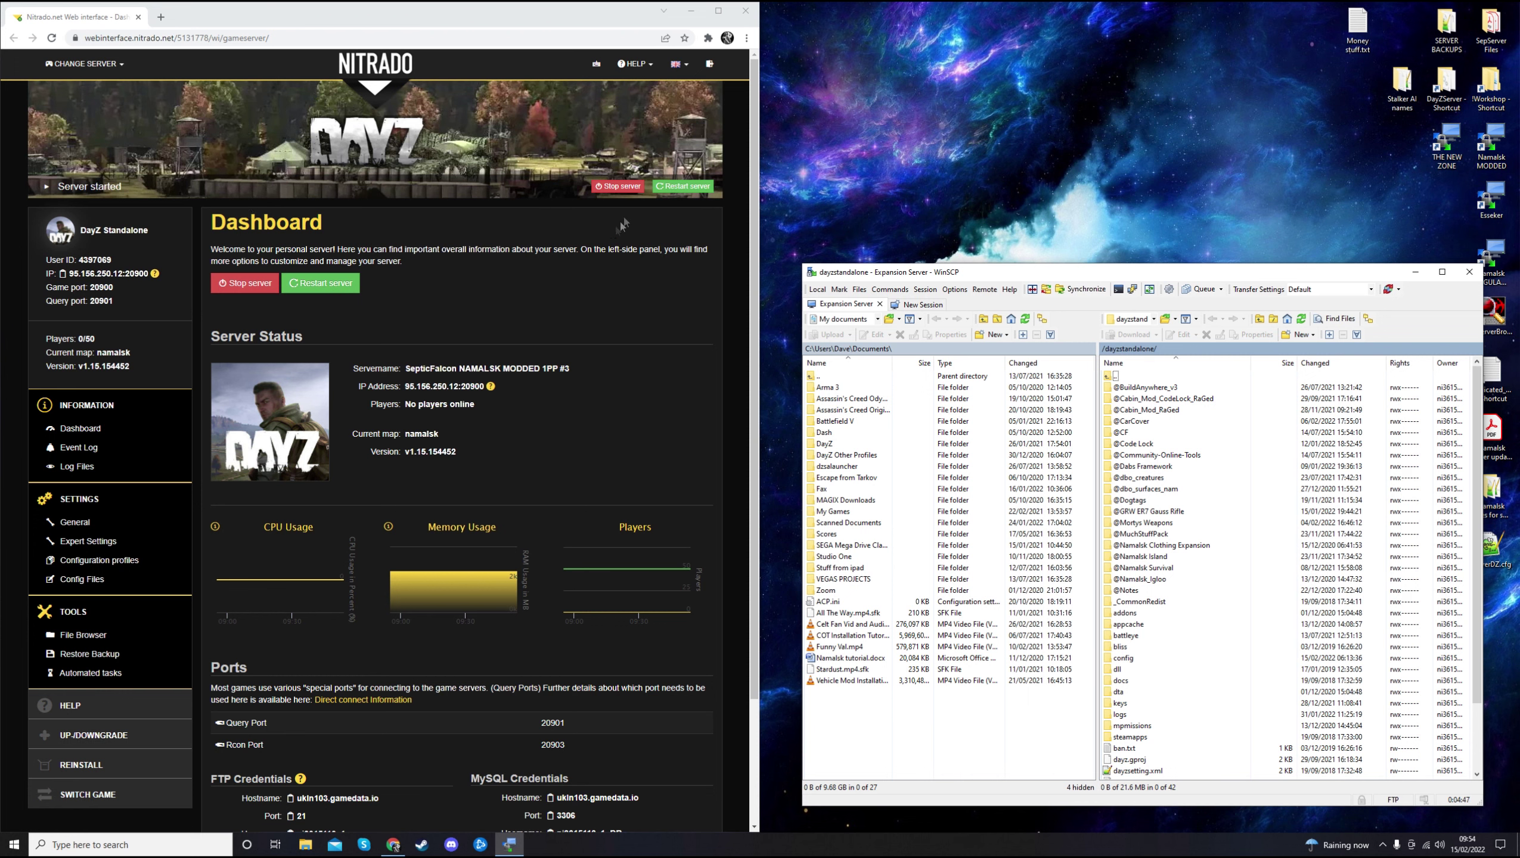
Stop the DayZ game server from the Nitrado dashboard and confirm the command.
left_click(618, 187)
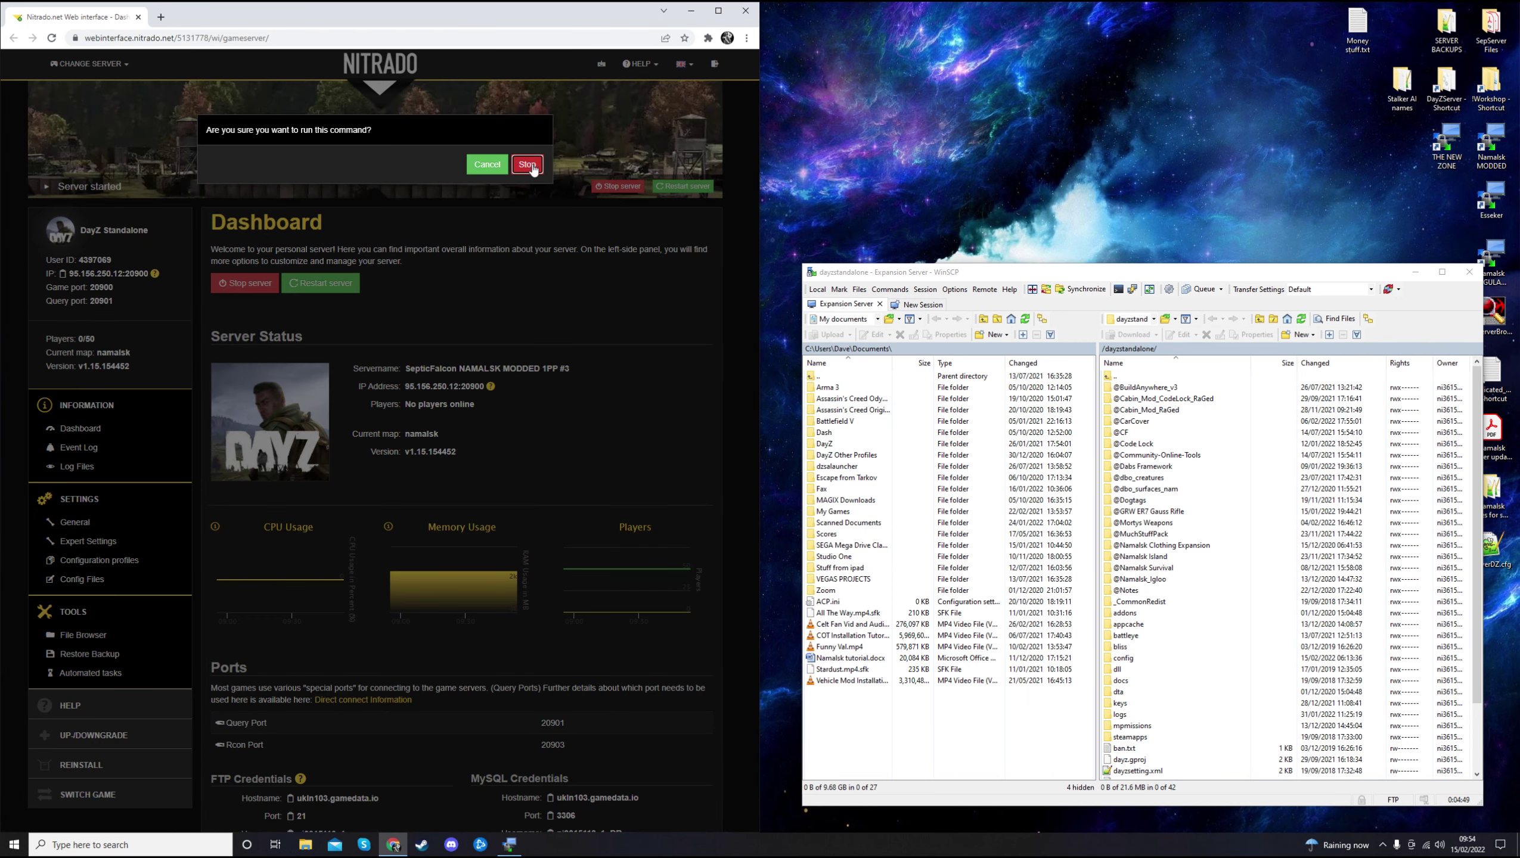
left_click(527, 165)
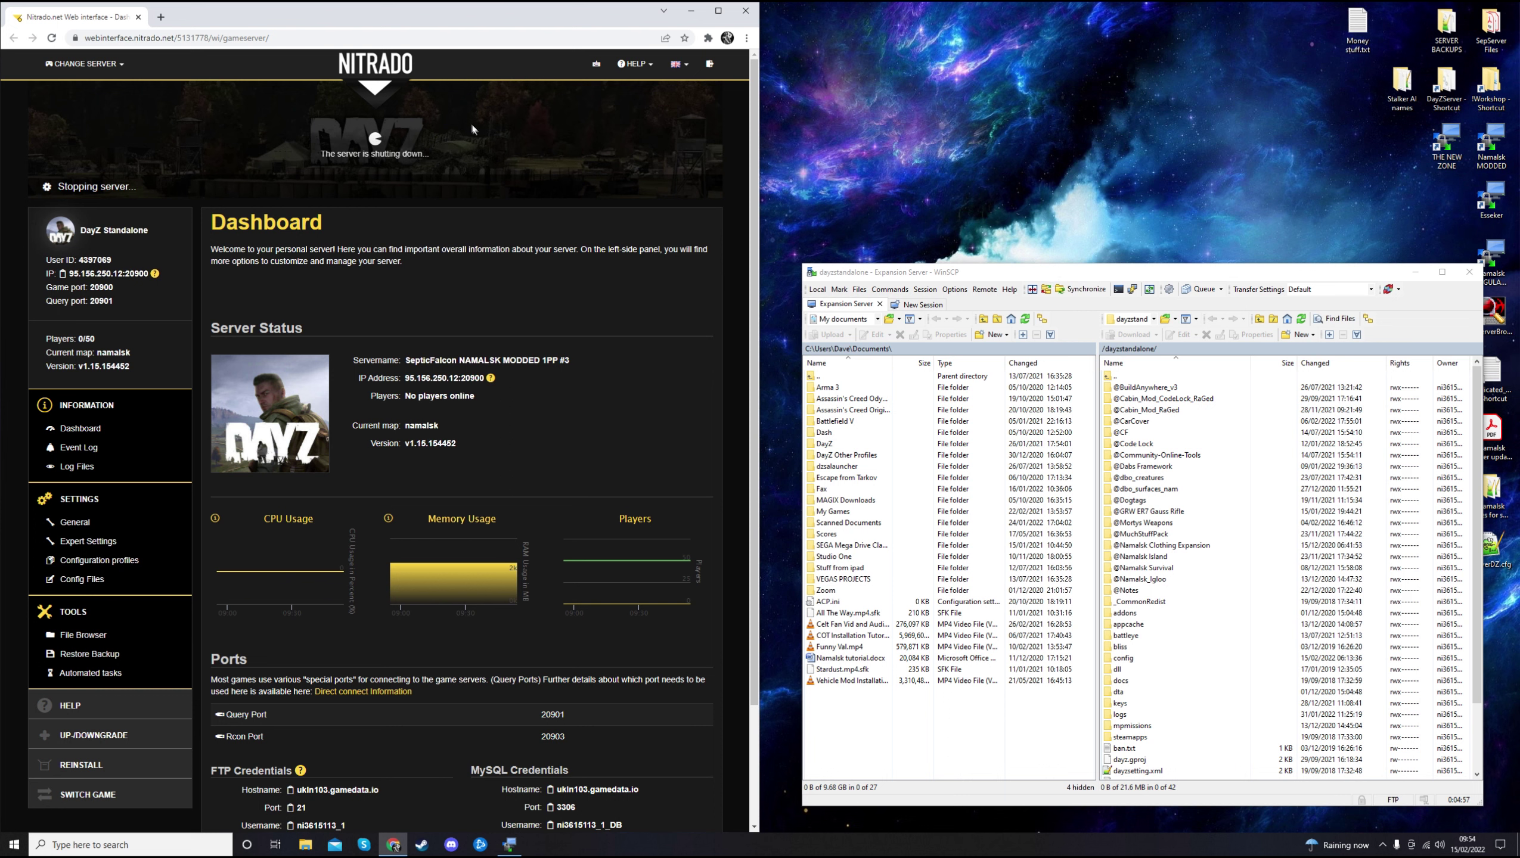
Search the web for "dayz workshop airdrops" in a new browser tab and open the Airdrop-Upgraded Steam Workshop page.
left_click(161, 18)
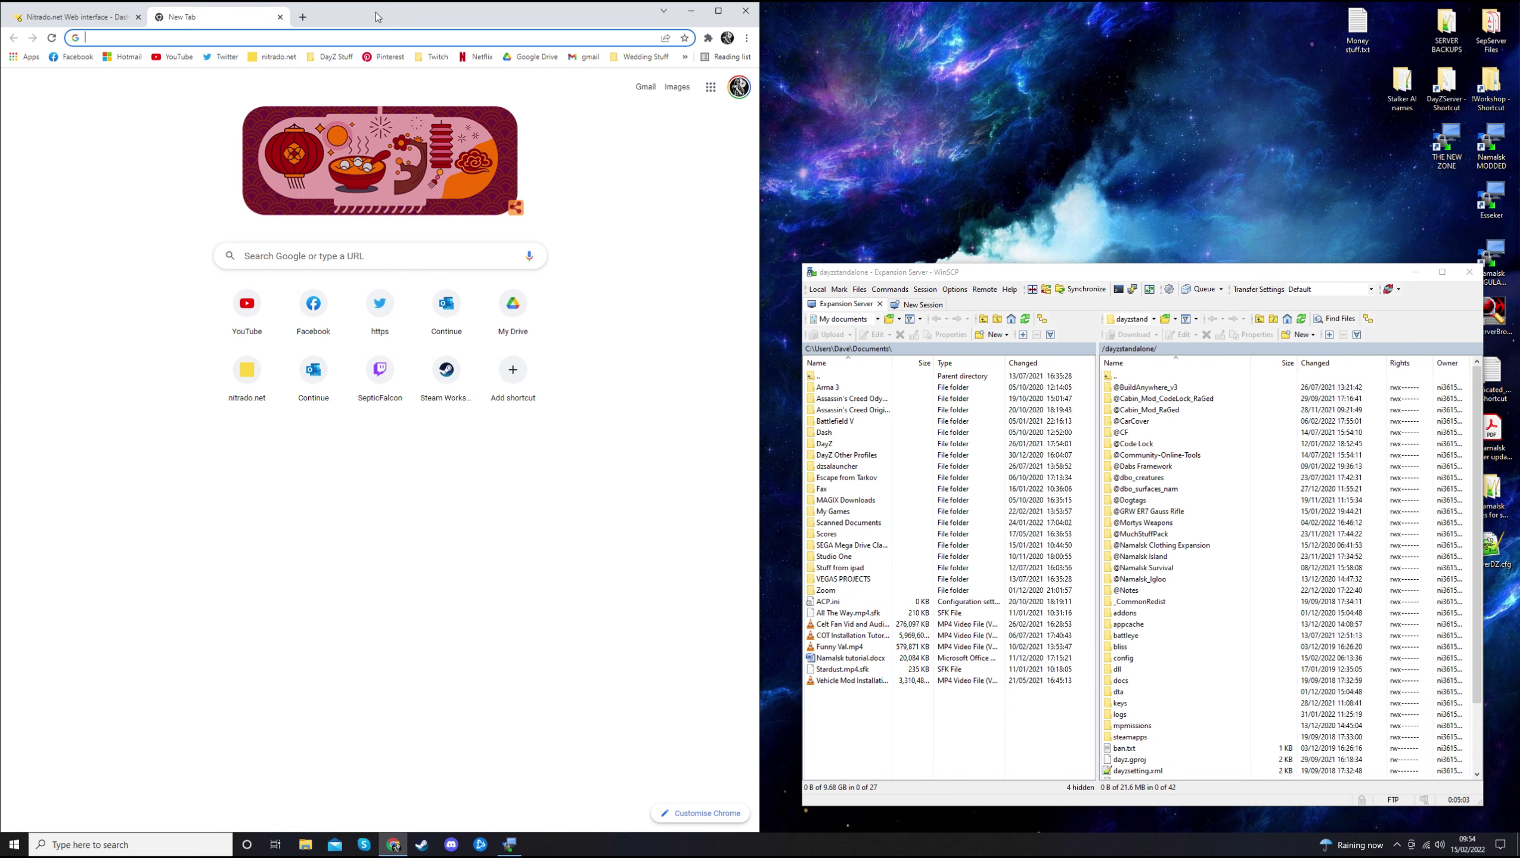
type("dayz work")
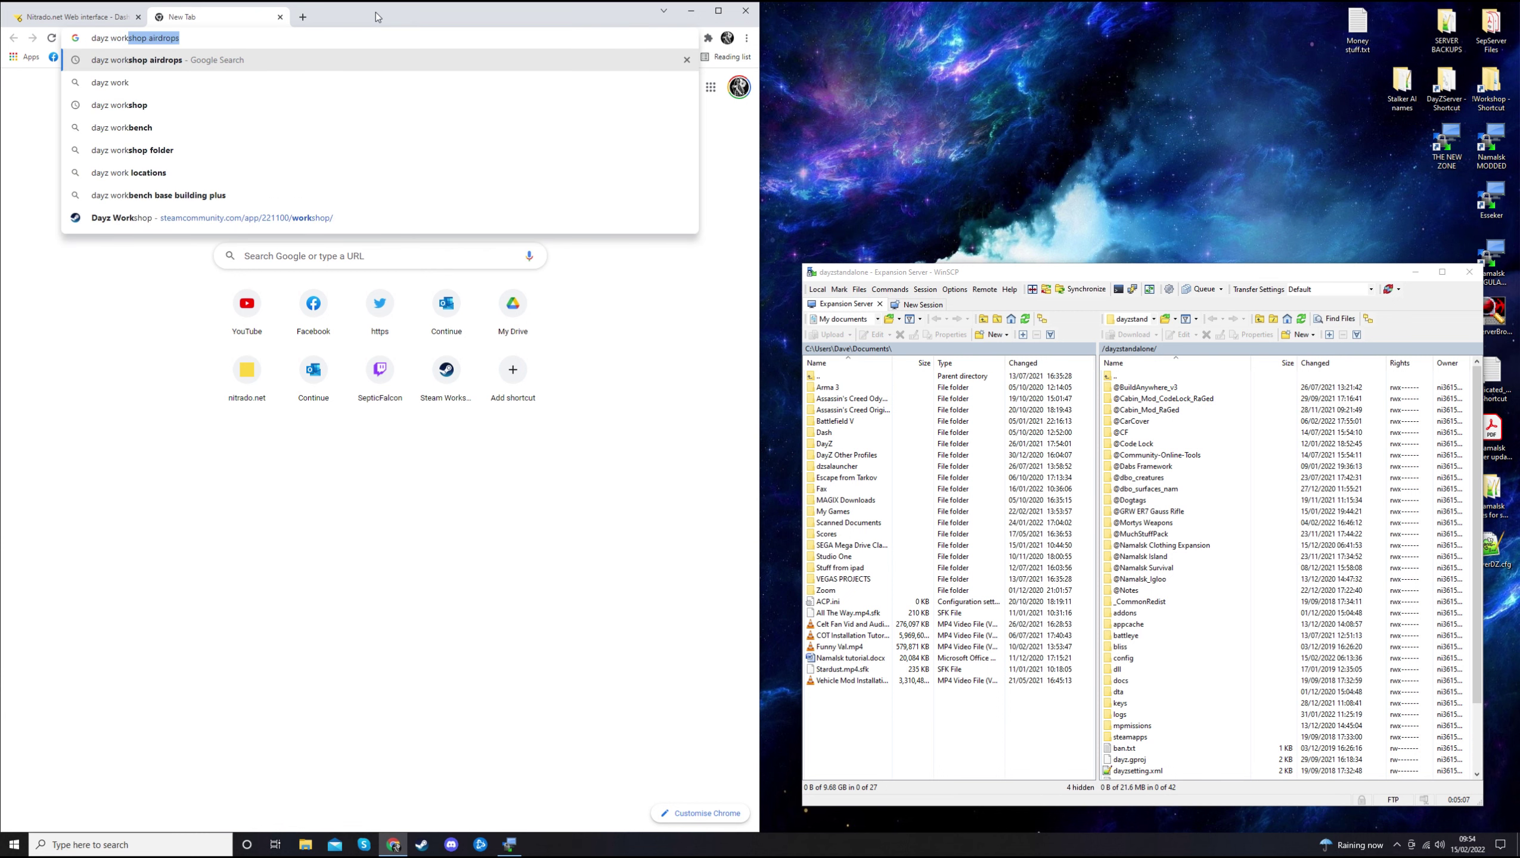
key("Return")
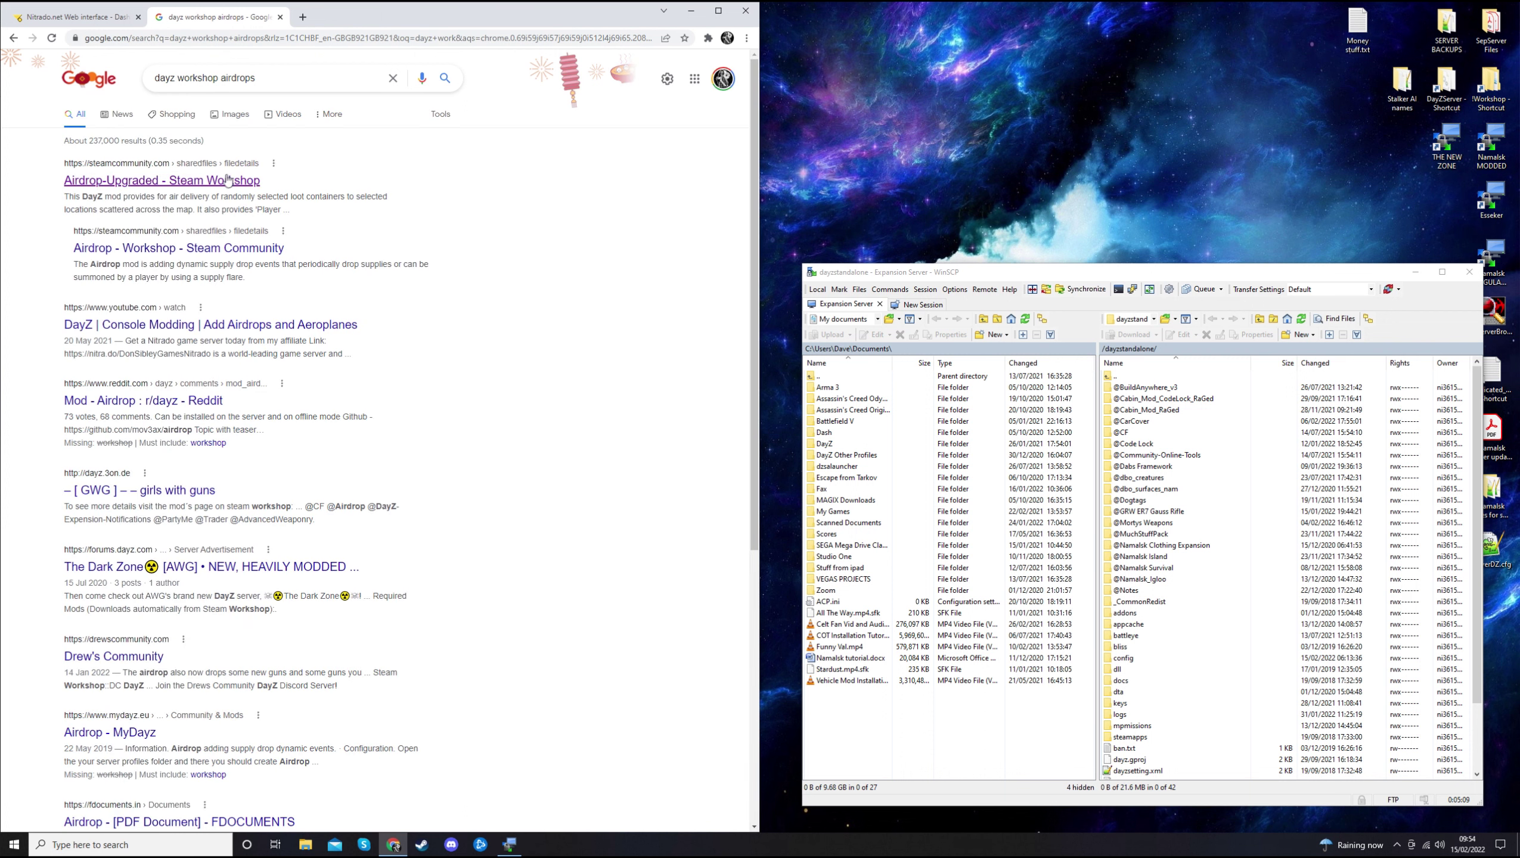
left_click(214, 188)
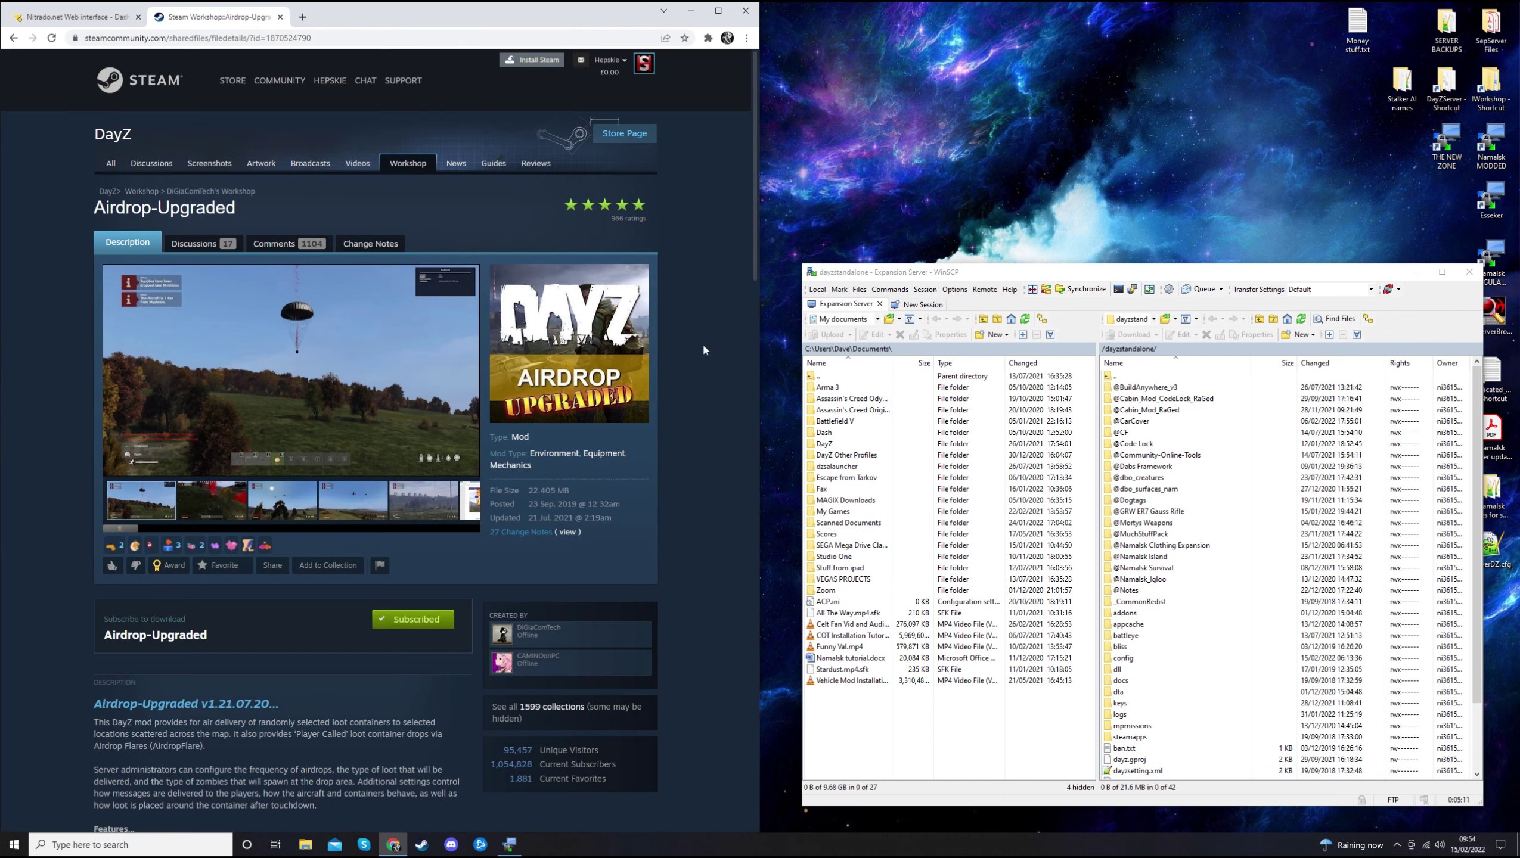
Read through the Airdrop-Upgraded mod description, checking its features, requirements, admin guide link and subscription status.
scroll(688, 315, "down", 3)
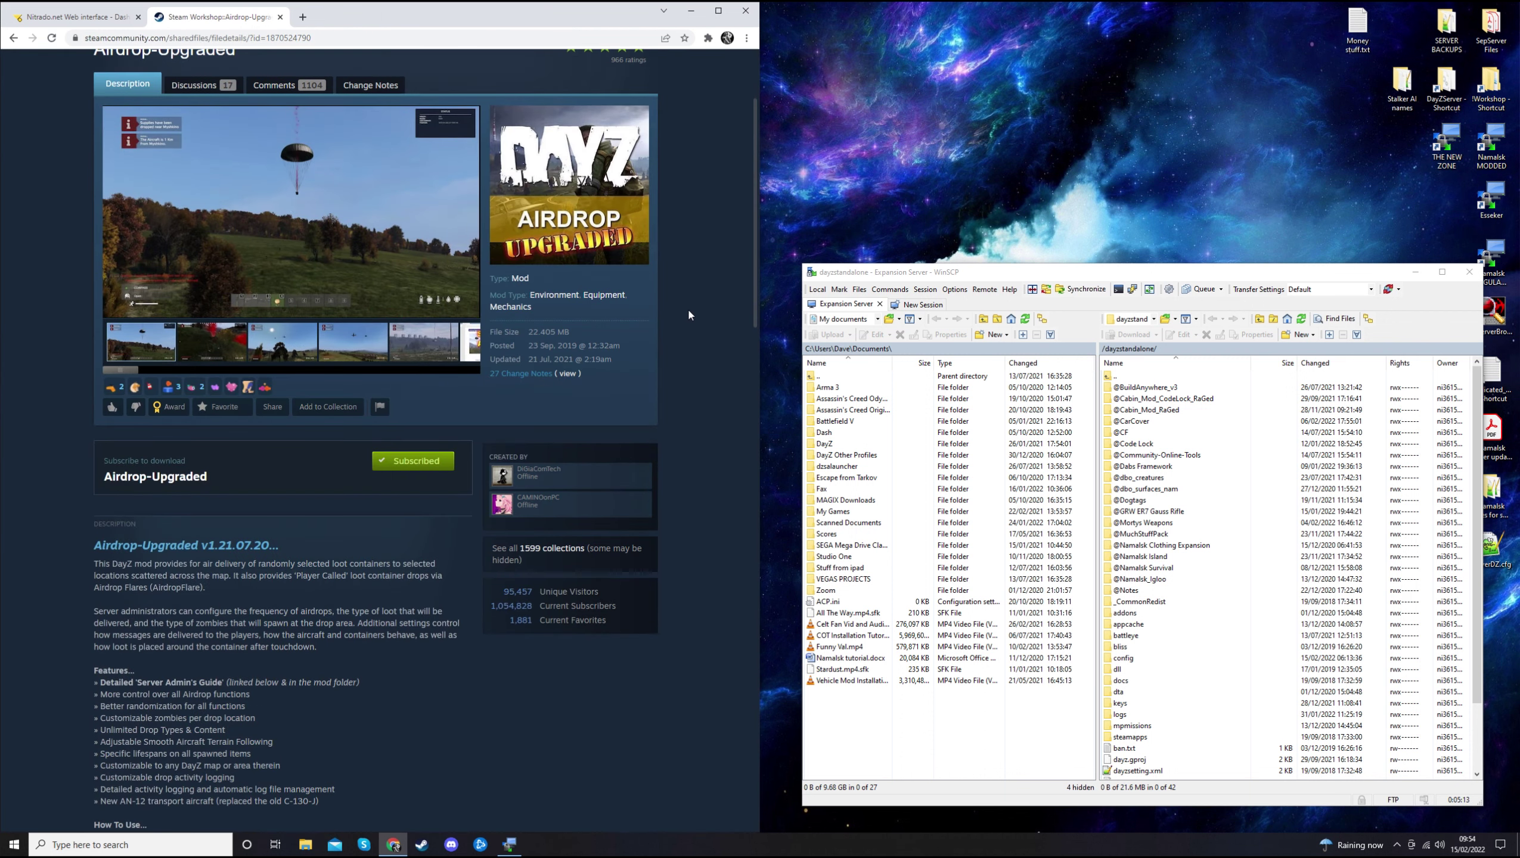
scroll(689, 314, "down", 4)
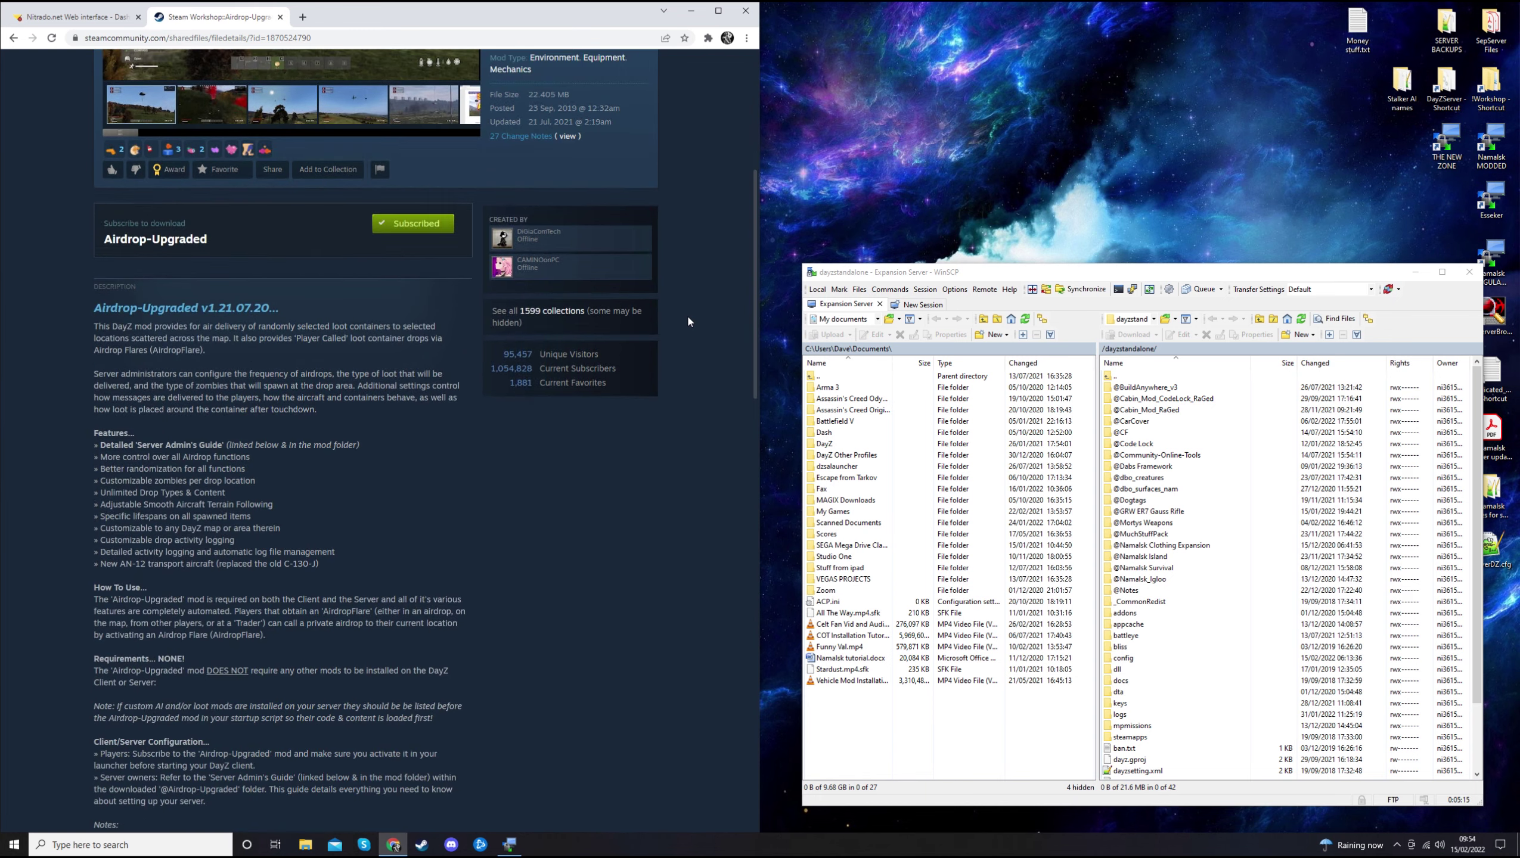
scroll(689, 319, "down", 4)
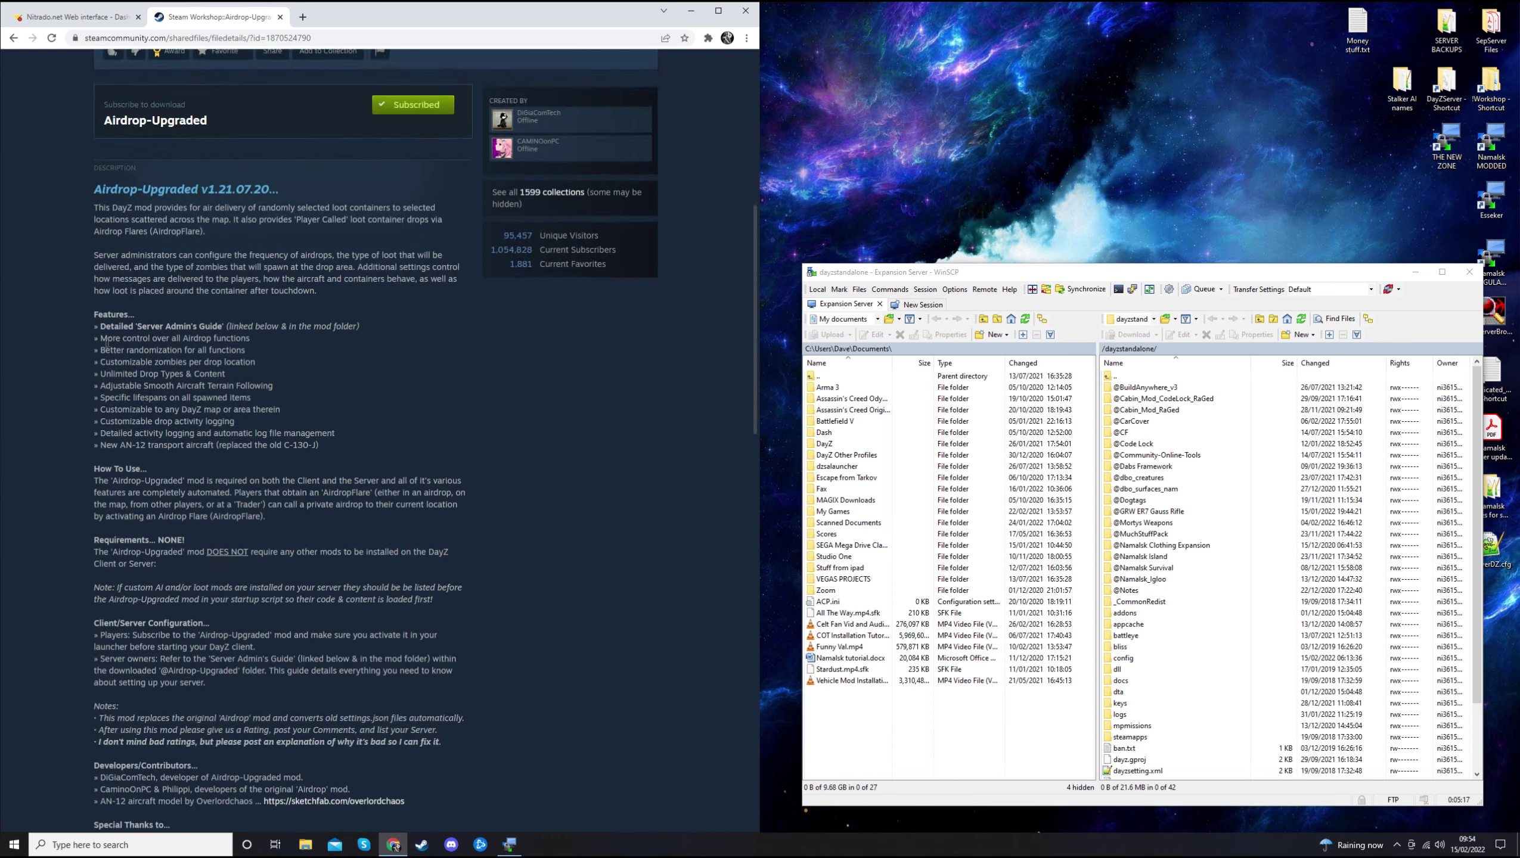
scroll(78, 395, "down", 2)
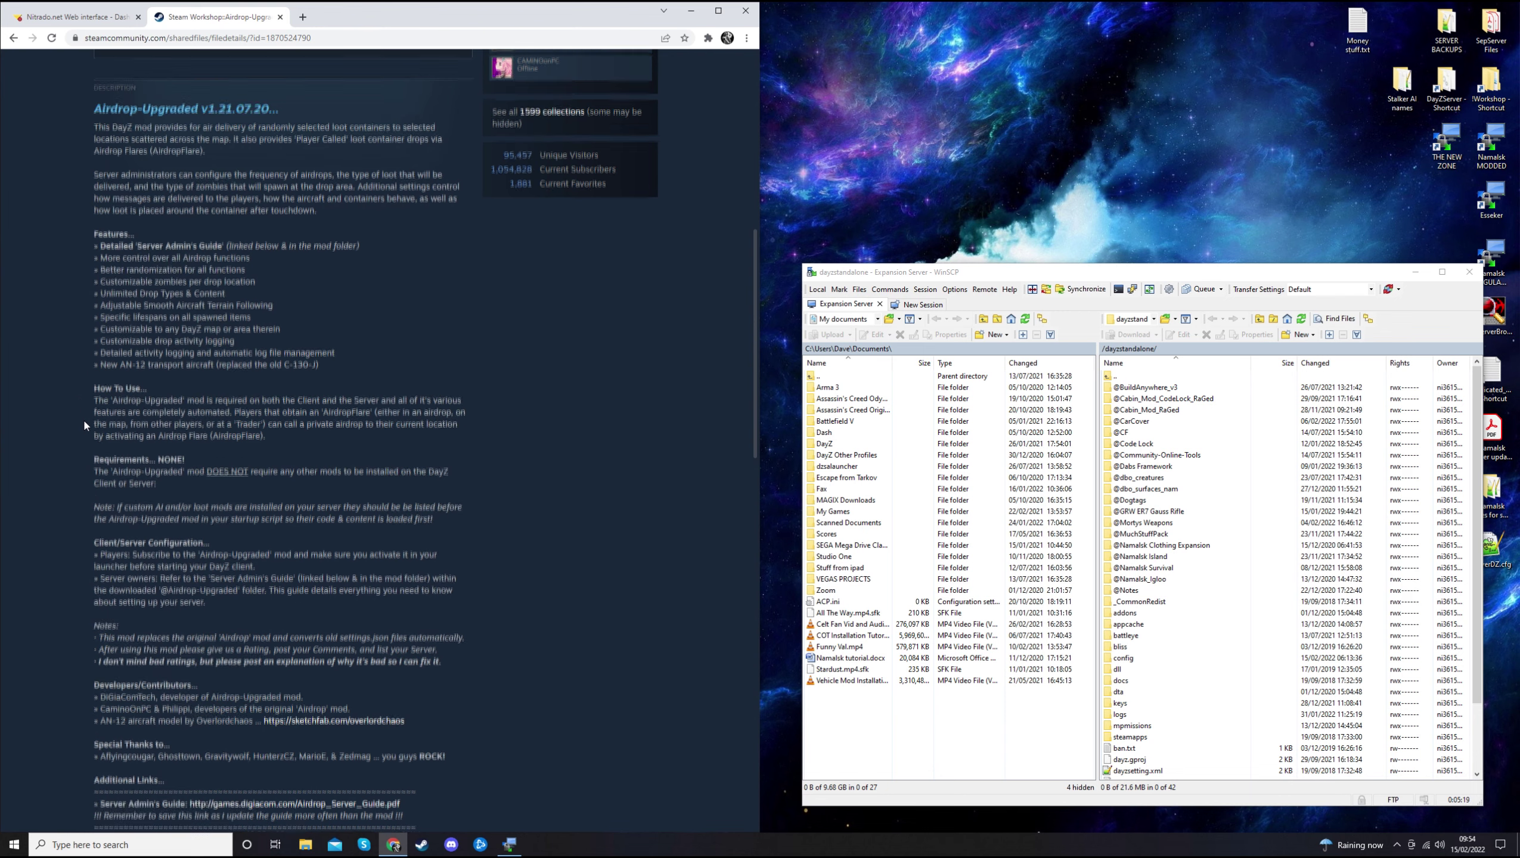
left_click_drag(98, 385, 286, 402)
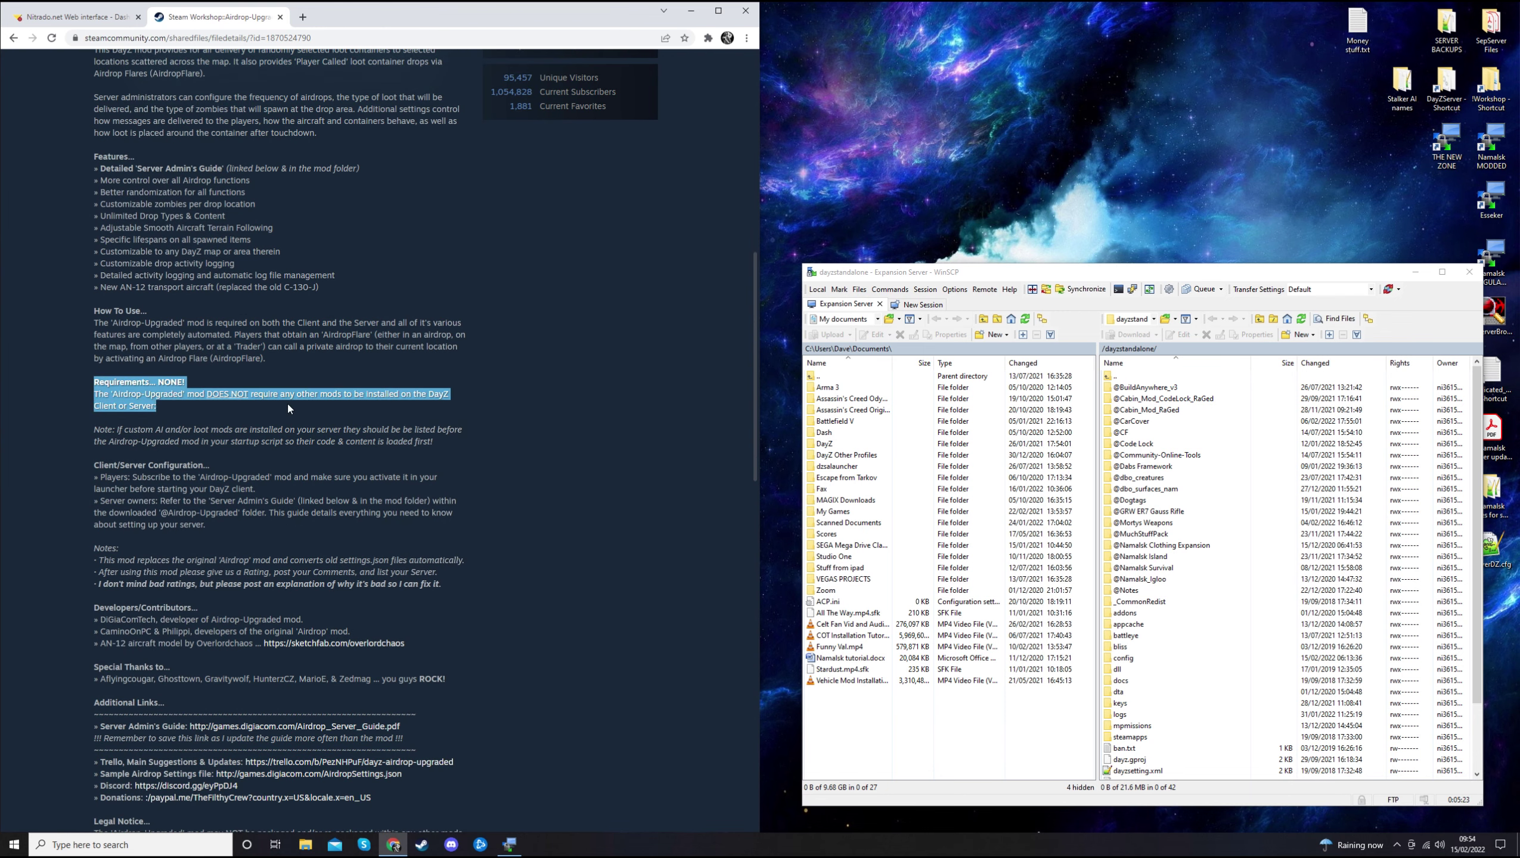
left_click(503, 420)
scroll(503, 420, "down", 9)
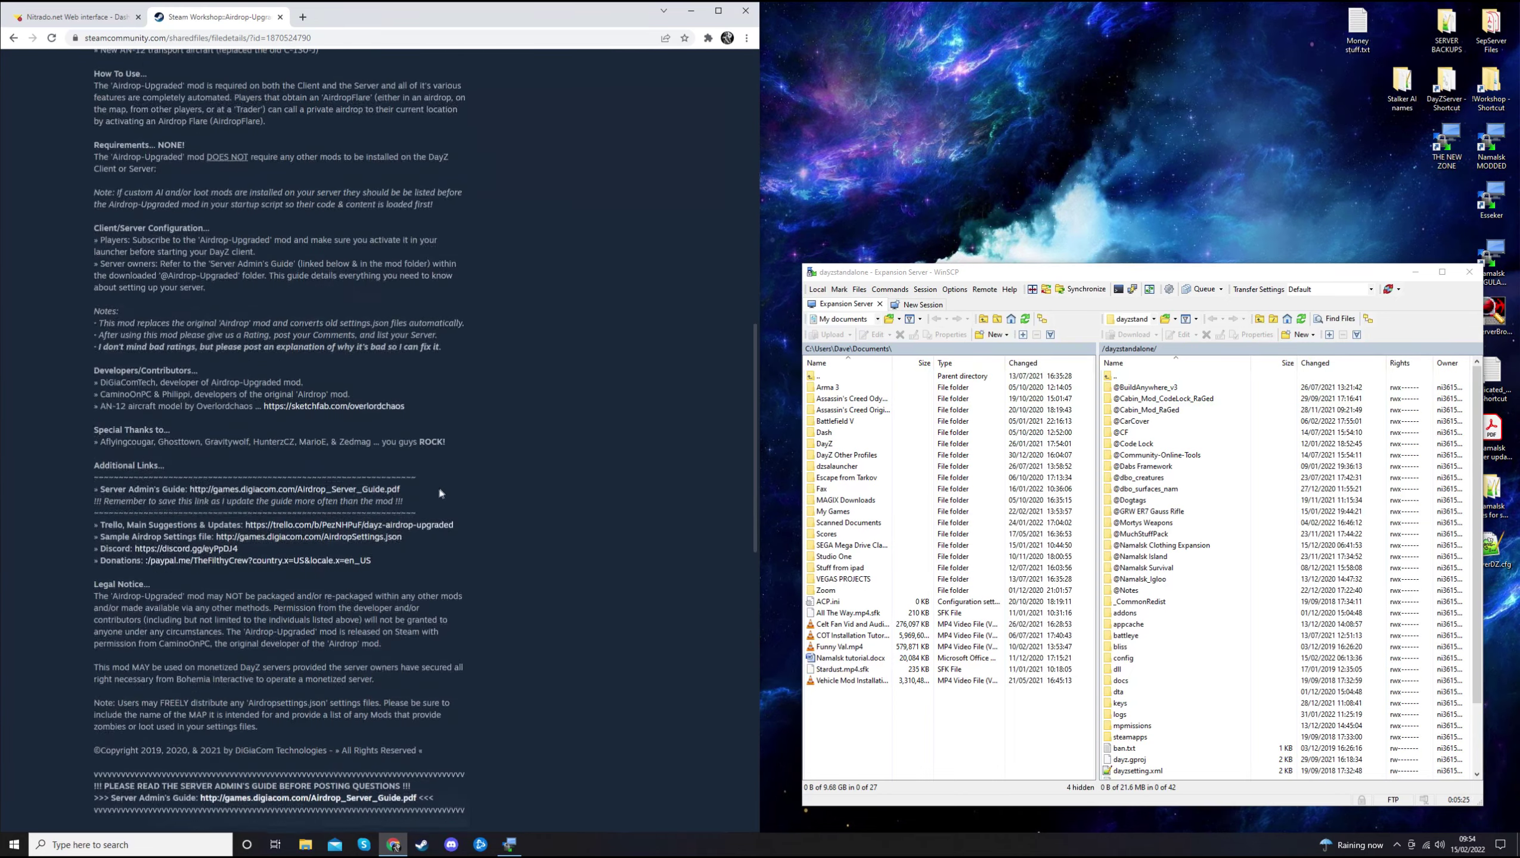
scroll(511, 543, "up", 20)
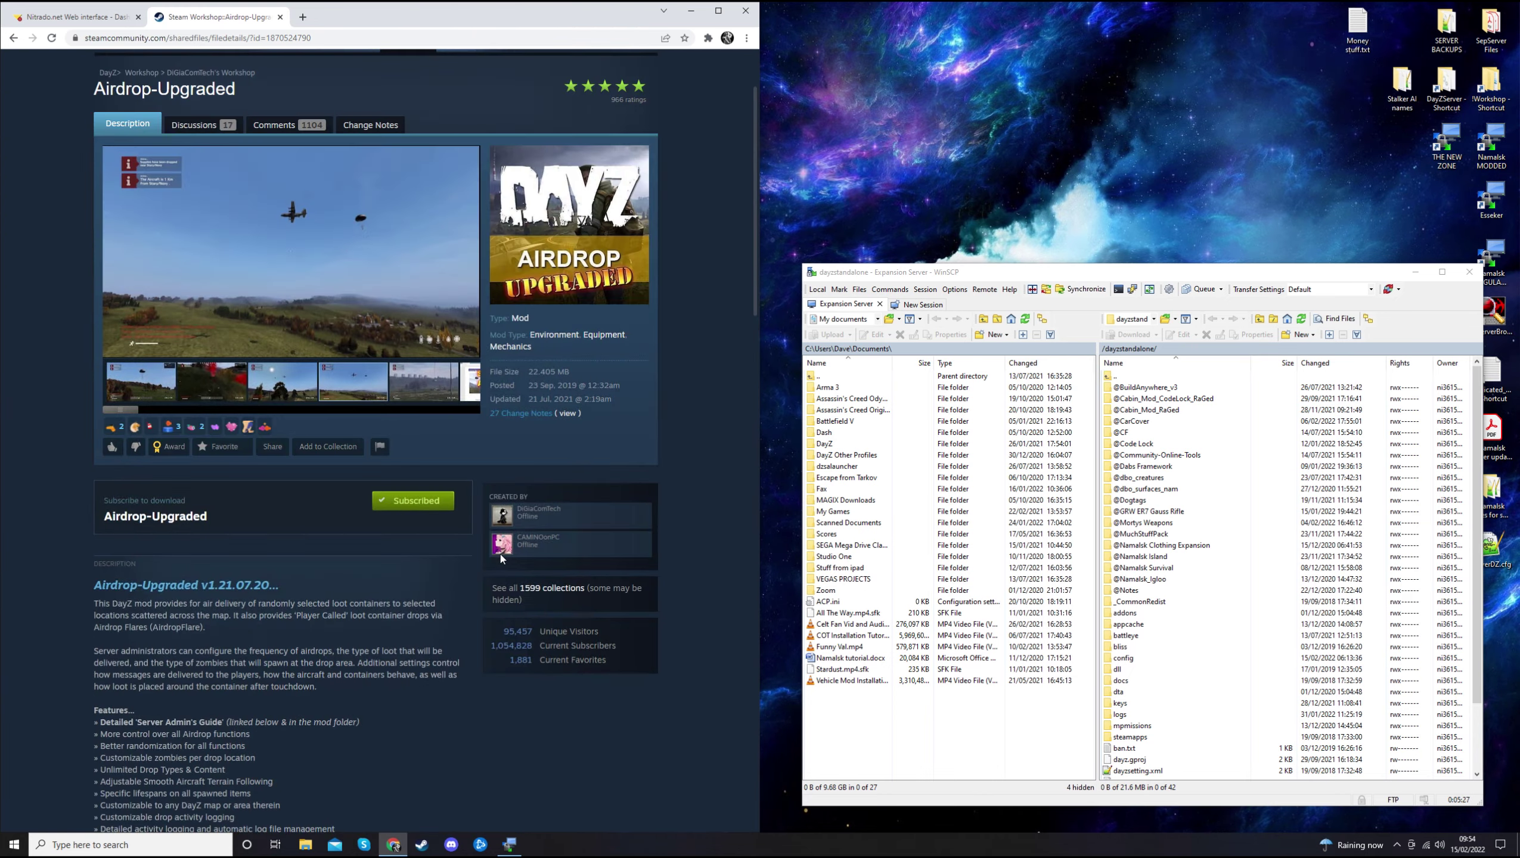
scroll(472, 591, "down", 5)
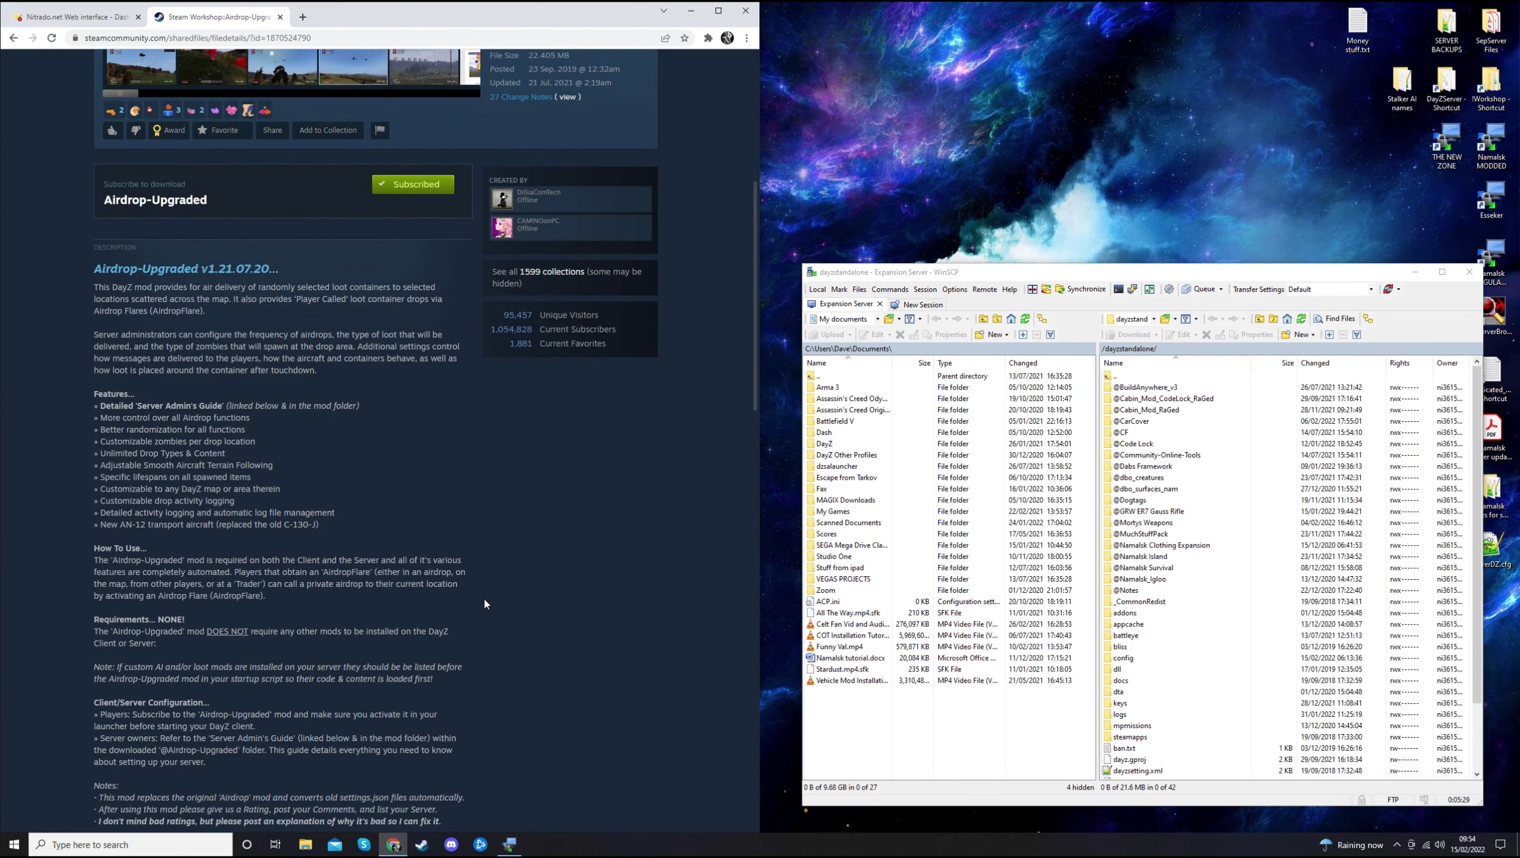
scroll(479, 603, "down", 5)
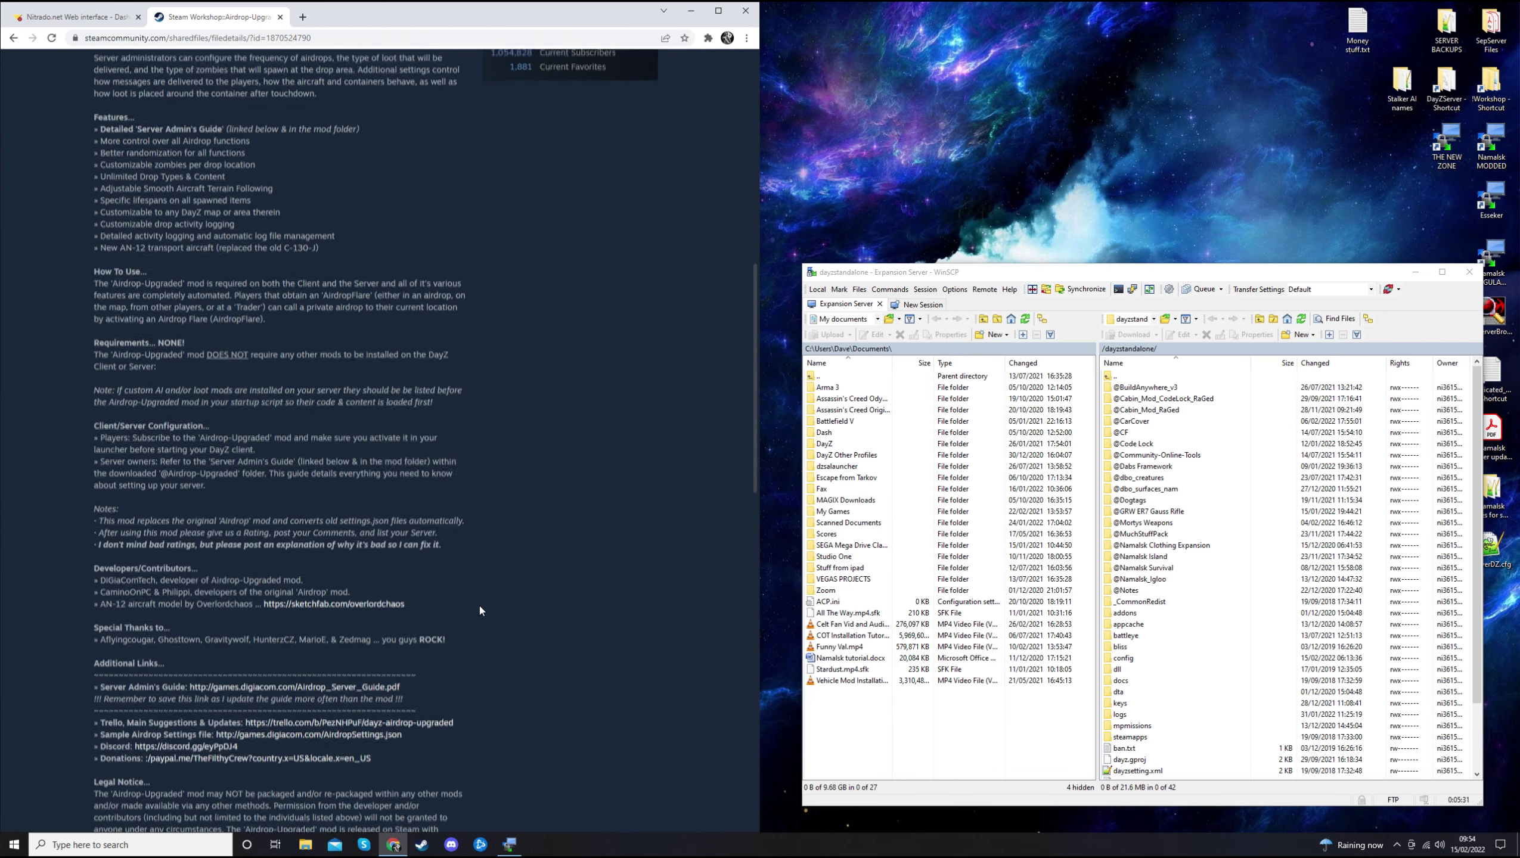
scroll(502, 608, "up", 11)
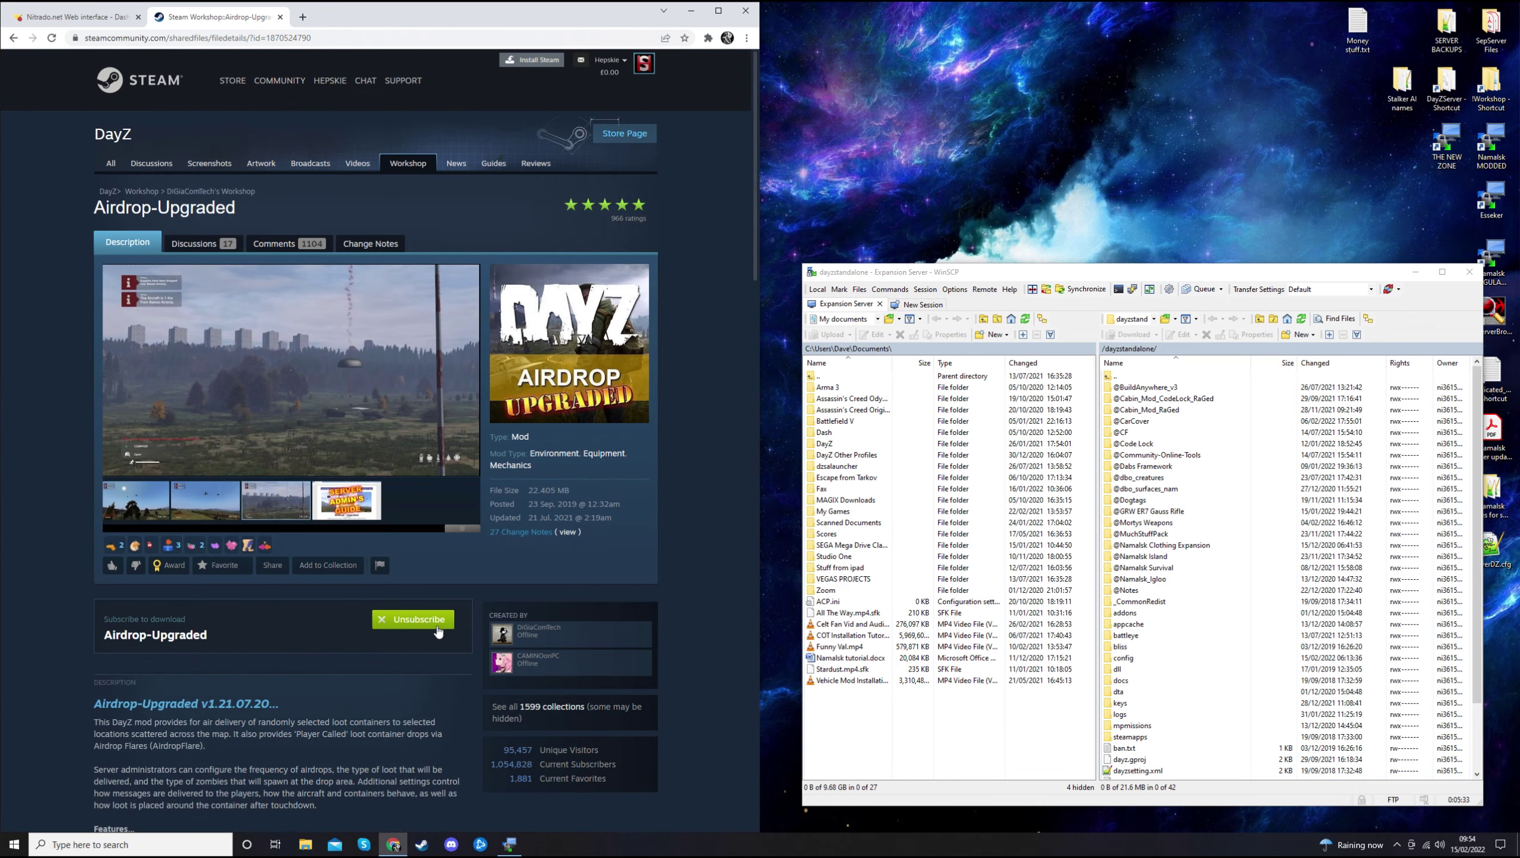
Switch to File Explorer and open the steamapps folder under C:\Program Files (x86)\Steam.
left_click(1492, 87)
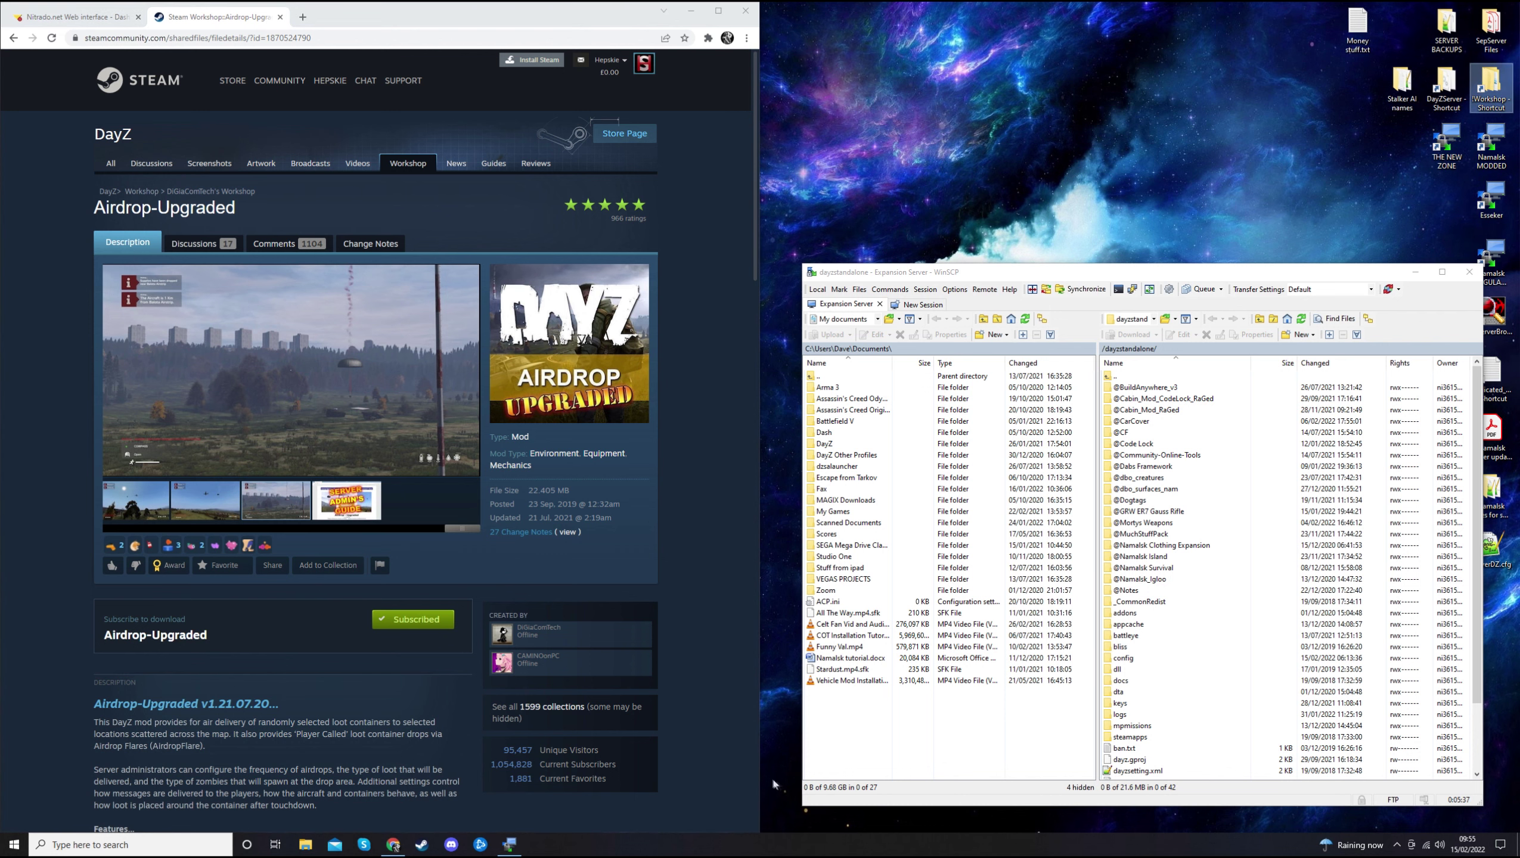
left_click(305, 845)
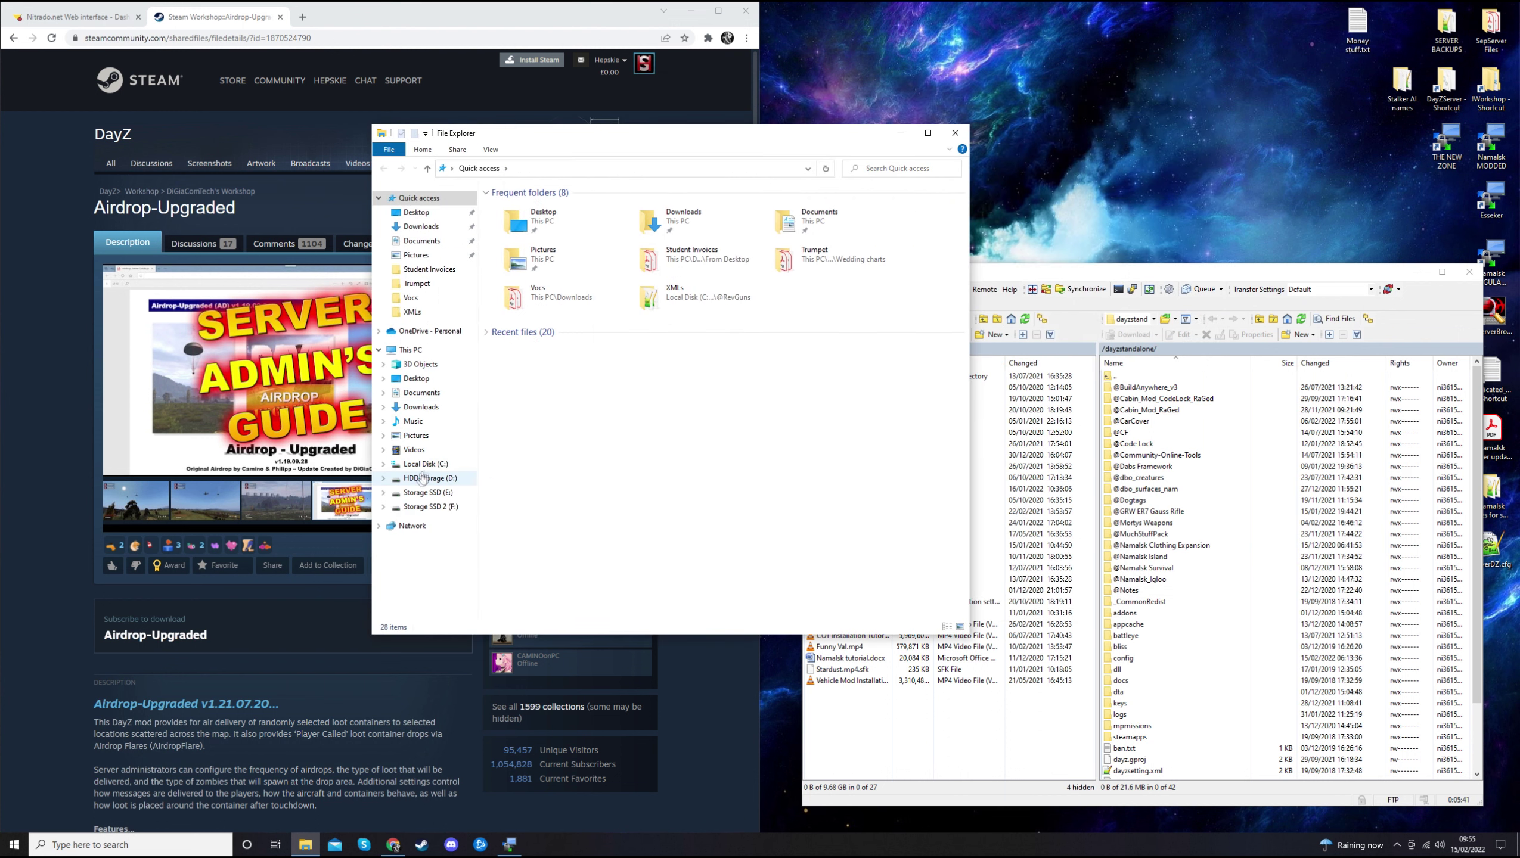
left_click(428, 465)
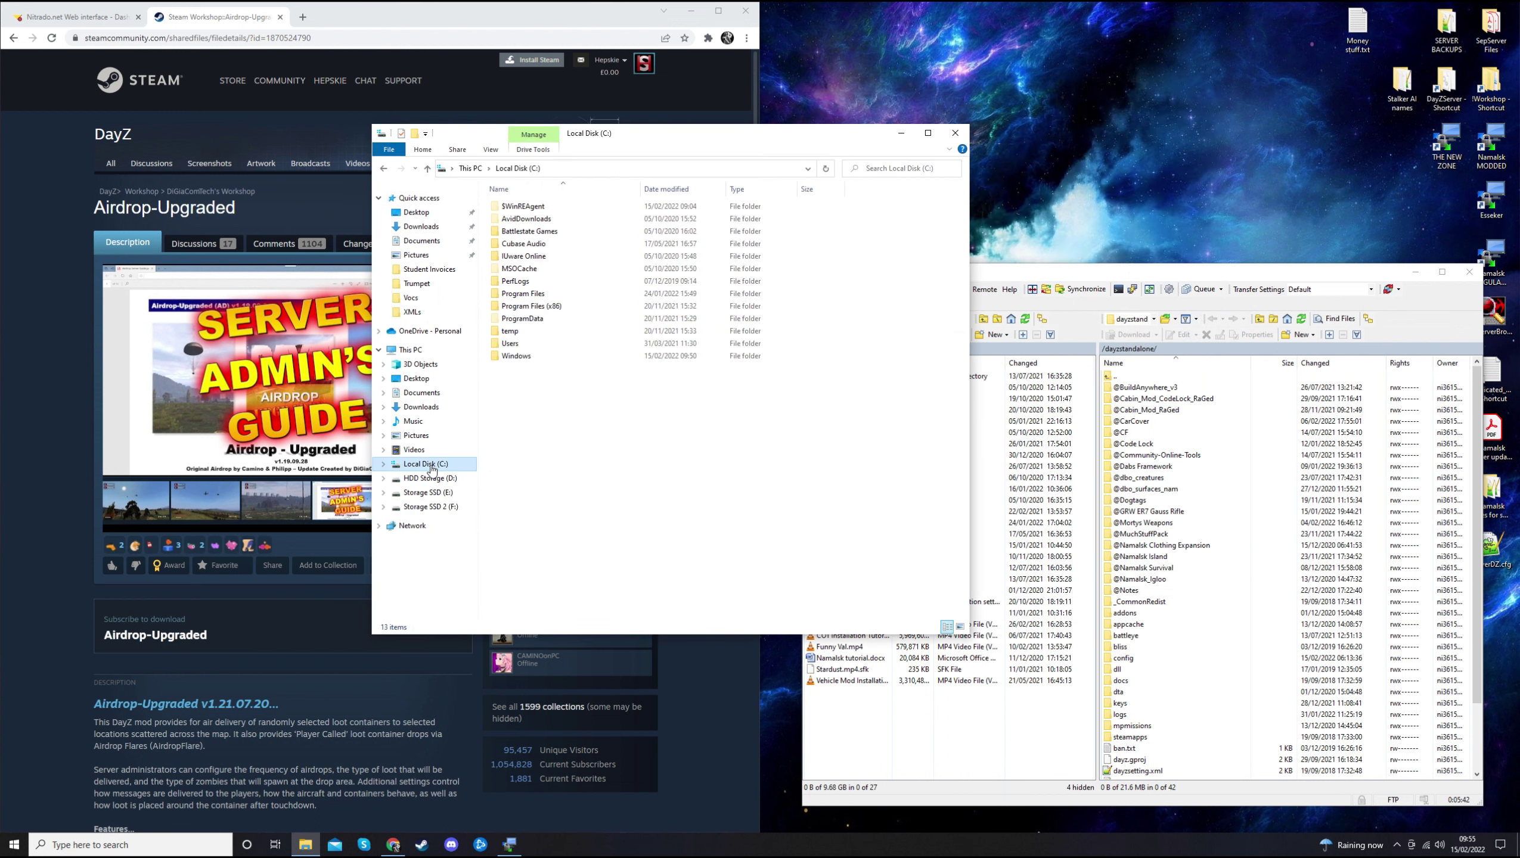
double_click(540, 309)
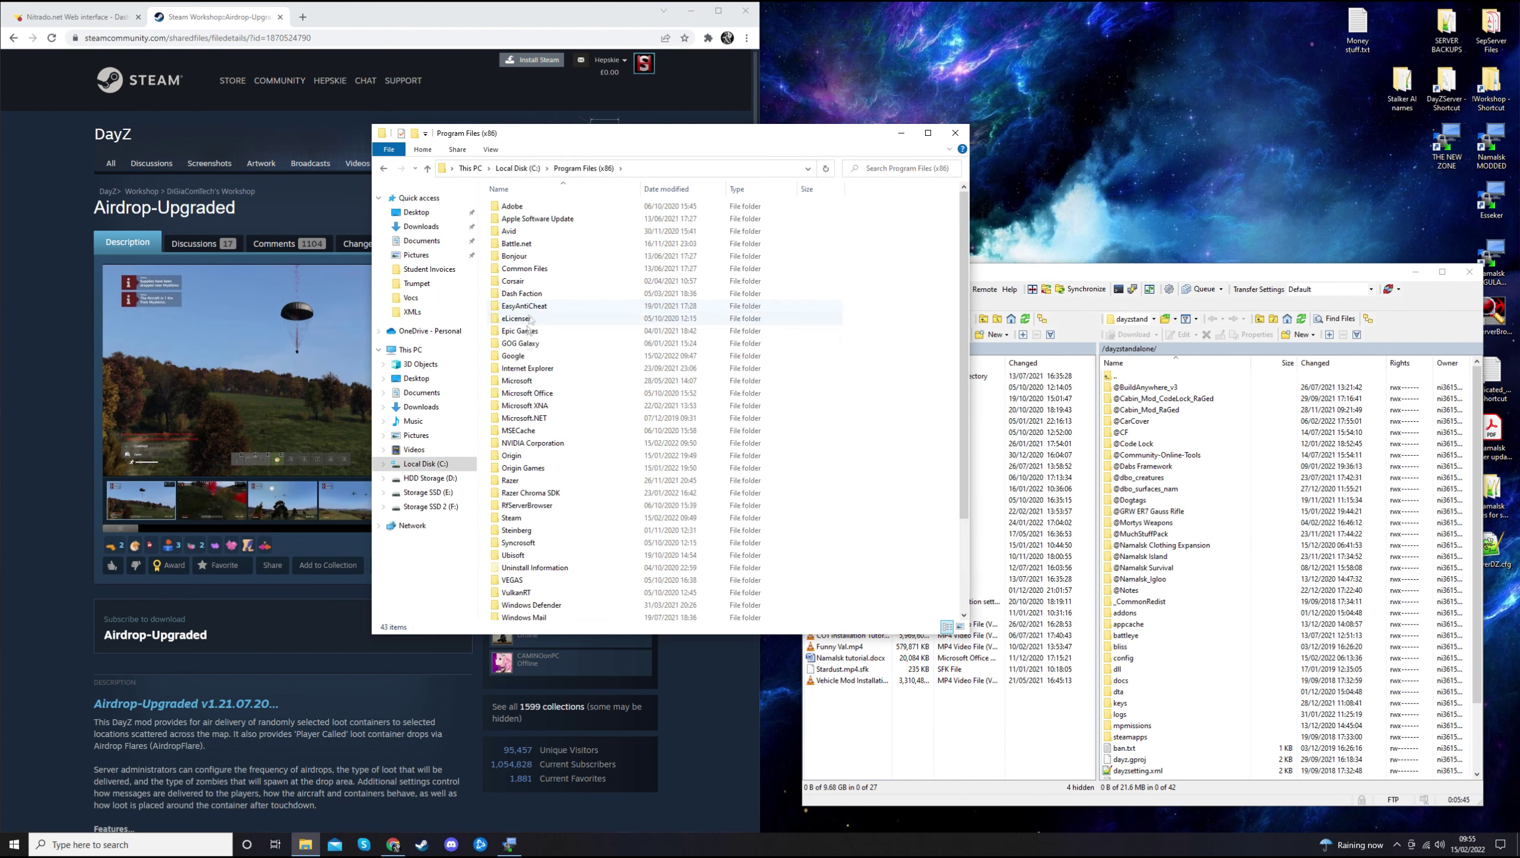
scroll(526, 481, "down", 1)
double_click(522, 502)
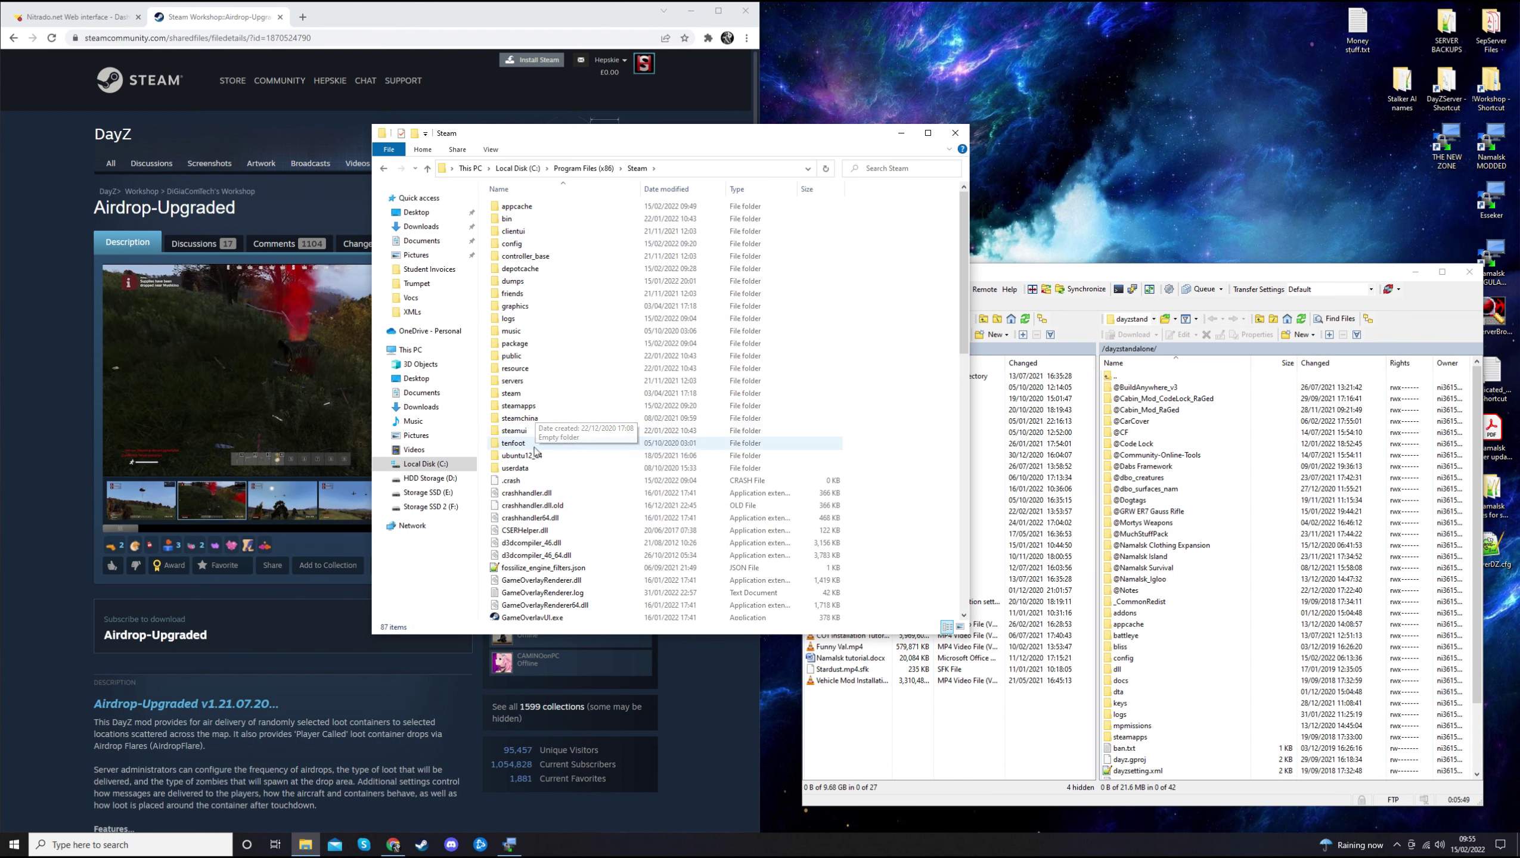
left_click(528, 409)
double_click(528, 409)
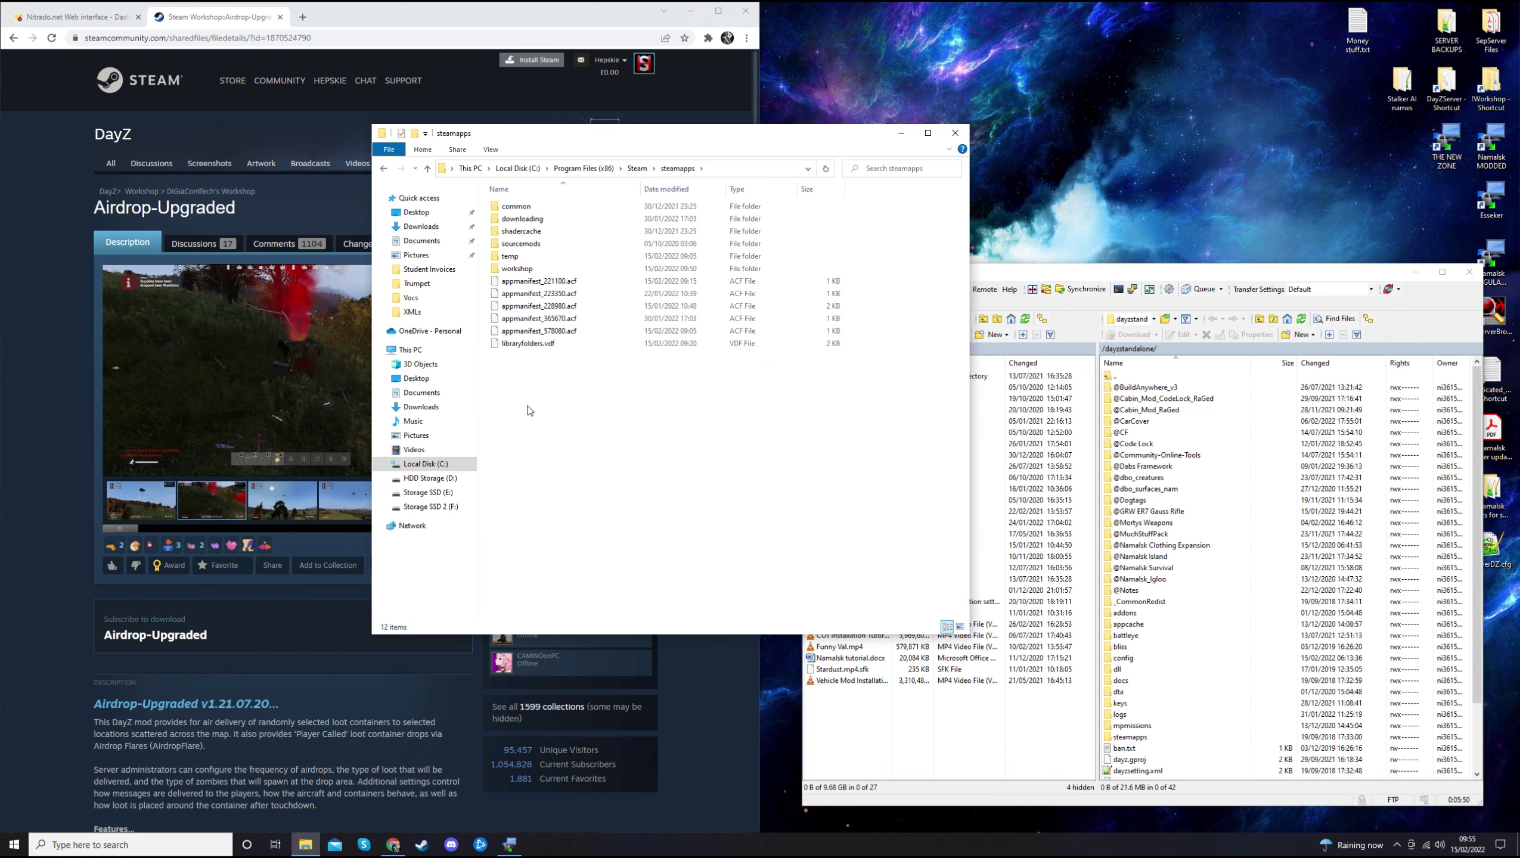
Open the !Workshop folder inside common\DayZ.
double_click(537, 208)
double_click(532, 220)
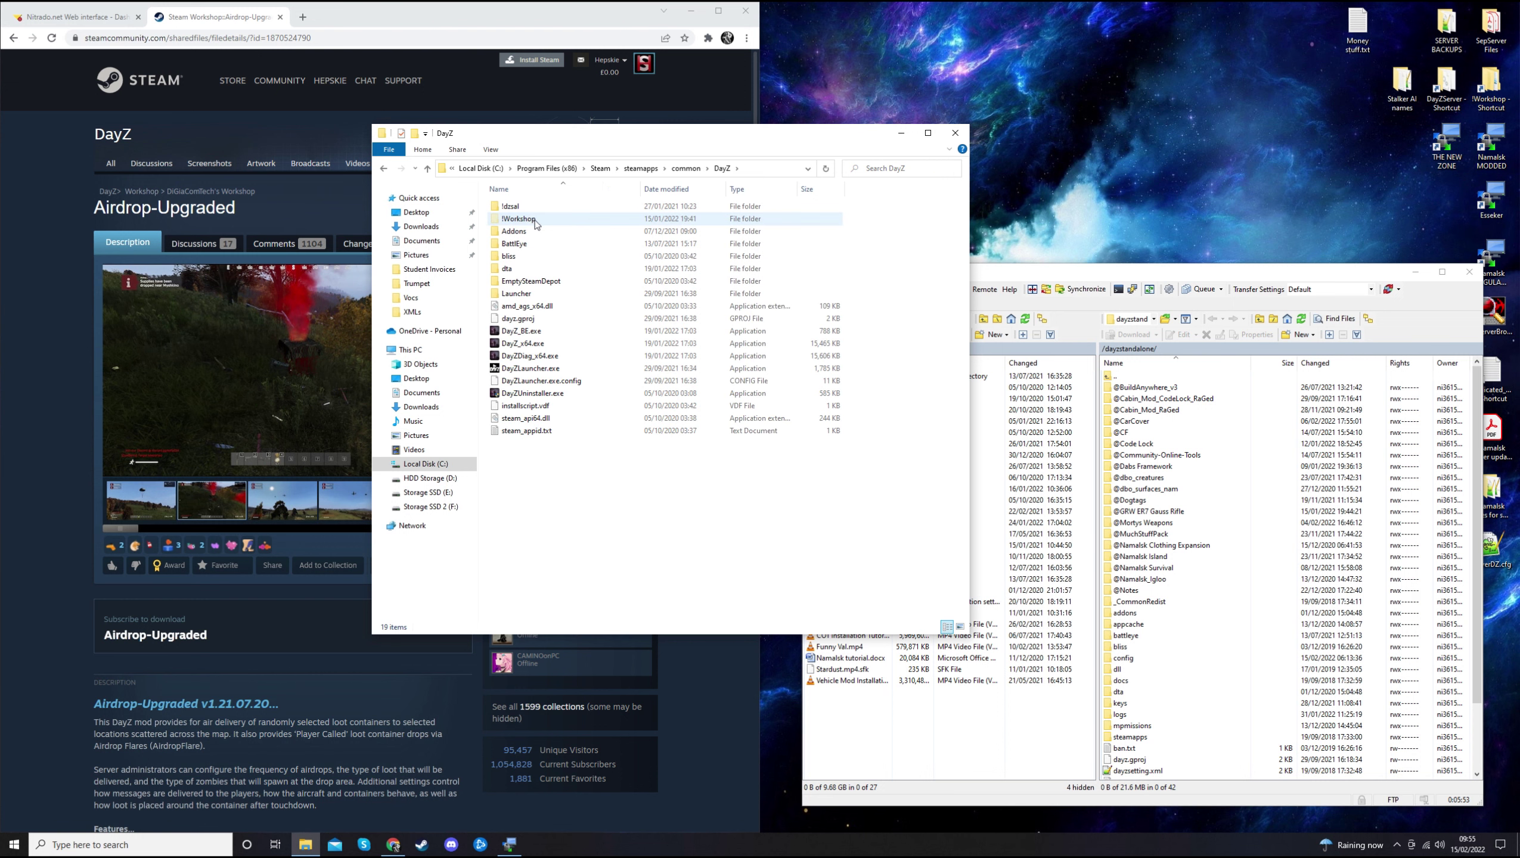
left_click(511, 221)
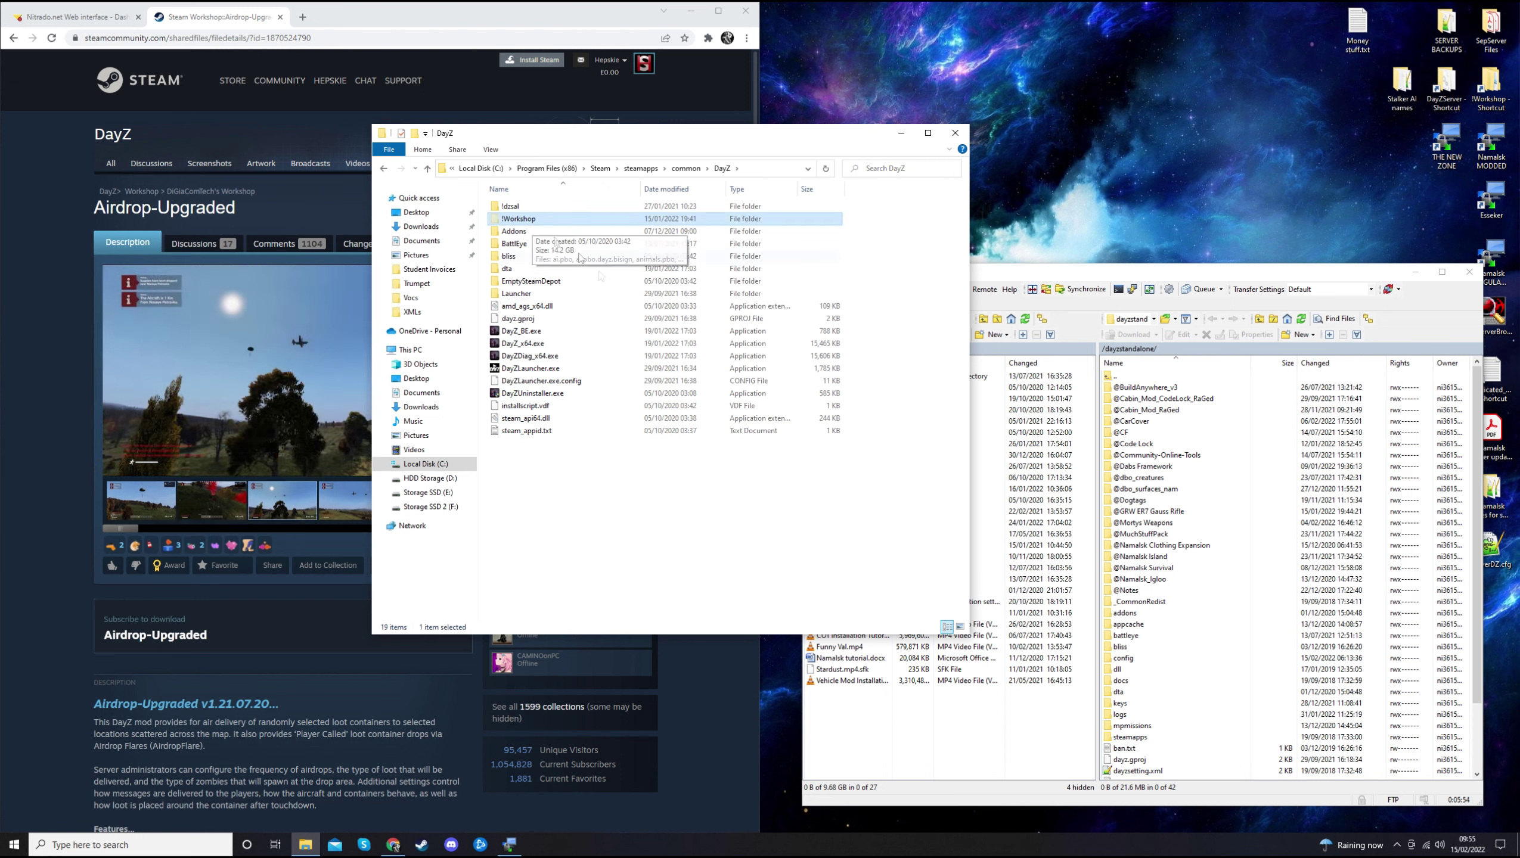
left_click(593, 509)
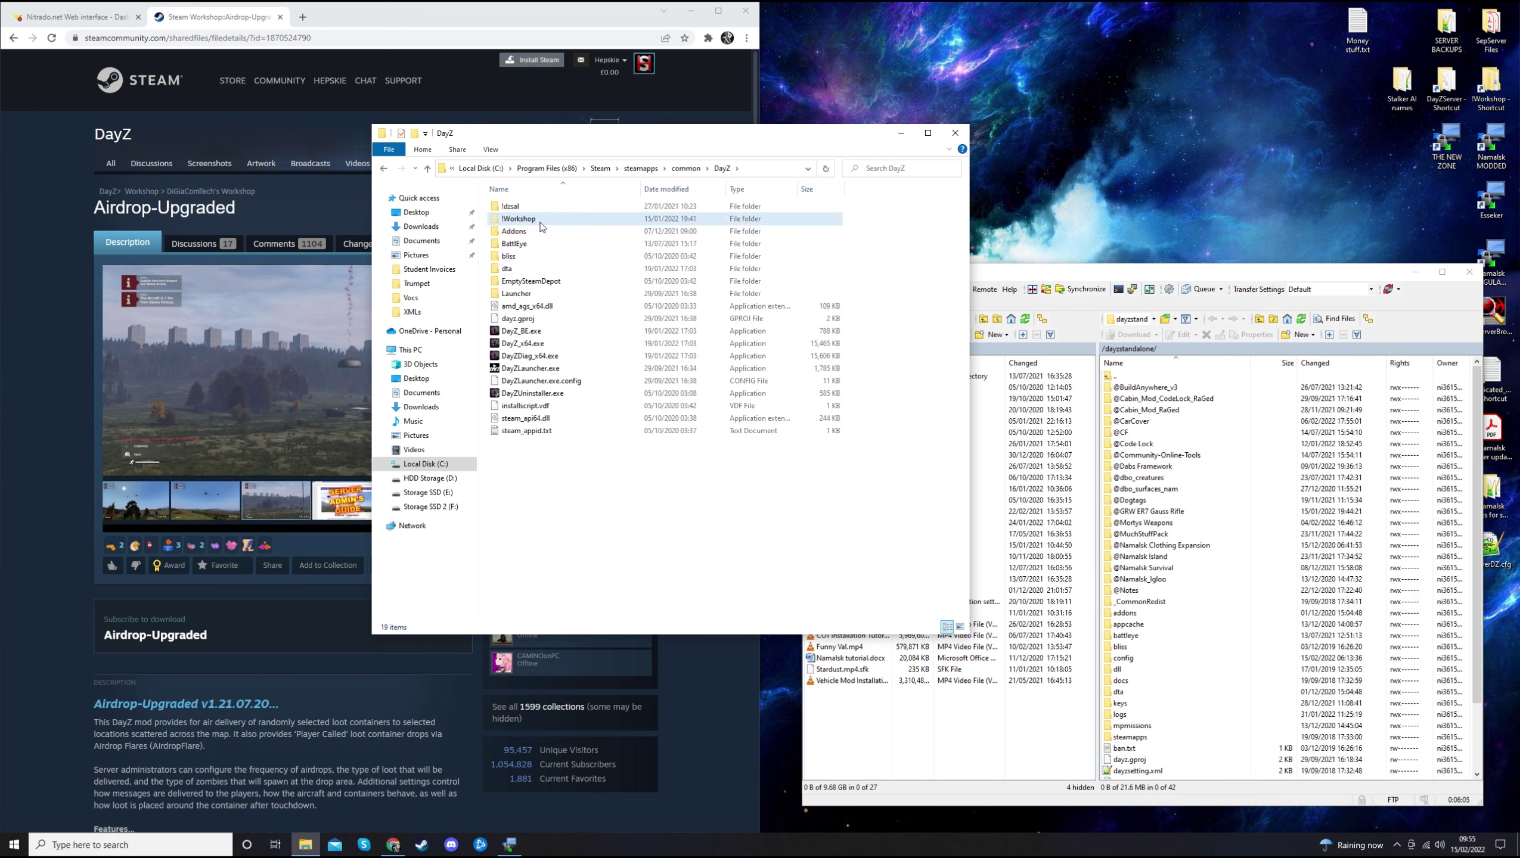
double_click(491, 222)
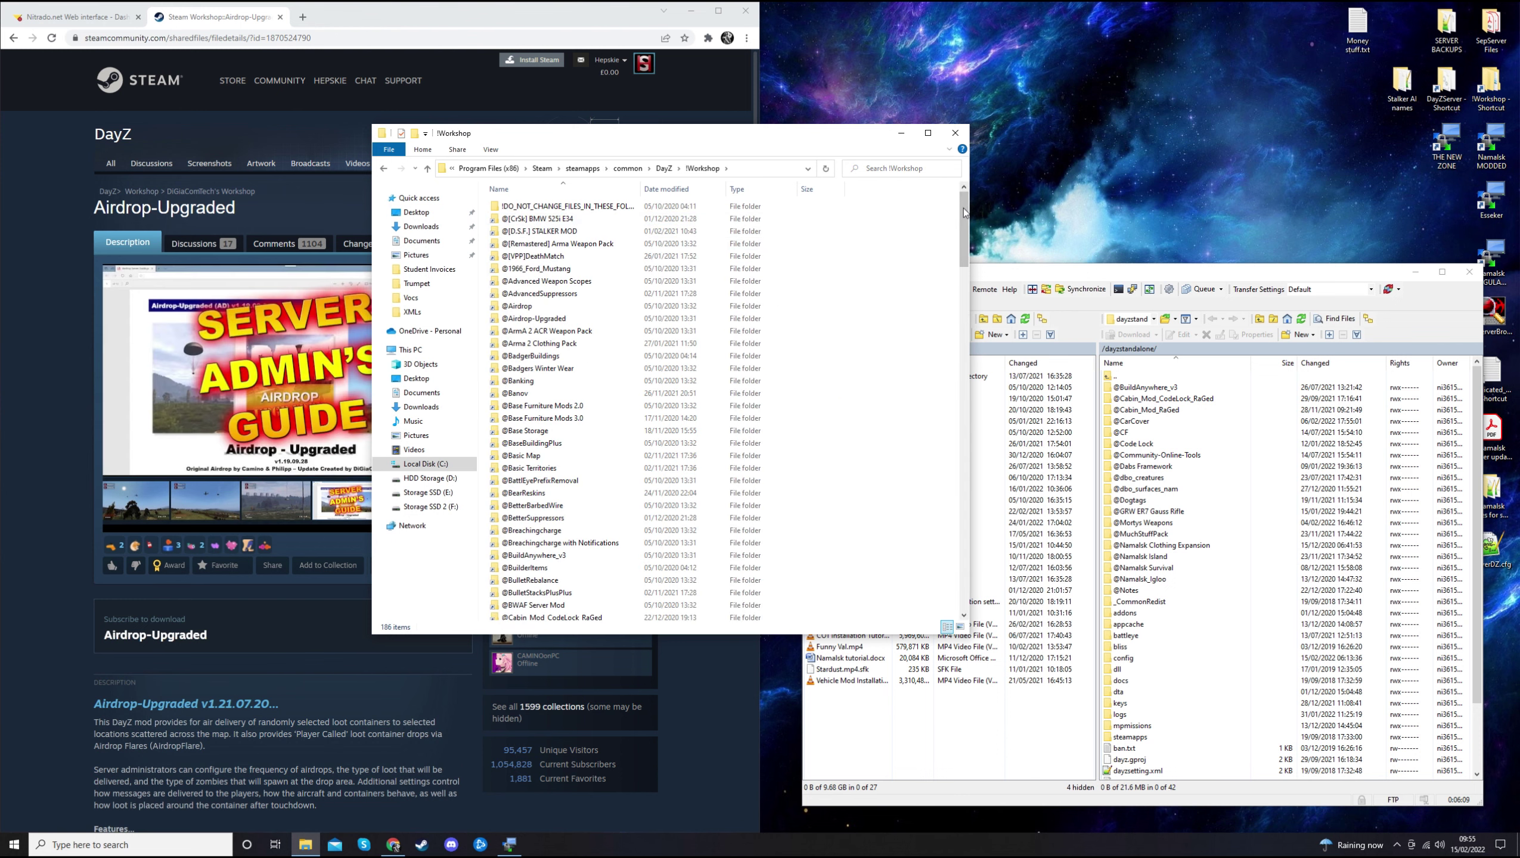
scroll(940, 598, "down", 20)
scroll(940, 598, "up", 20)
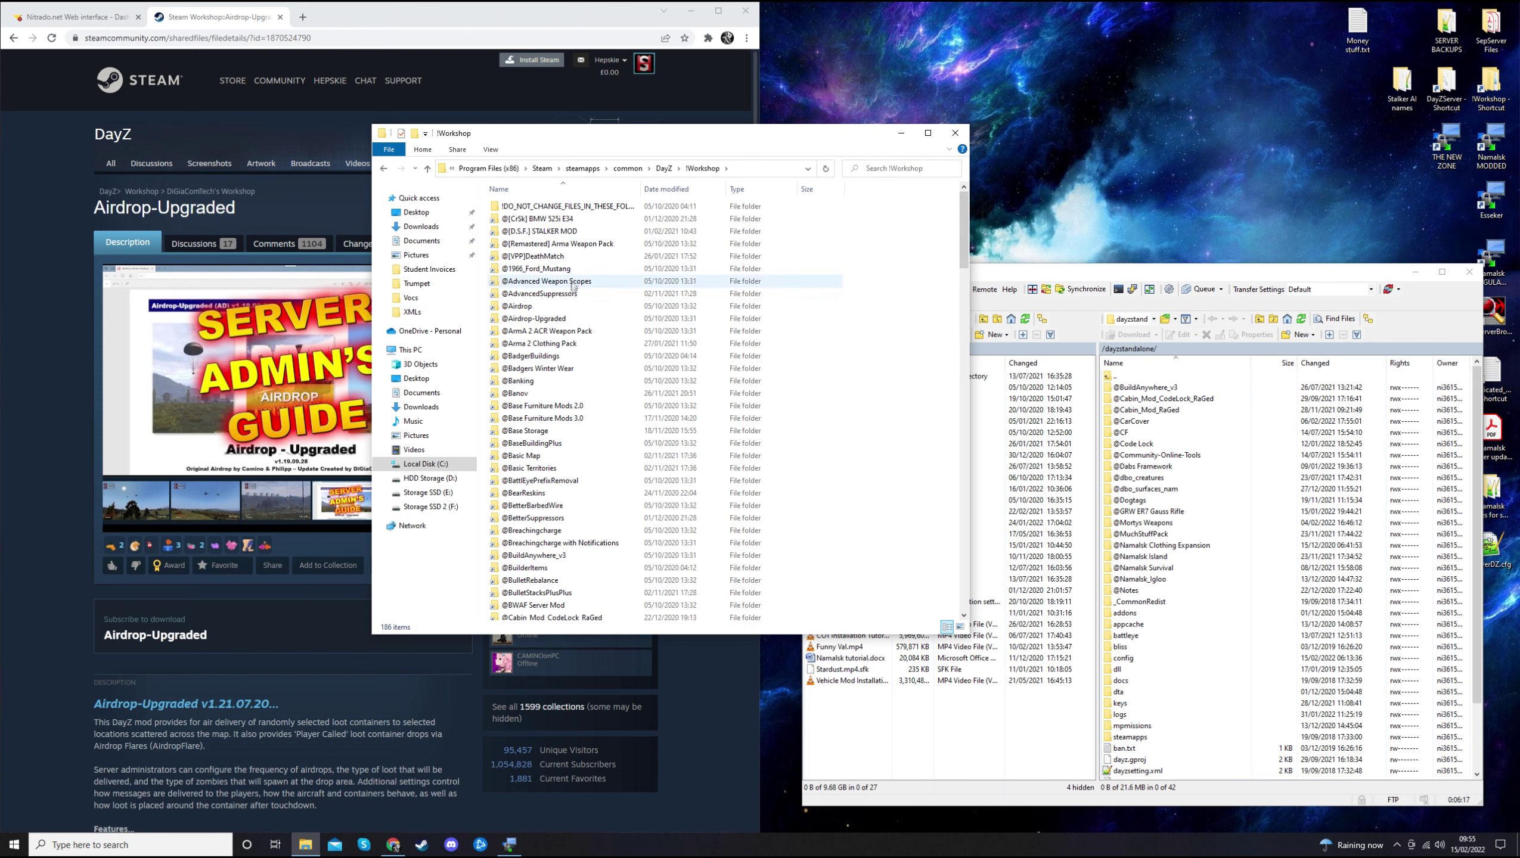
left_click(537, 307)
left_click(536, 319)
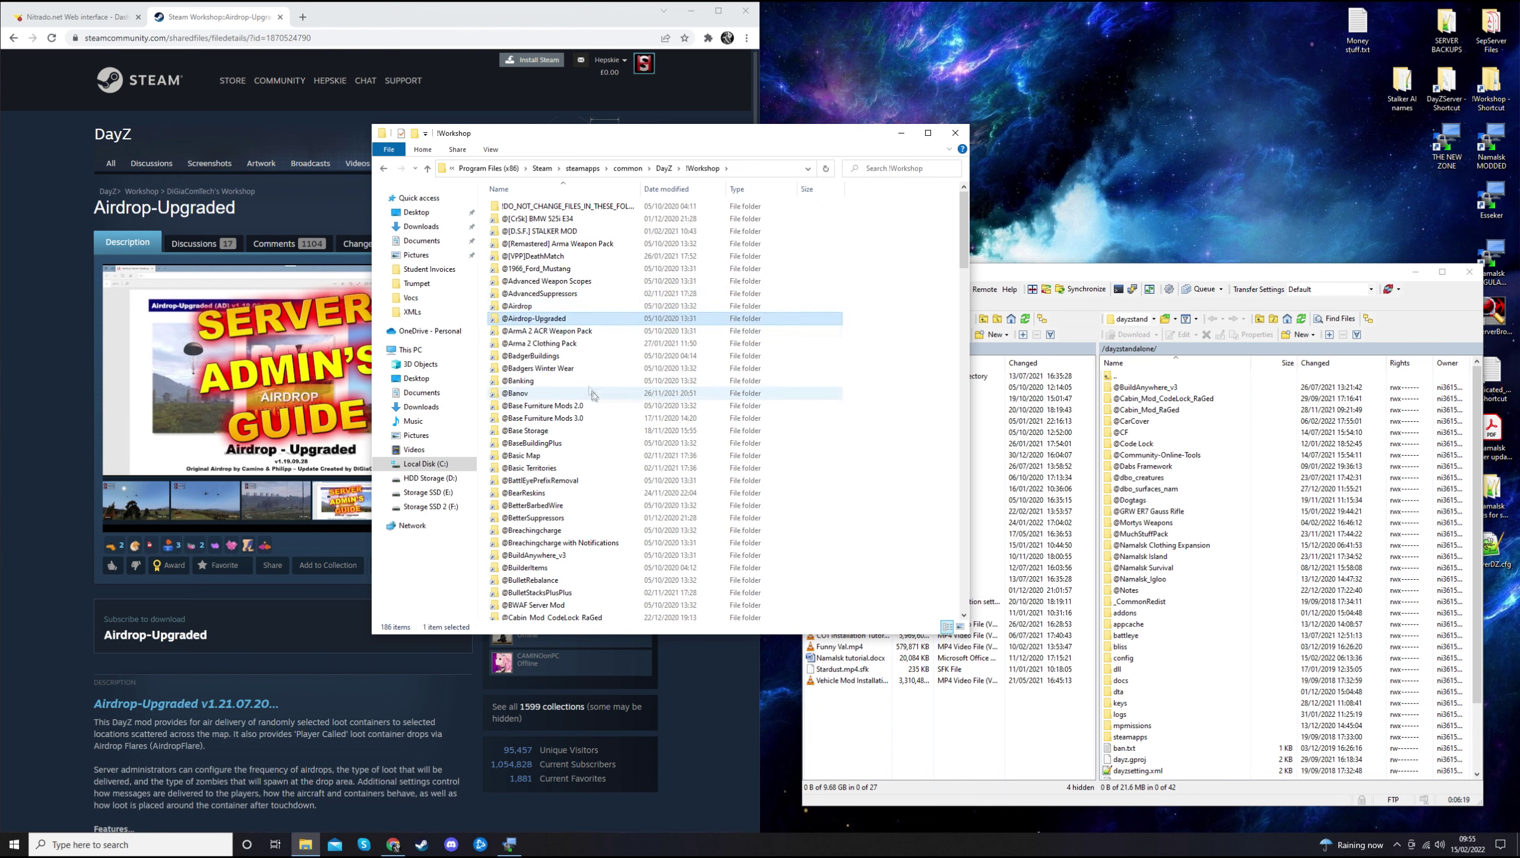
left_click_drag(532, 324, 1284, 455)
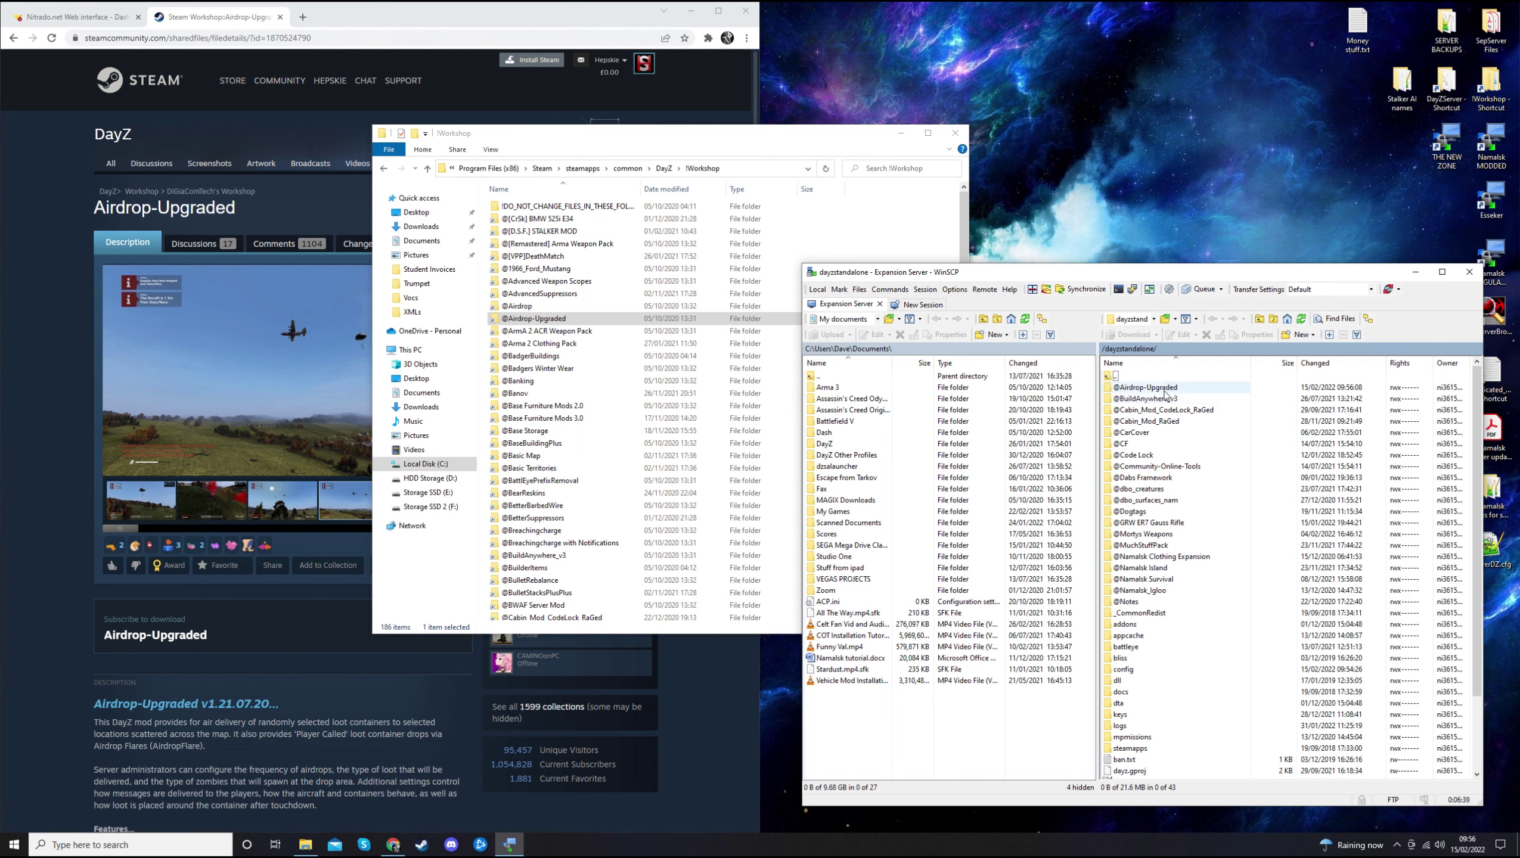
double_click(1137, 387)
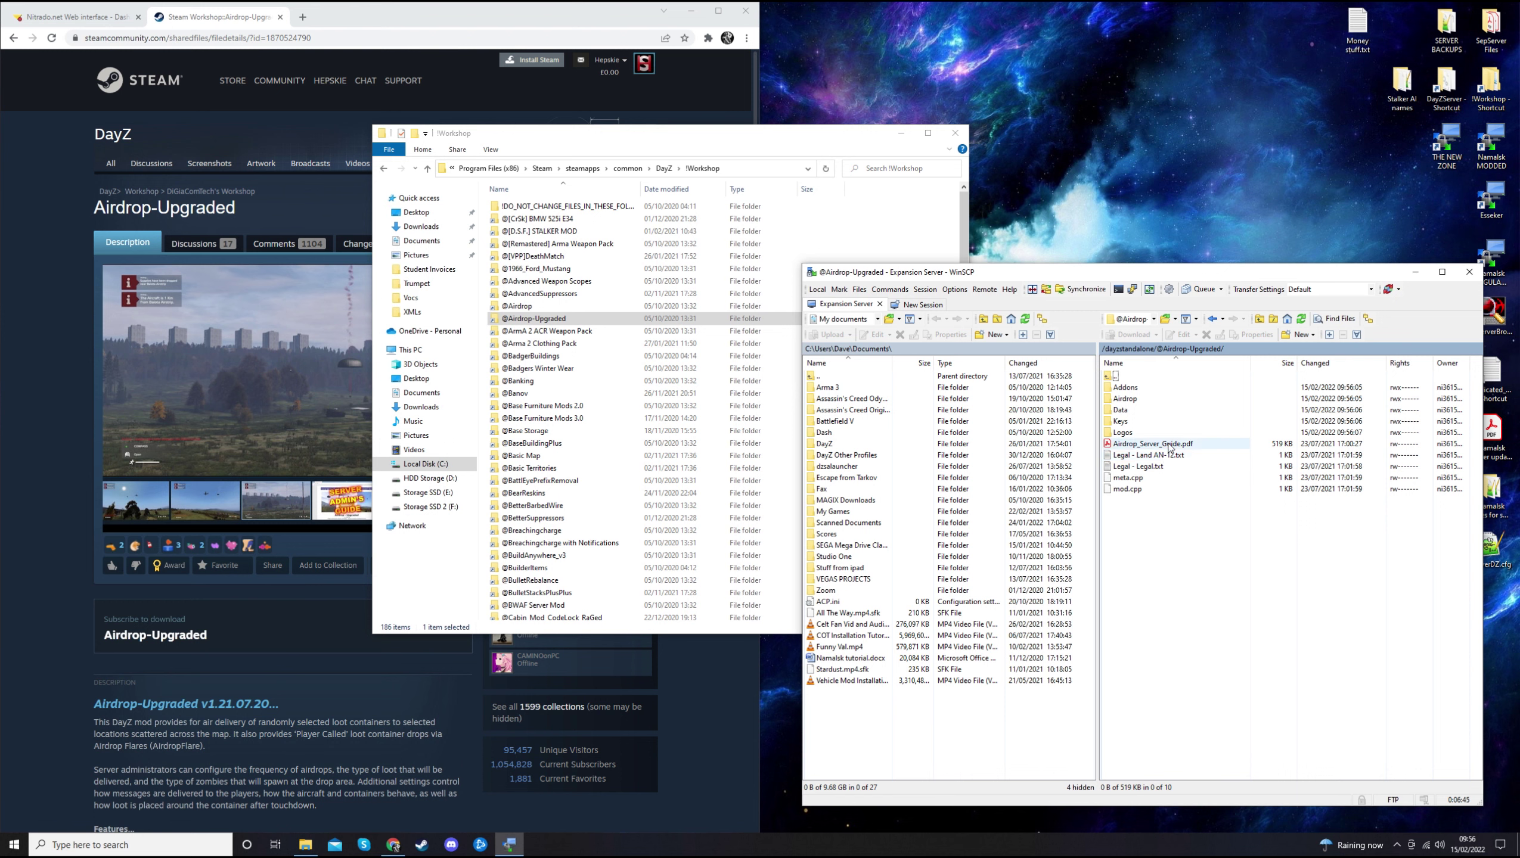
double_click(533, 318)
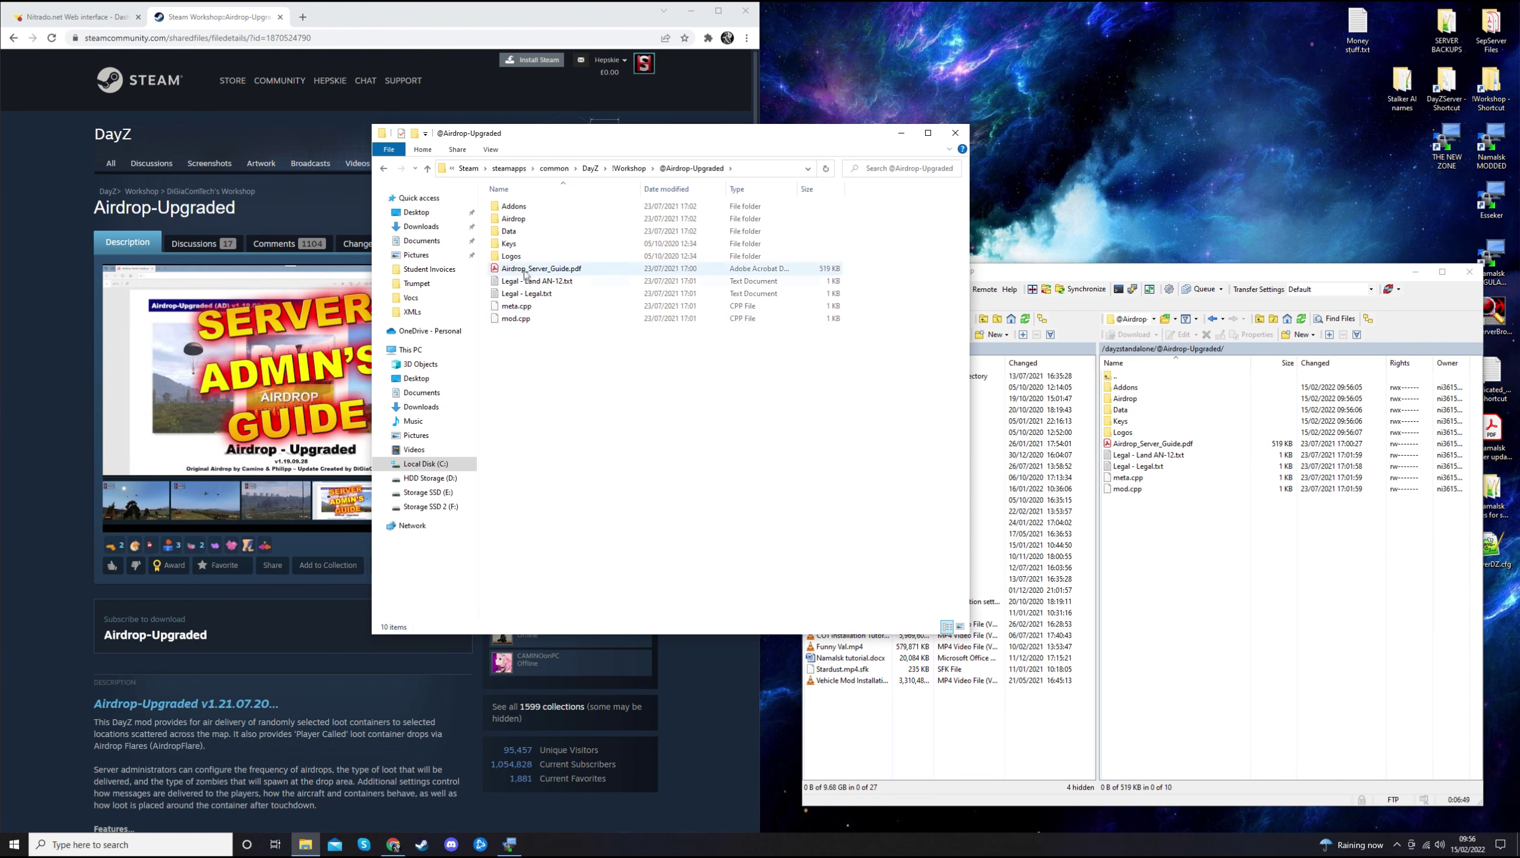
double_click(527, 269)
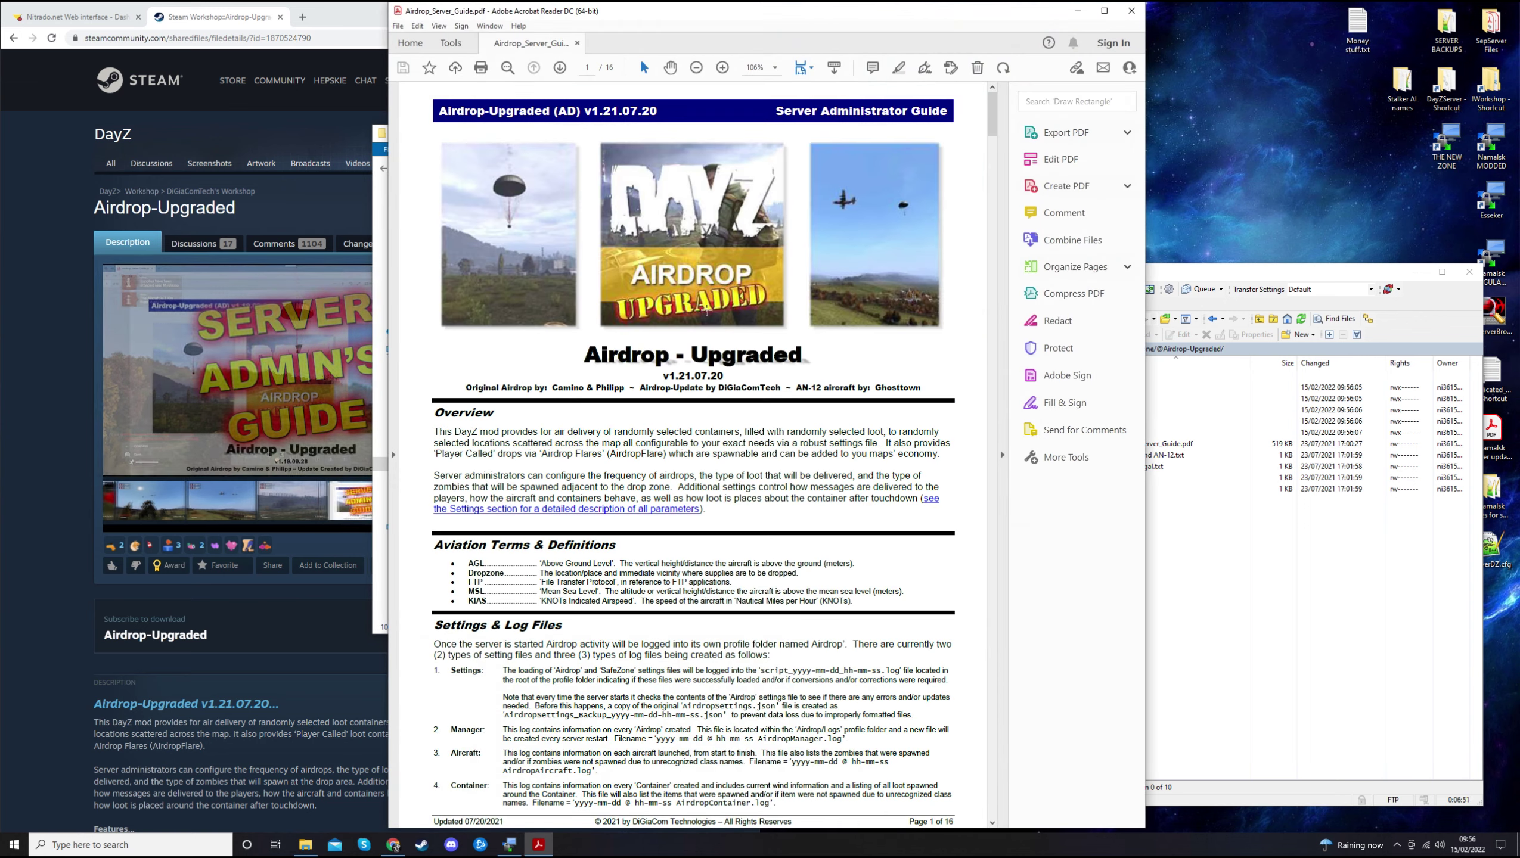
left_click_drag(992, 119, 995, 171)
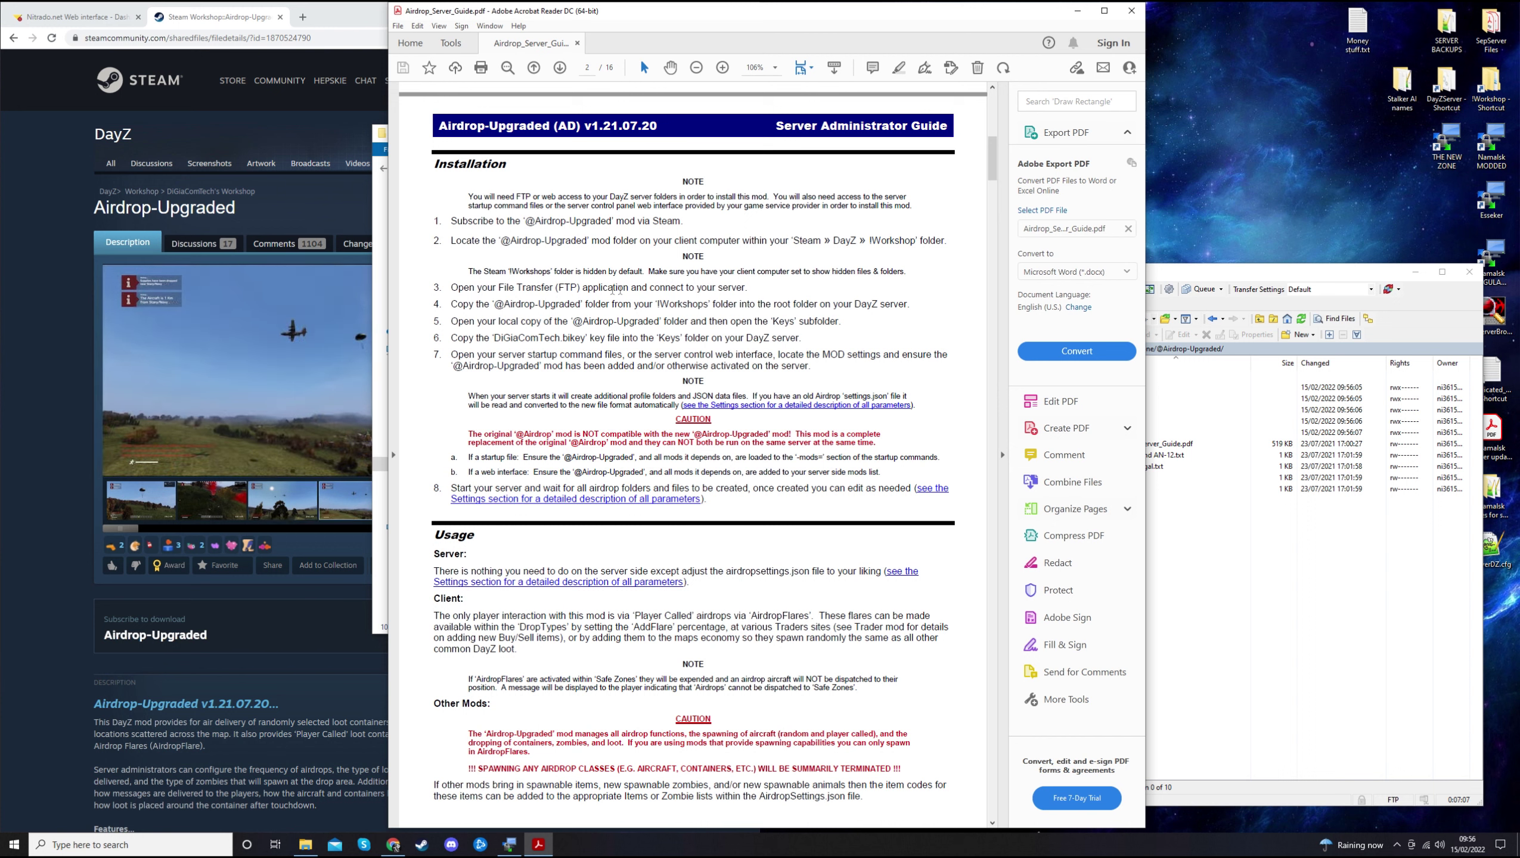
left_click_drag(452, 307, 903, 314)
left_click(482, 329)
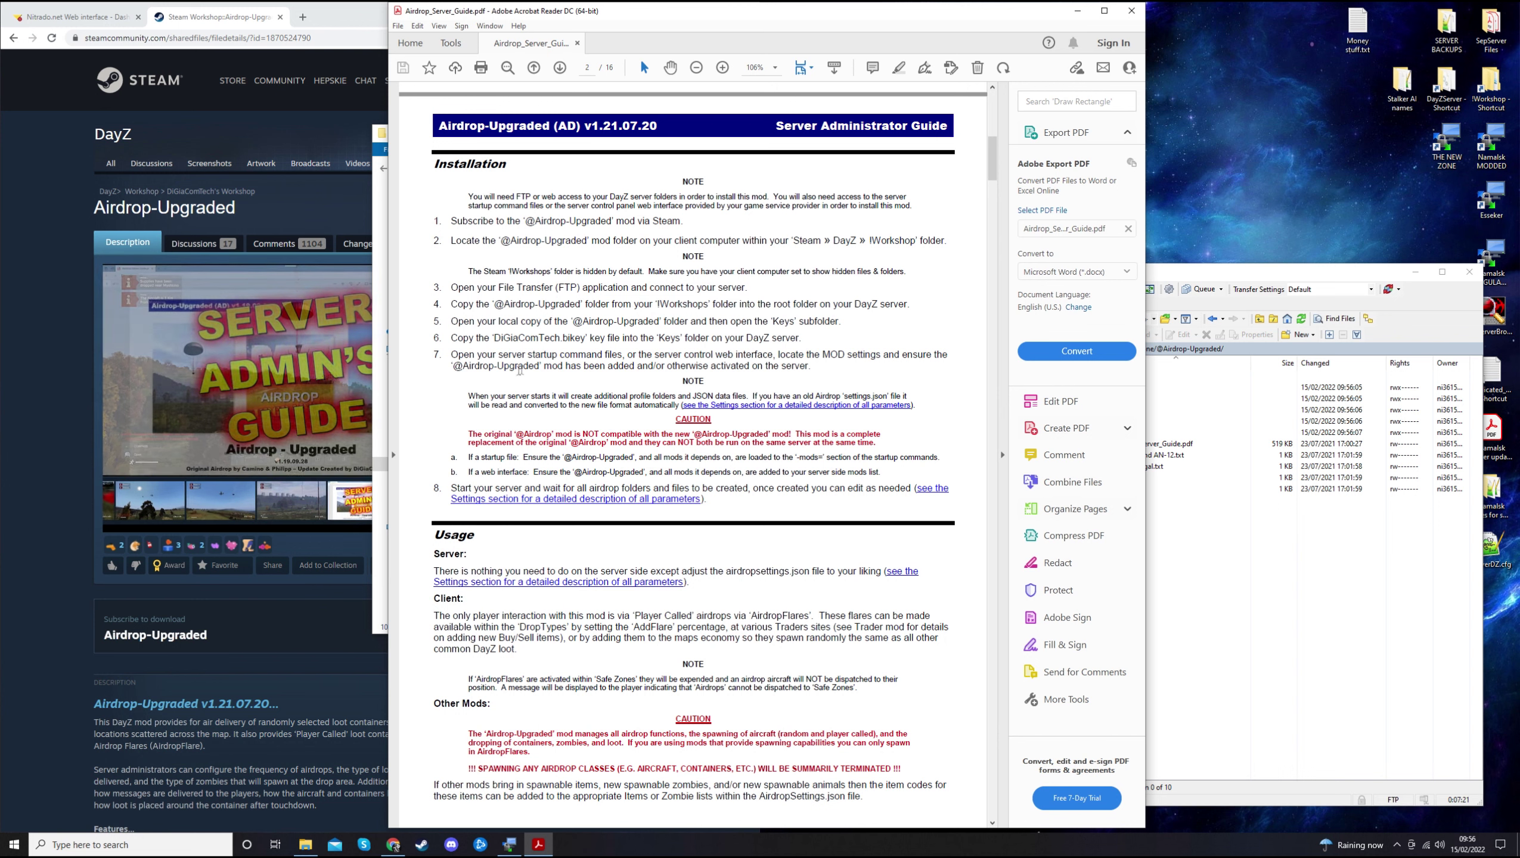
left_click_drag(463, 365, 749, 366)
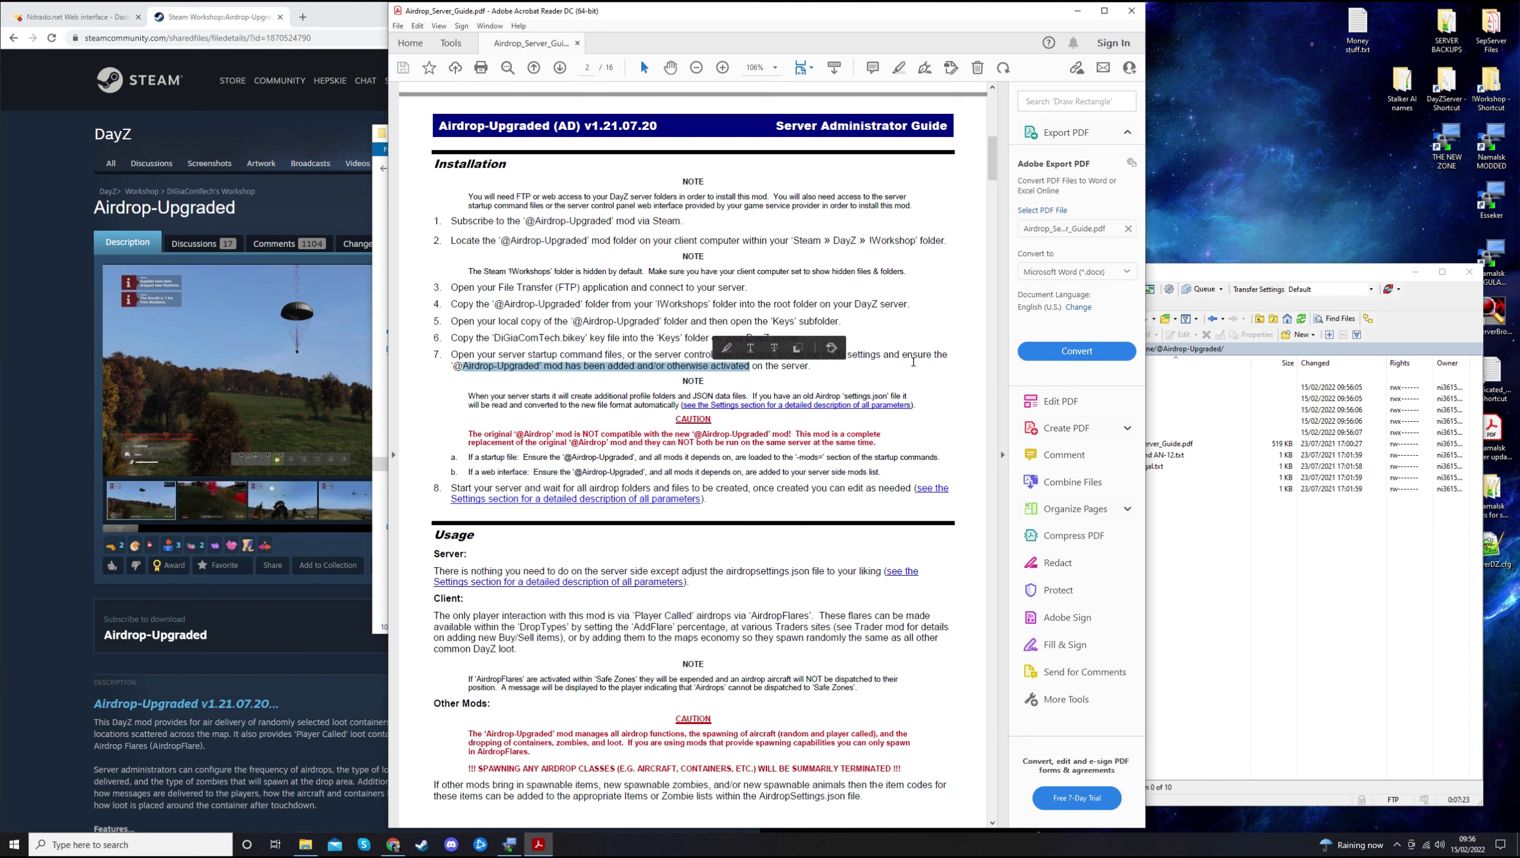
Clear the text selection in step 7 of the installation instructions and close the server guide.
left_click_drag(907, 356, 911, 360)
left_click(726, 354)
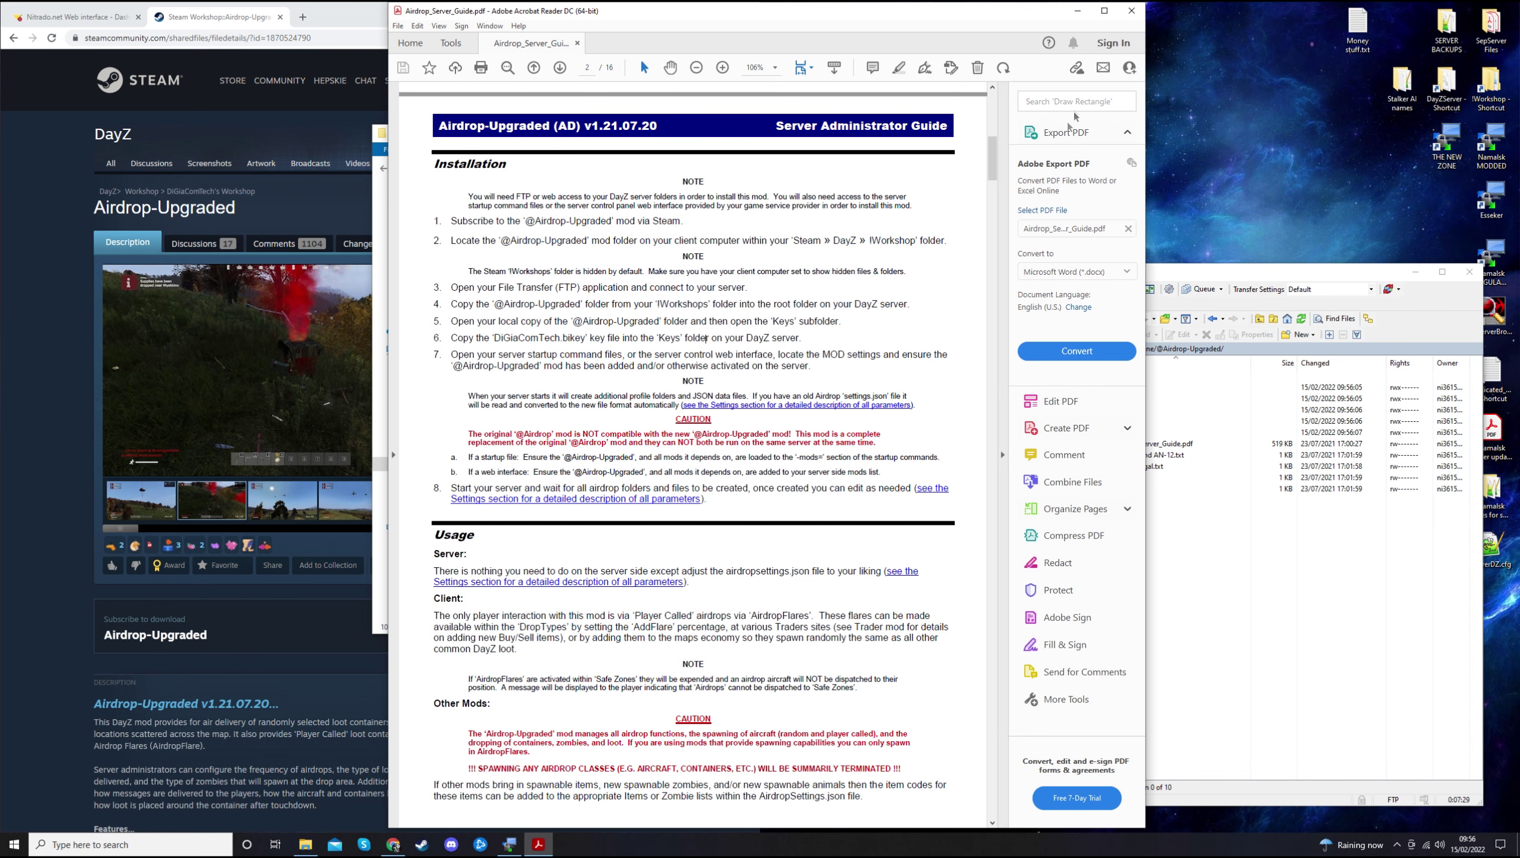
left_click(1132, 10)
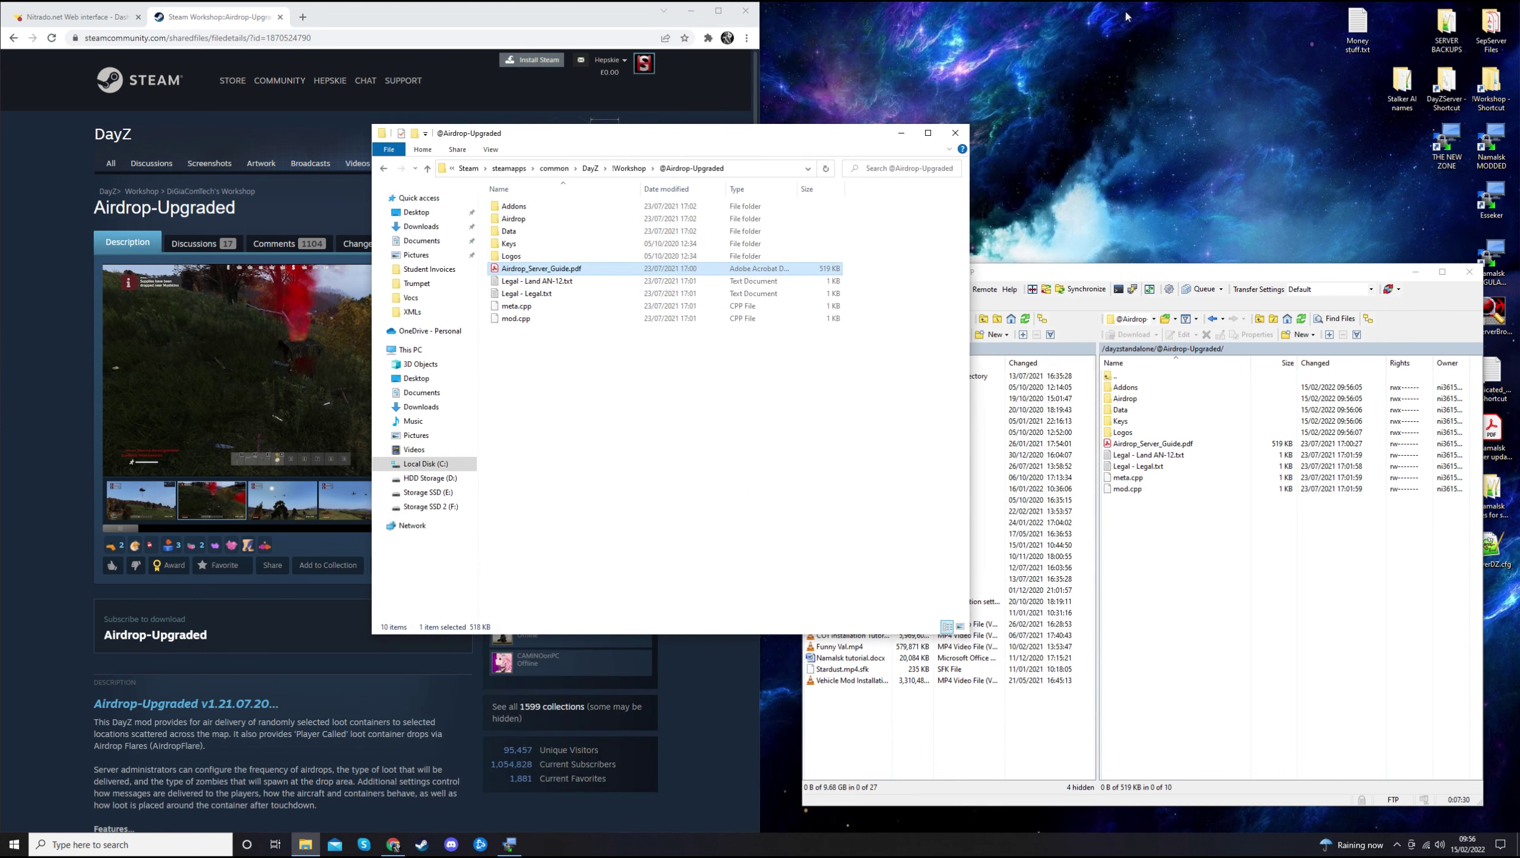
Copy DiGiaComTech.bikey from the mod's local Keys folder into the server's keys directory in WinSCP and return to the dayzstandalone directory.
double_click(511, 245)
left_click(1172, 273)
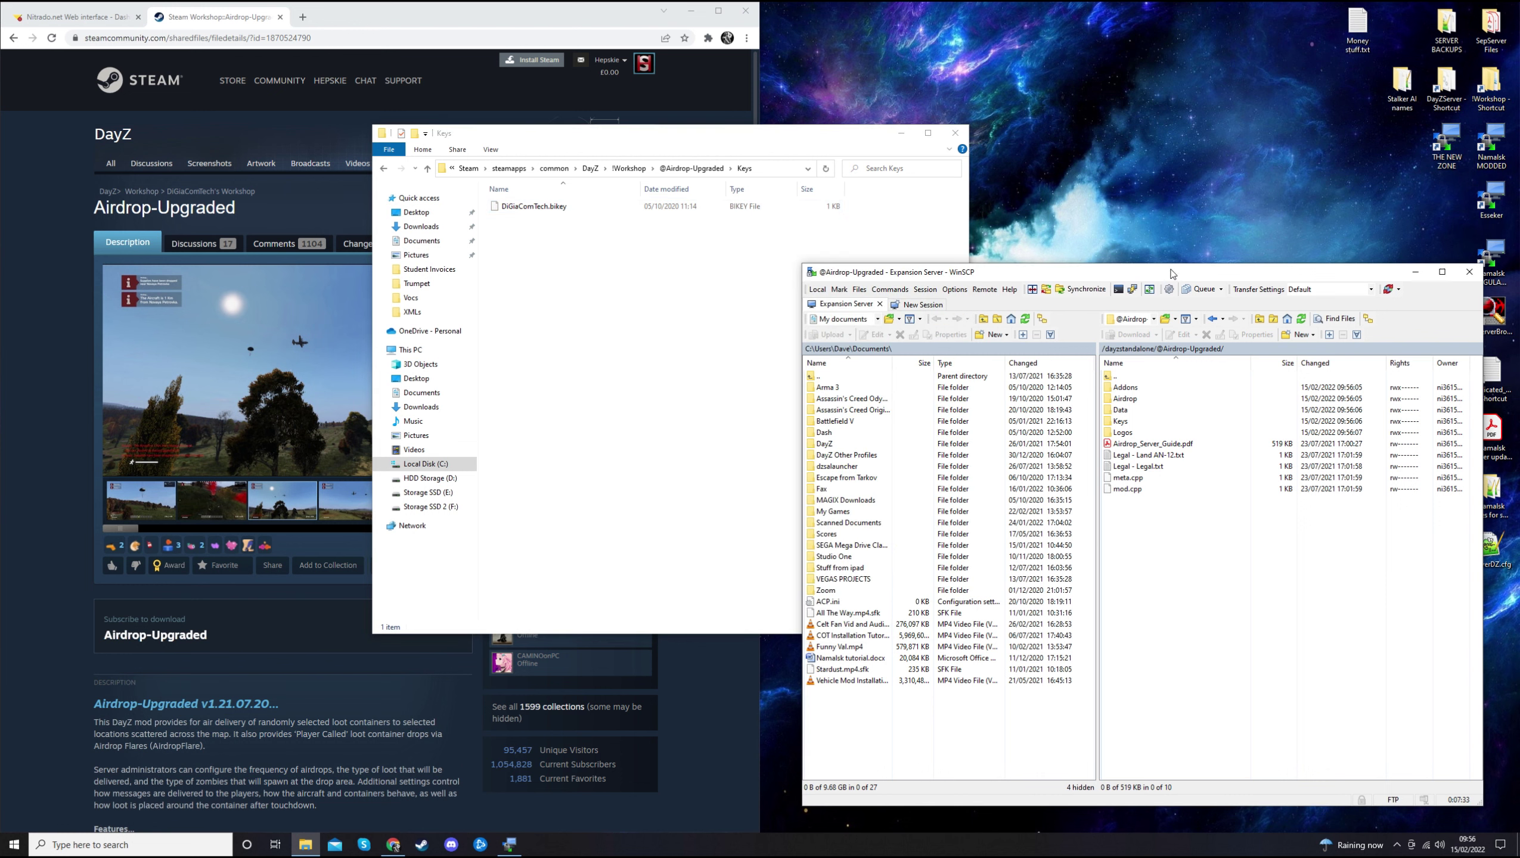
double_click(1115, 375)
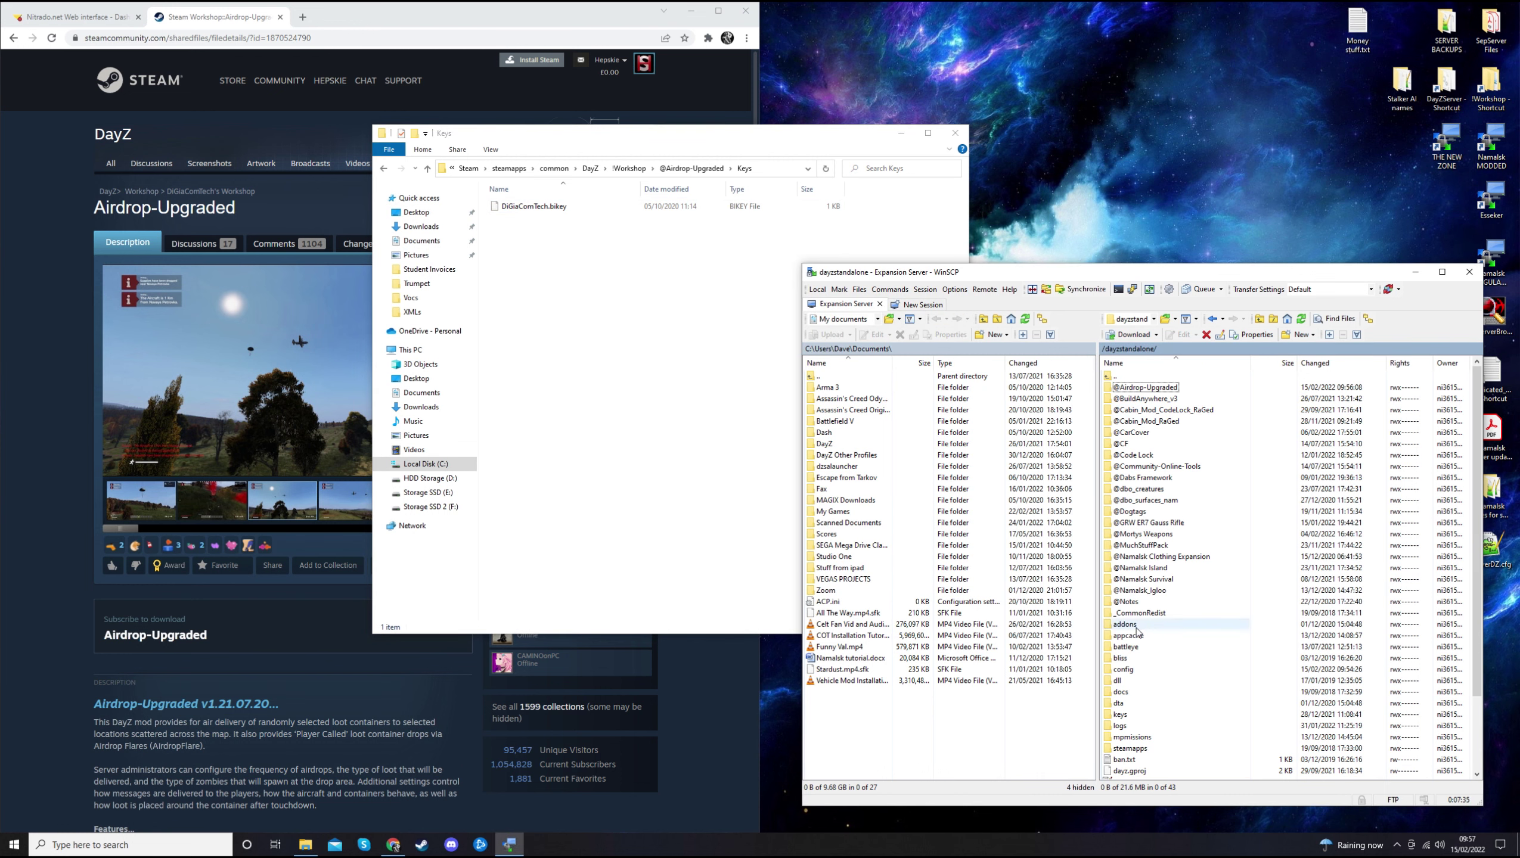
left_click(1134, 716)
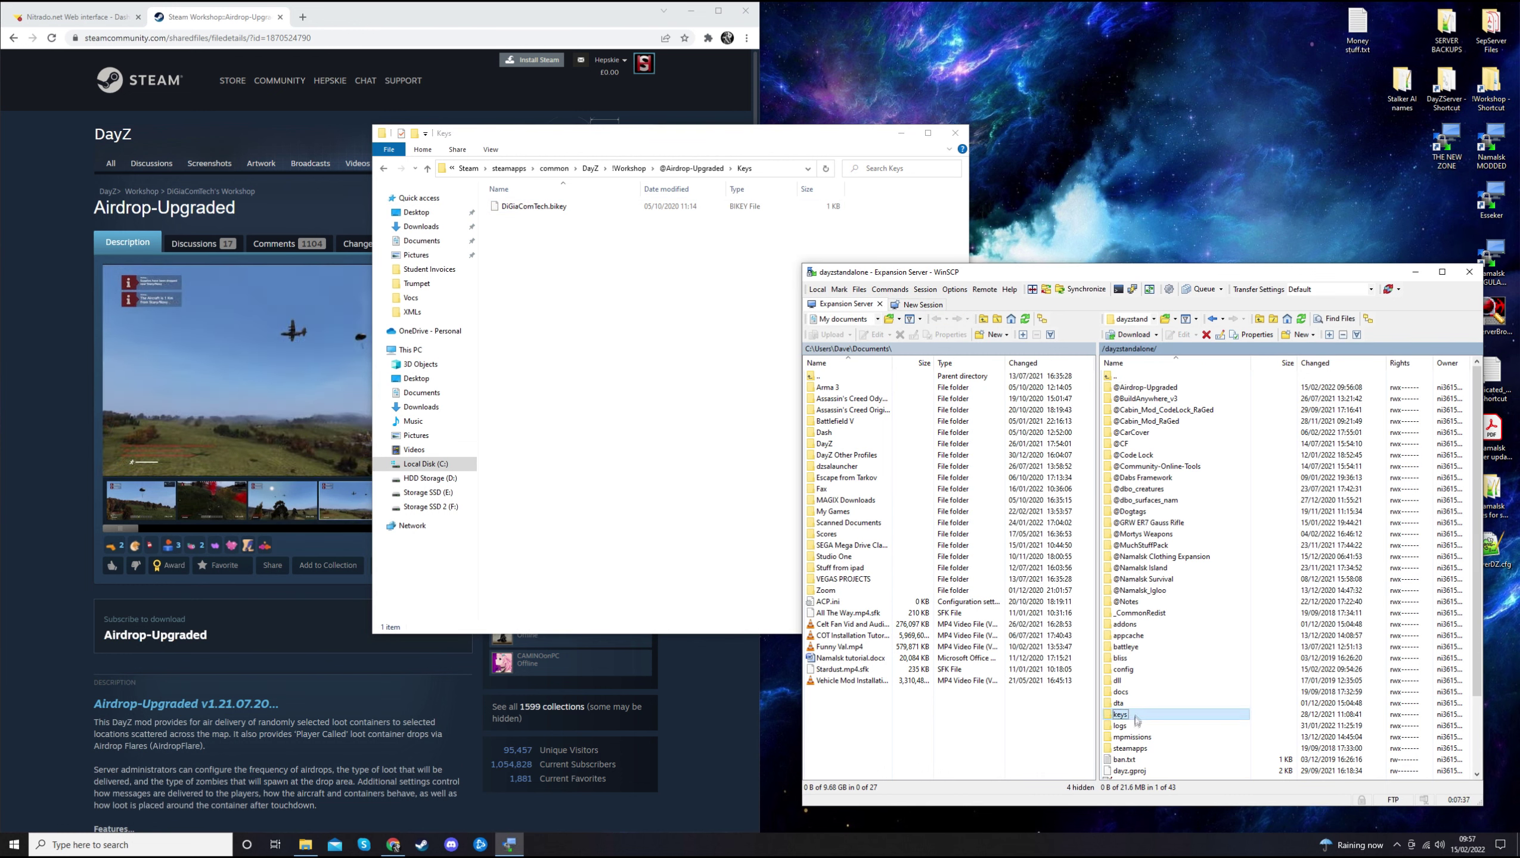
double_click(1134, 716)
left_click_drag(532, 206, 1181, 667)
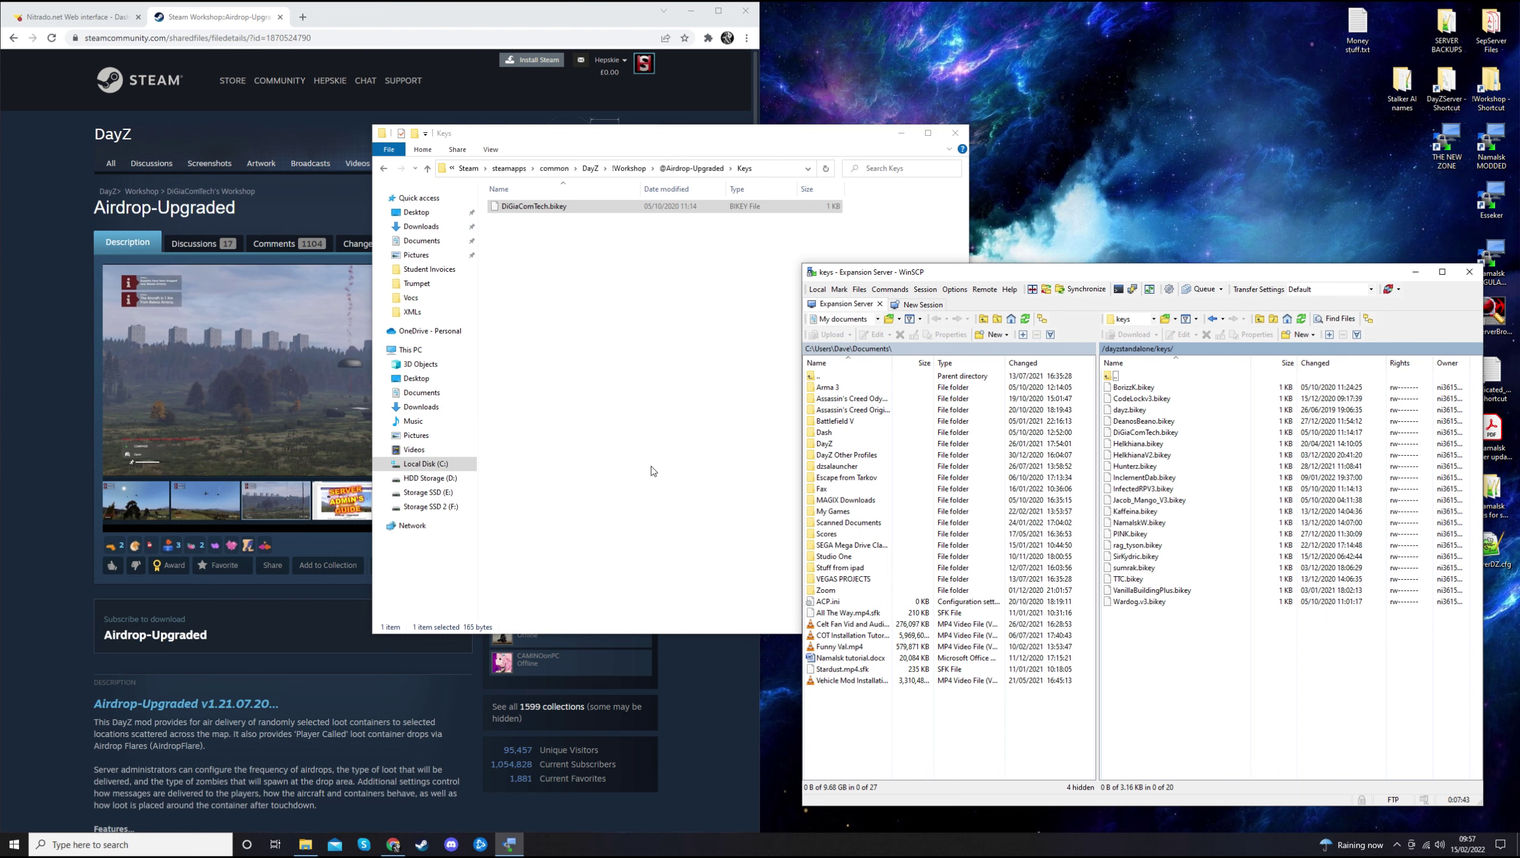
left_click(1147, 432)
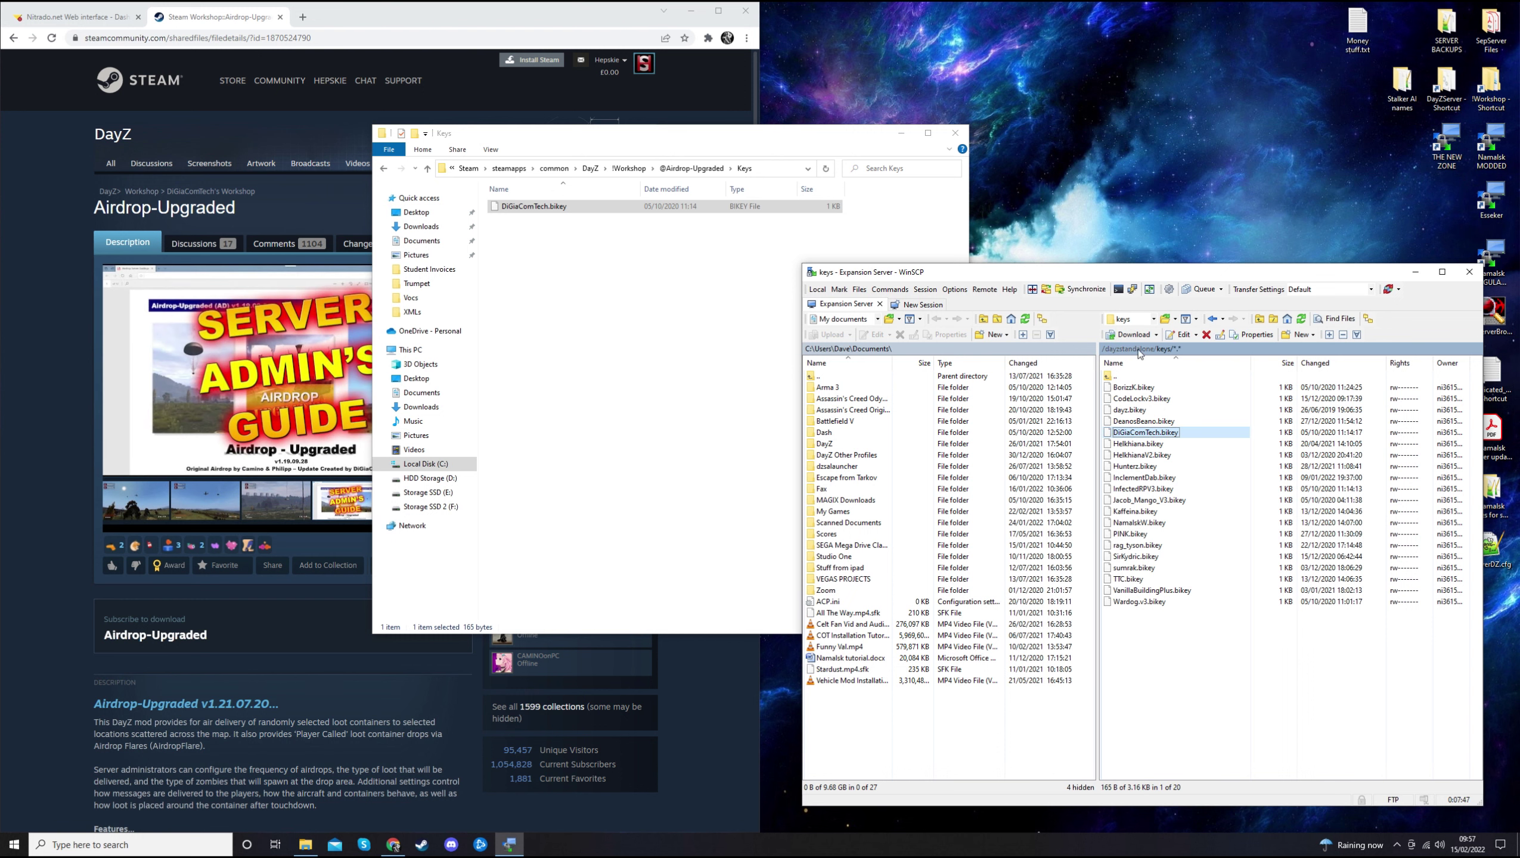
double_click(1123, 378)
left_click(534, 307)
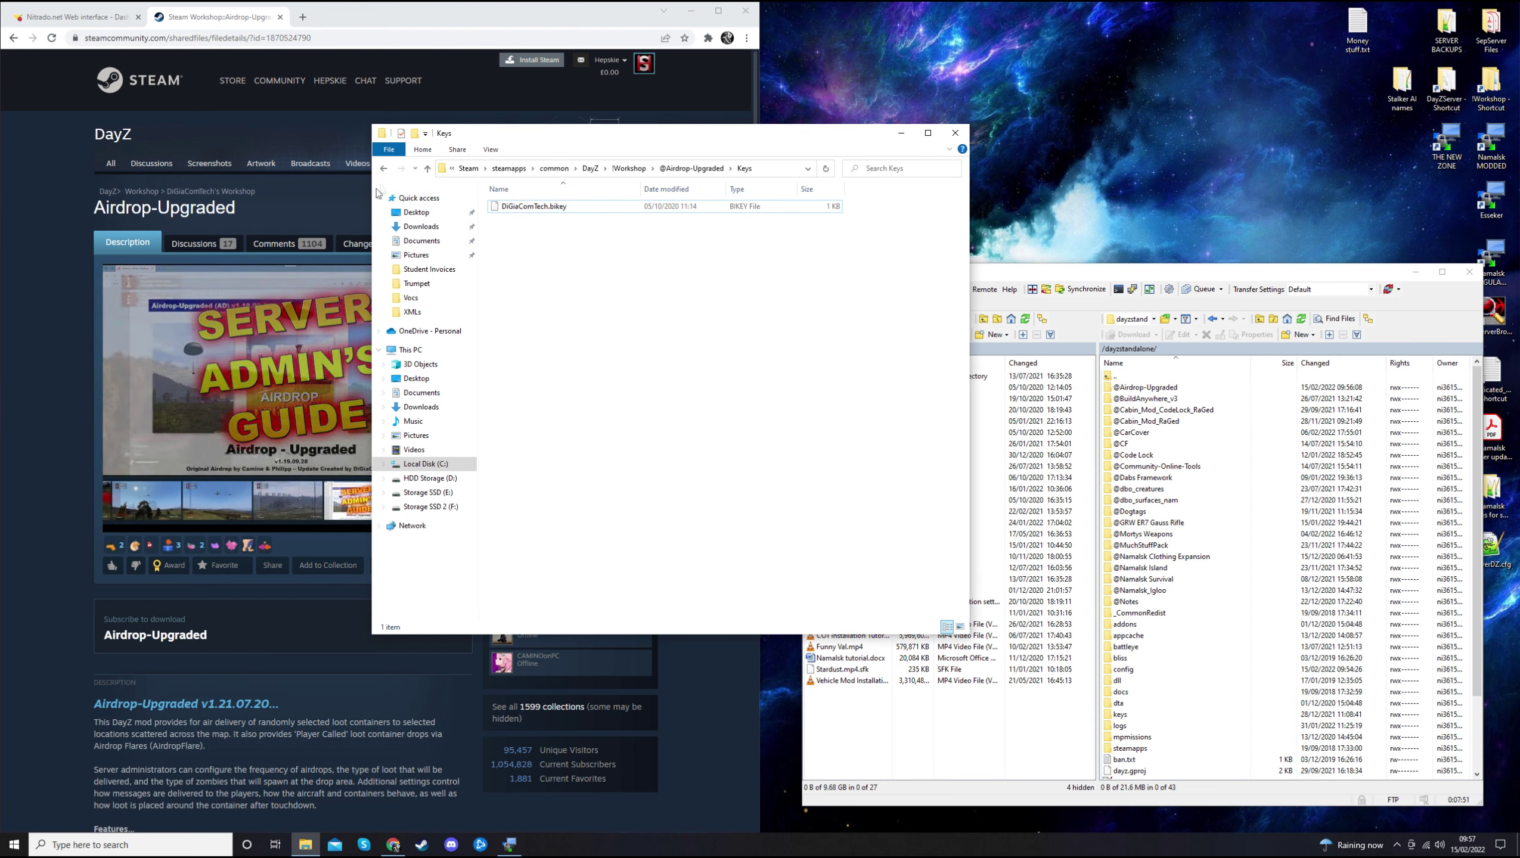
left_click(384, 169)
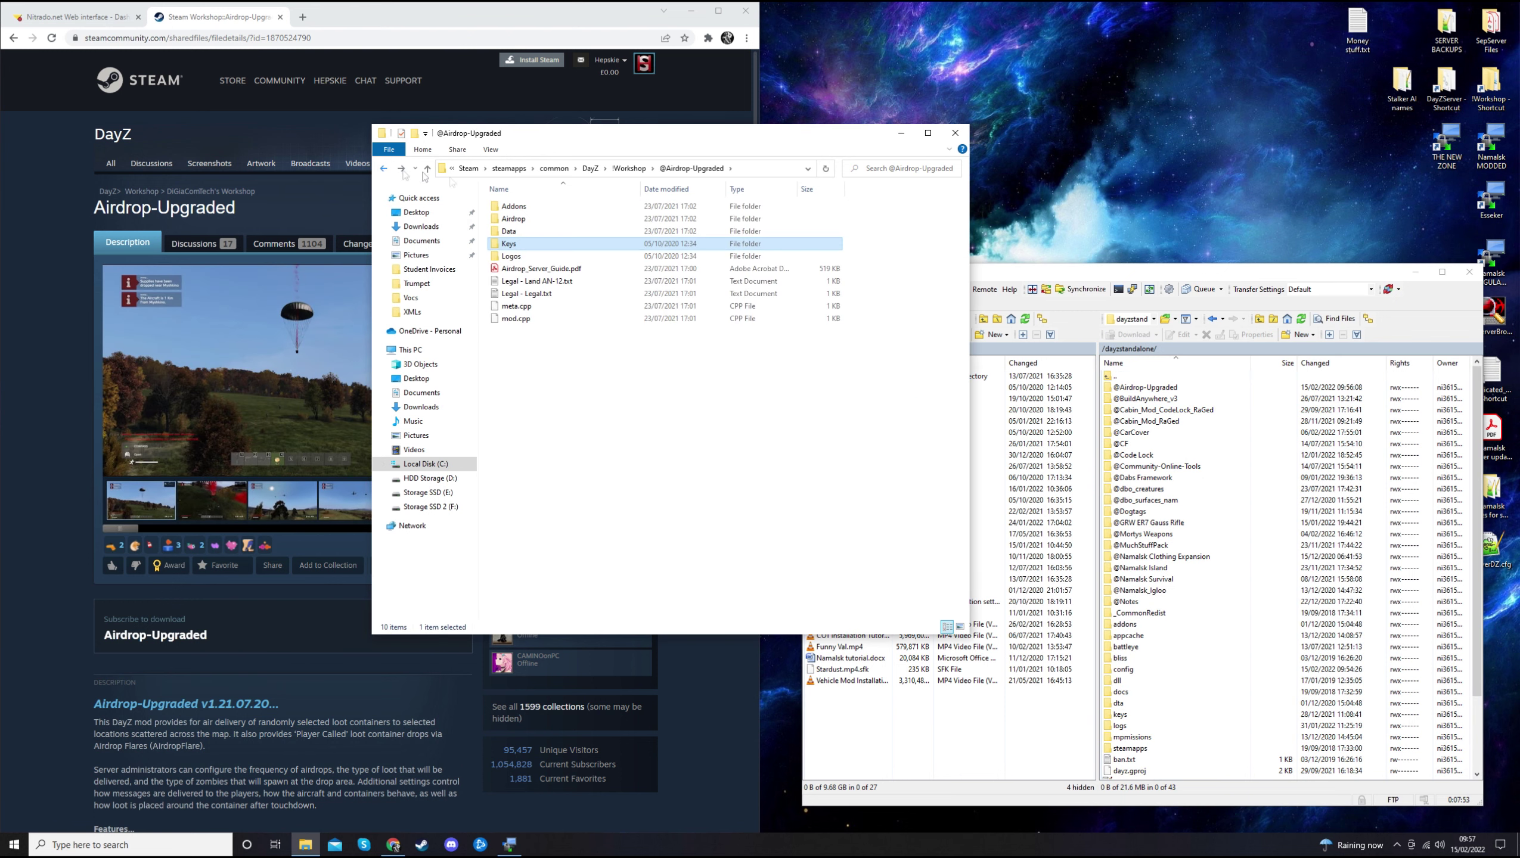
double_click(510, 231)
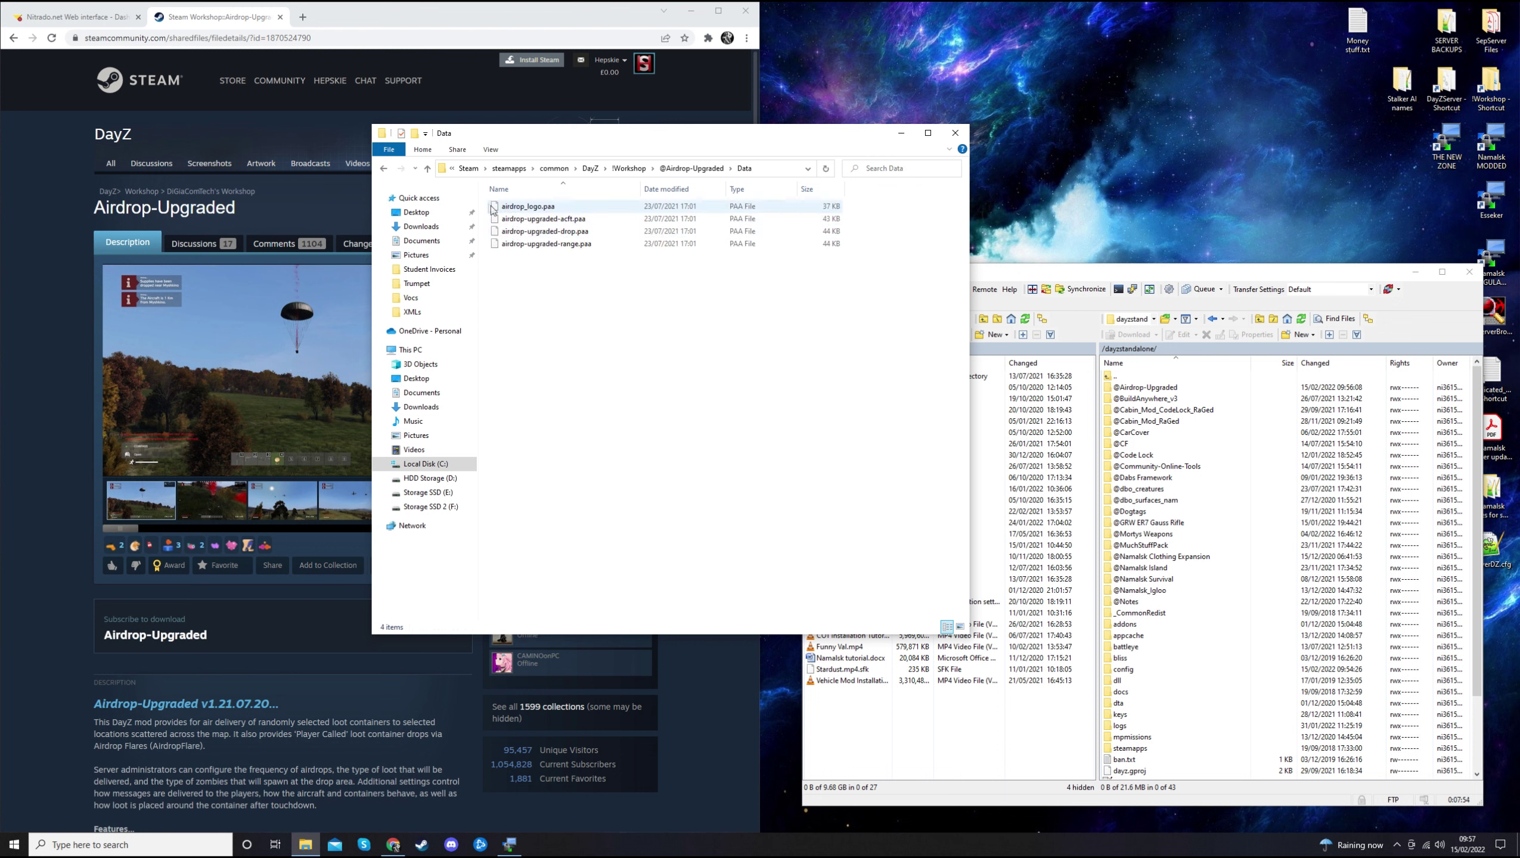
left_click(383, 170)
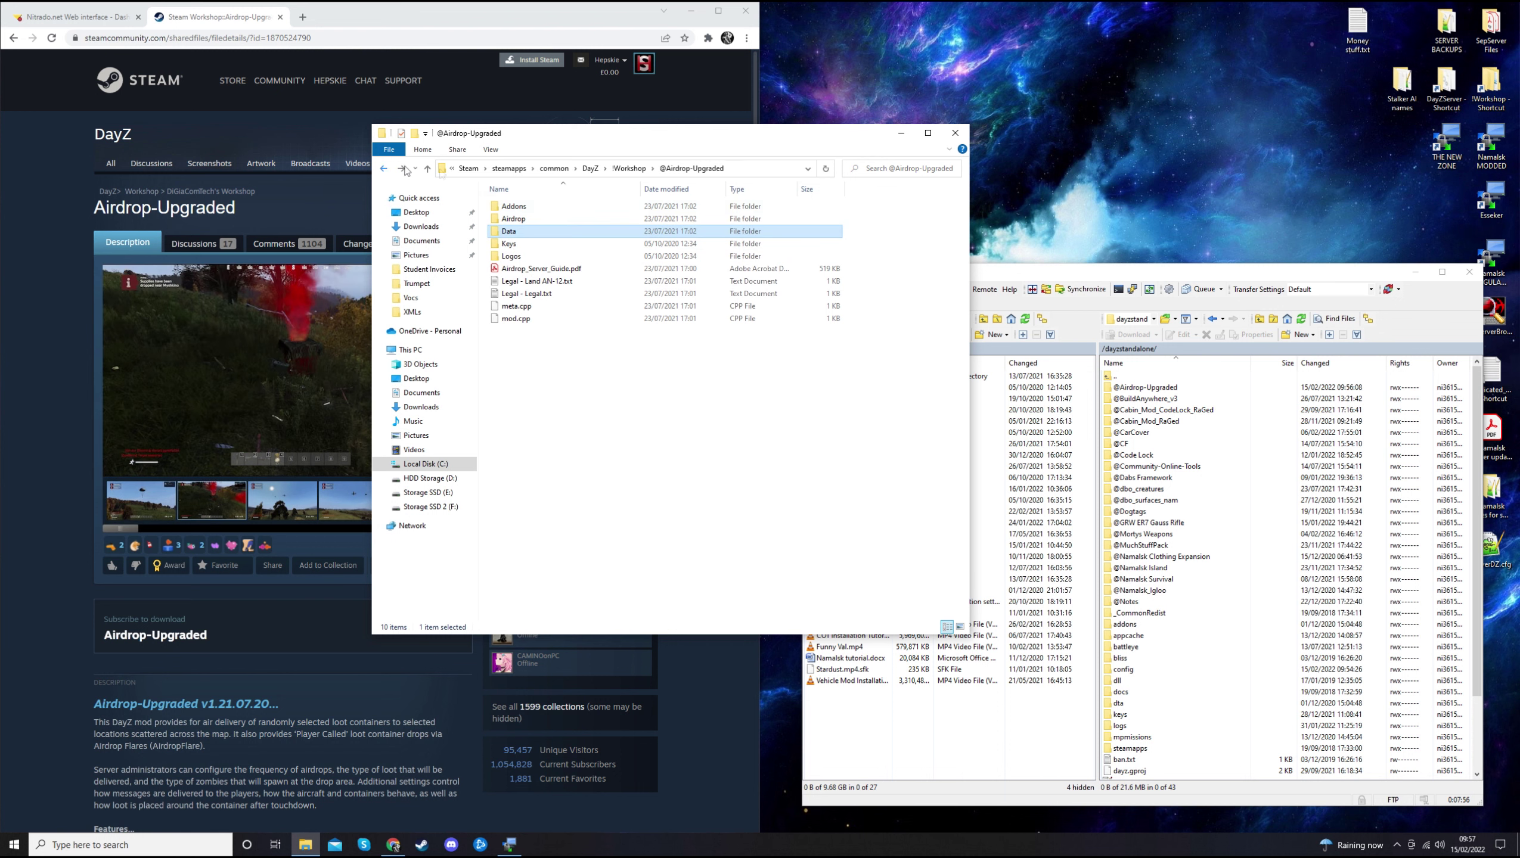
double_click(540, 272)
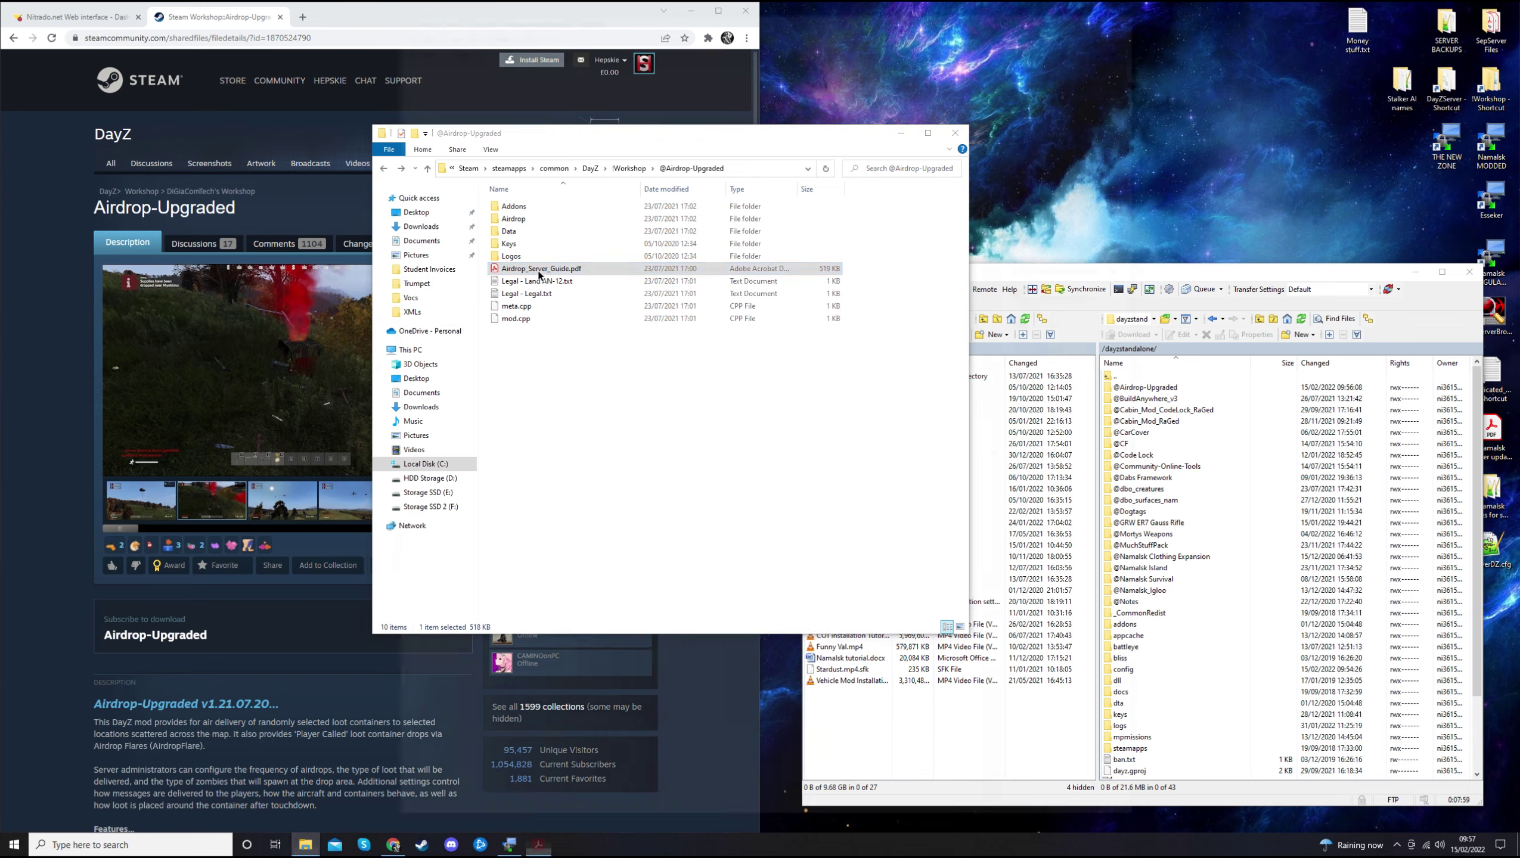
scroll(831, 508, "down", 5)
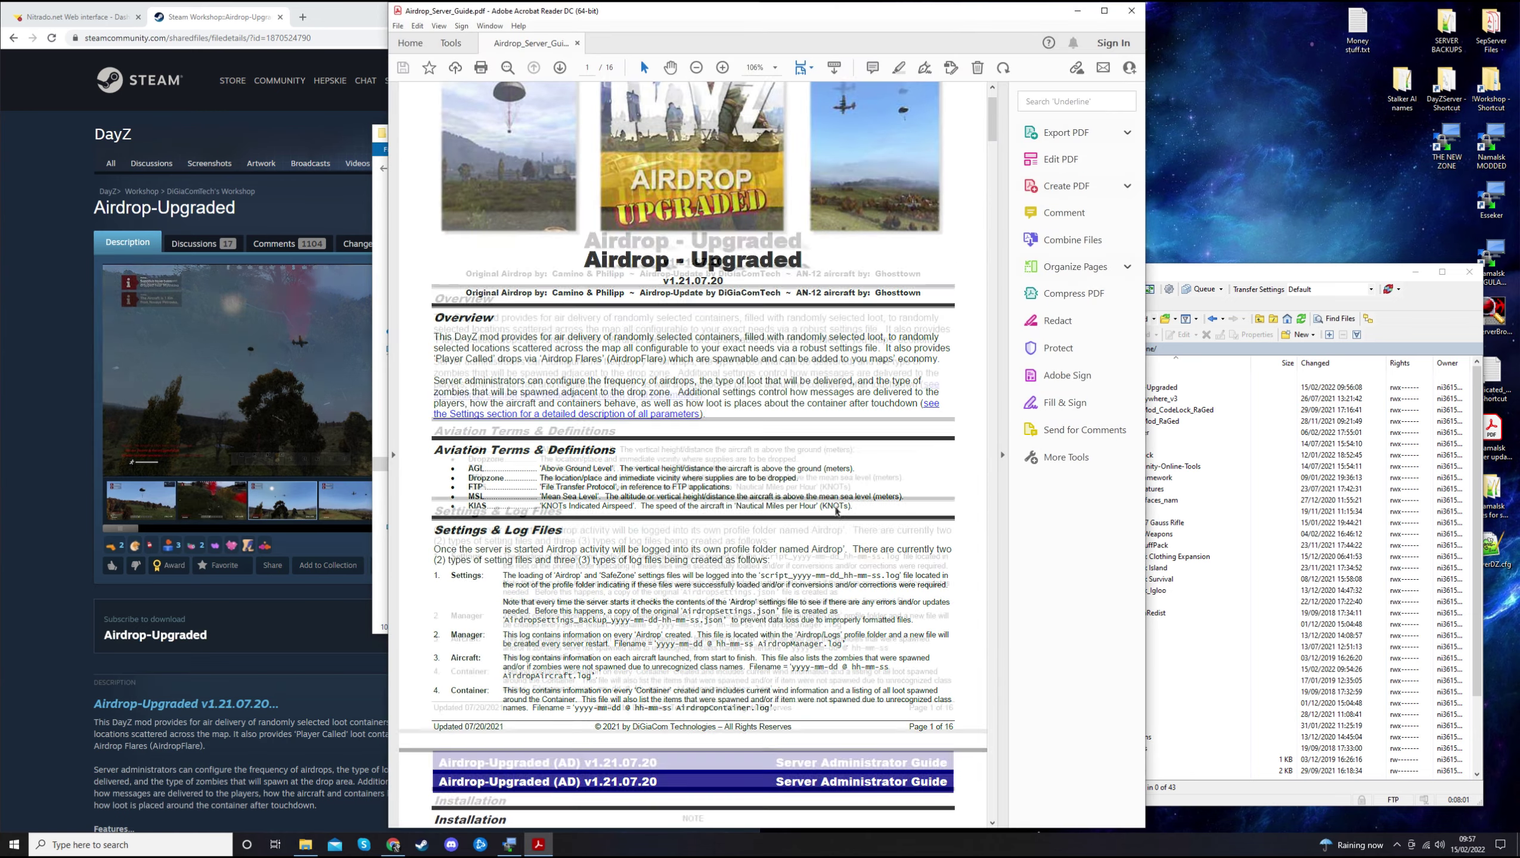
scroll(847, 457, "up", 1)
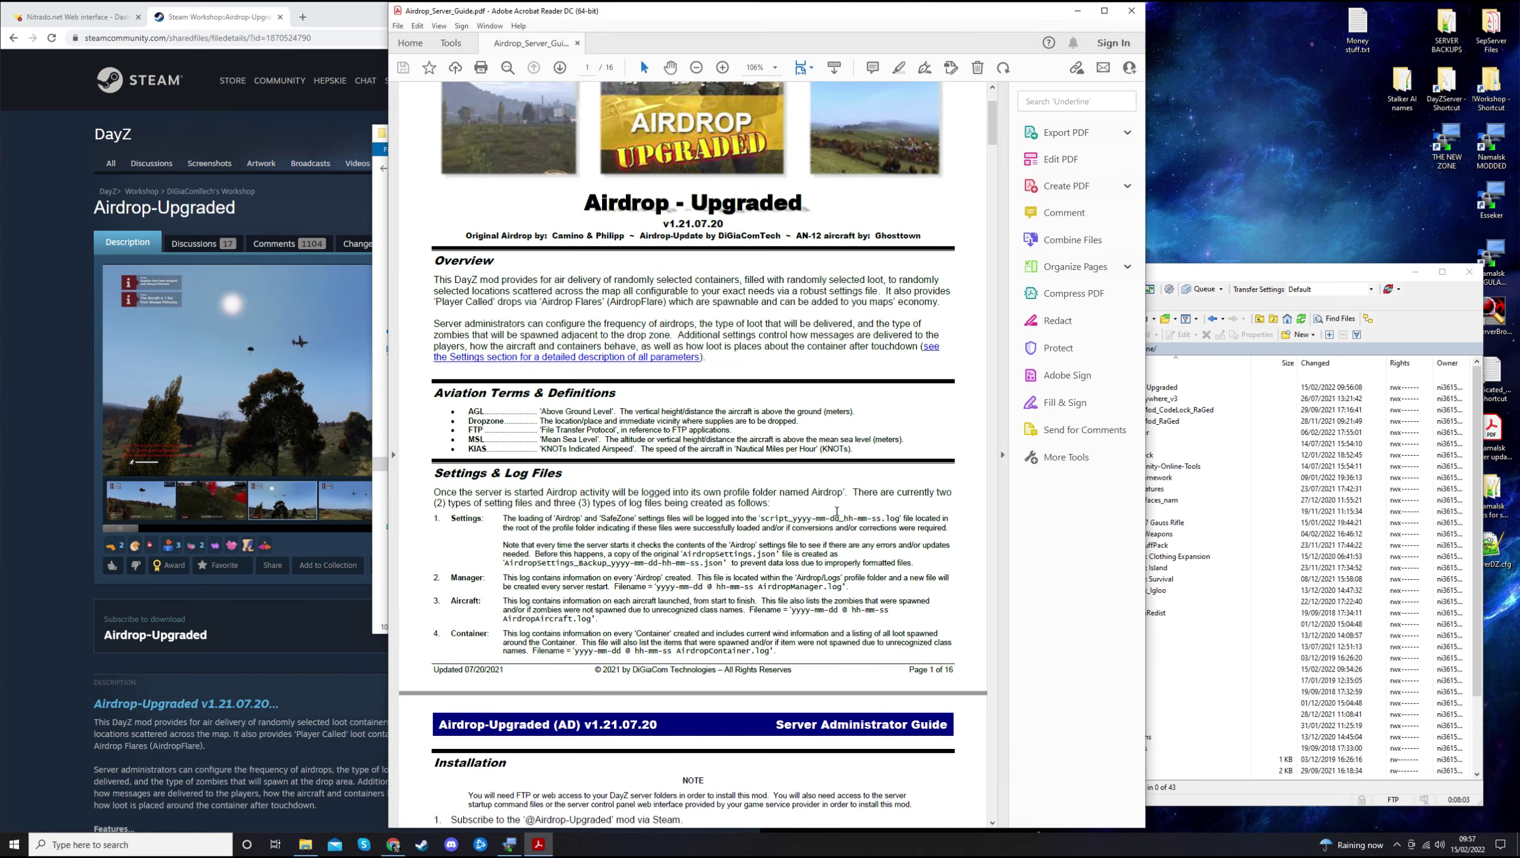
scroll(858, 398, "down", 2)
left_click(1131, 10)
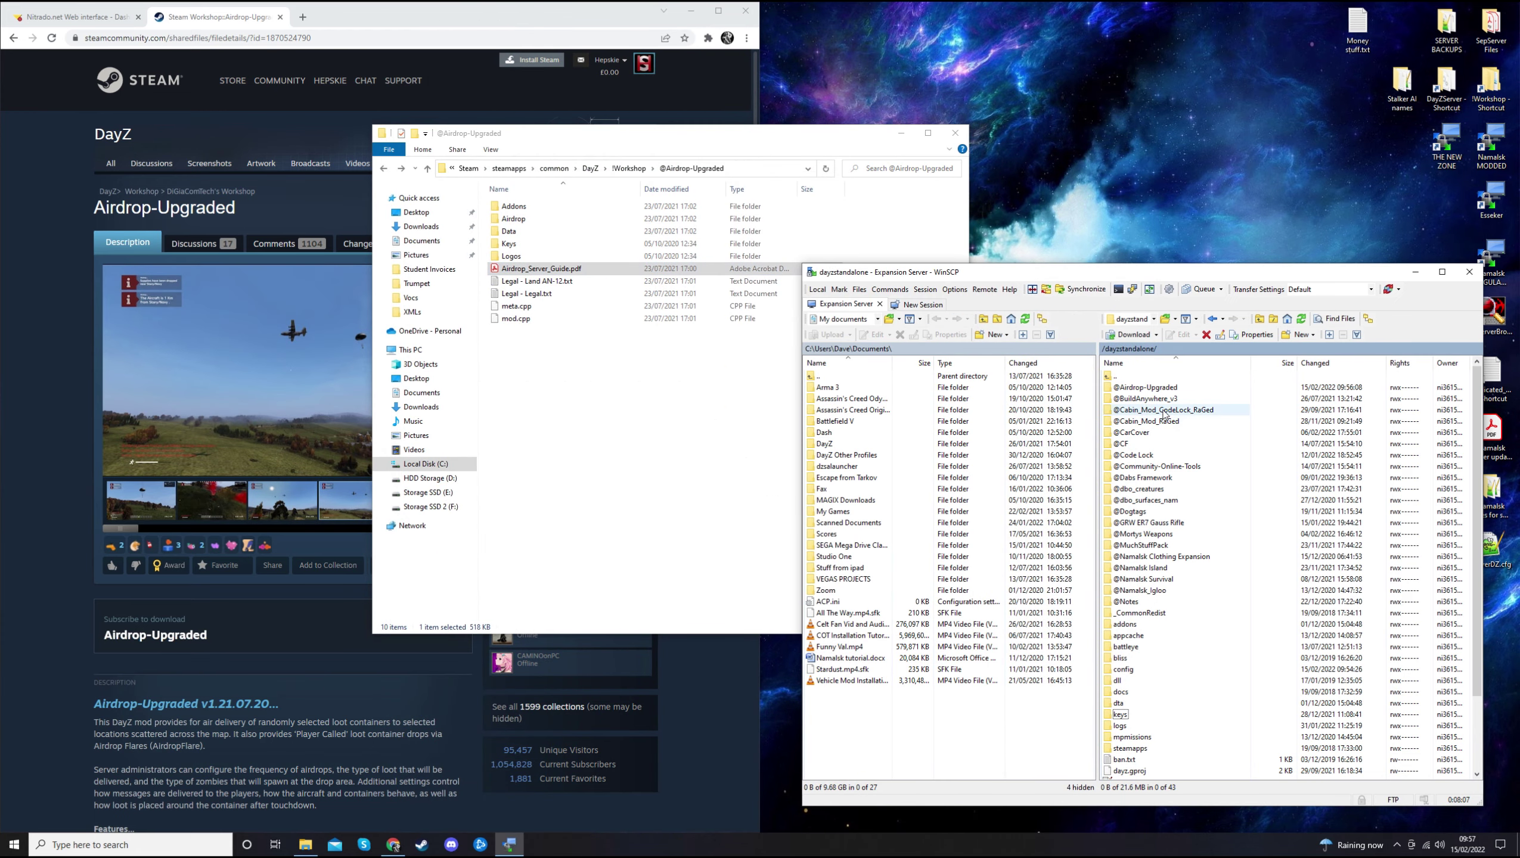
left_click(1155, 389)
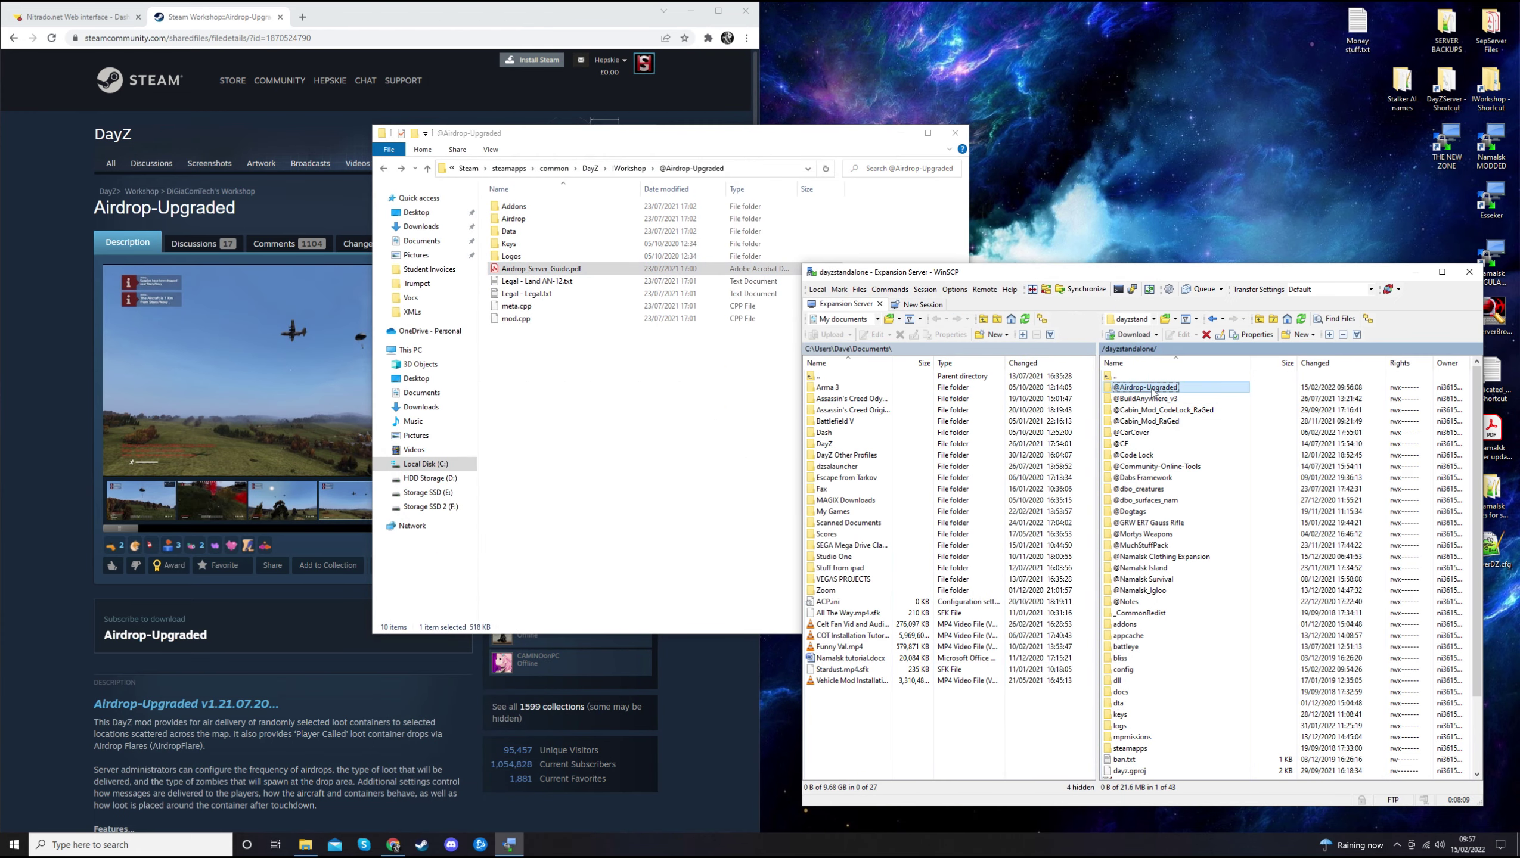
right_click(1154, 392)
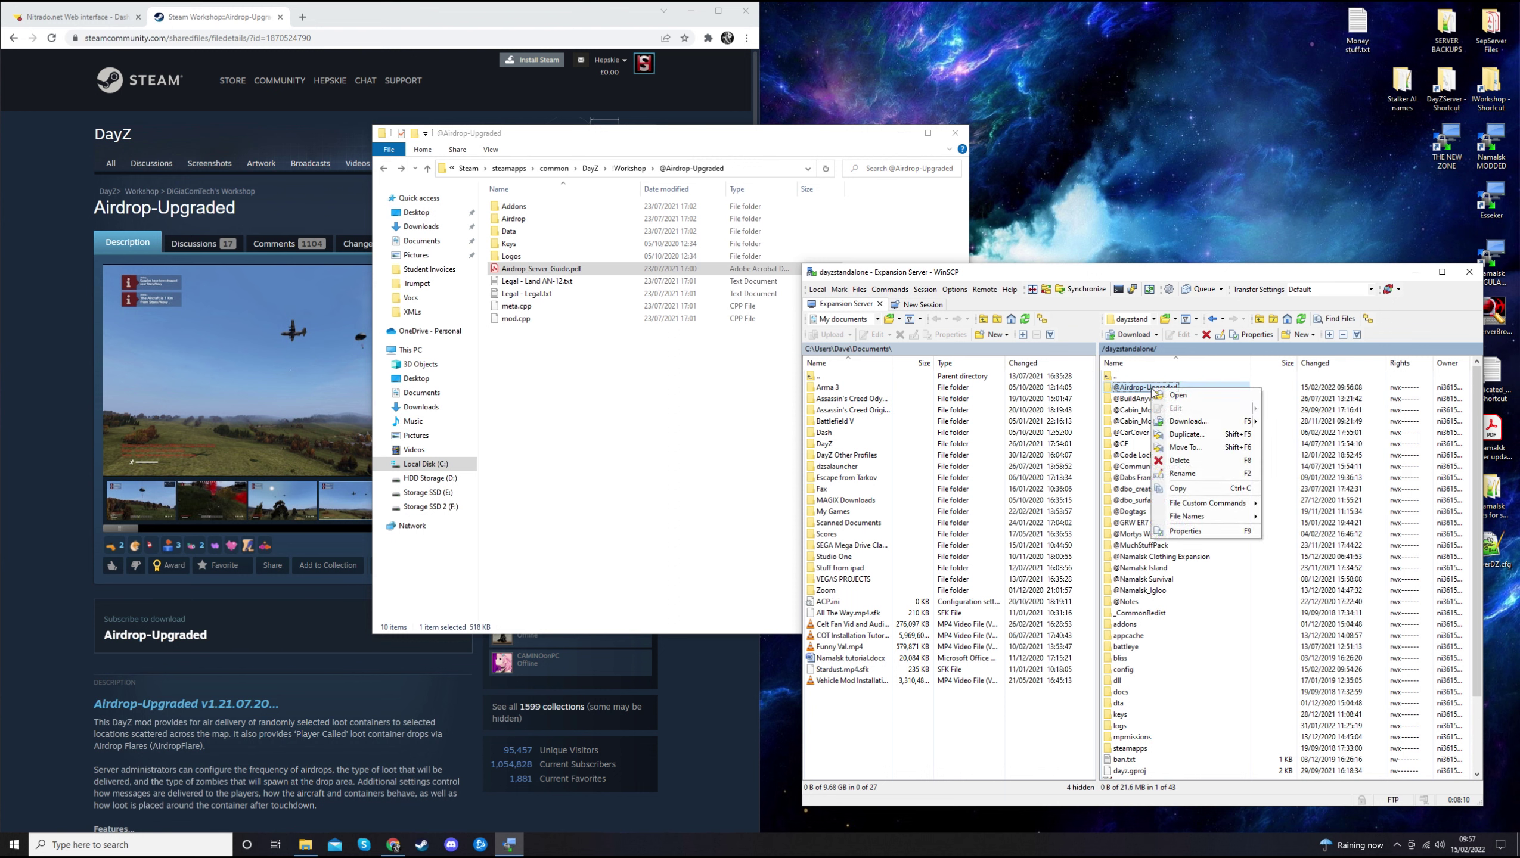
left_click(1183, 474)
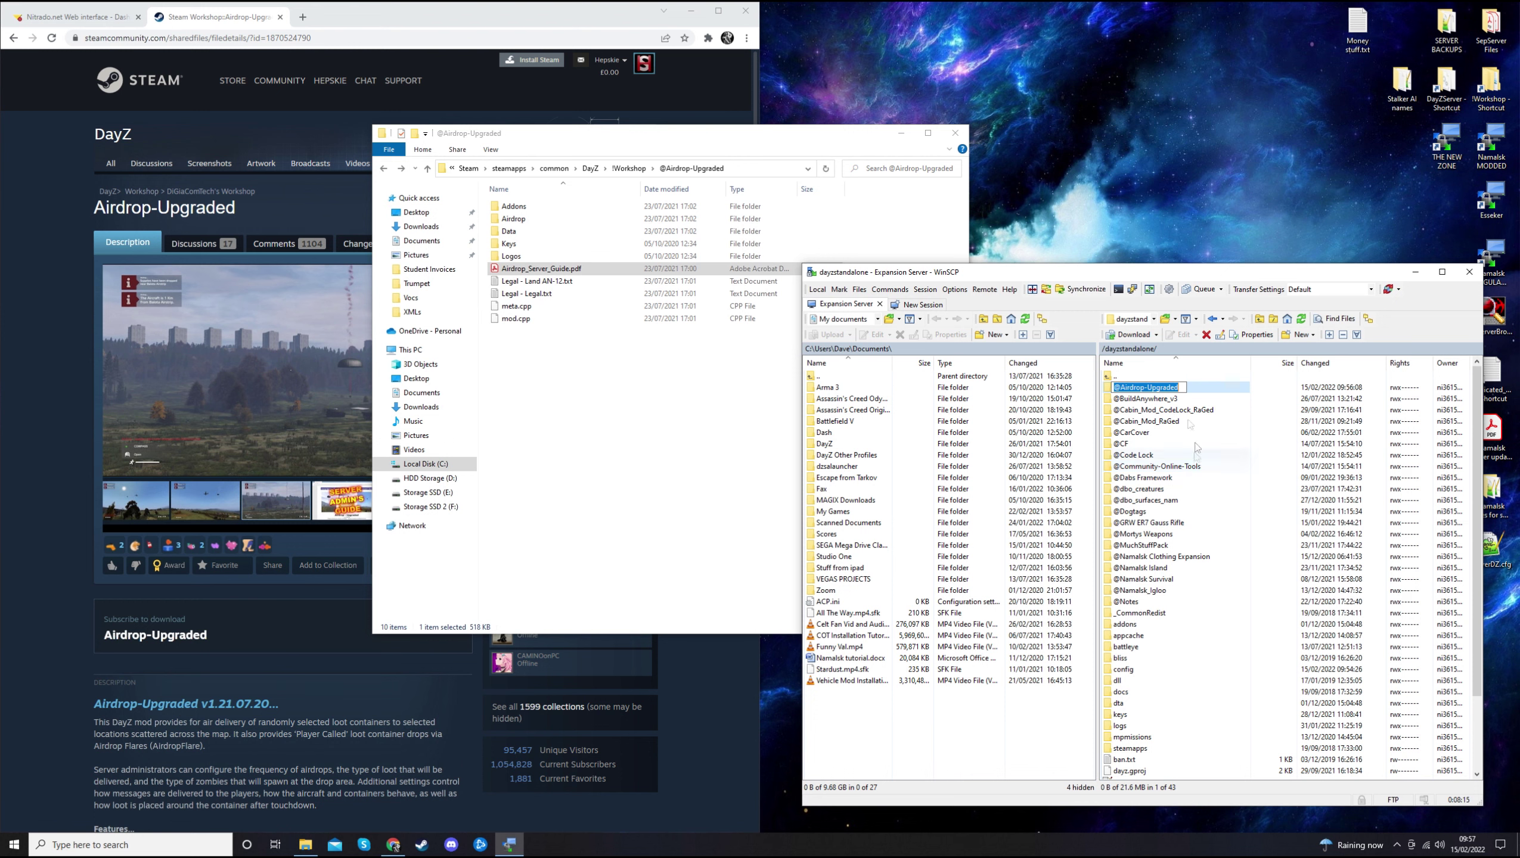
left_click(1160, 432)
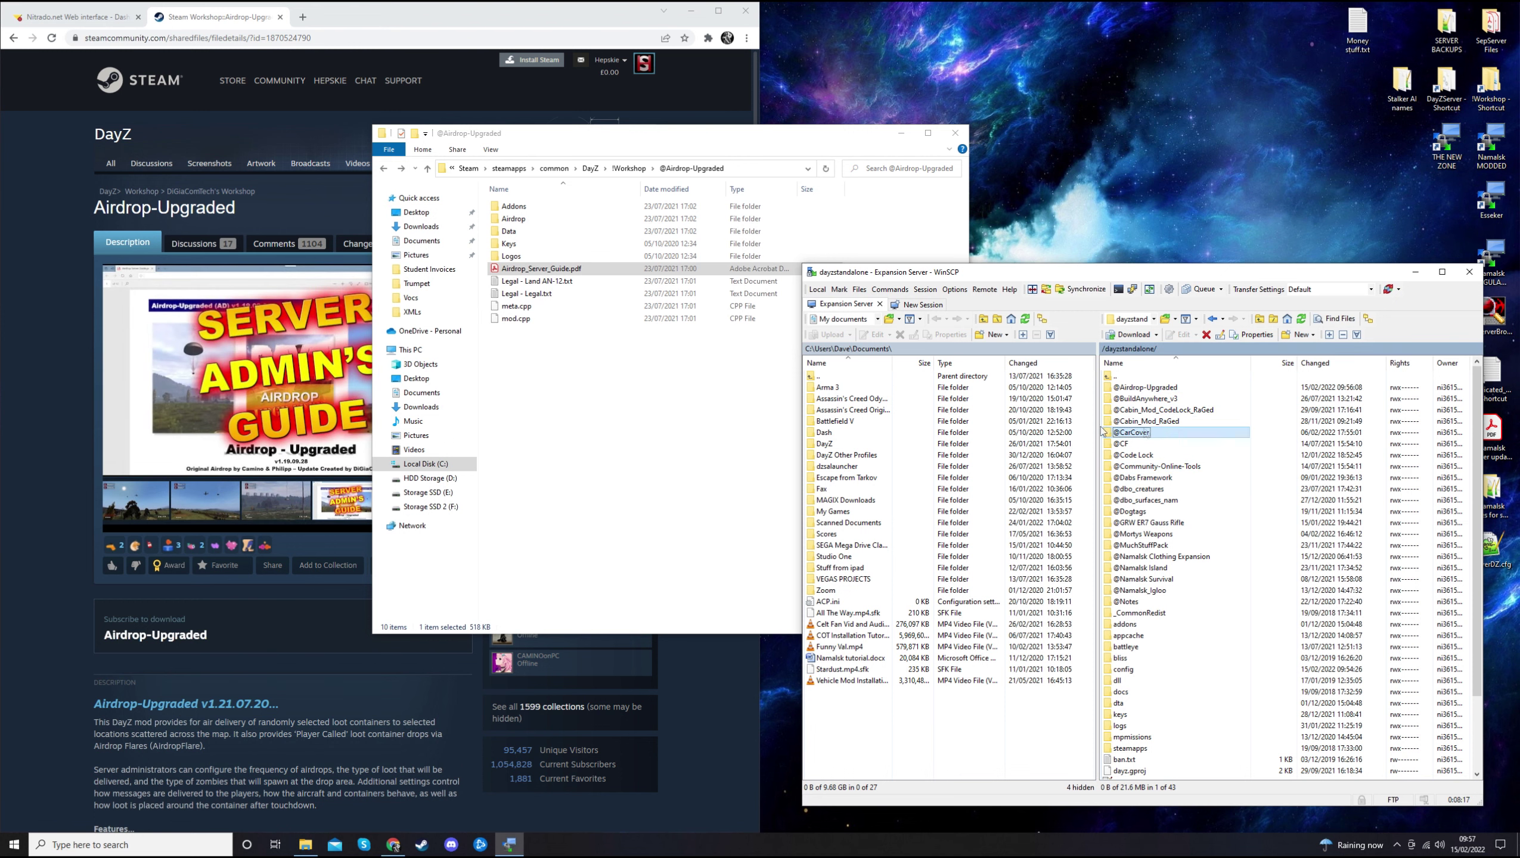
Switch to the Nitrado web interface, open the General settings and place the cursor in the Additional mods list.
left_click(347, 19)
left_click(75, 17)
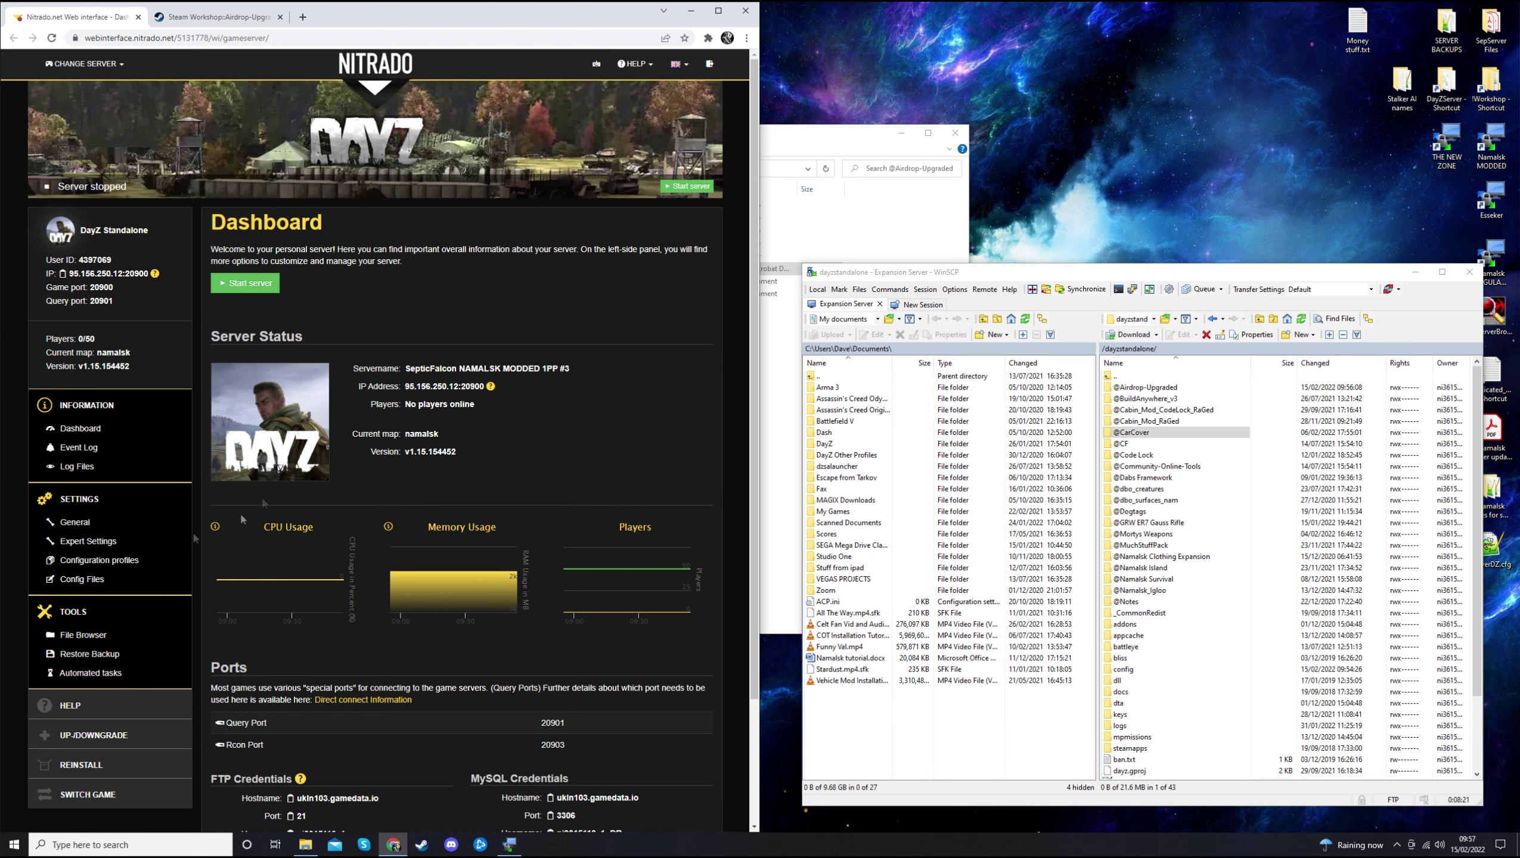
left_click(84, 524)
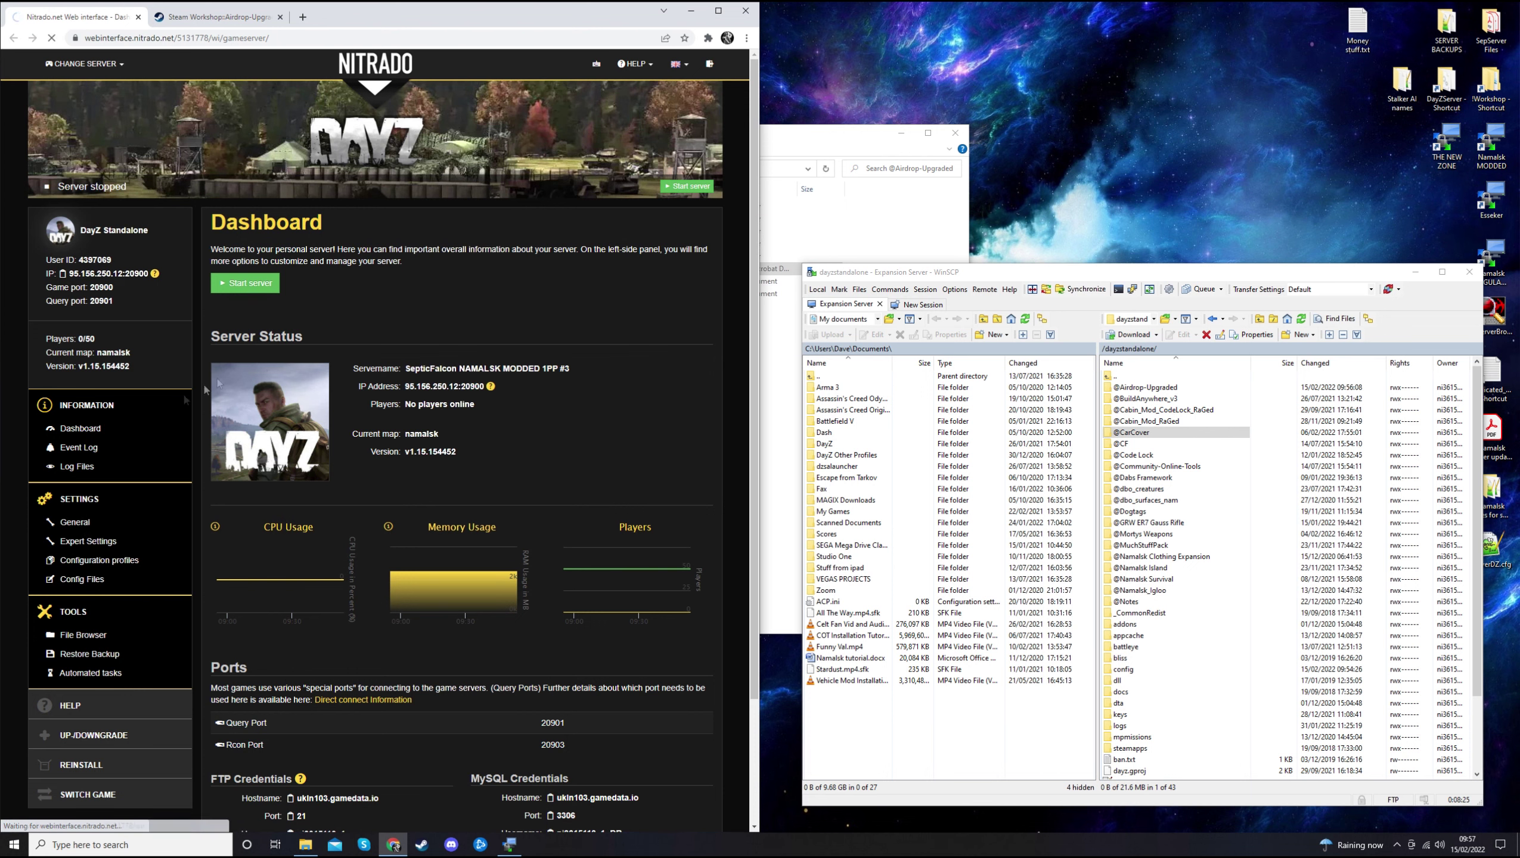
scroll(637, 556, "down", 4)
scroll(637, 555, "down", 2)
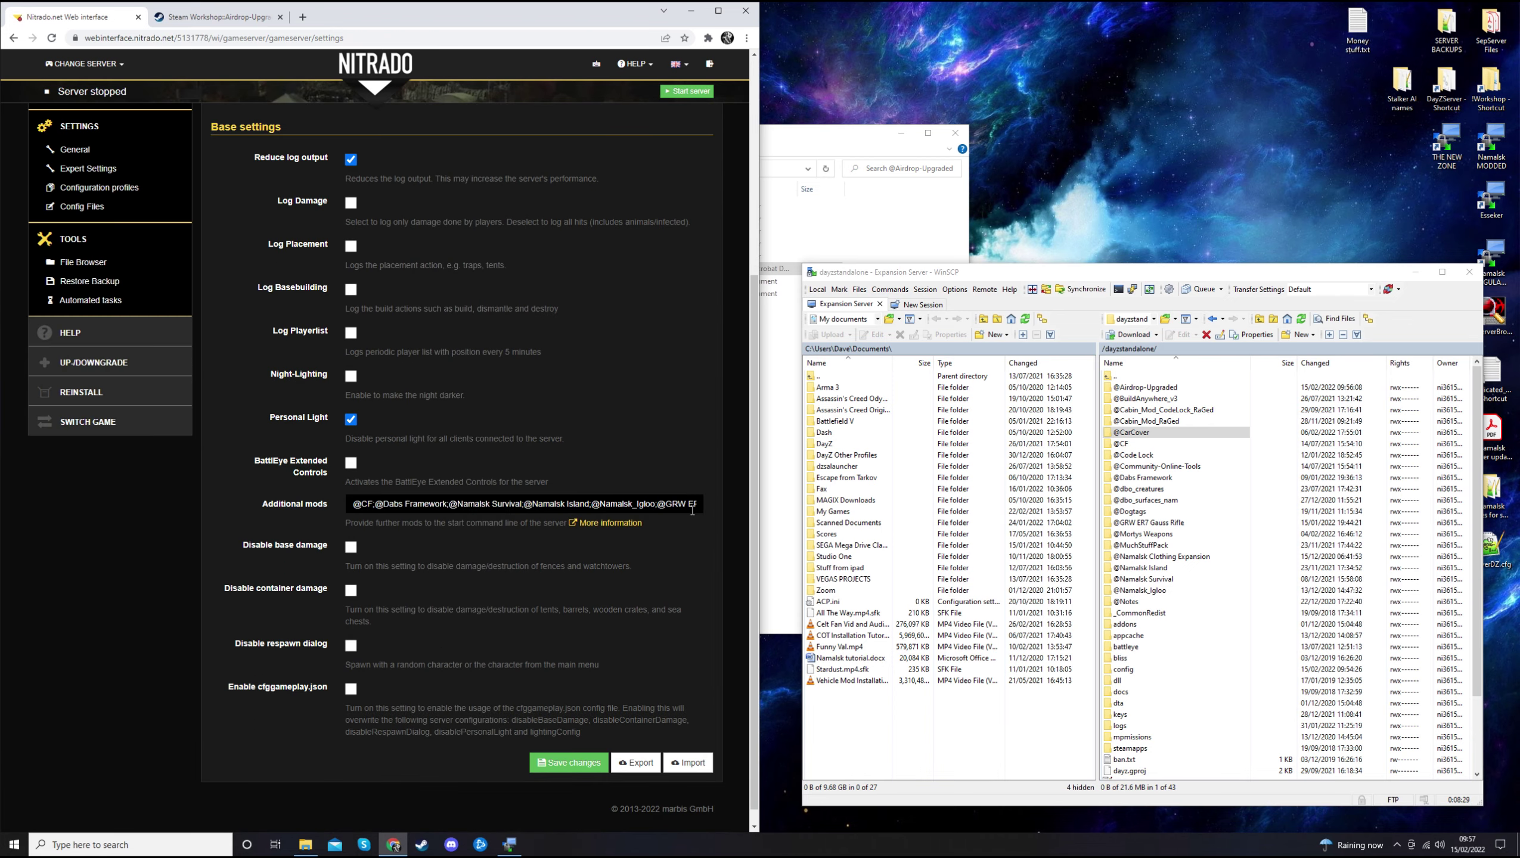
left_click_drag(692, 509, 725, 508)
left_click(616, 508)
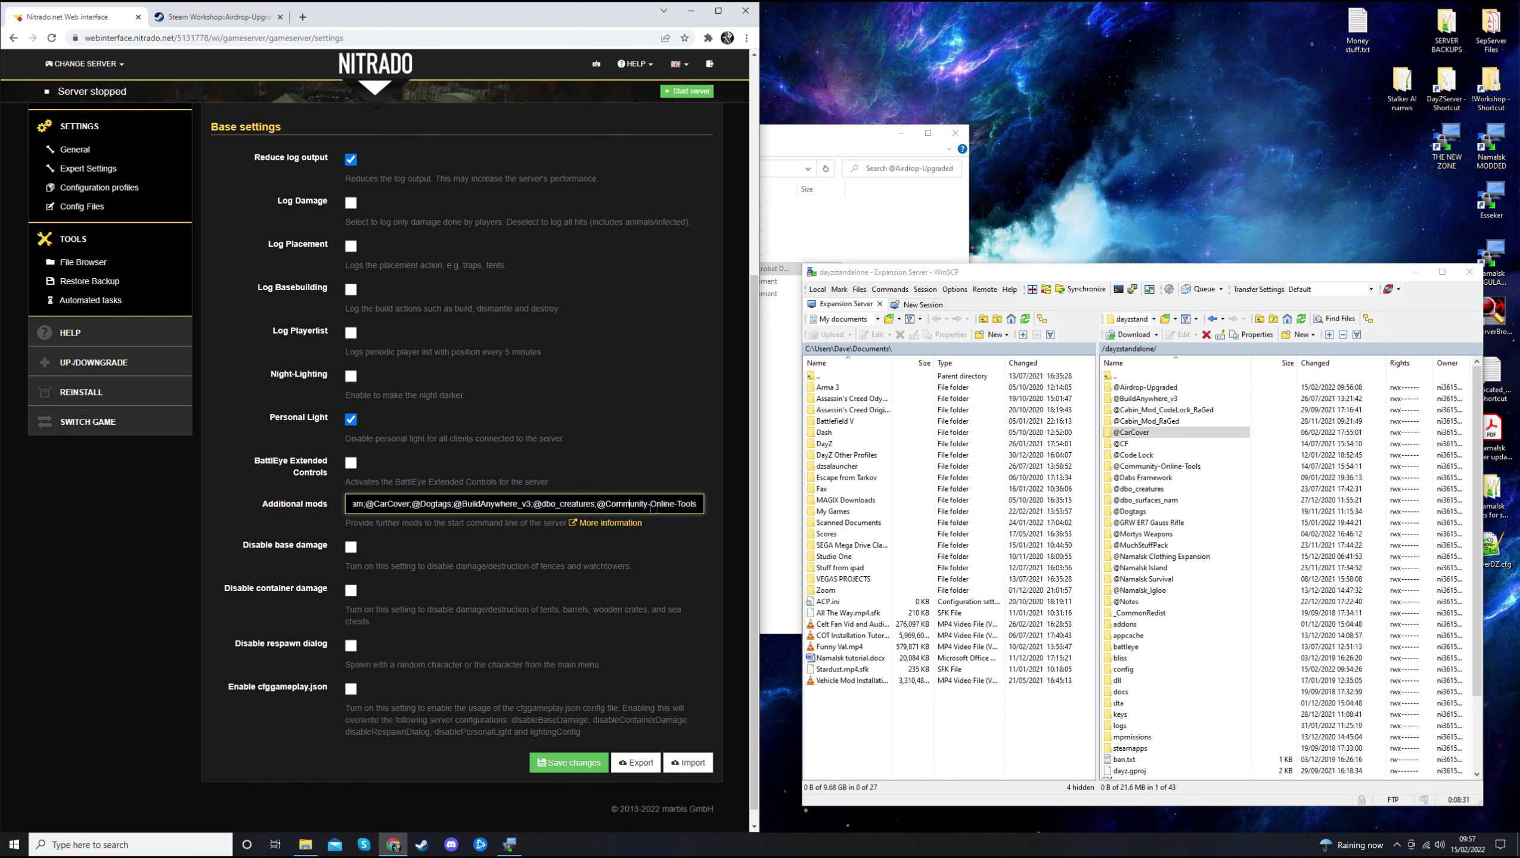
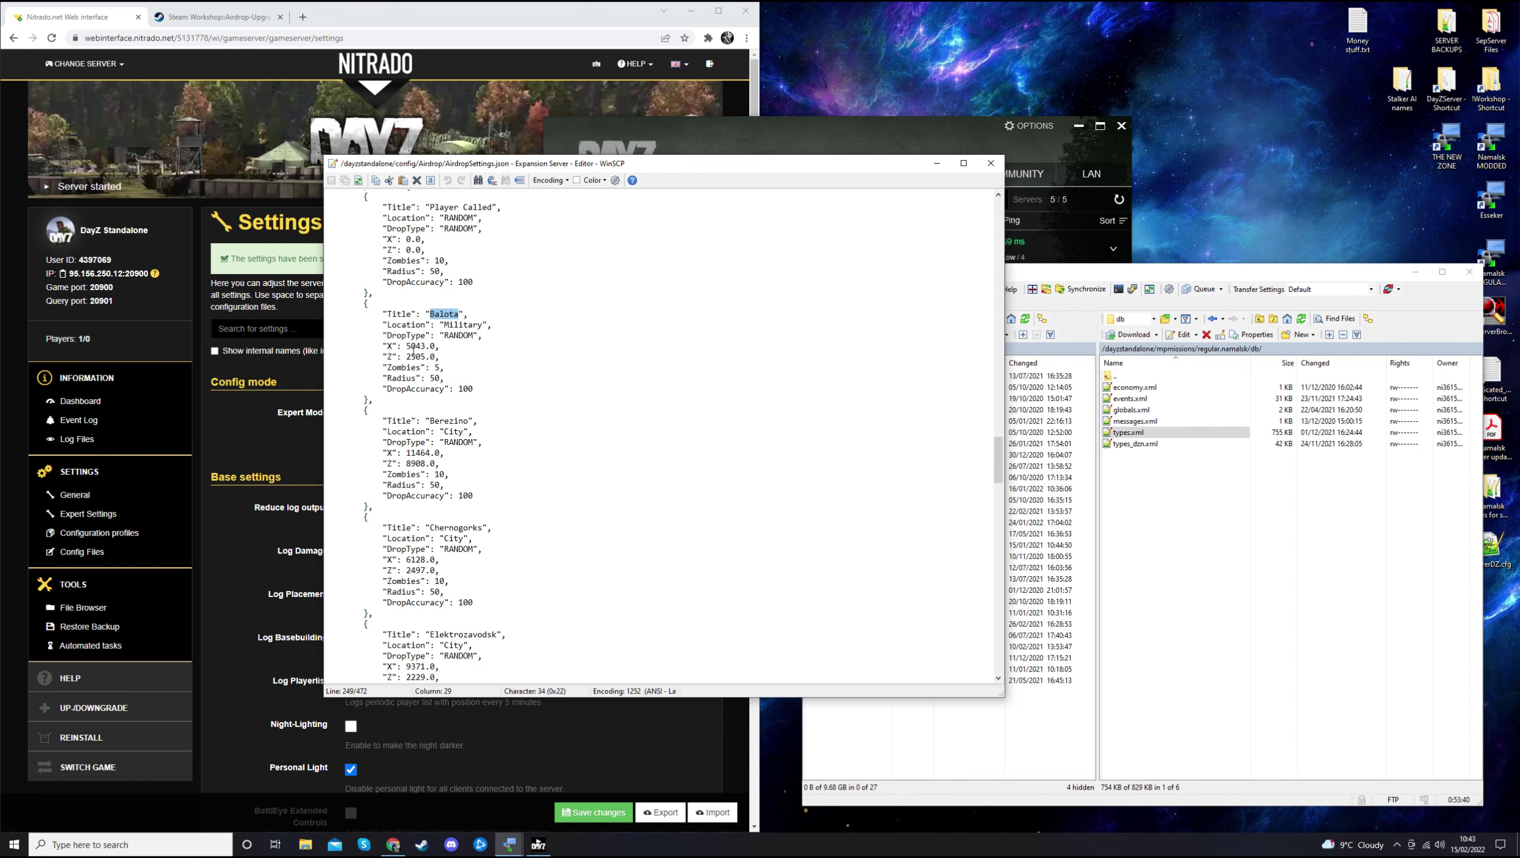
Check Balota's X and Z coordinates in AirdropSettings.json, open the bookmarked iZurvive DayZ map in a new browser tab and agree to its privacy notice.
left_click_drag(407, 352, 449, 359)
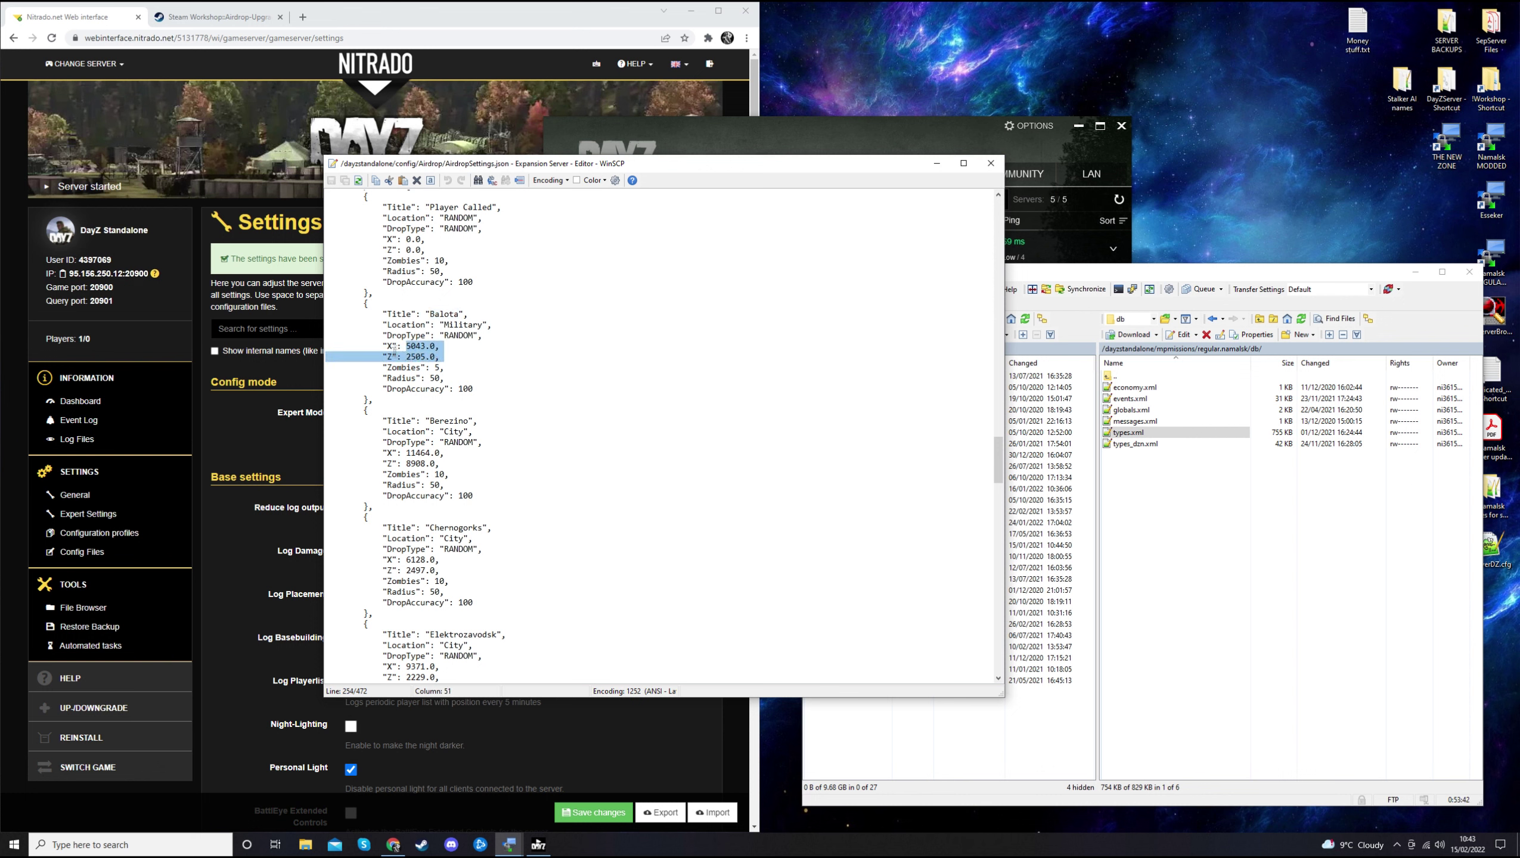
left_click(458, 360)
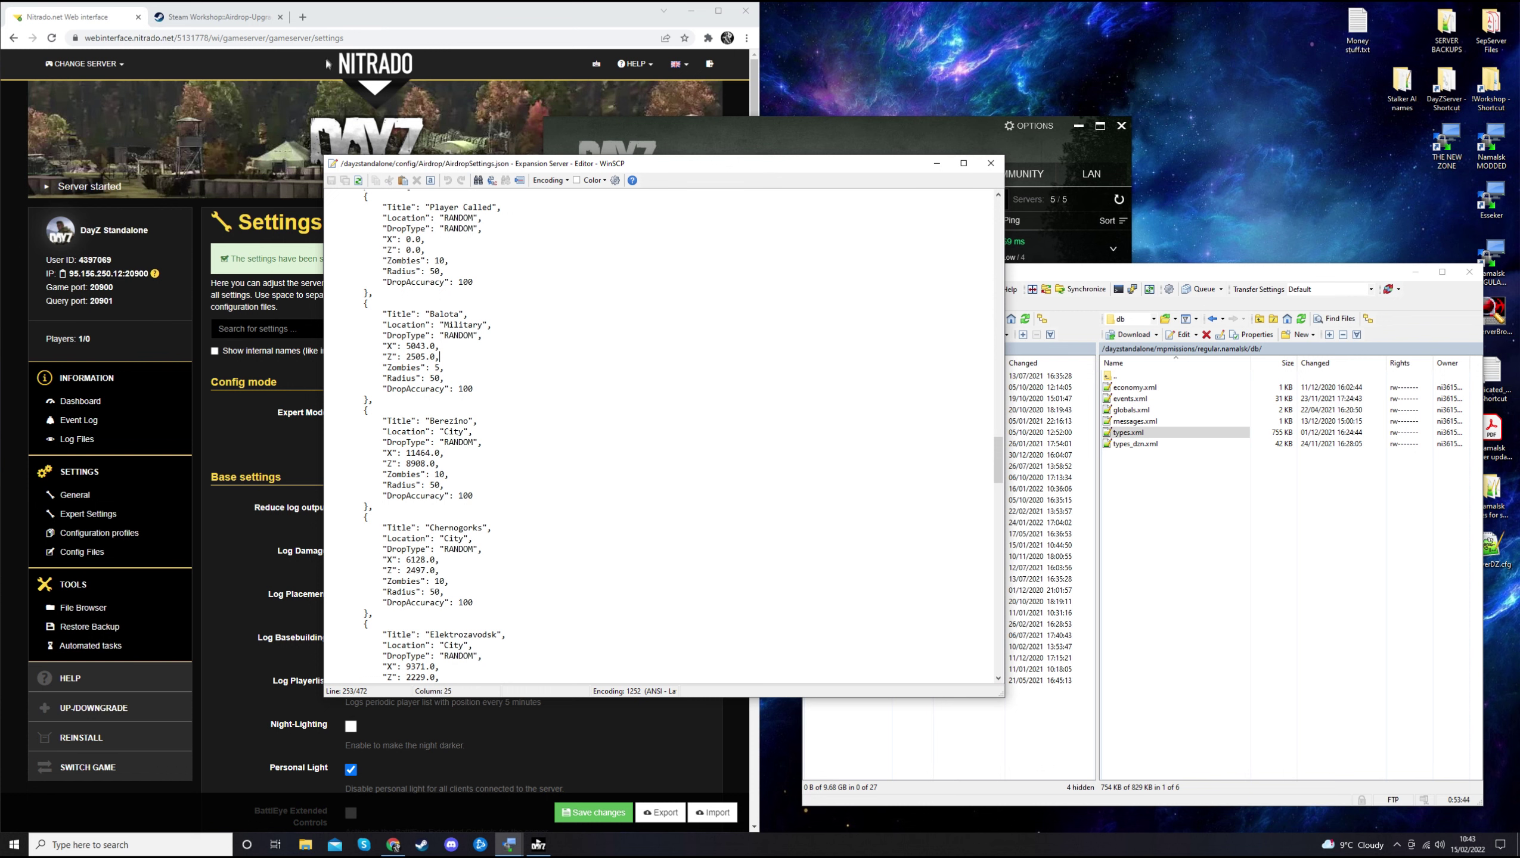
left_click(302, 18)
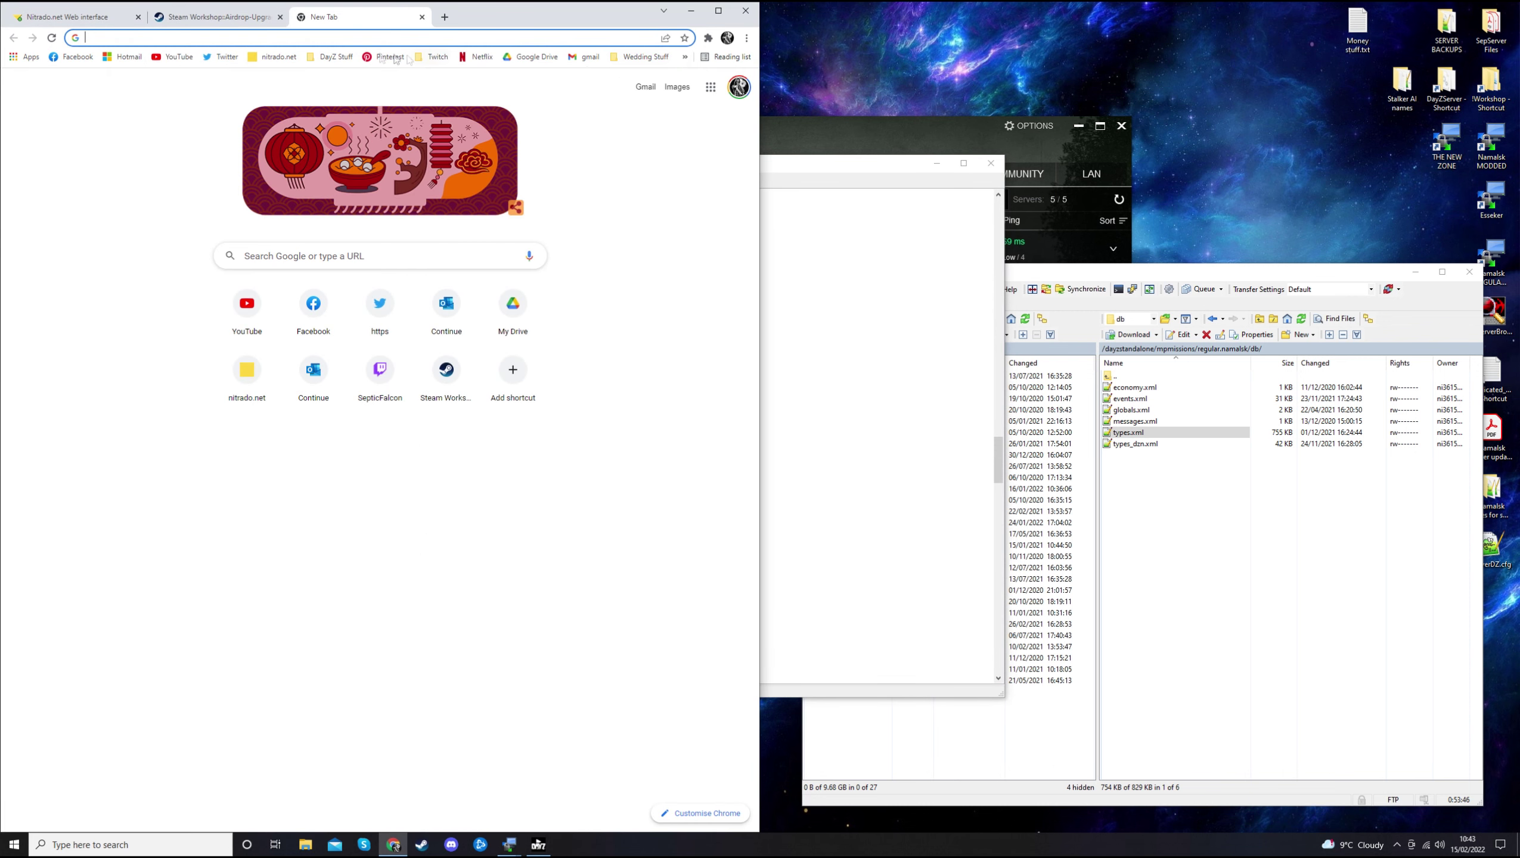
left_click(685, 58)
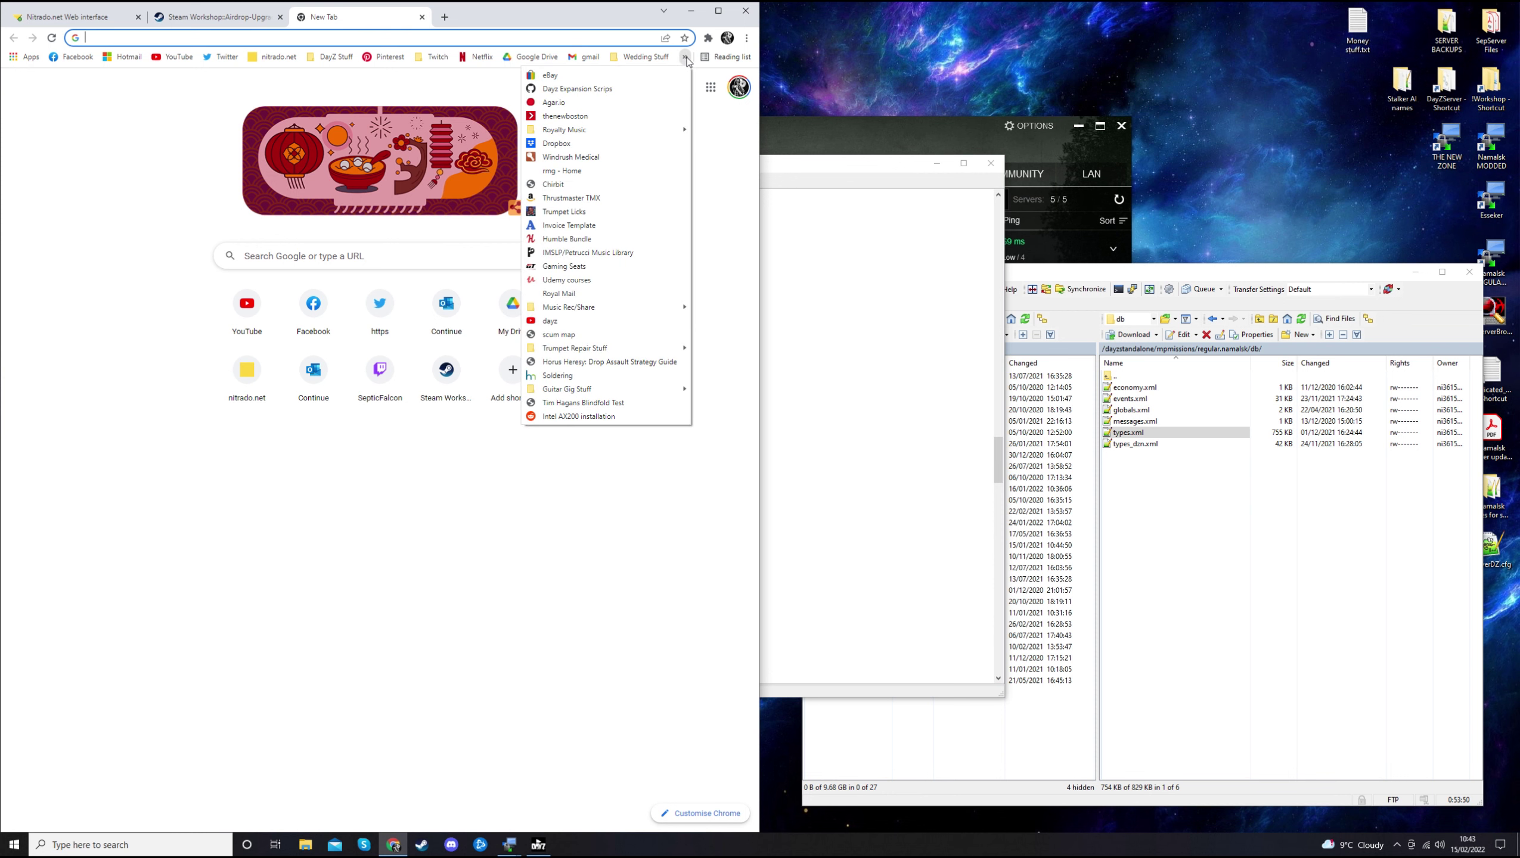
left_click(686, 57)
left_click(332, 57)
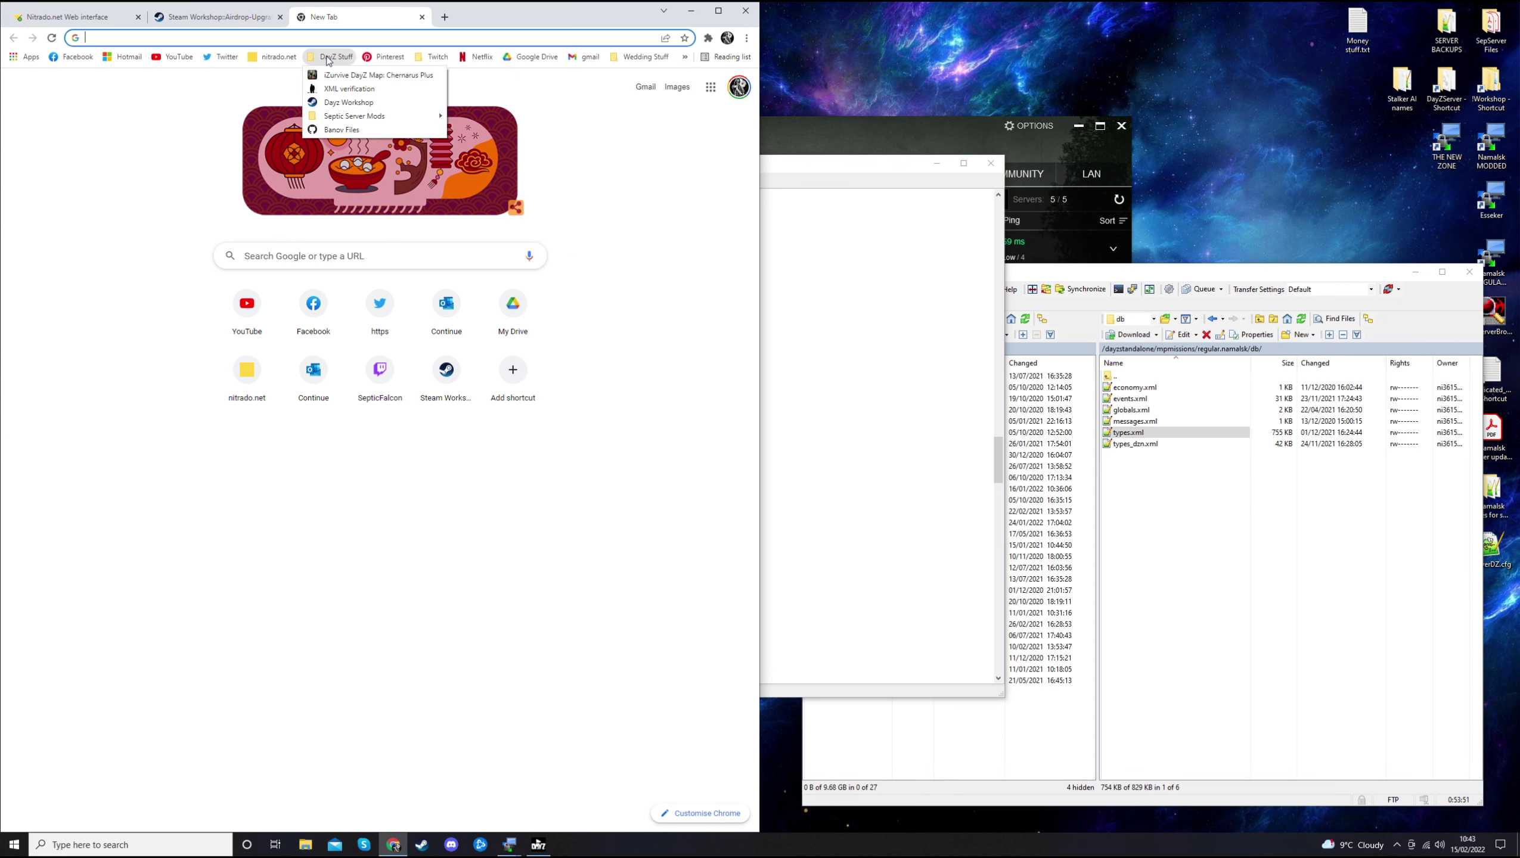
left_click(361, 75)
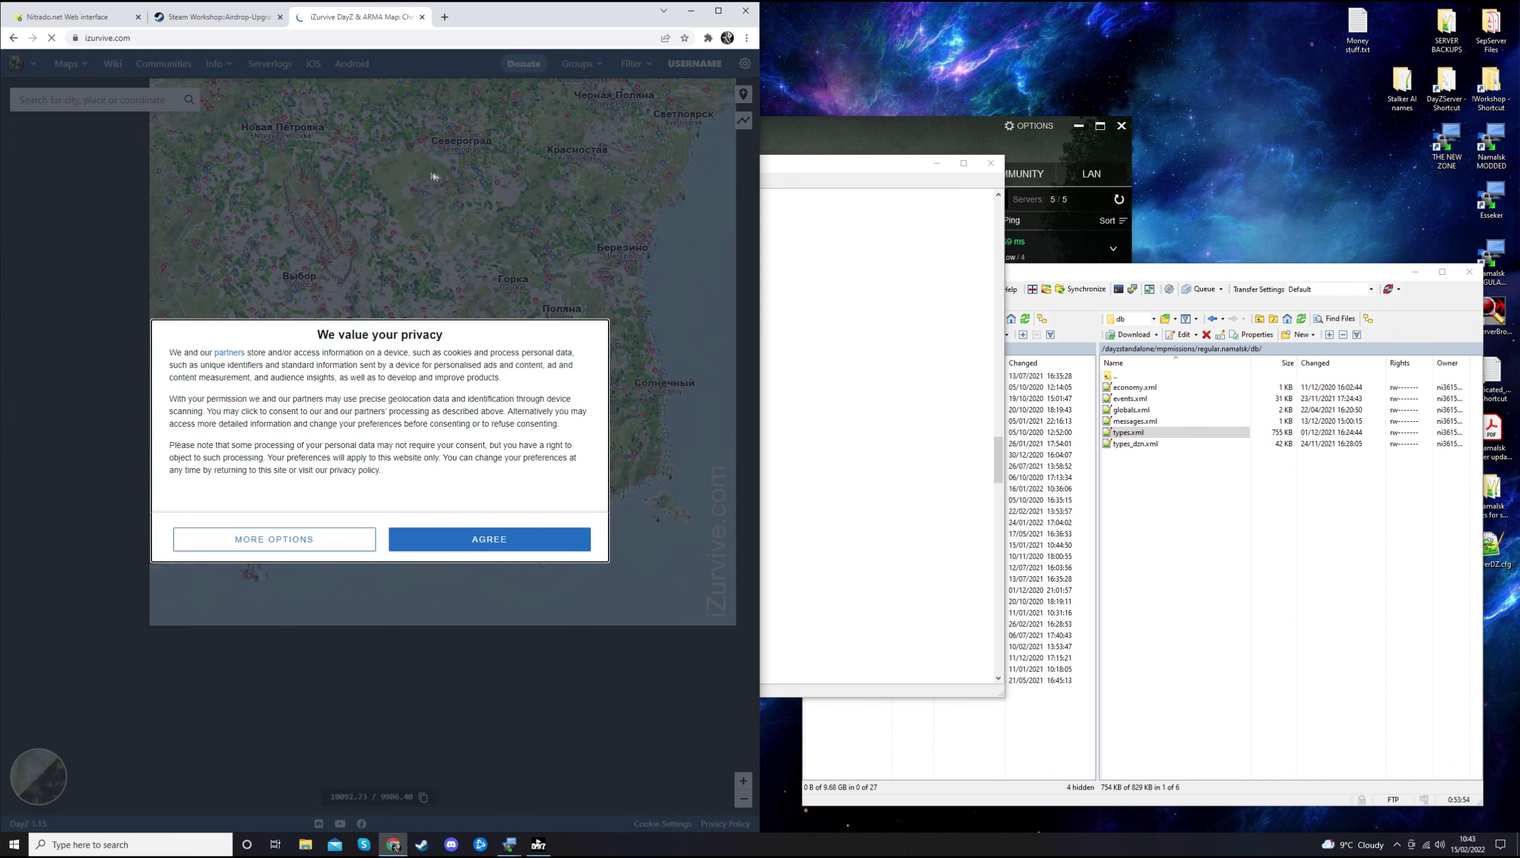
left_click(501, 541)
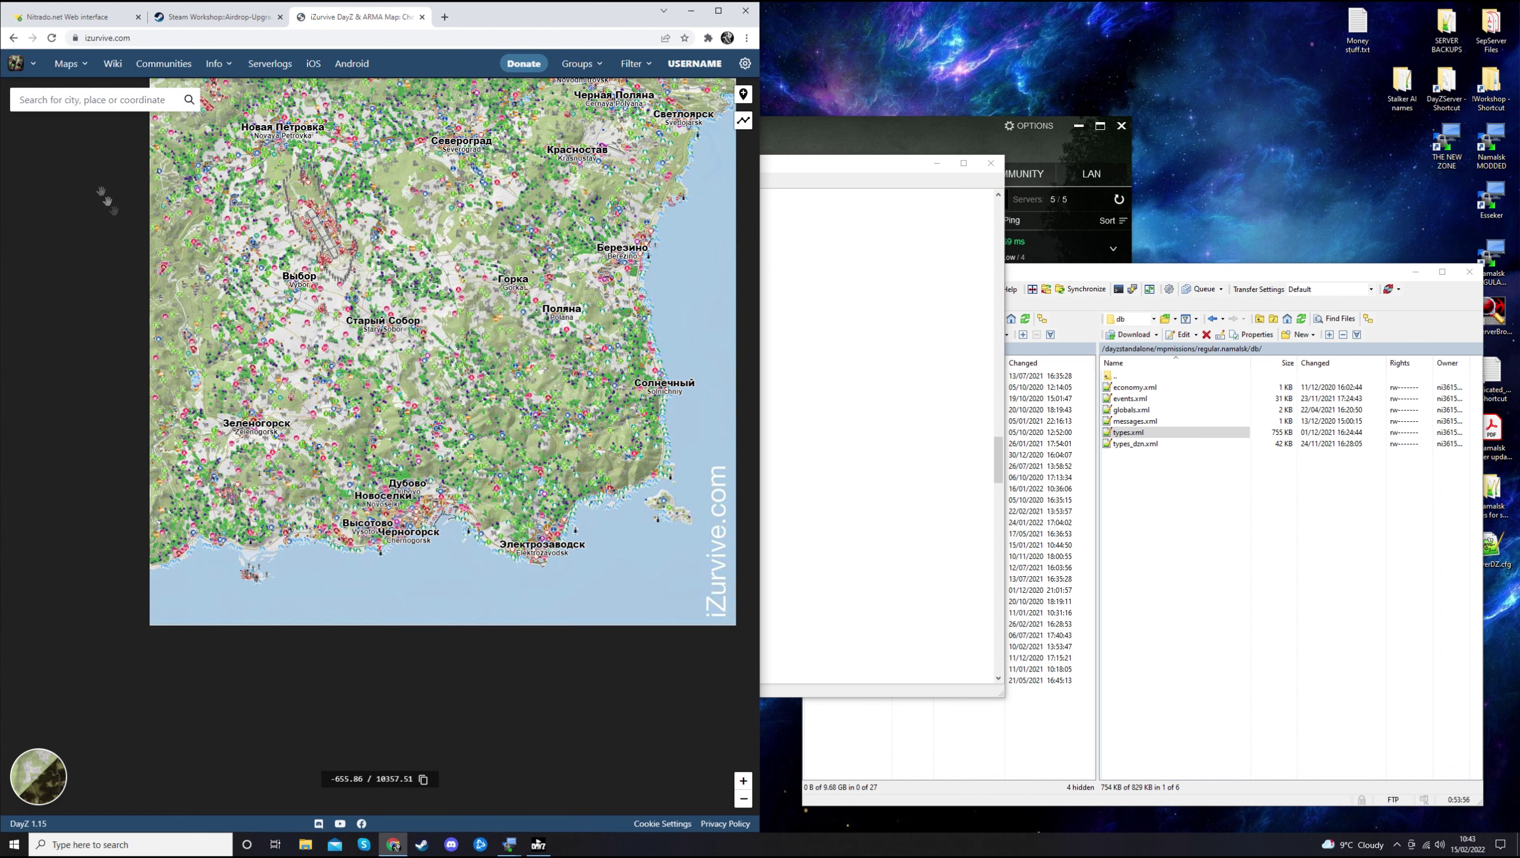
Switch iZurvive to the Namalsk Terrain Map and examine the area around the uranium mine.
left_click(84, 65)
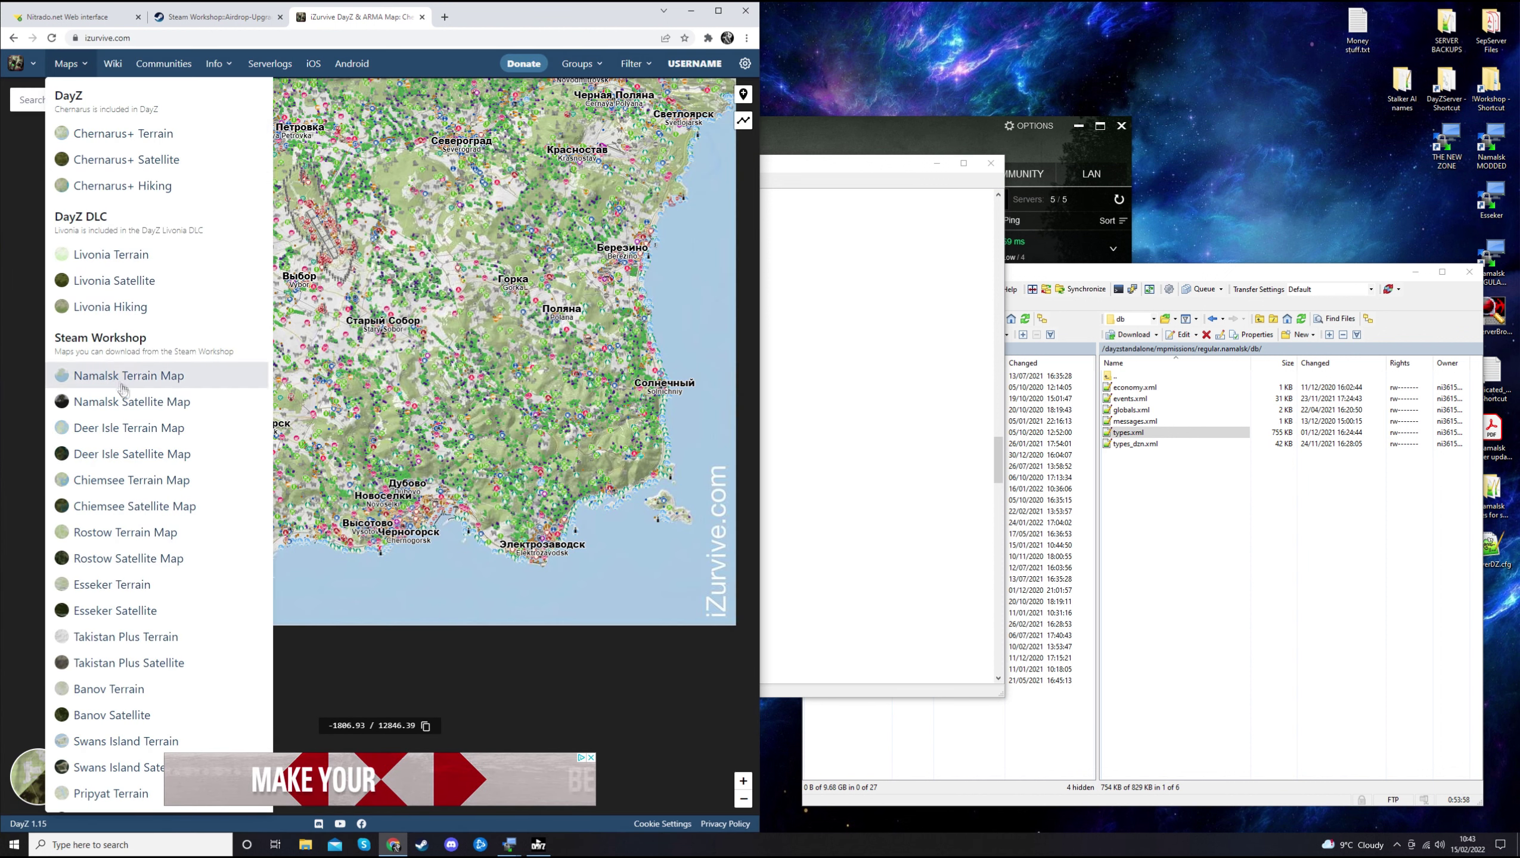
left_click(165, 376)
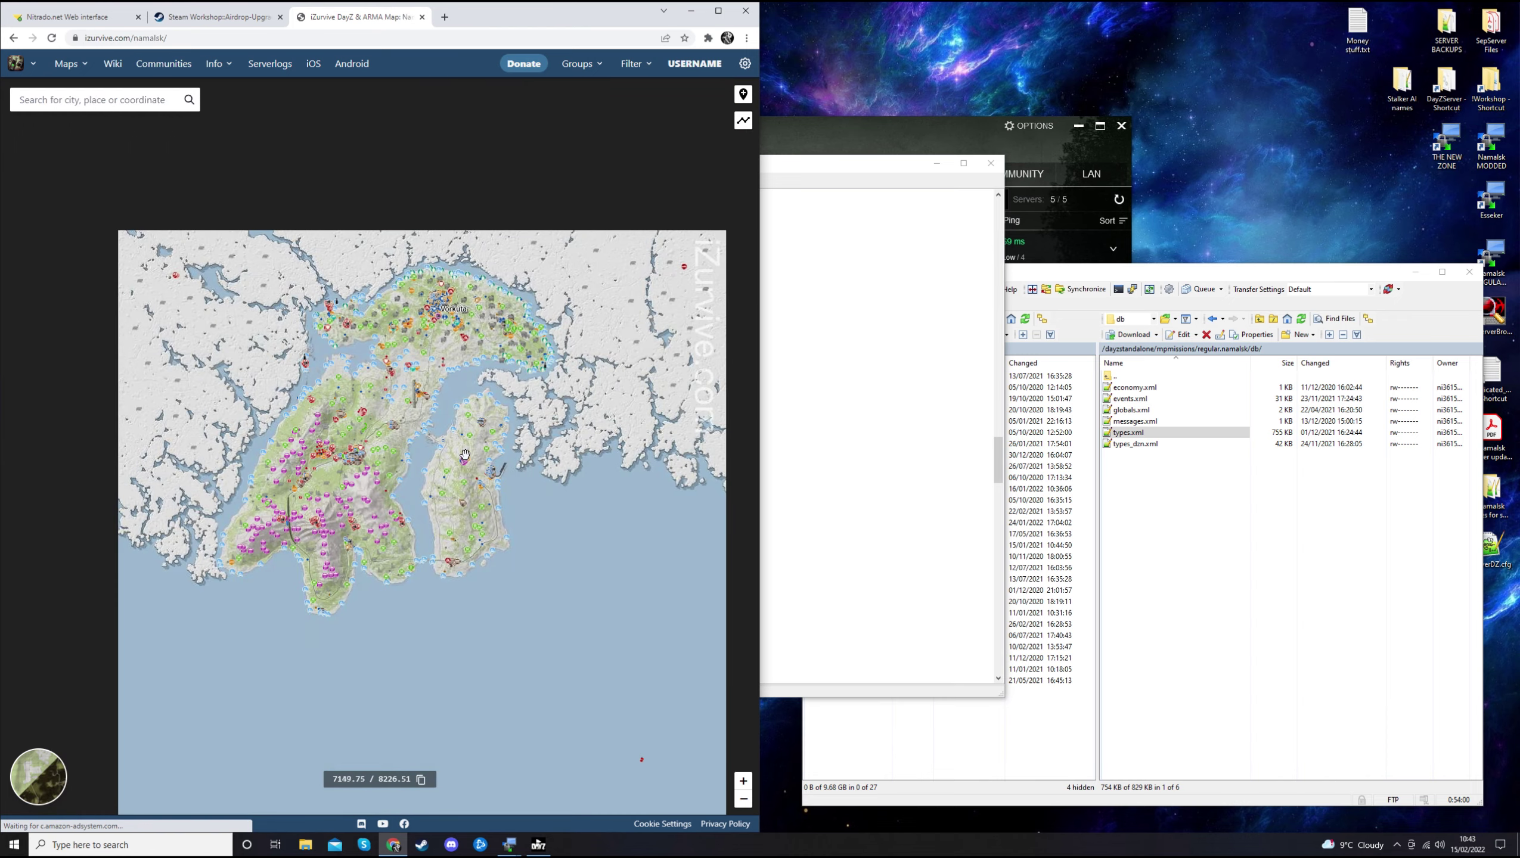
scroll(324, 481, "up", 2)
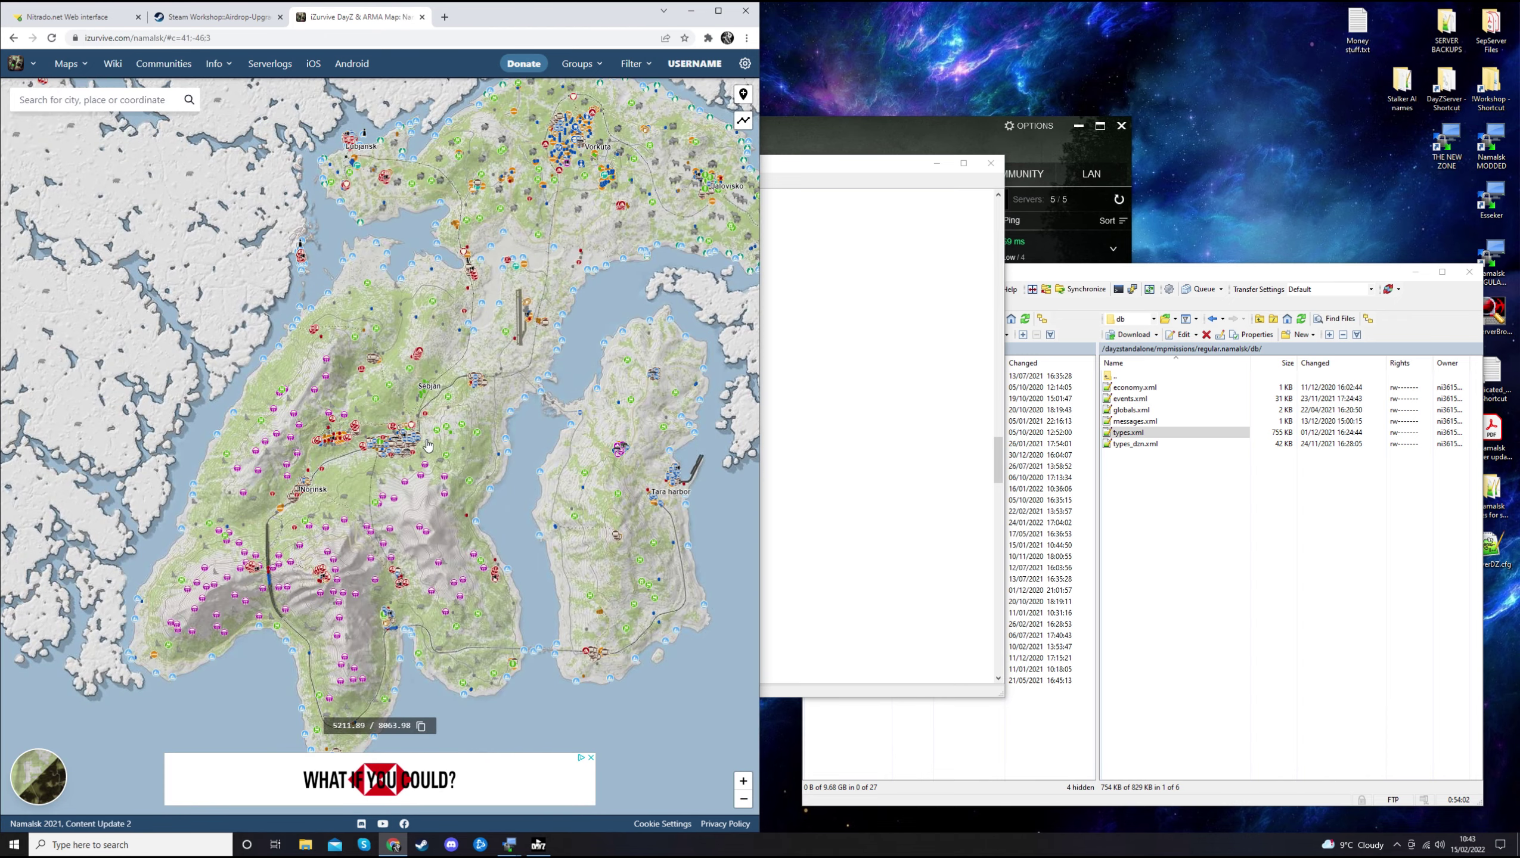
scroll(493, 483, "up", 1)
scroll(357, 276, "up", 1)
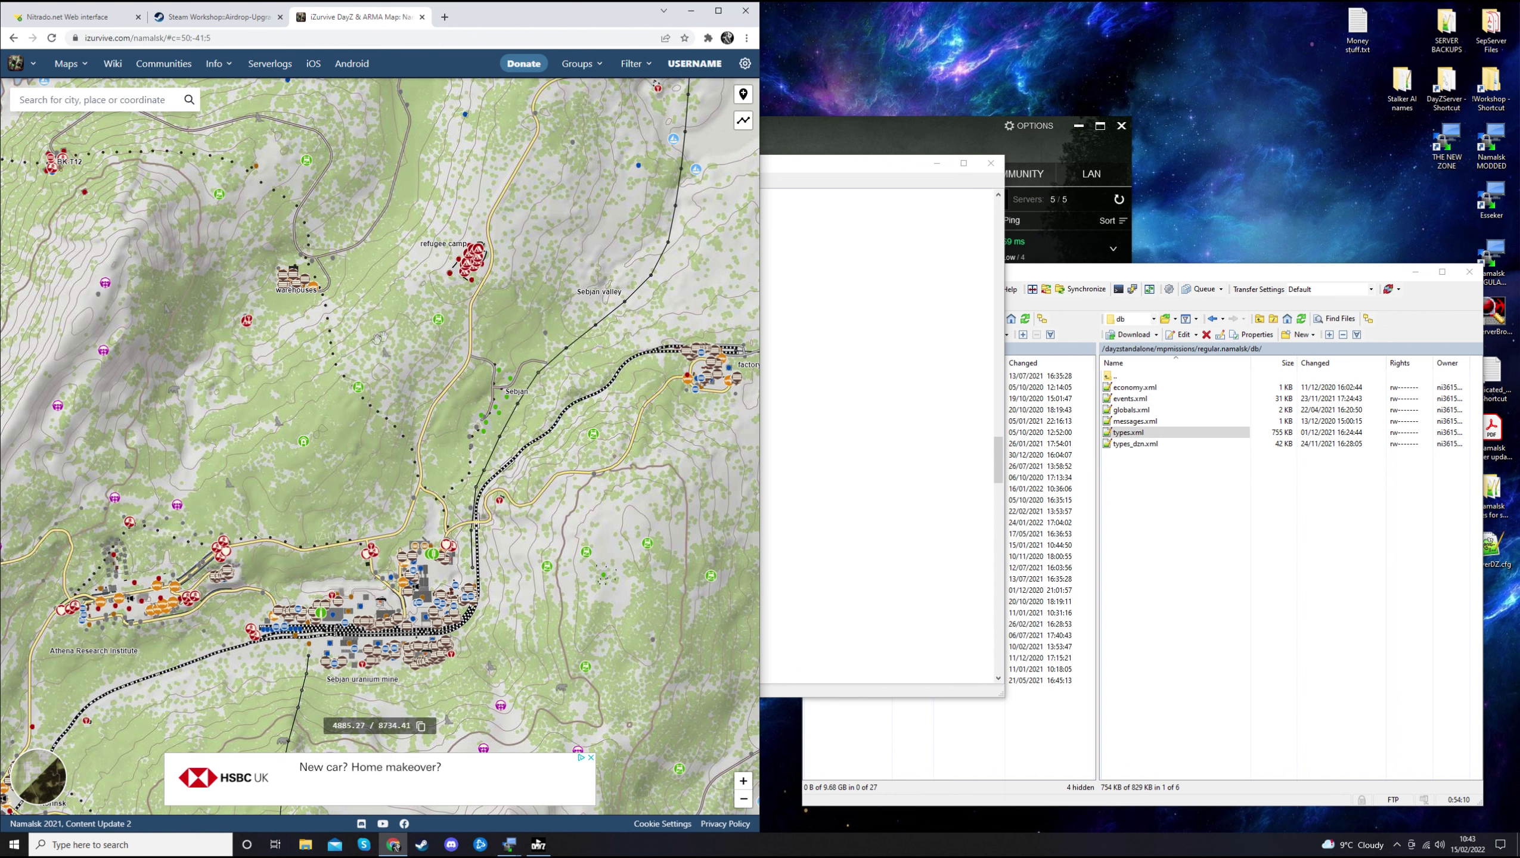
Bring the AirdropSettings.json editor back over the map and review the X and Z coordinates of its DropZones entries.
left_click(856, 167)
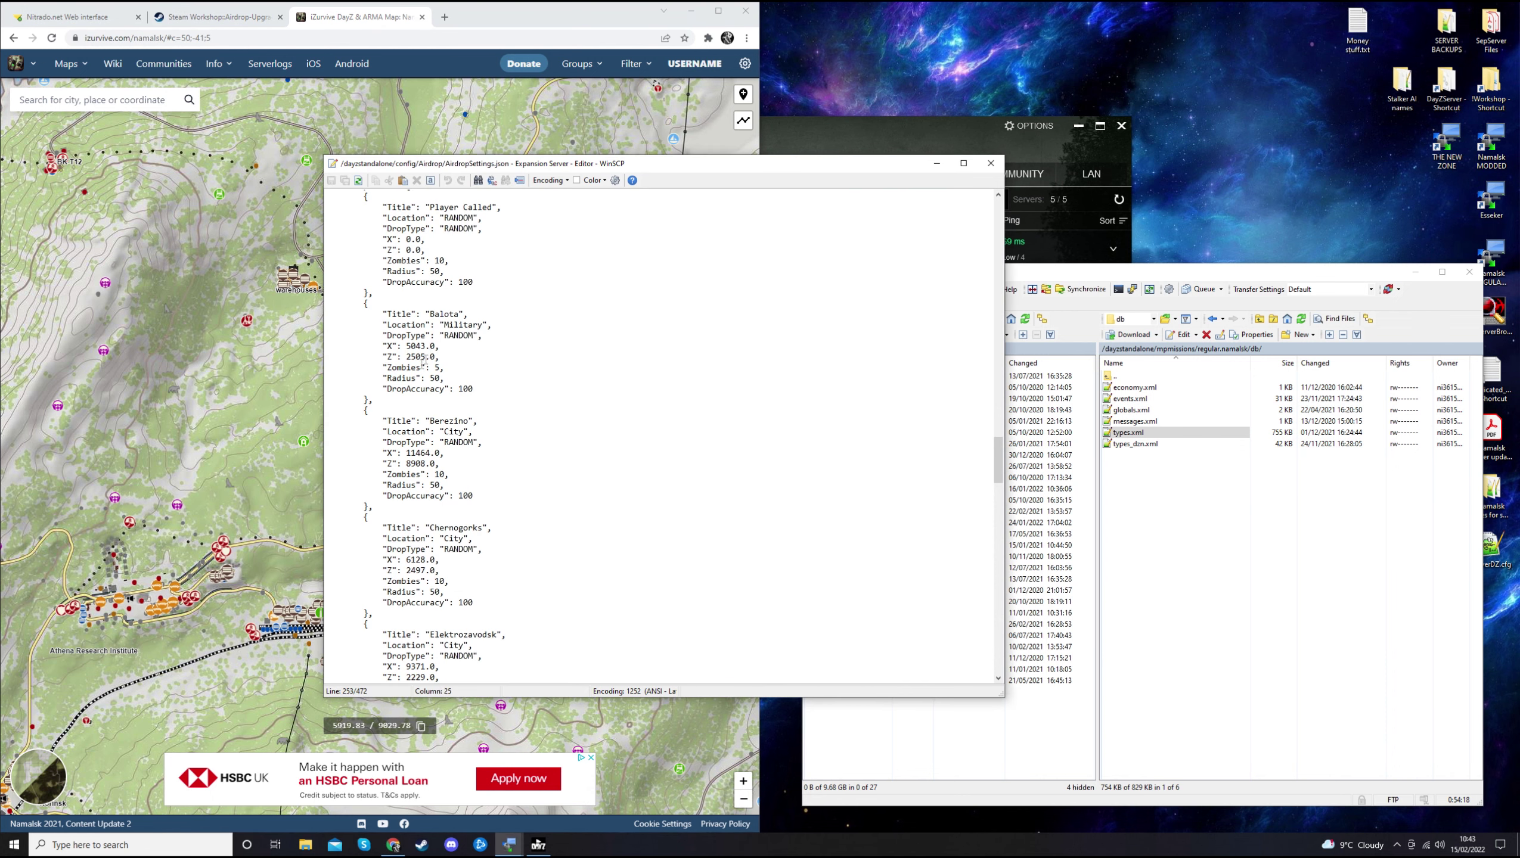
left_click_drag(547, 163, 647, 133)
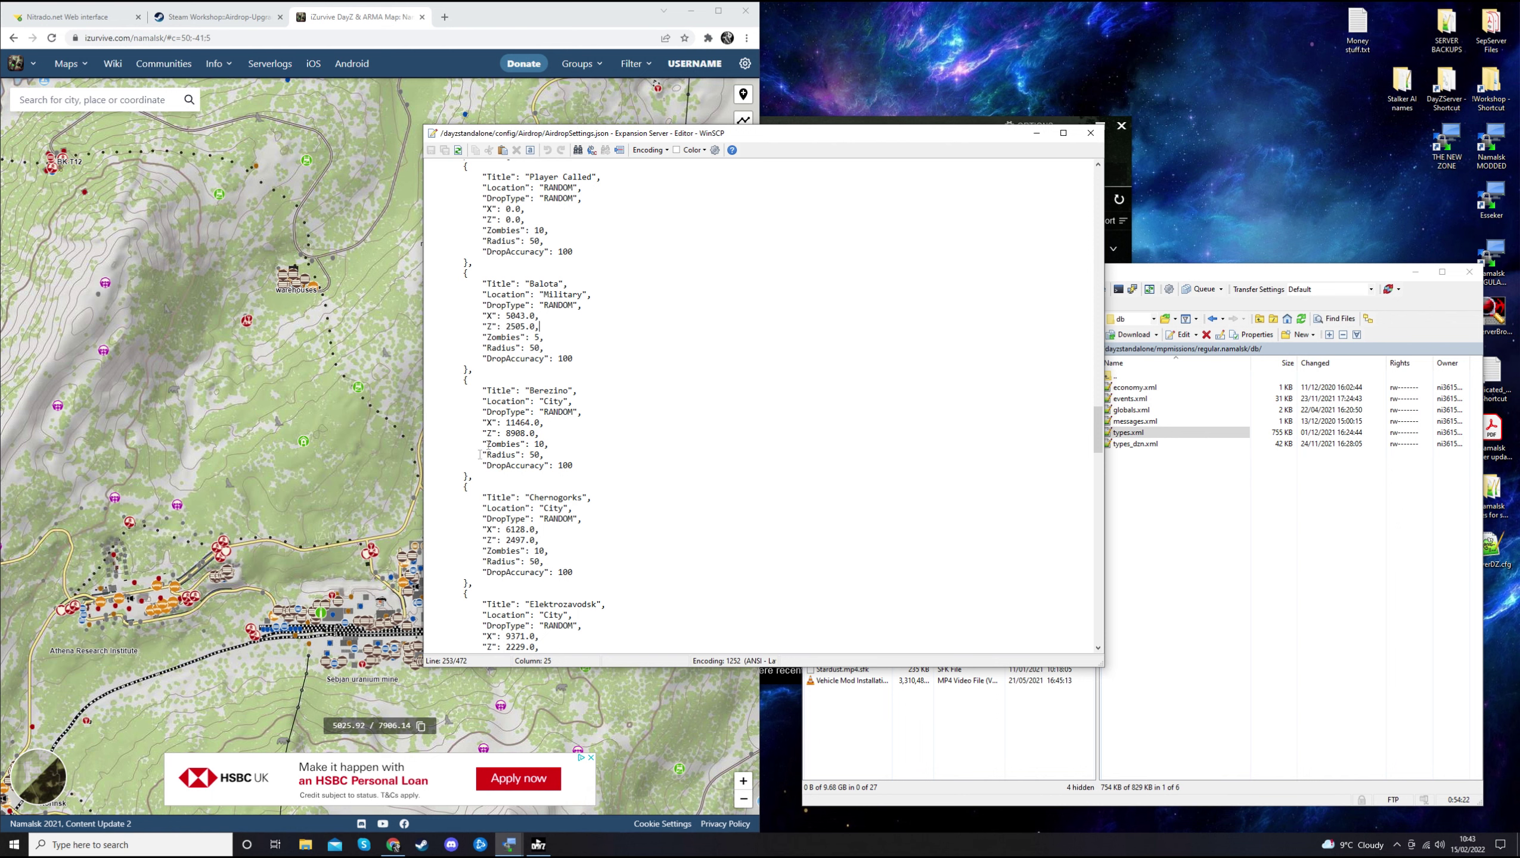
left_click_drag(543, 134, 717, 168)
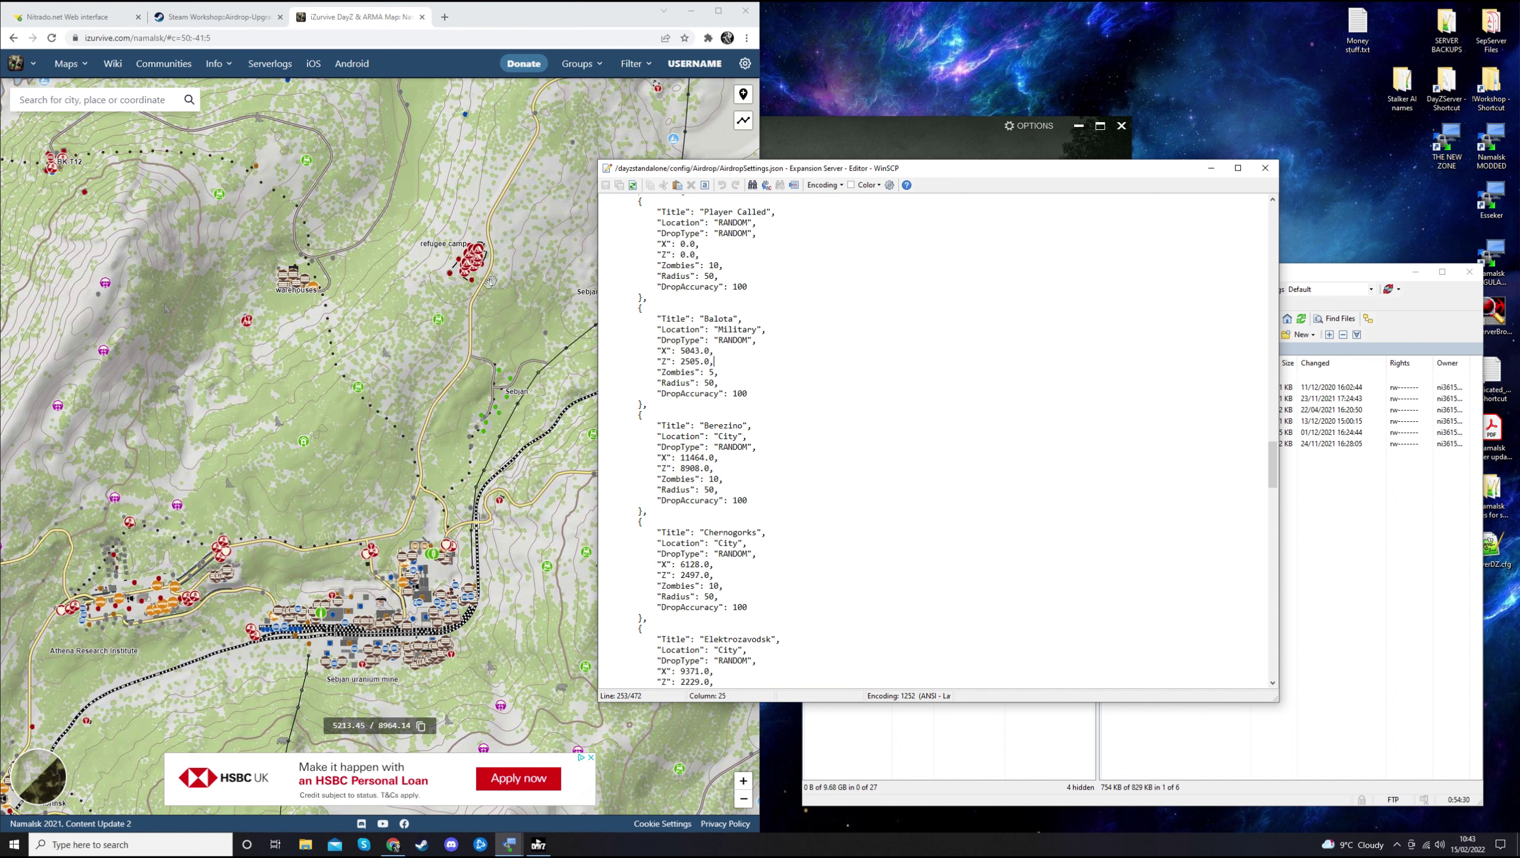
left_click_drag(814, 170, 577, 204)
scroll(584, 538, "down", 14)
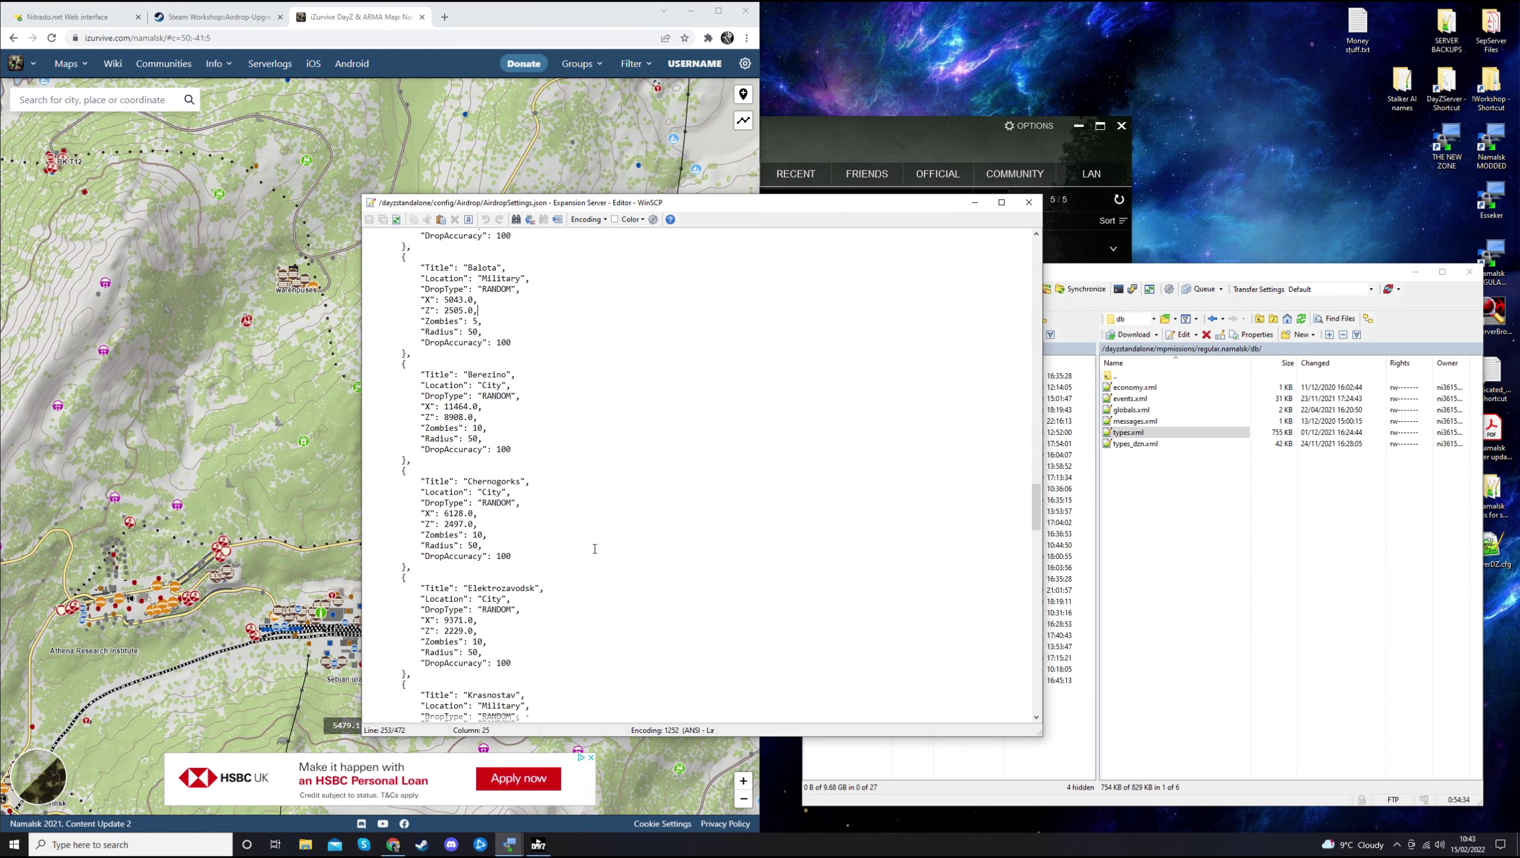
scroll(599, 560, "up", 15)
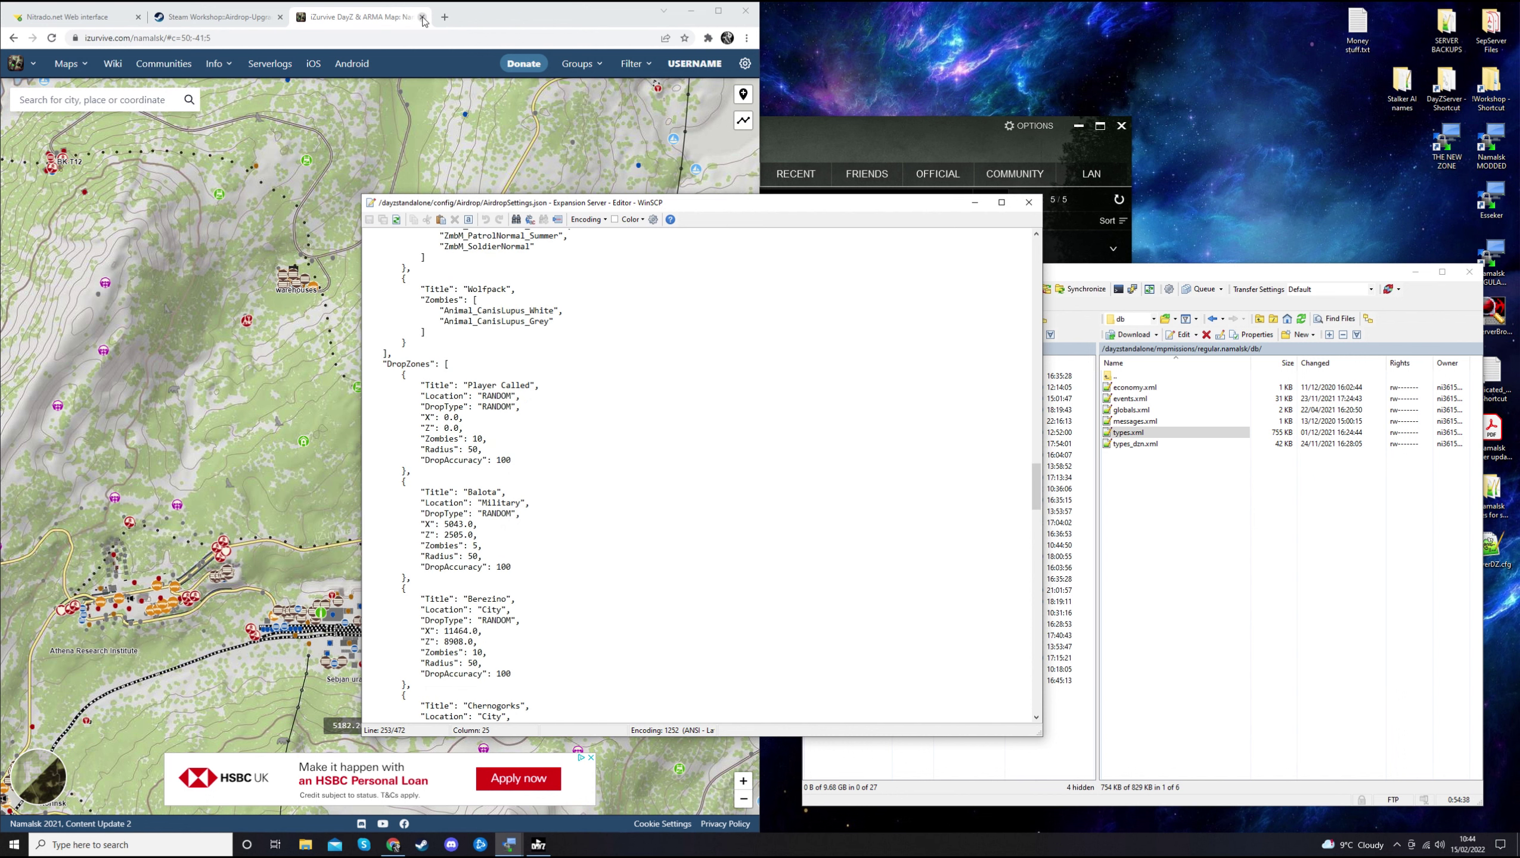
Close AirdropSettings.json, return the remote directory to dayzstandalone and close the iZurvive map.
left_click(1029, 202)
left_click(1145, 347)
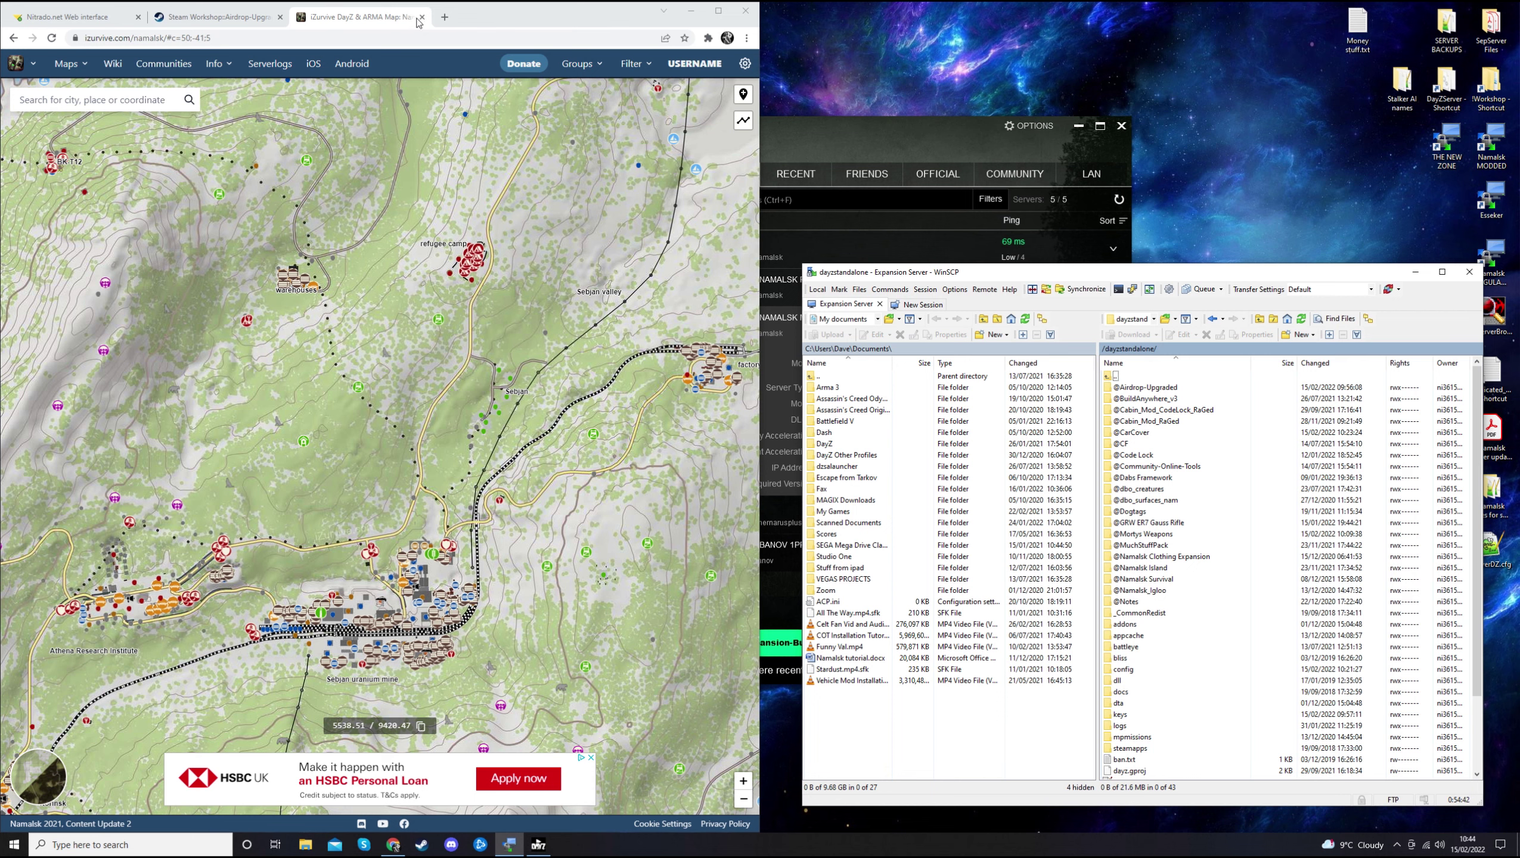
left_click(421, 19)
Find the additional links on the Airdrop-Upgraded Workshop page and open the mod's Discord invite, continuing to the external site.
left_click(220, 19)
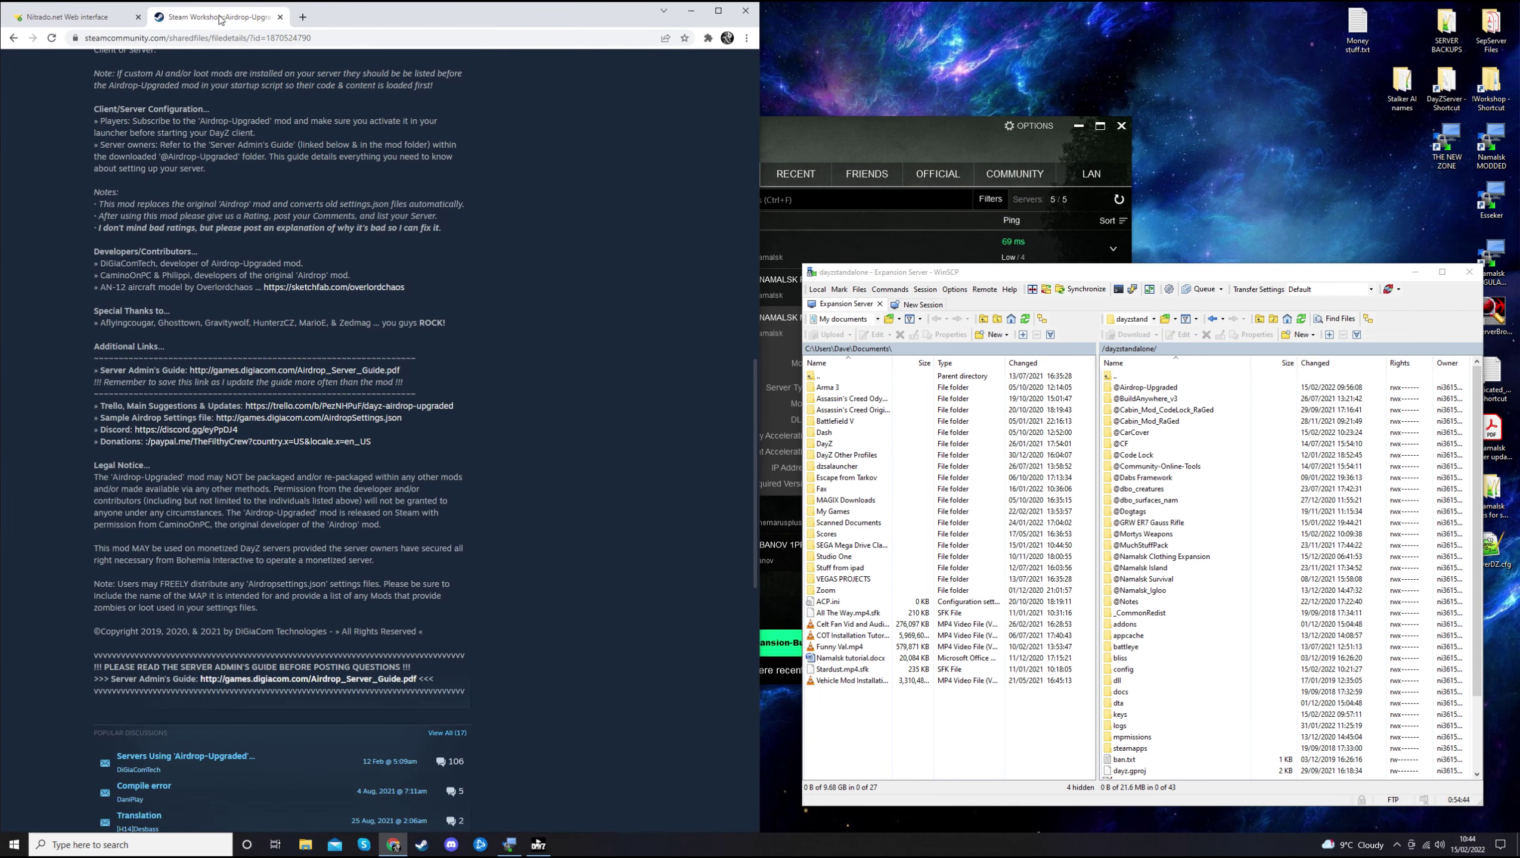
scroll(568, 388, "up", 15)
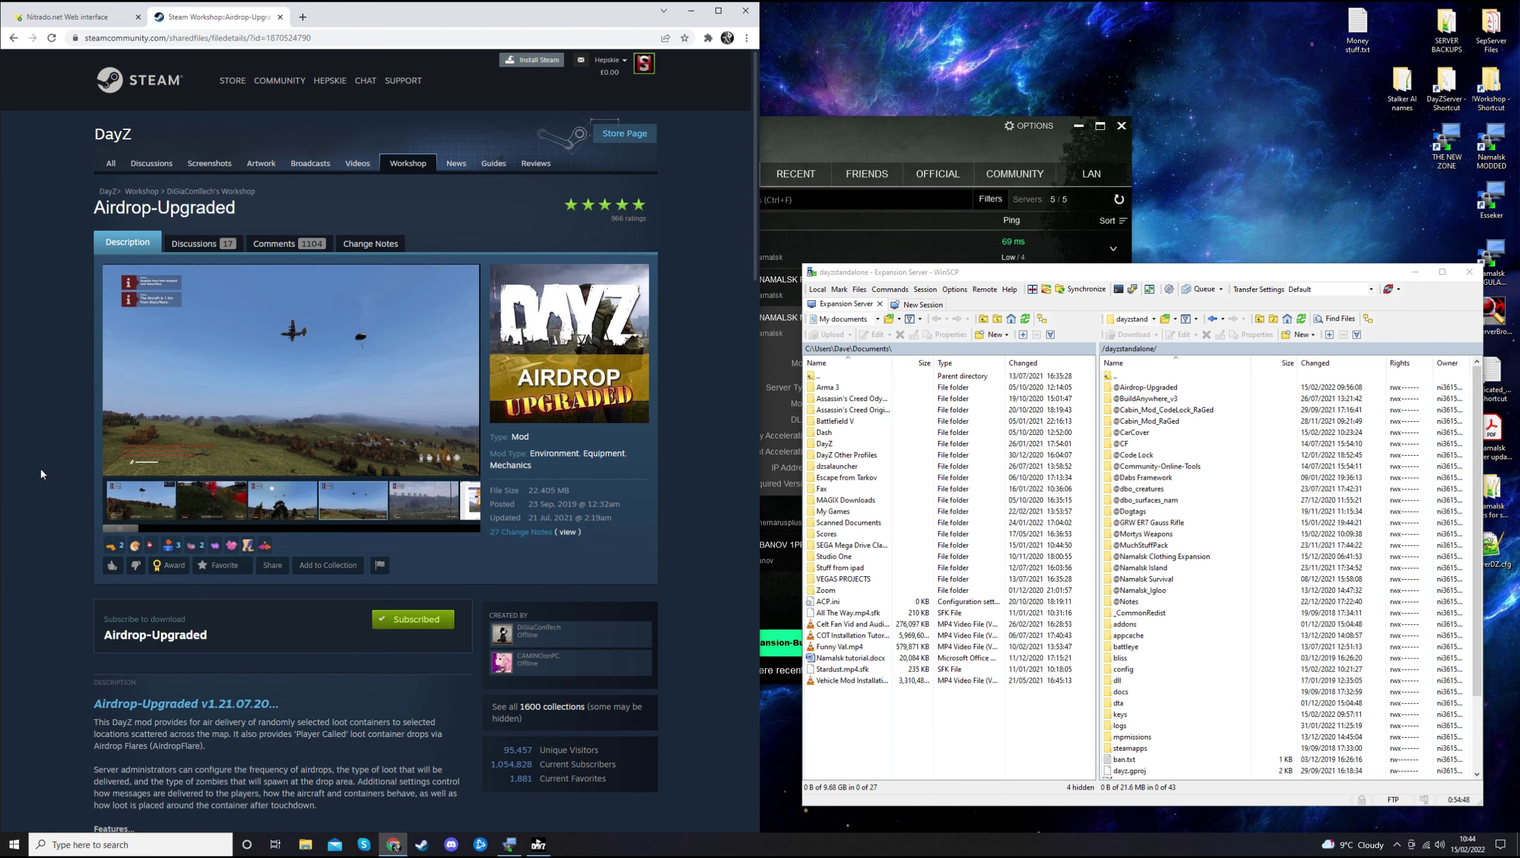
scroll(270, 391, "down", 10)
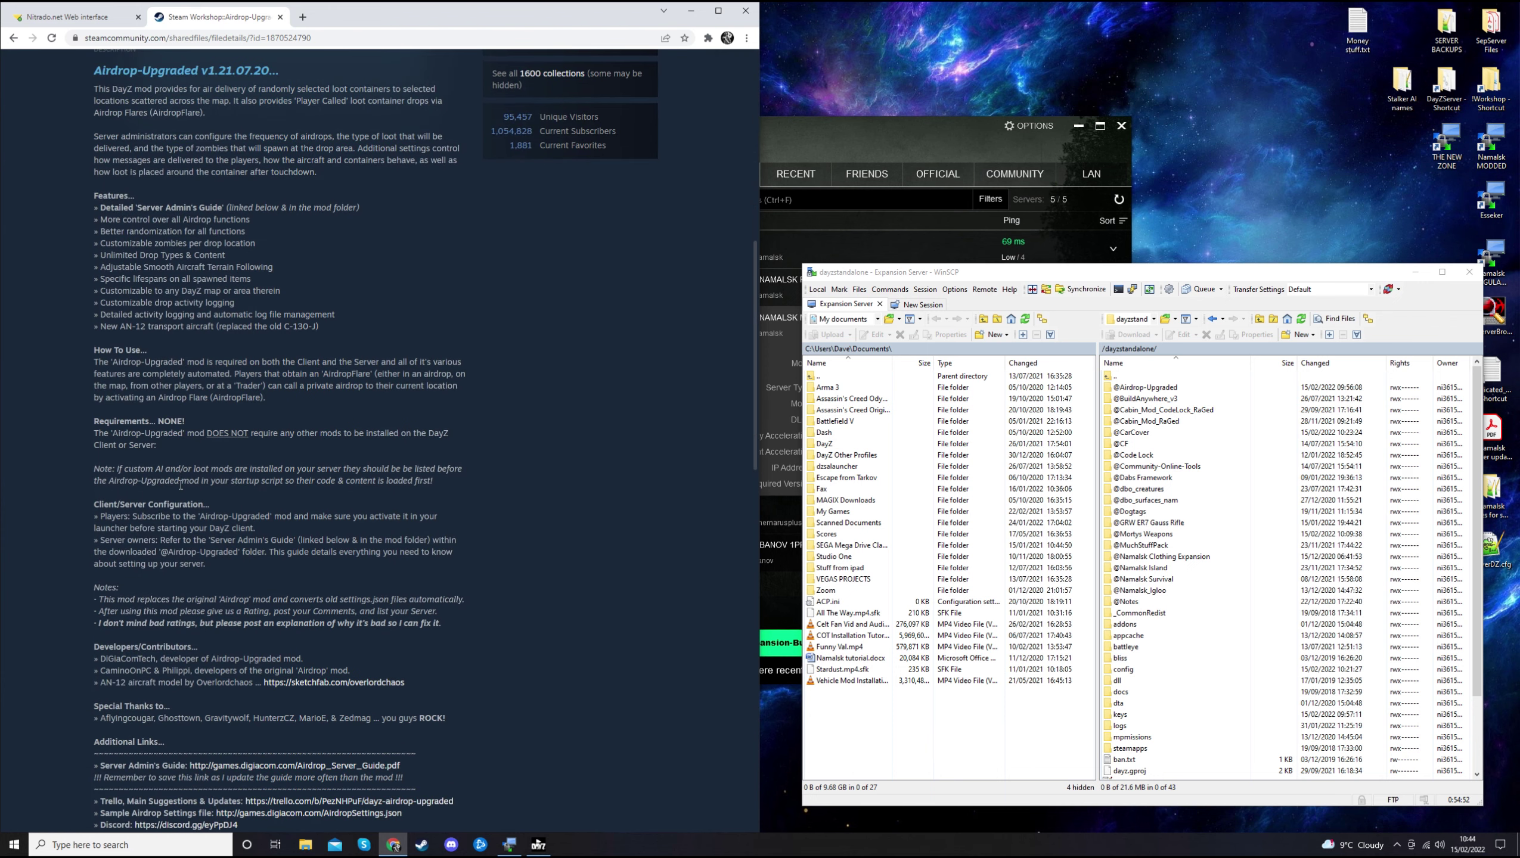
scroll(180, 485, "down", 5)
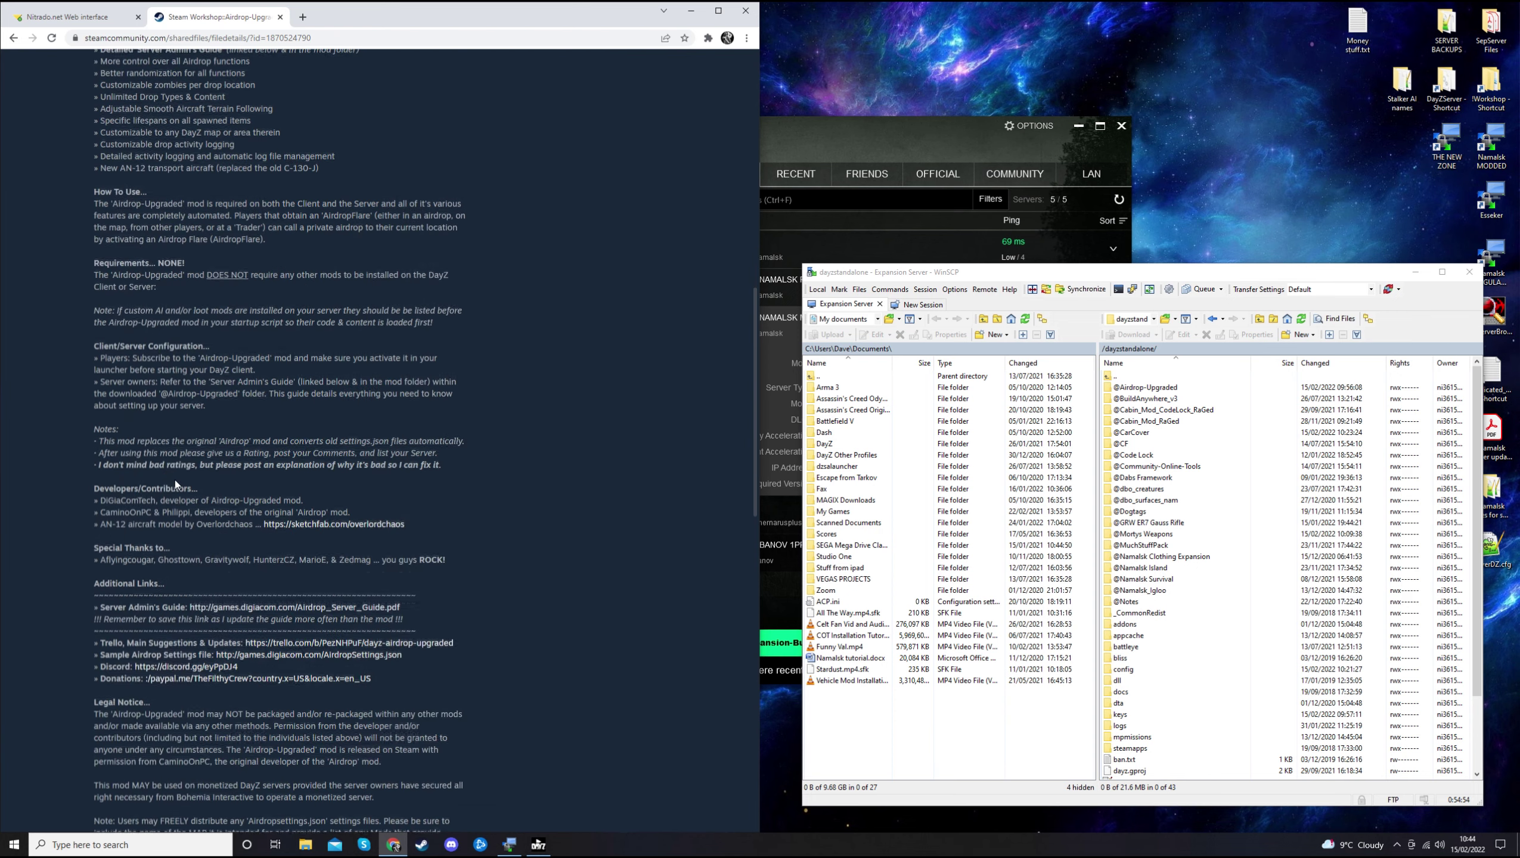
scroll(176, 486, "down", 3)
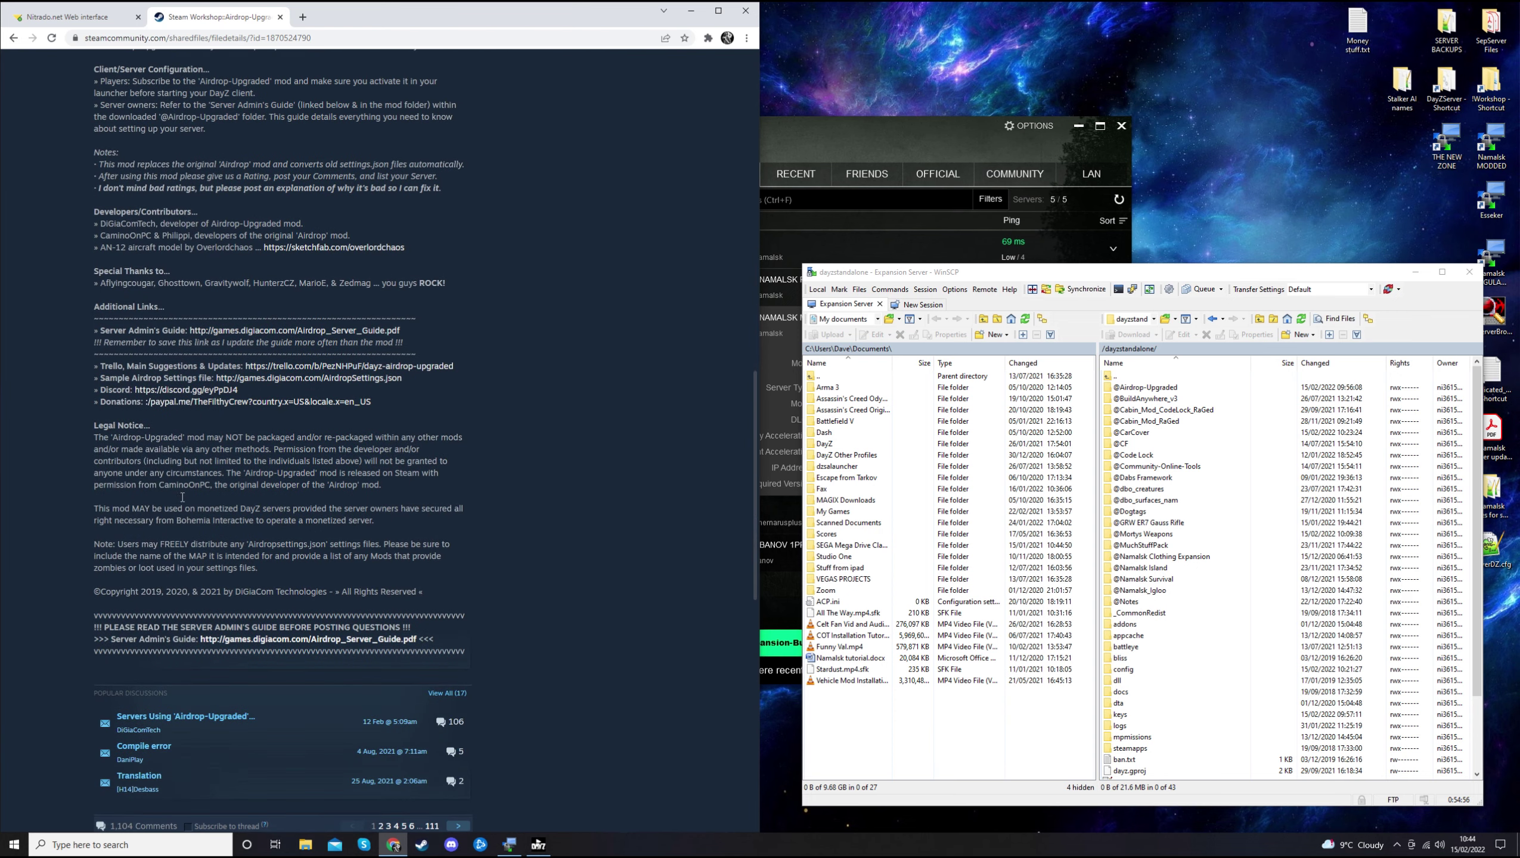
scroll(204, 502, "up", 1)
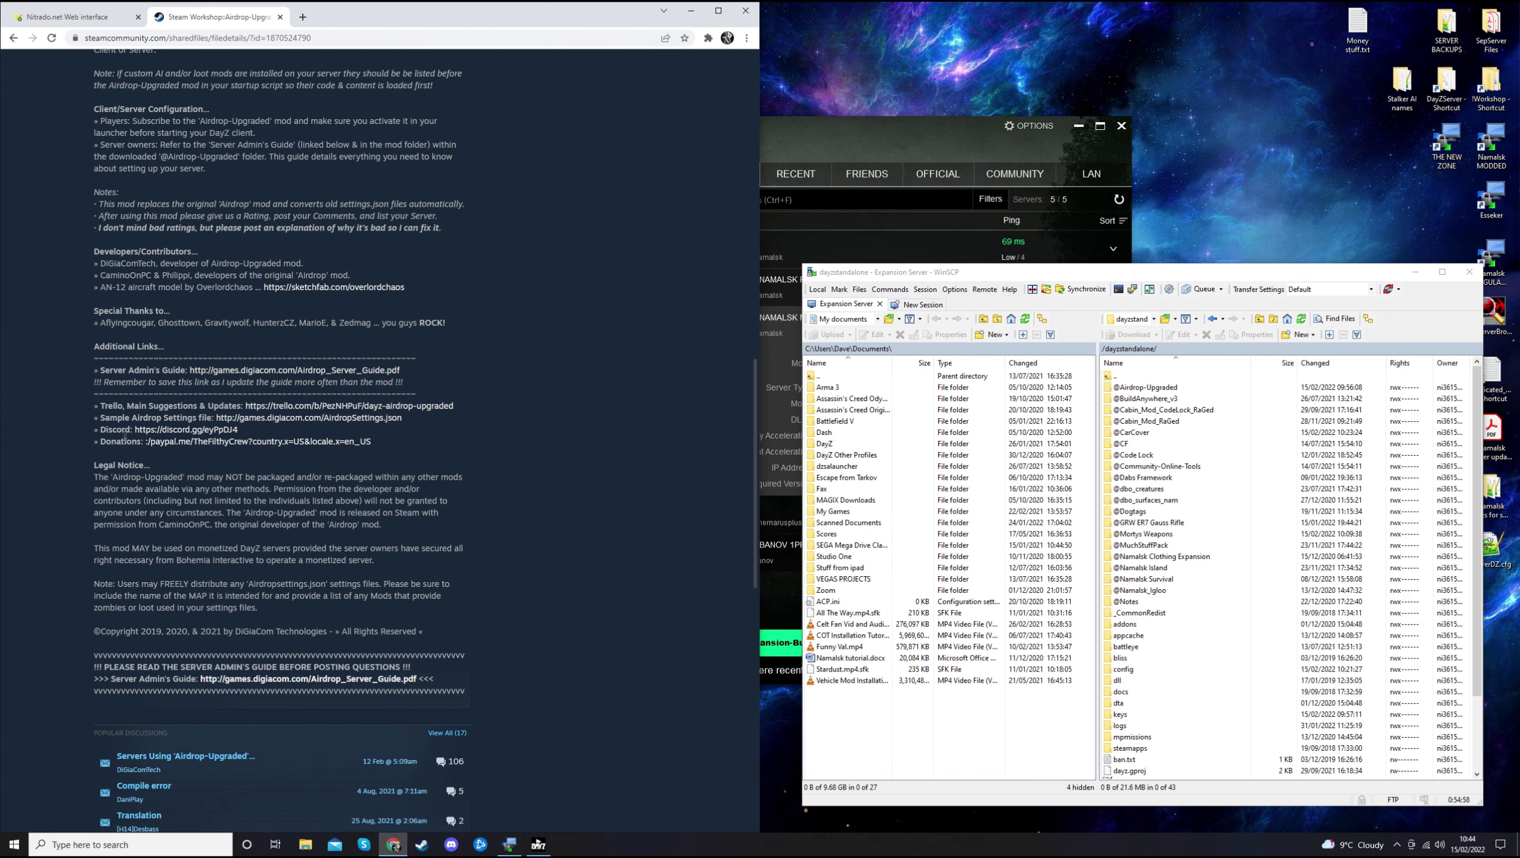
left_click(180, 431)
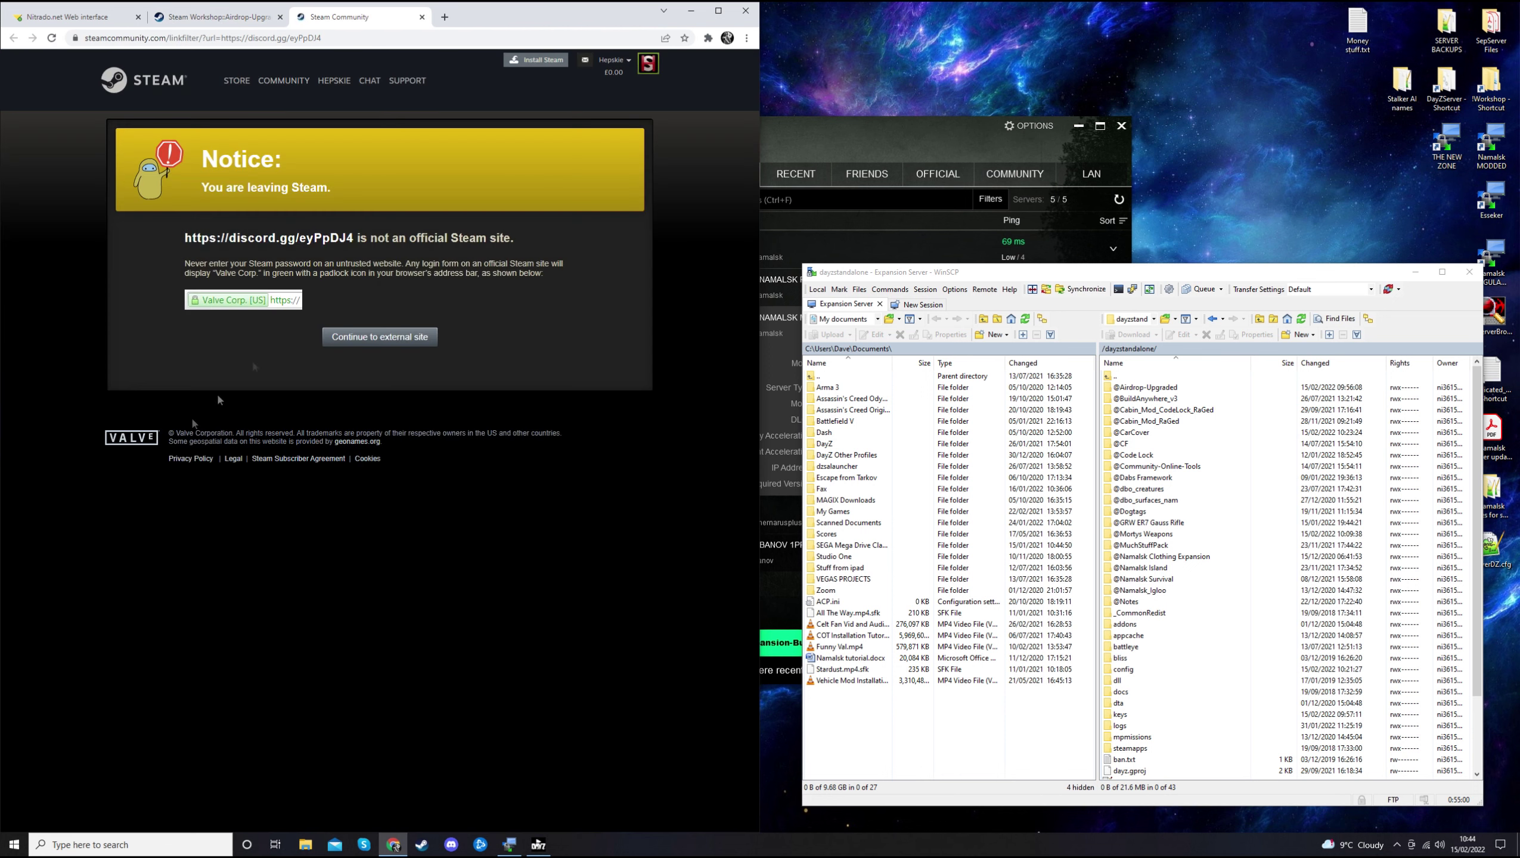
left_click(382, 340)
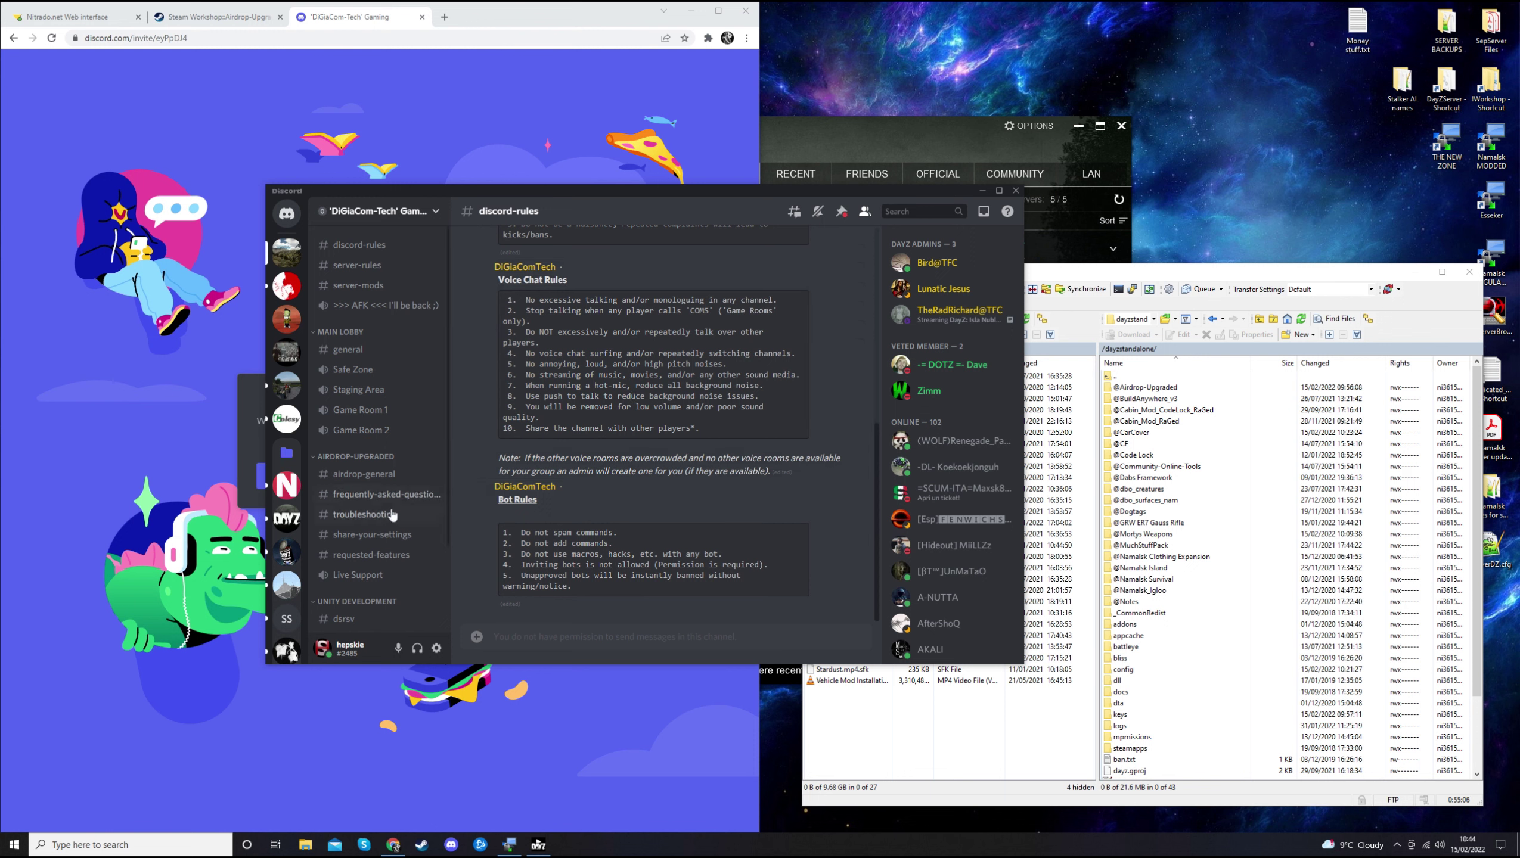
Read the general rules at the start of the Discord server's discord-rules channel.
scroll(705, 576, "up", 6)
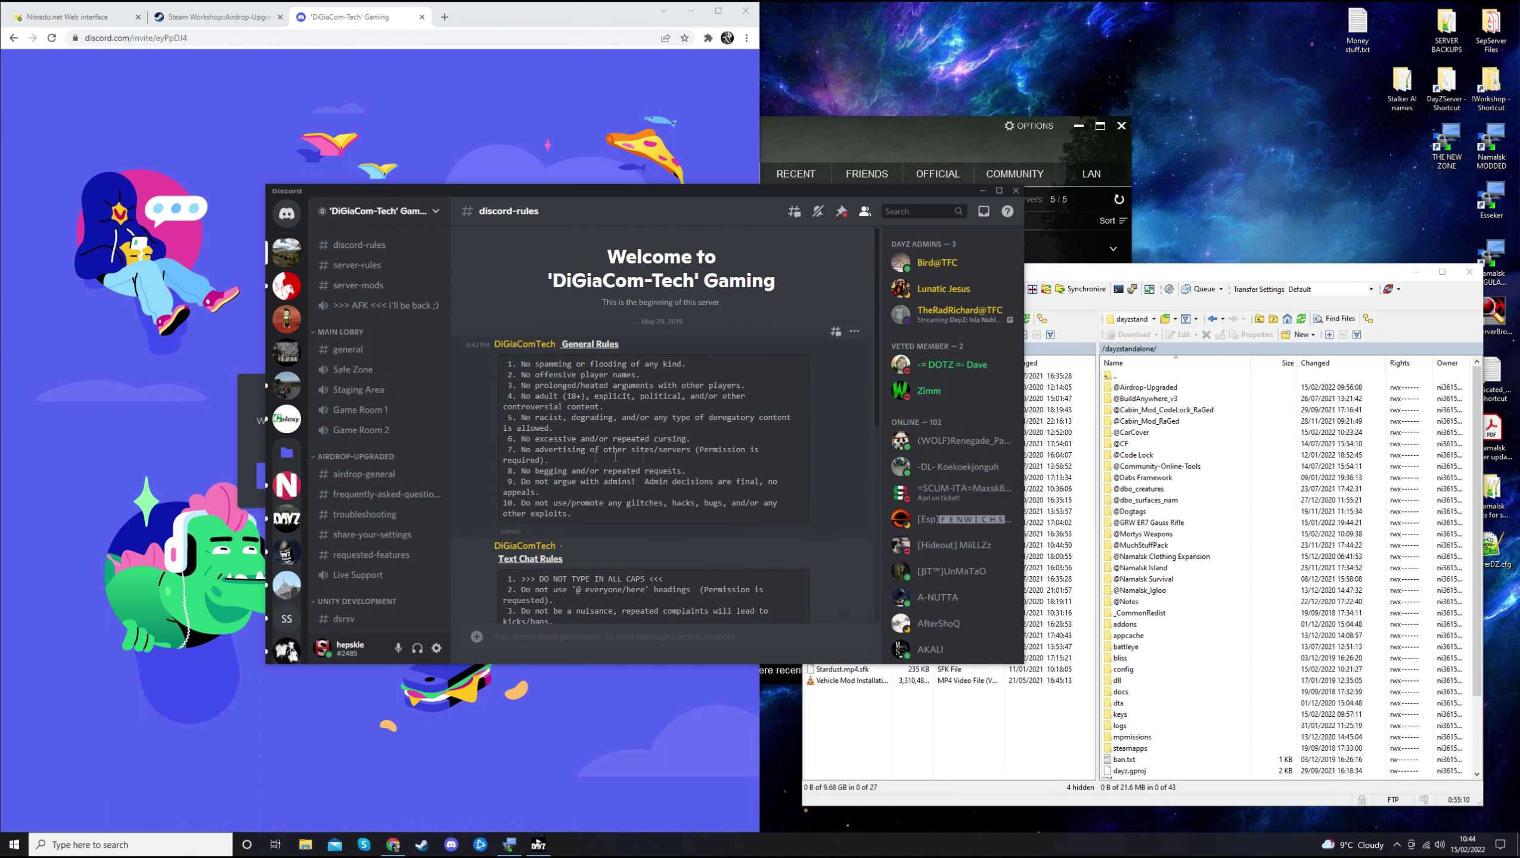
left_click_drag(522, 368, 577, 515)
left_click(619, 446)
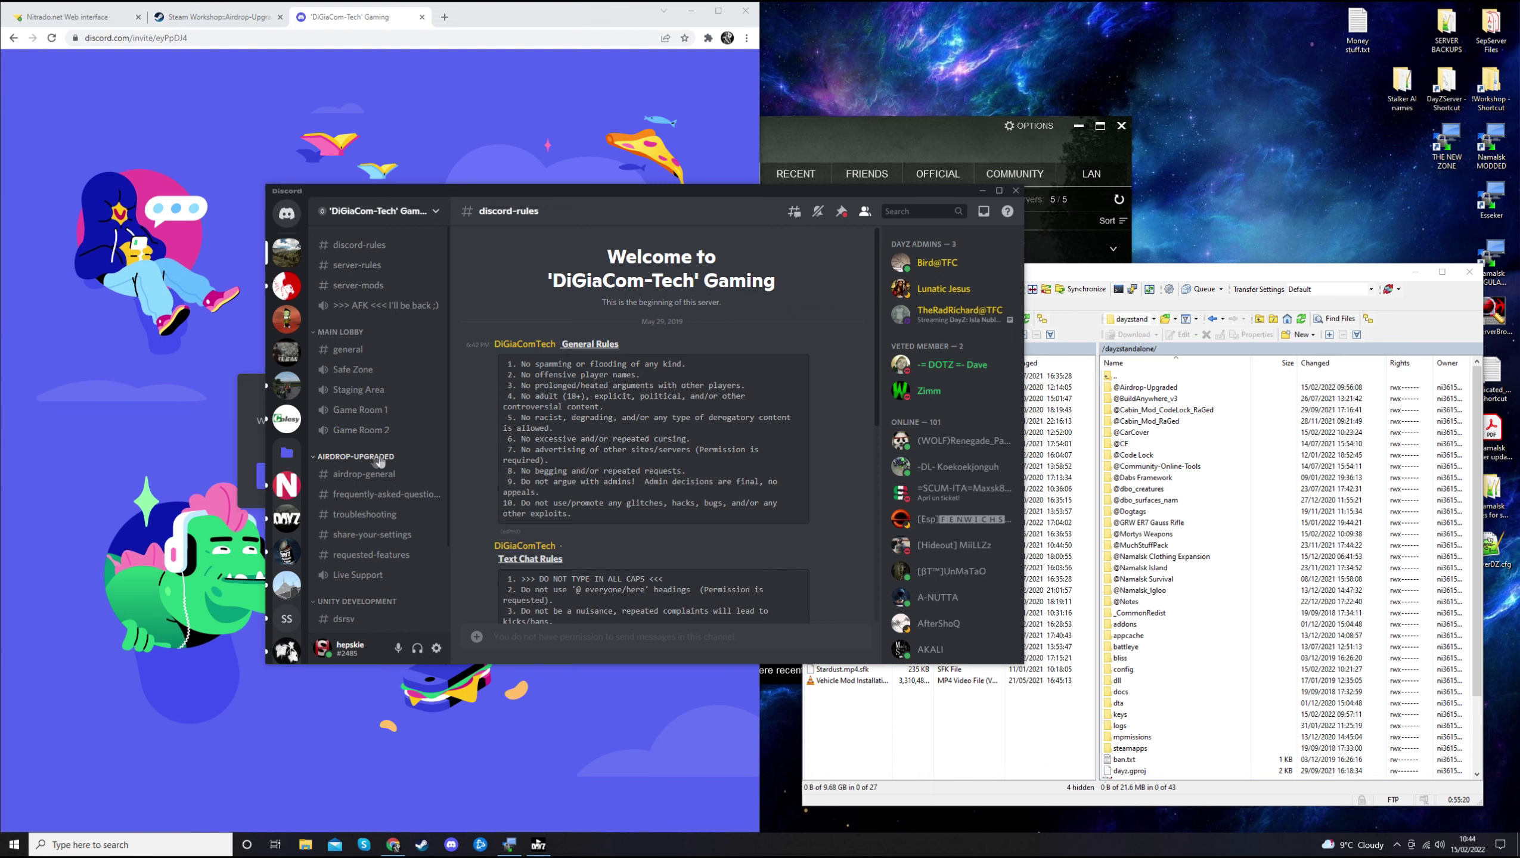
Read the latest messages in the airdrop-general channel and look through its pinned messages.
left_click(385, 484)
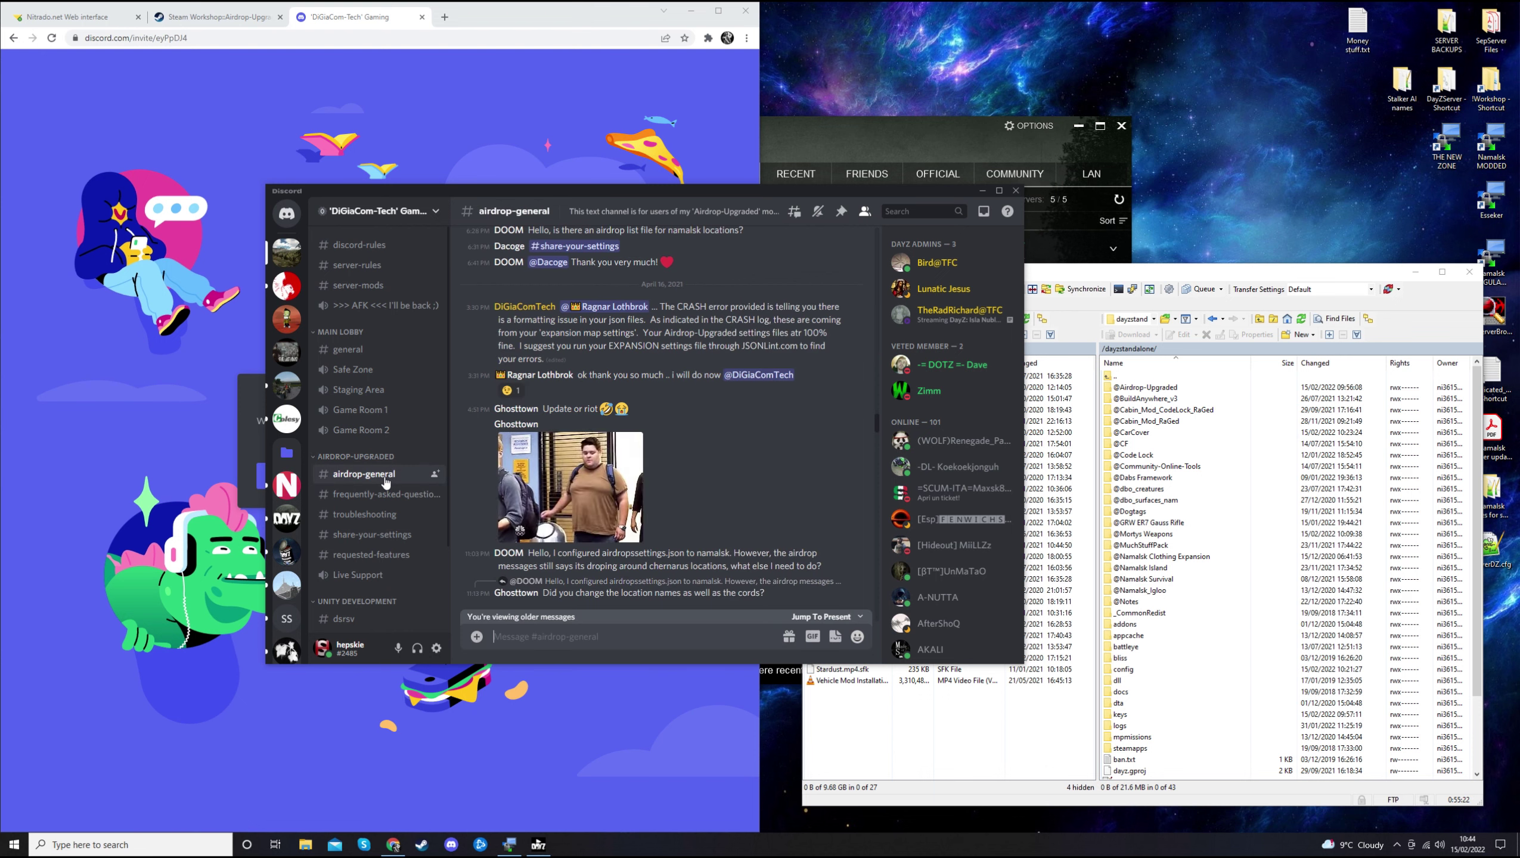
scroll(662, 541, "down", 5)
scroll(661, 541, "down", 5)
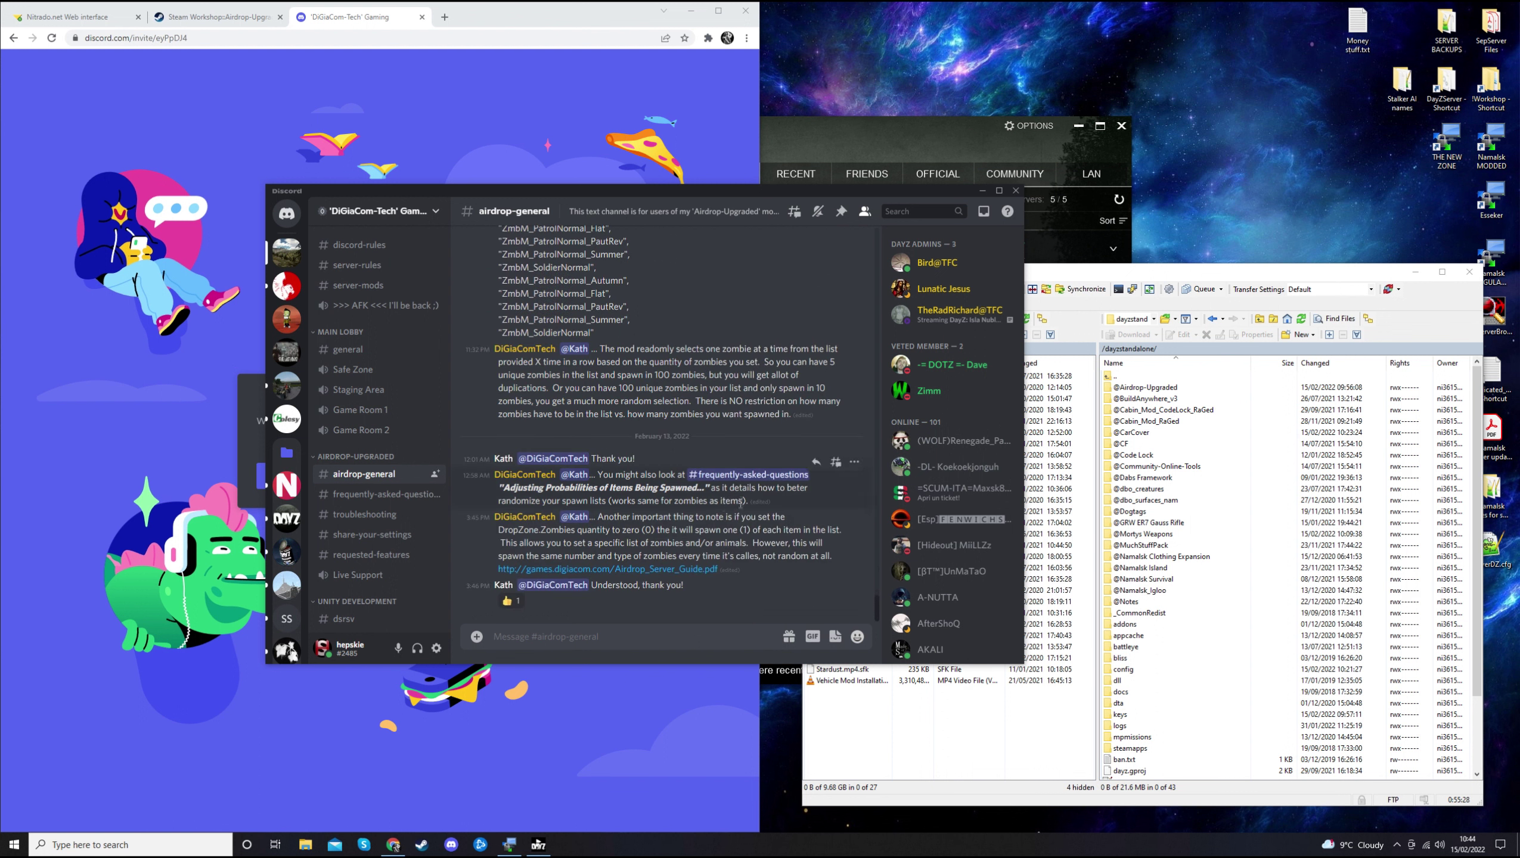
left_click(842, 211)
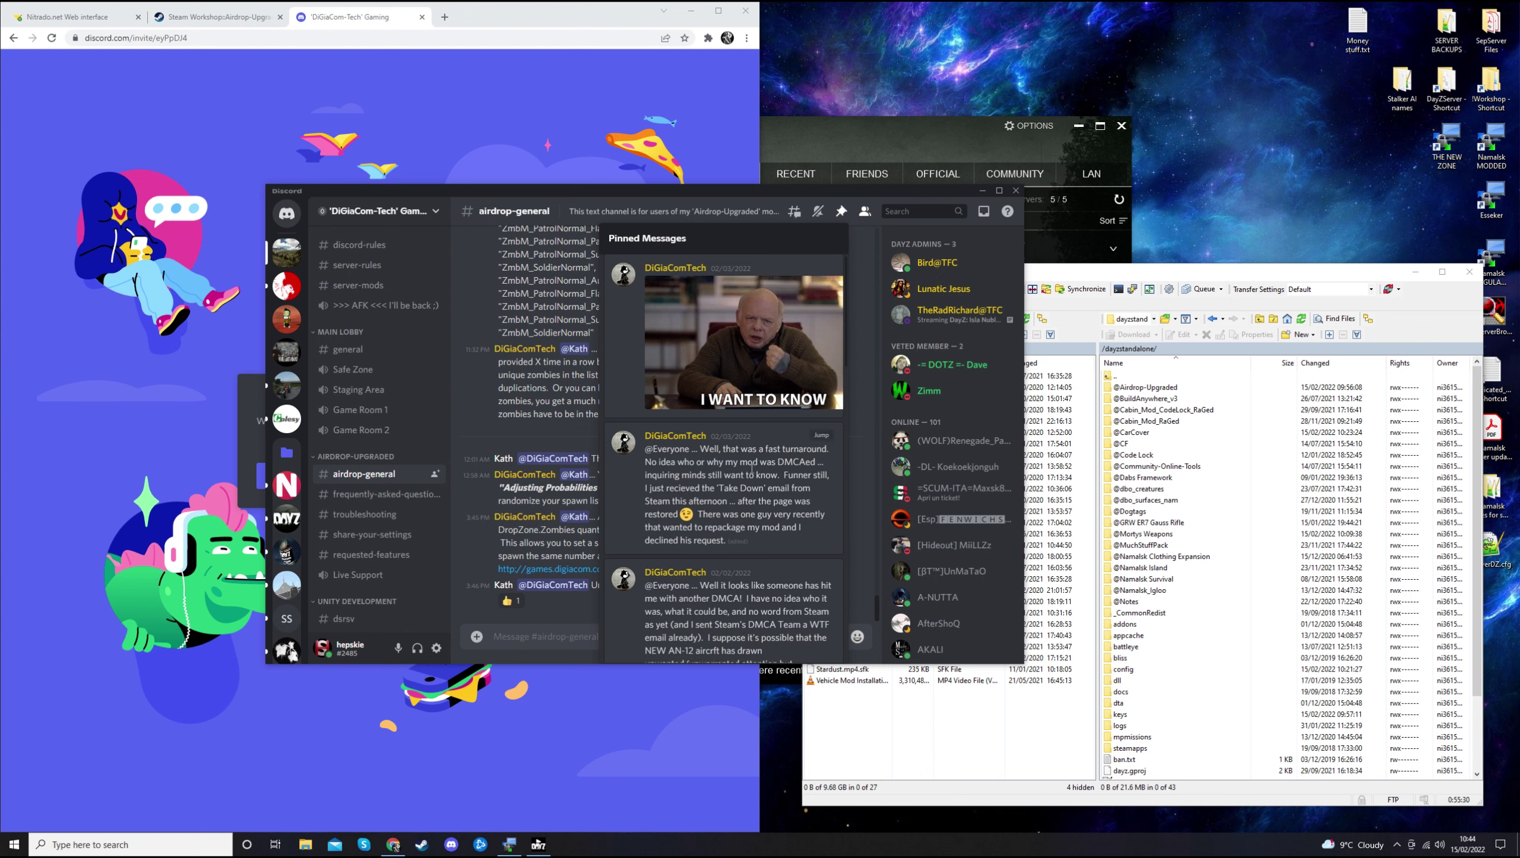
scroll(751, 466, "down", 5)
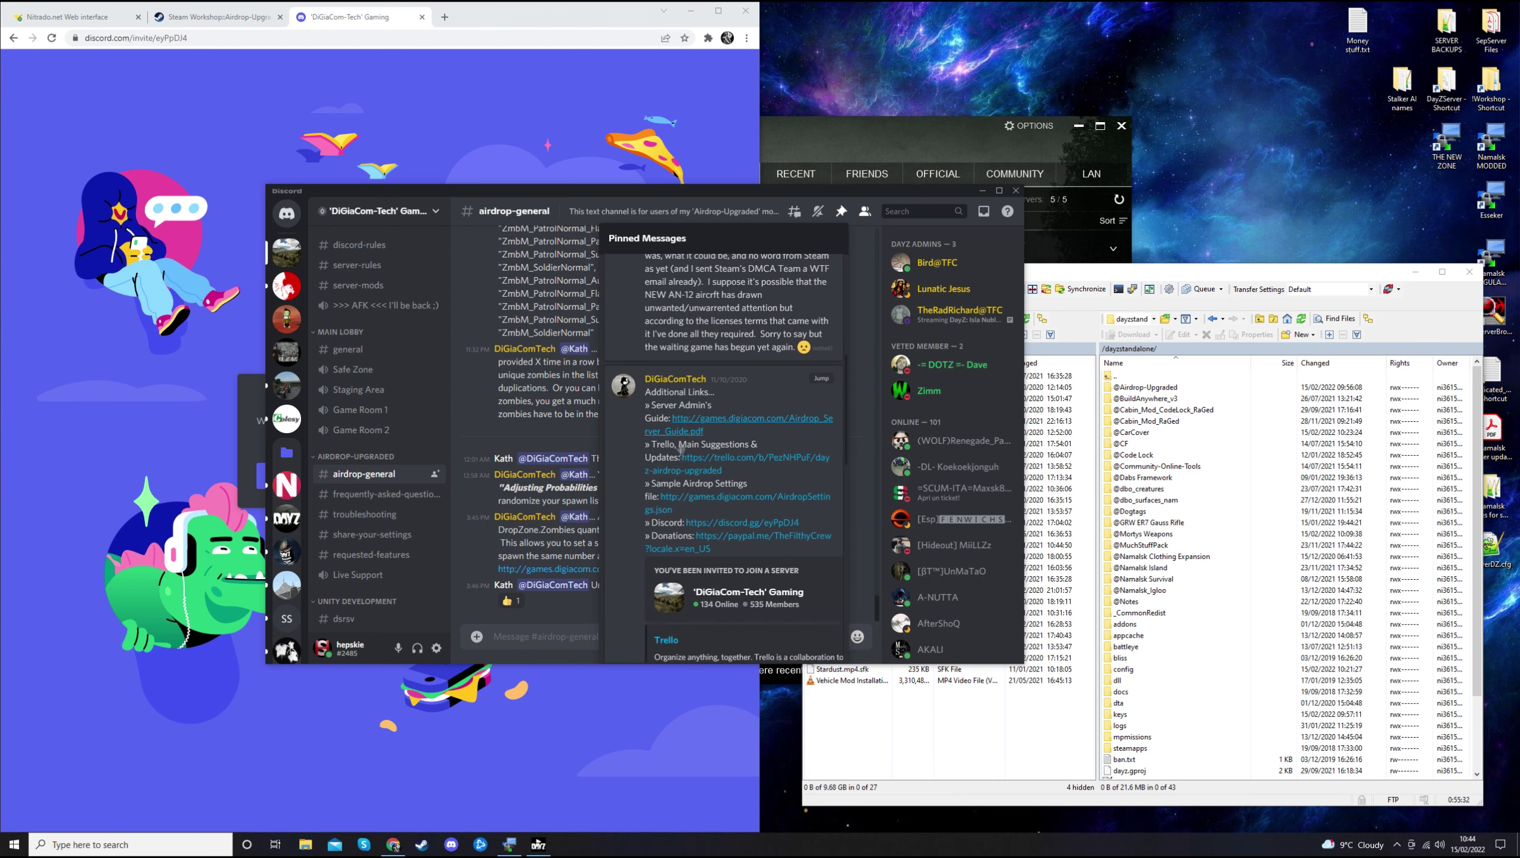
left_click(842, 211)
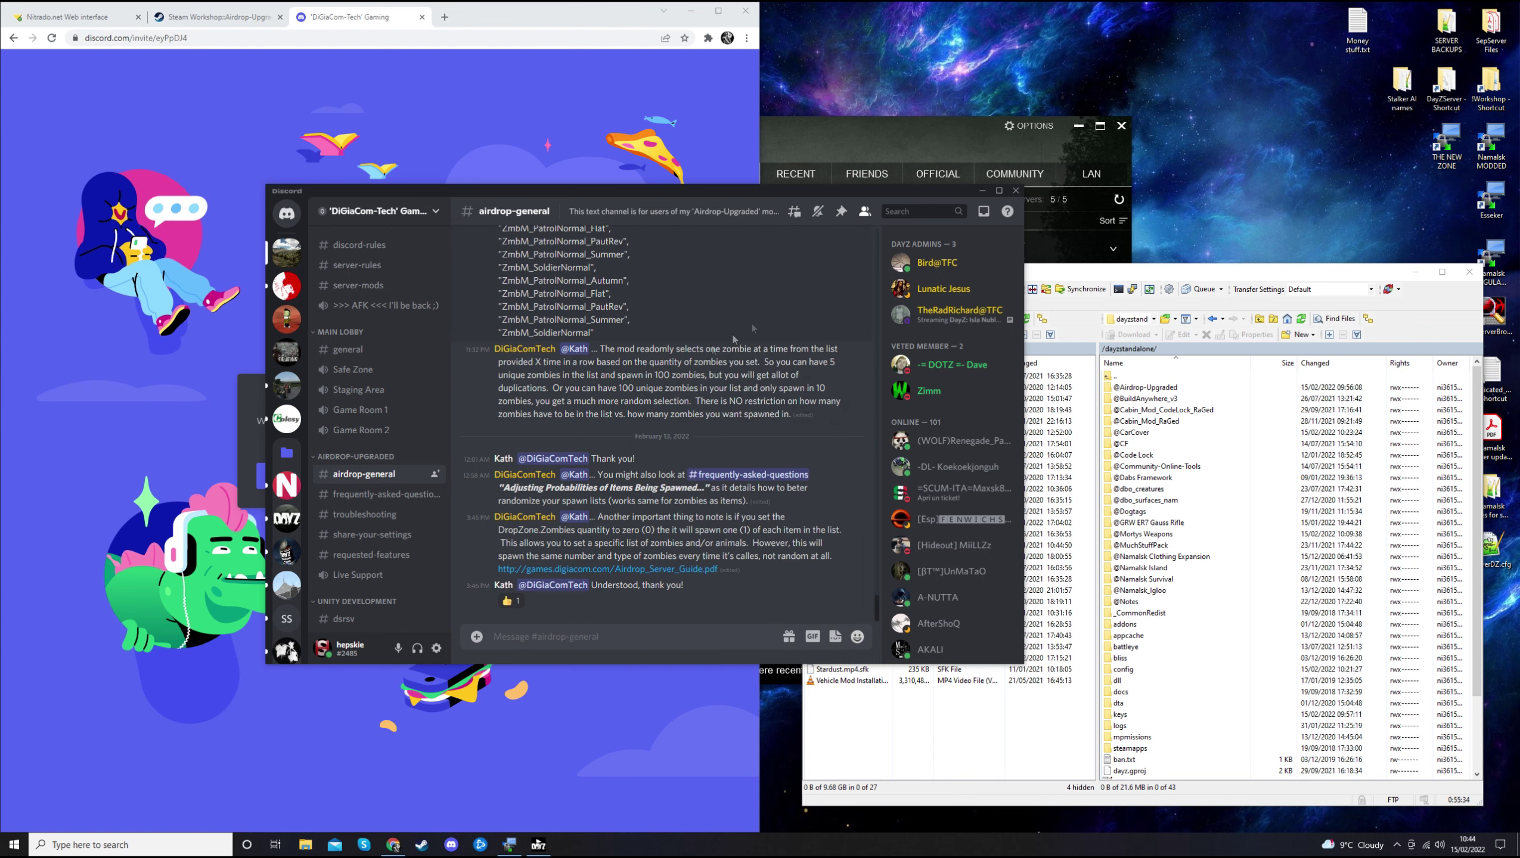
Check the frequently-asked-questions channel and find the Namalsk AirdropSettings.json posted in share-your-settings.
left_click(408, 499)
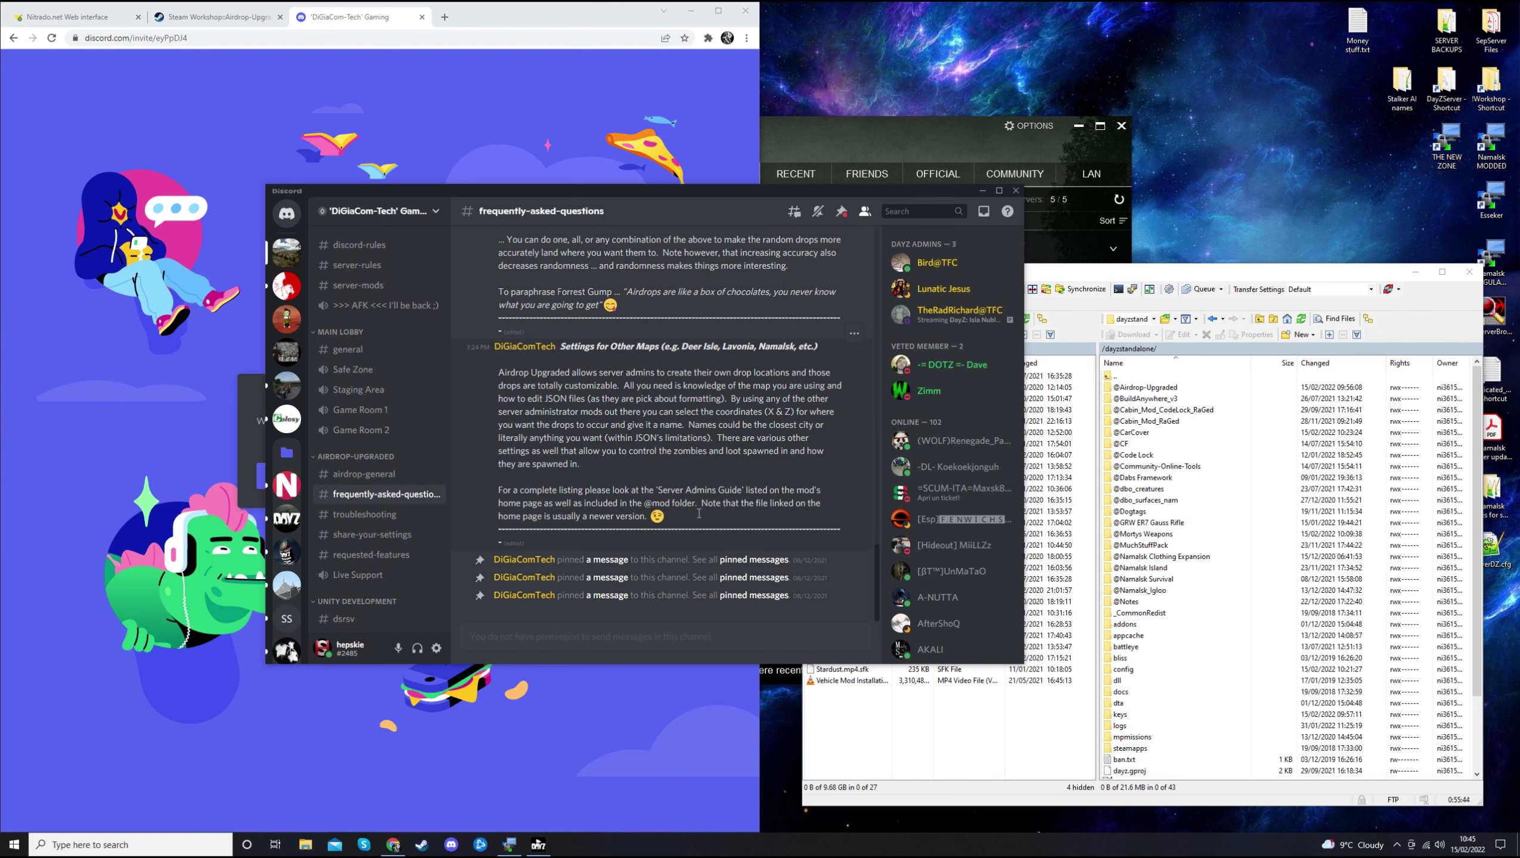
left_click(383, 537)
scroll(736, 612, "down", 10)
scroll(739, 606, "down", 3)
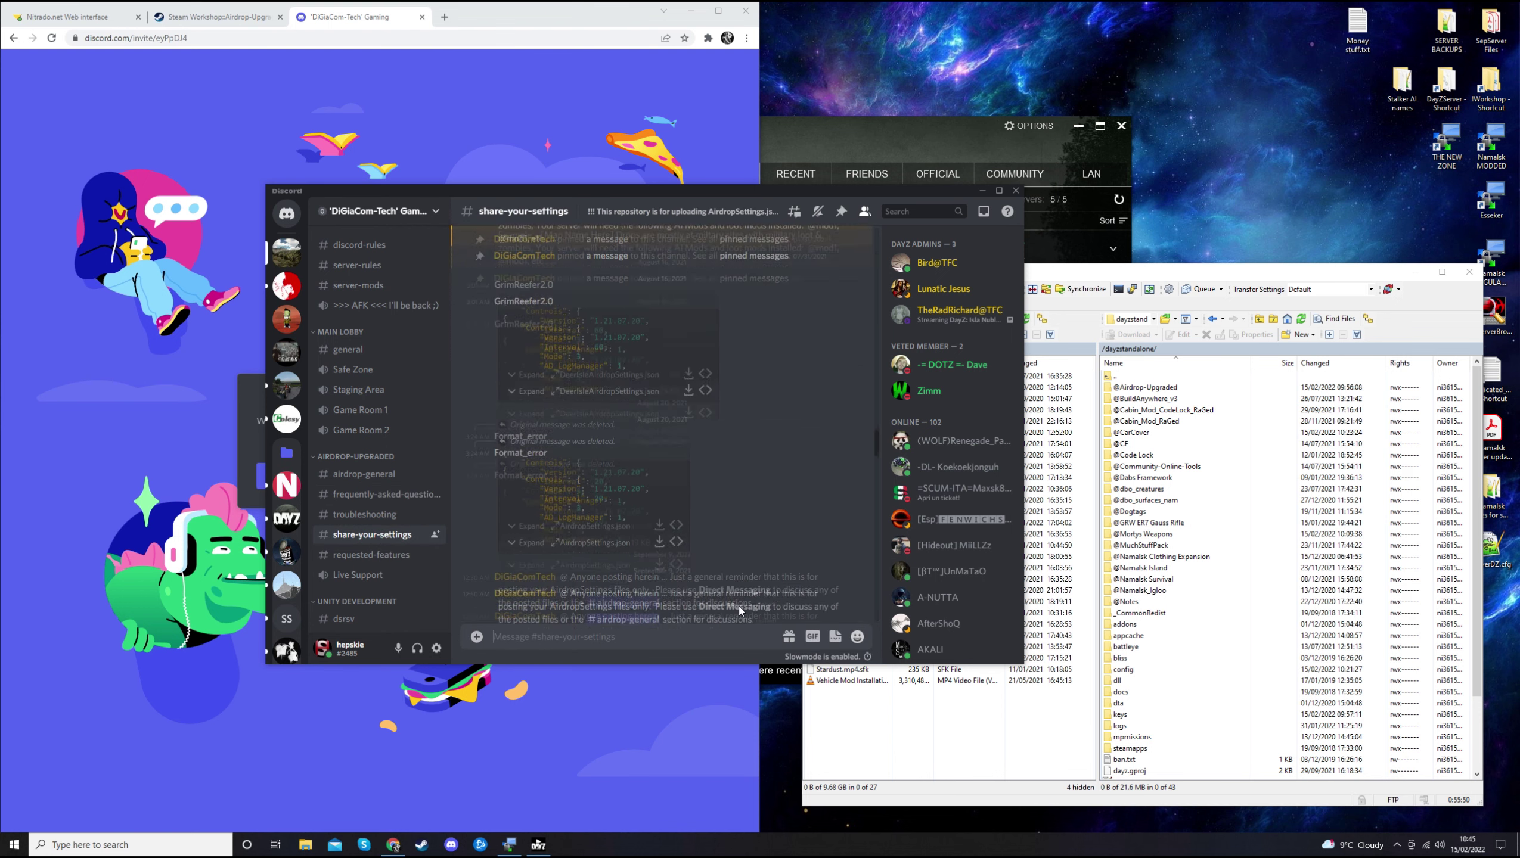
scroll(782, 507, "up", 5)
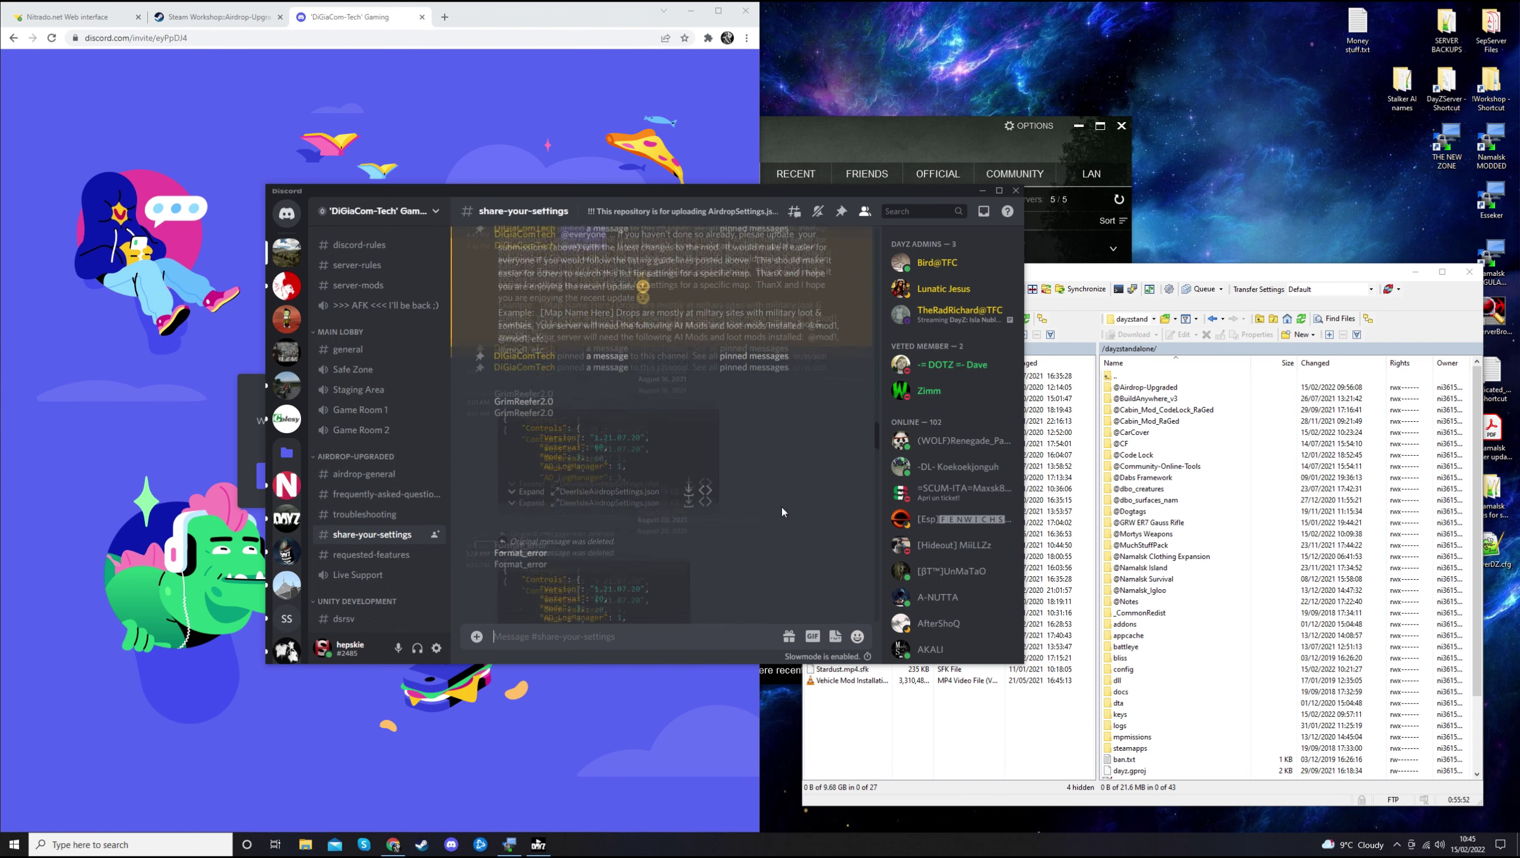
scroll(787, 512, "up", 3)
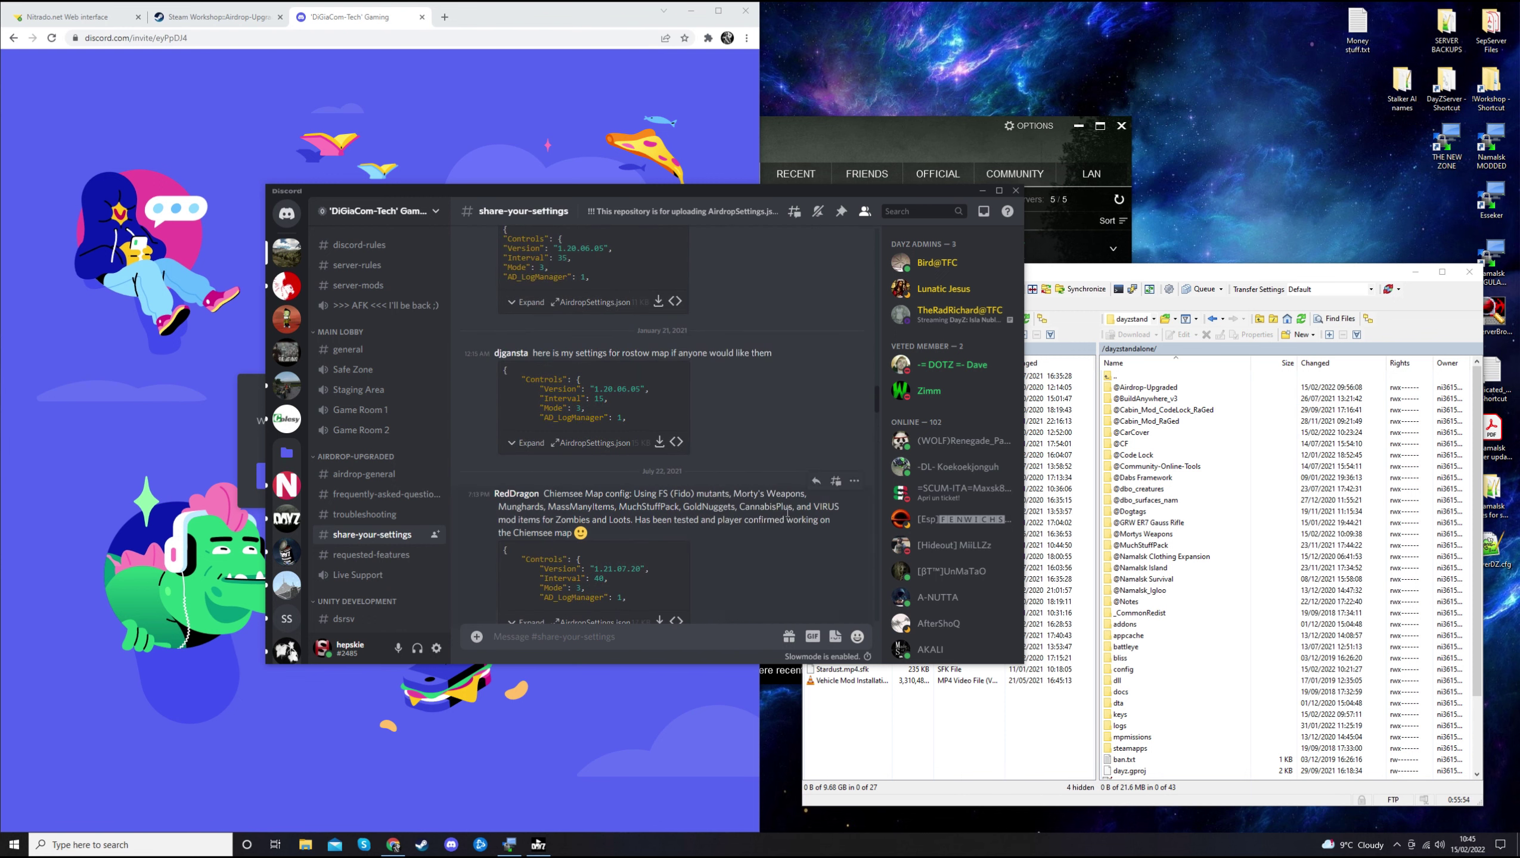
scroll(787, 512, "up", 1)
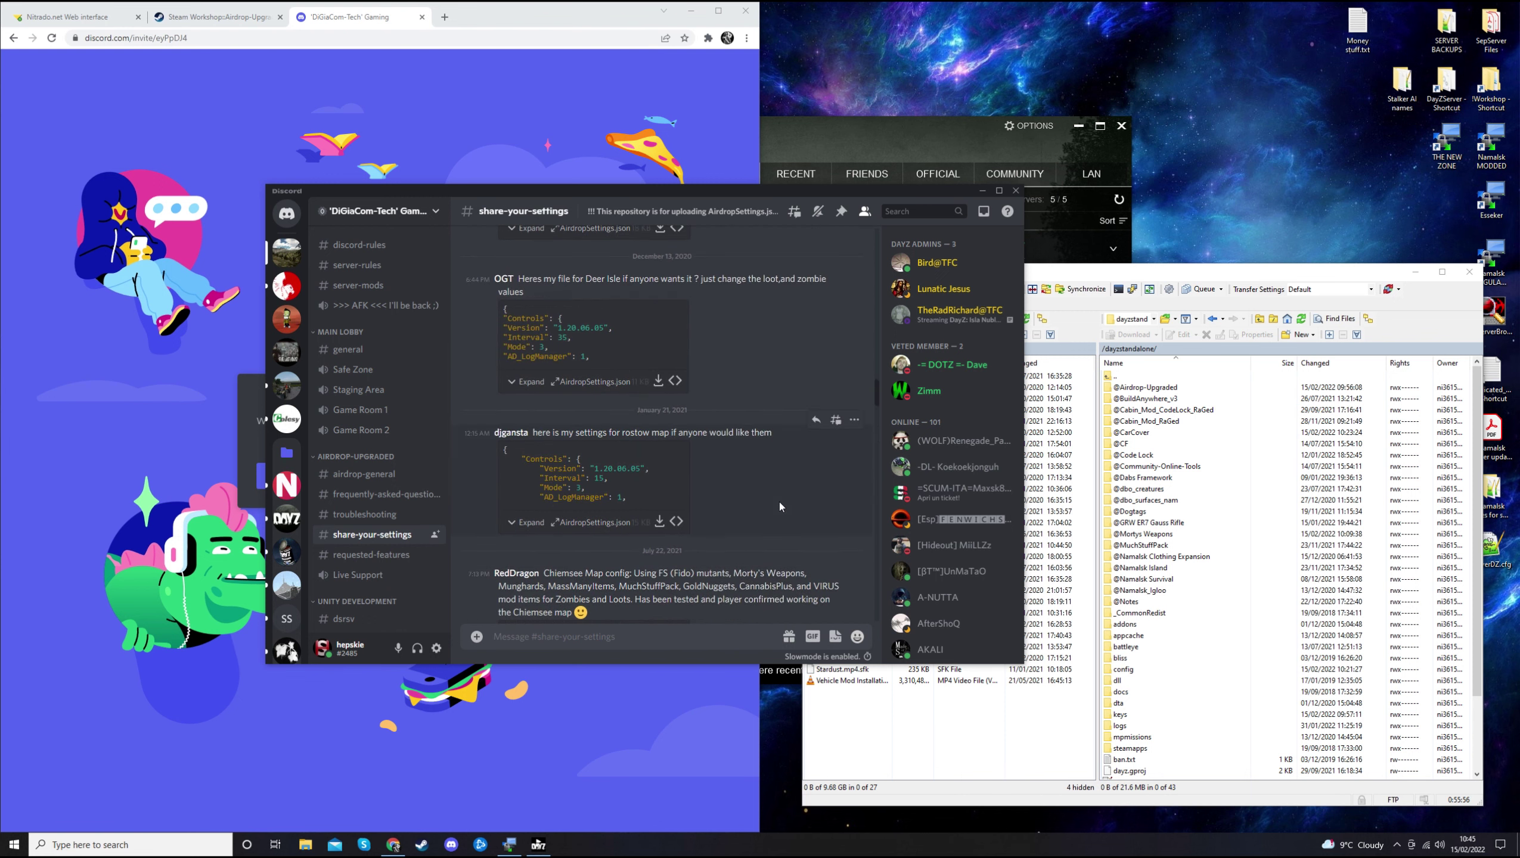
scroll(625, 273, "up", 3)
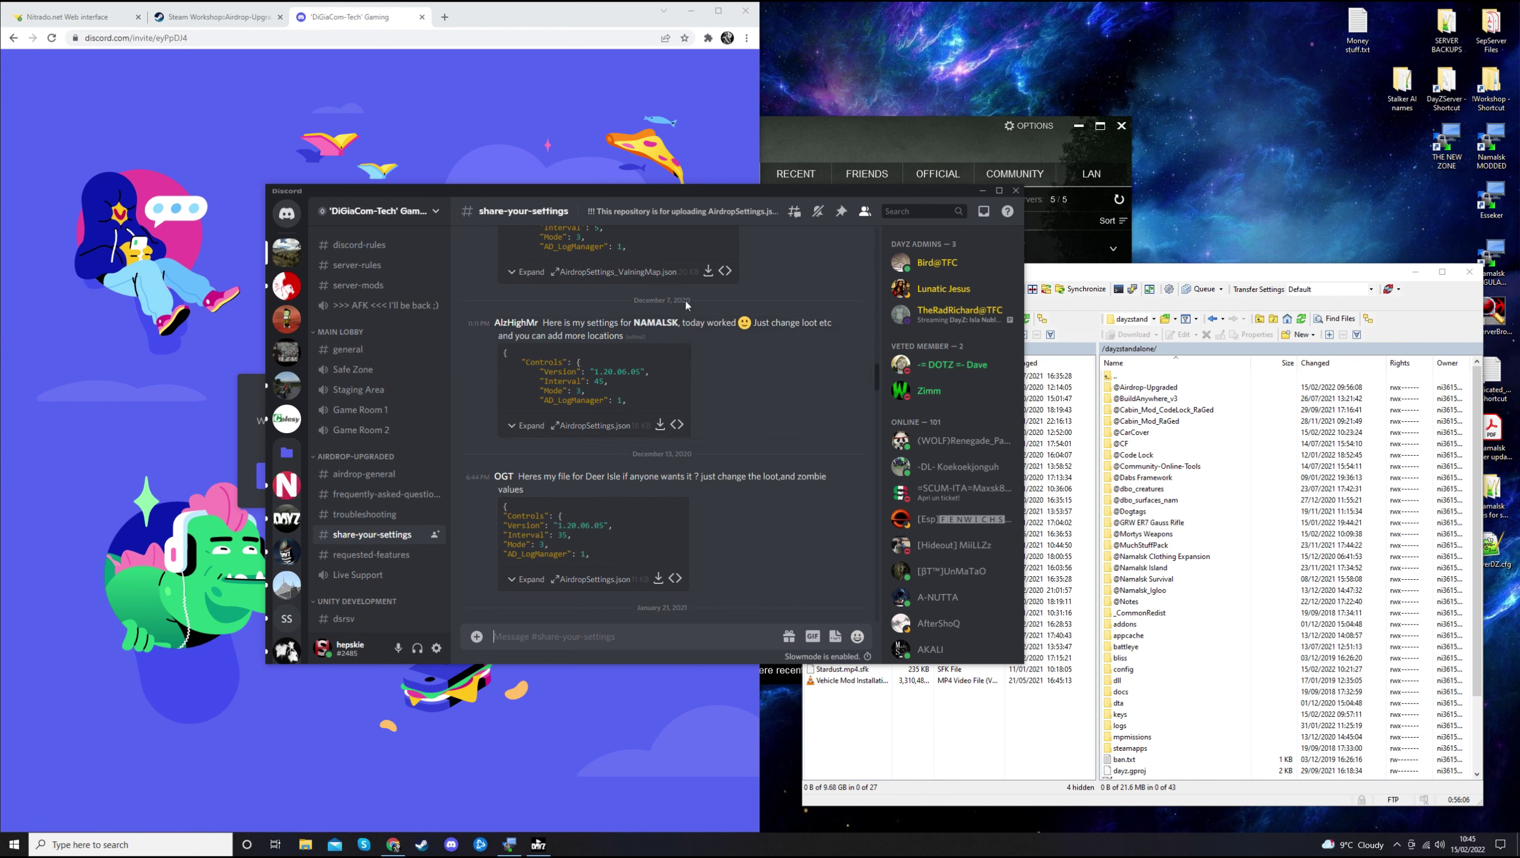
Open the shared Namalsk AirdropSettings.json in full view and examine its DropZones locations and coordinates.
left_click(551, 427)
left_click(560, 499)
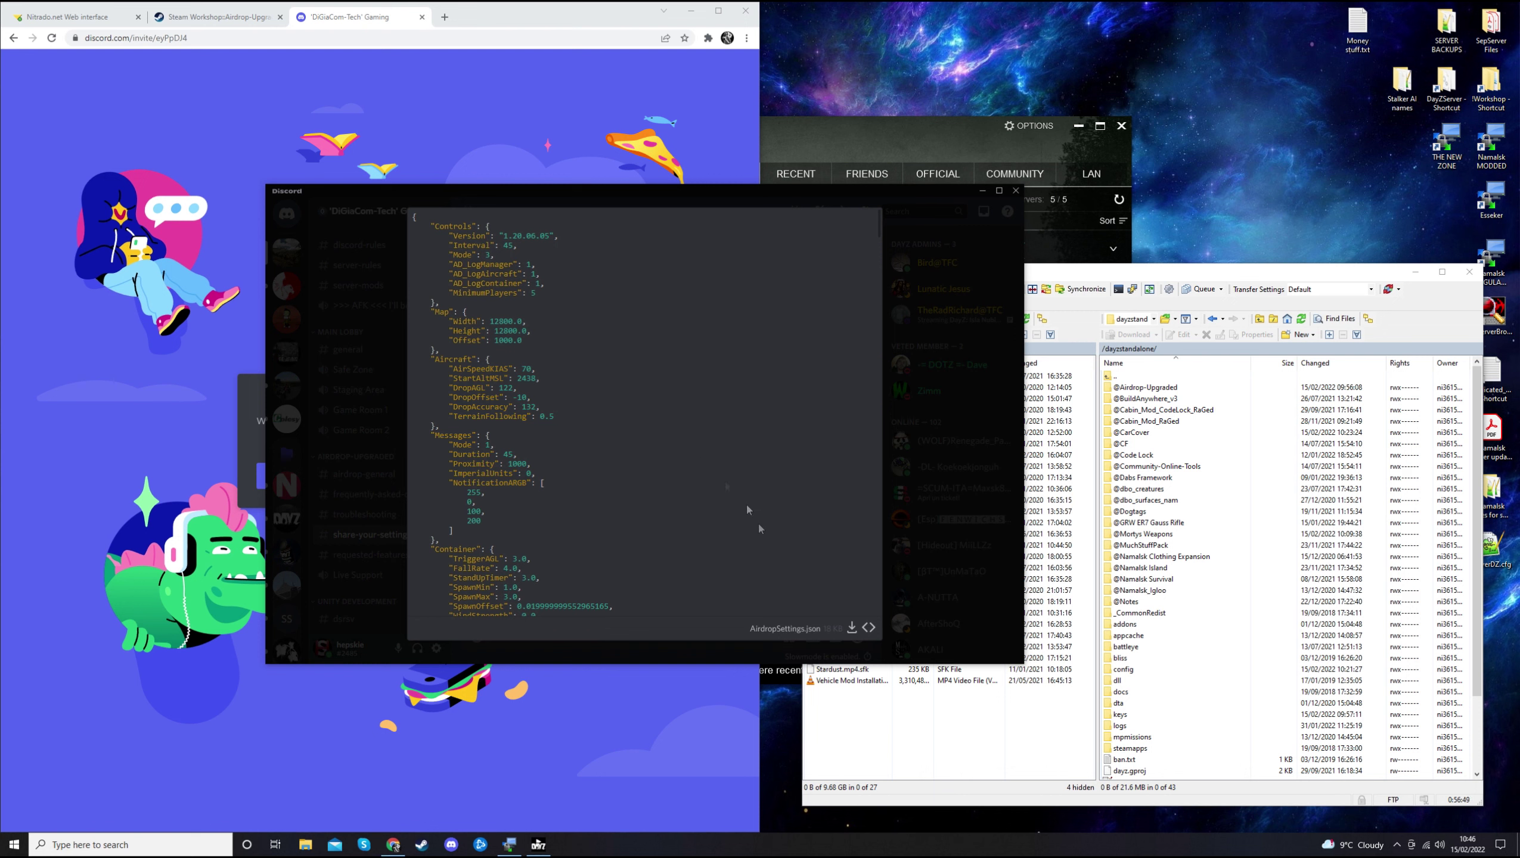
scroll(689, 511, "down", 10)
scroll(689, 511, "down", 5)
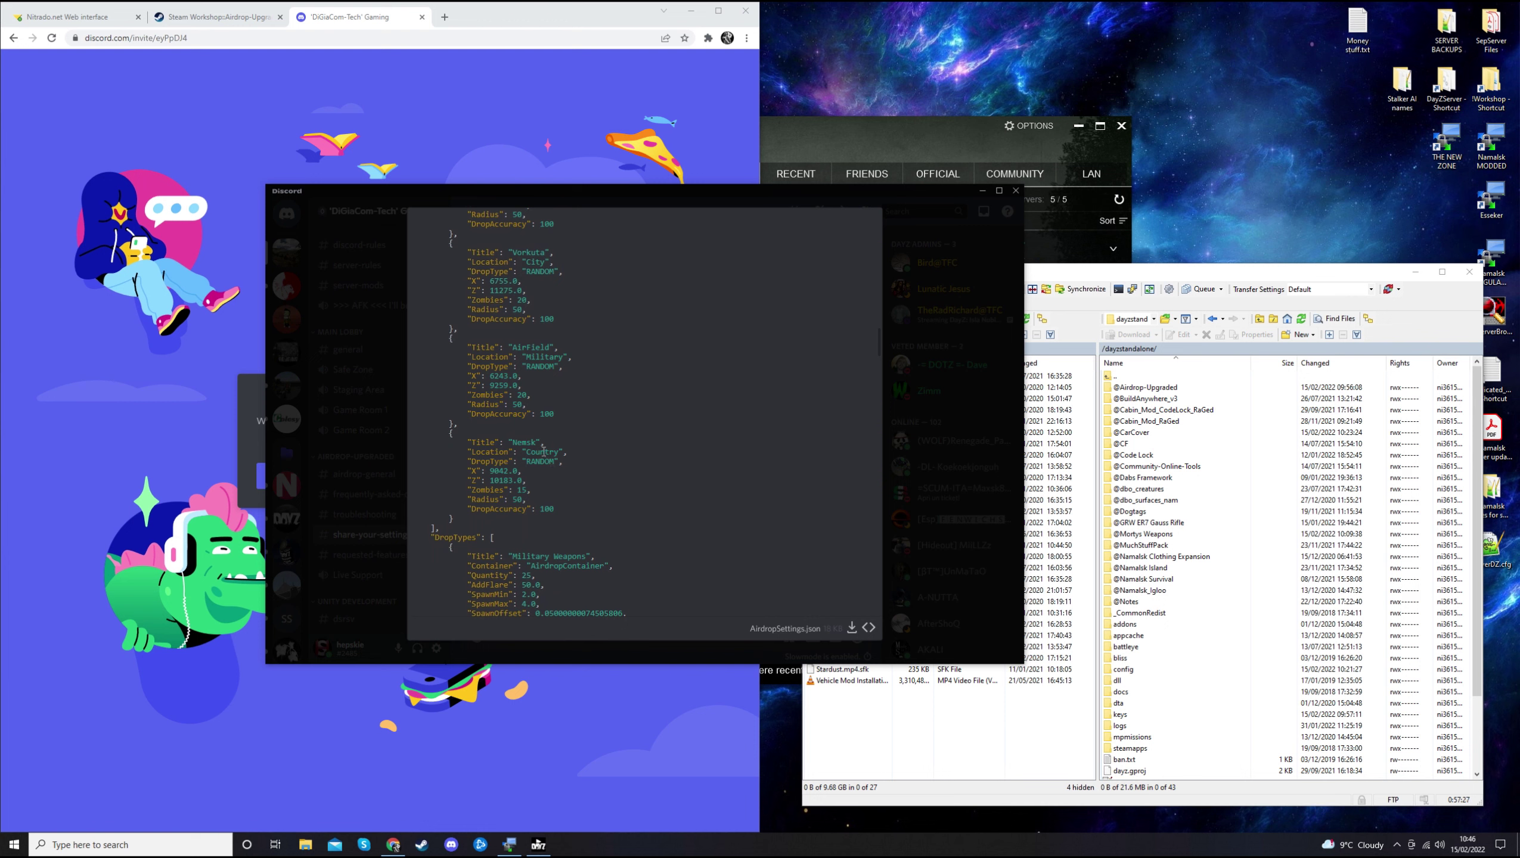
scroll(608, 462, "up", 8)
scroll(616, 475, "up", 2)
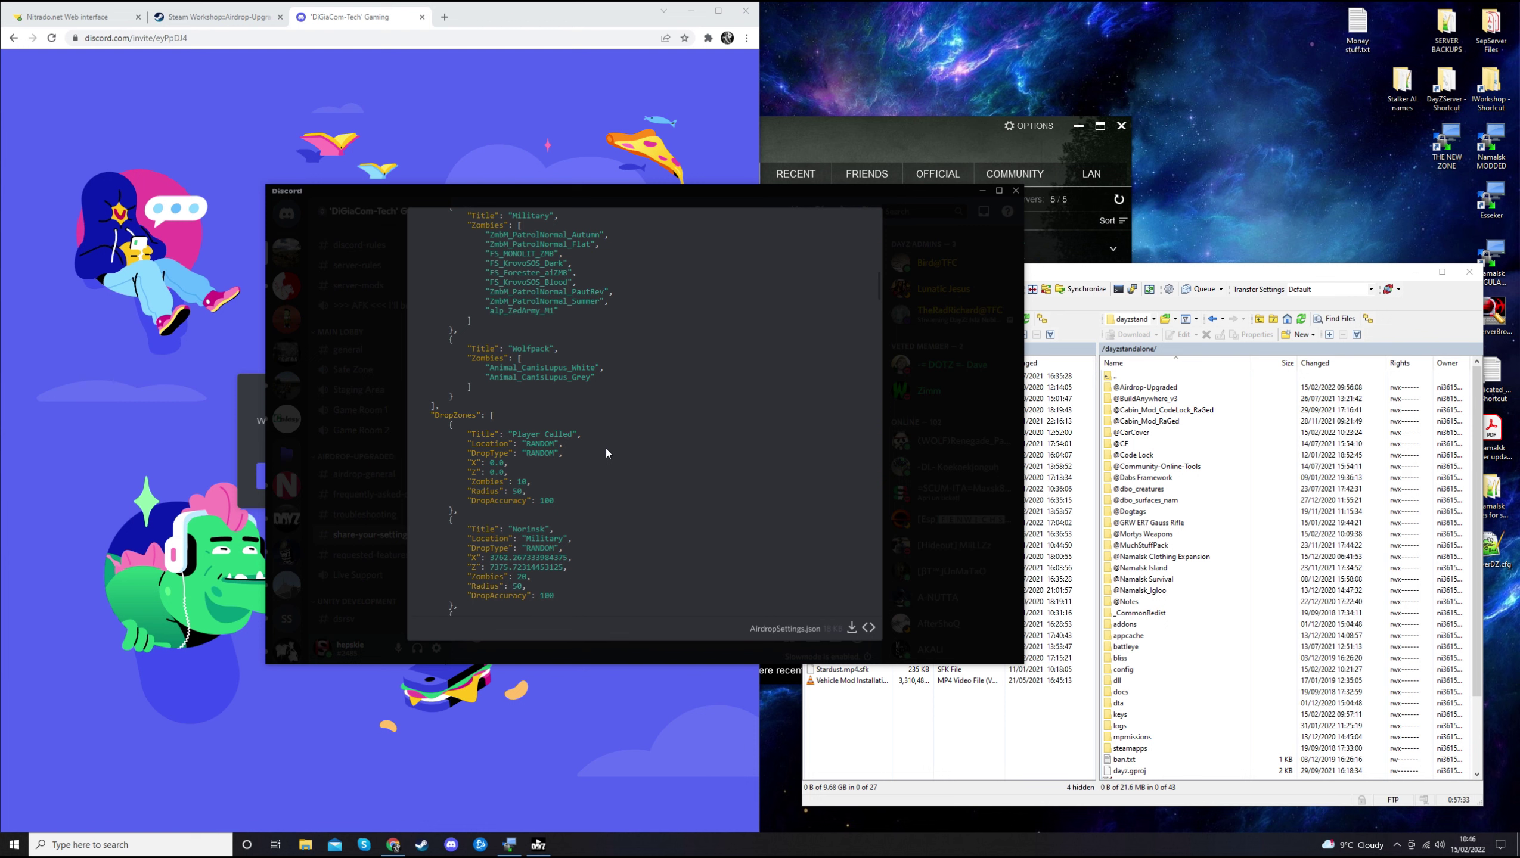
scroll(607, 454, "down", 4)
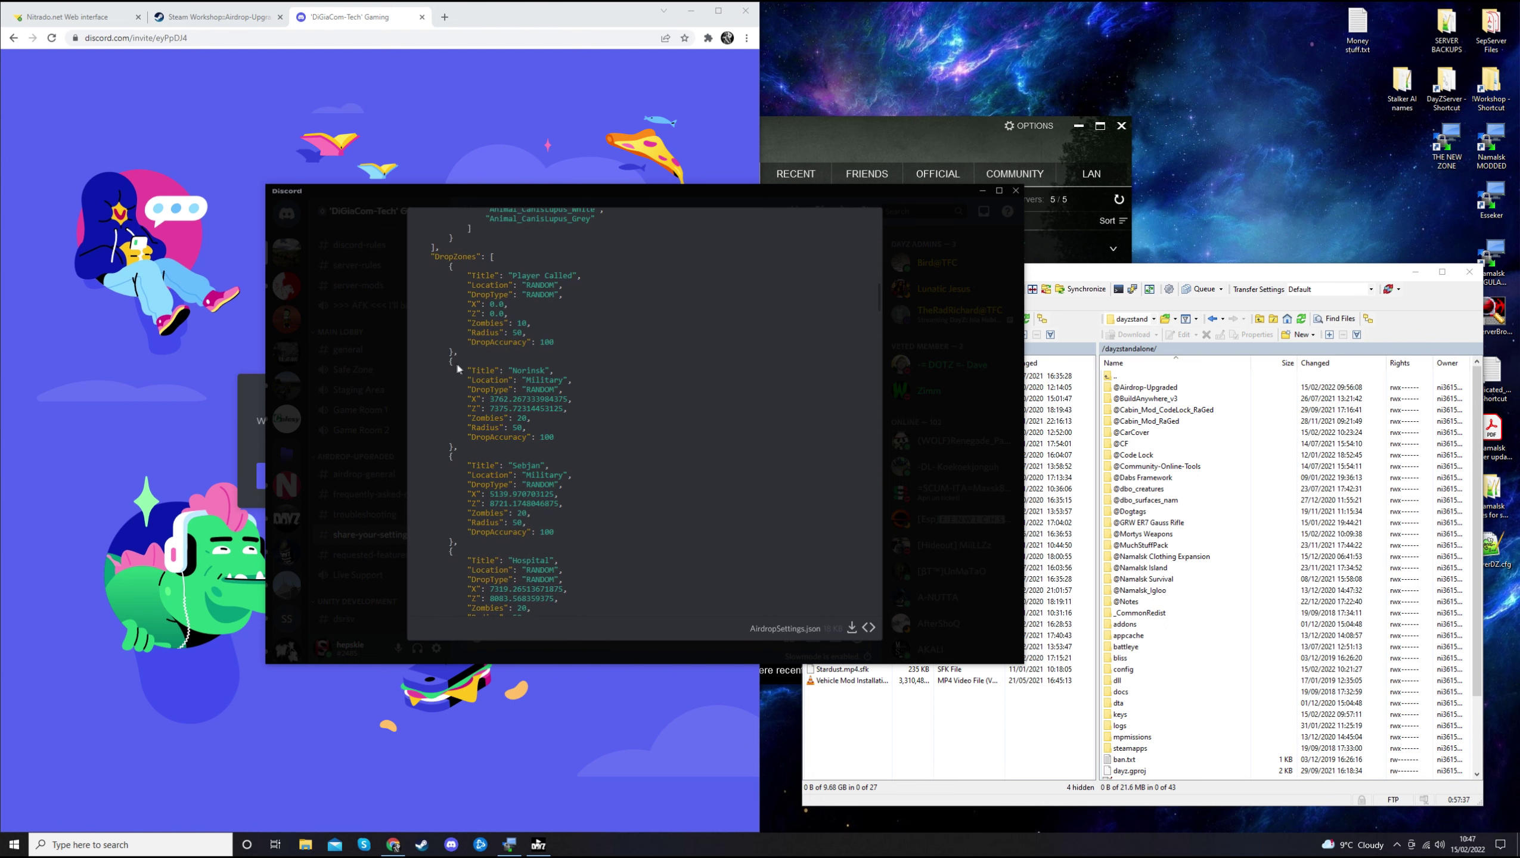
scroll(580, 448, "up", 6)
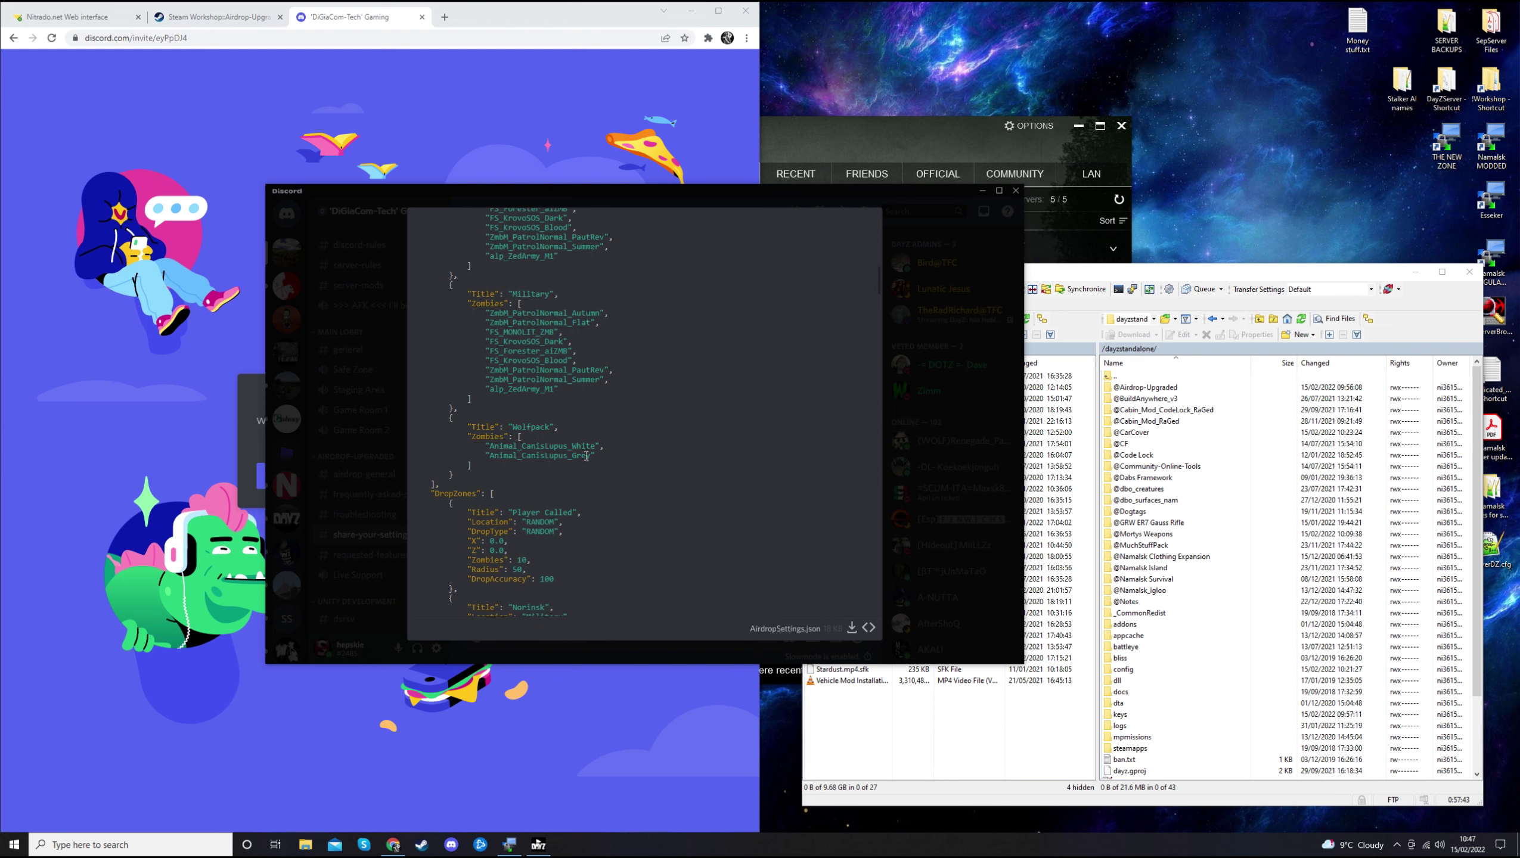
scroll(586, 456, "down", 6)
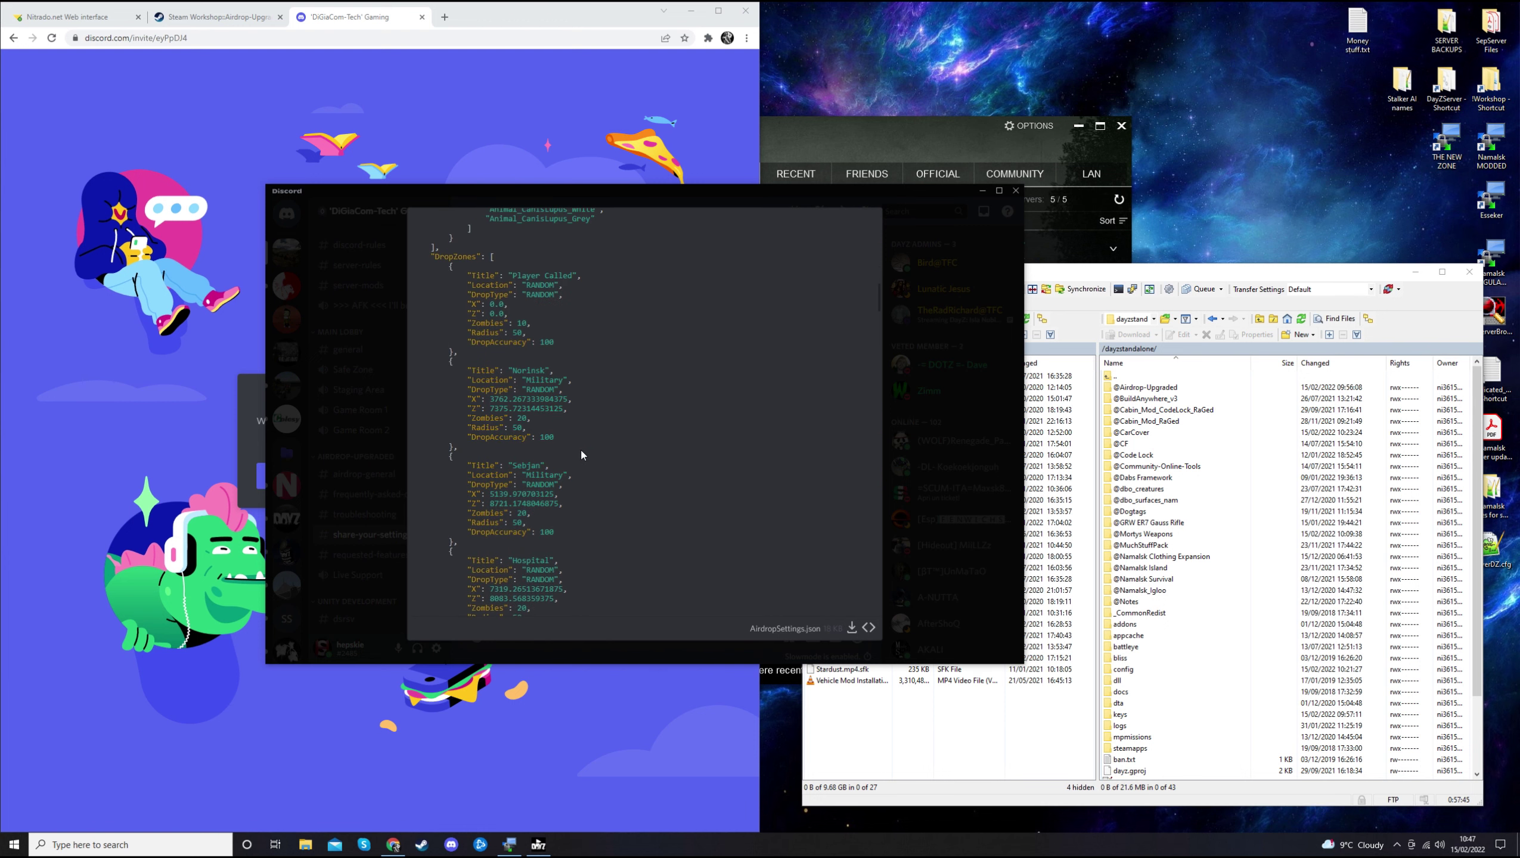
Switch to WinSCP, open AirdropSettings.json from the server's config/Airdrop folder for editing, and find its DropZones section.
left_click(1171, 273)
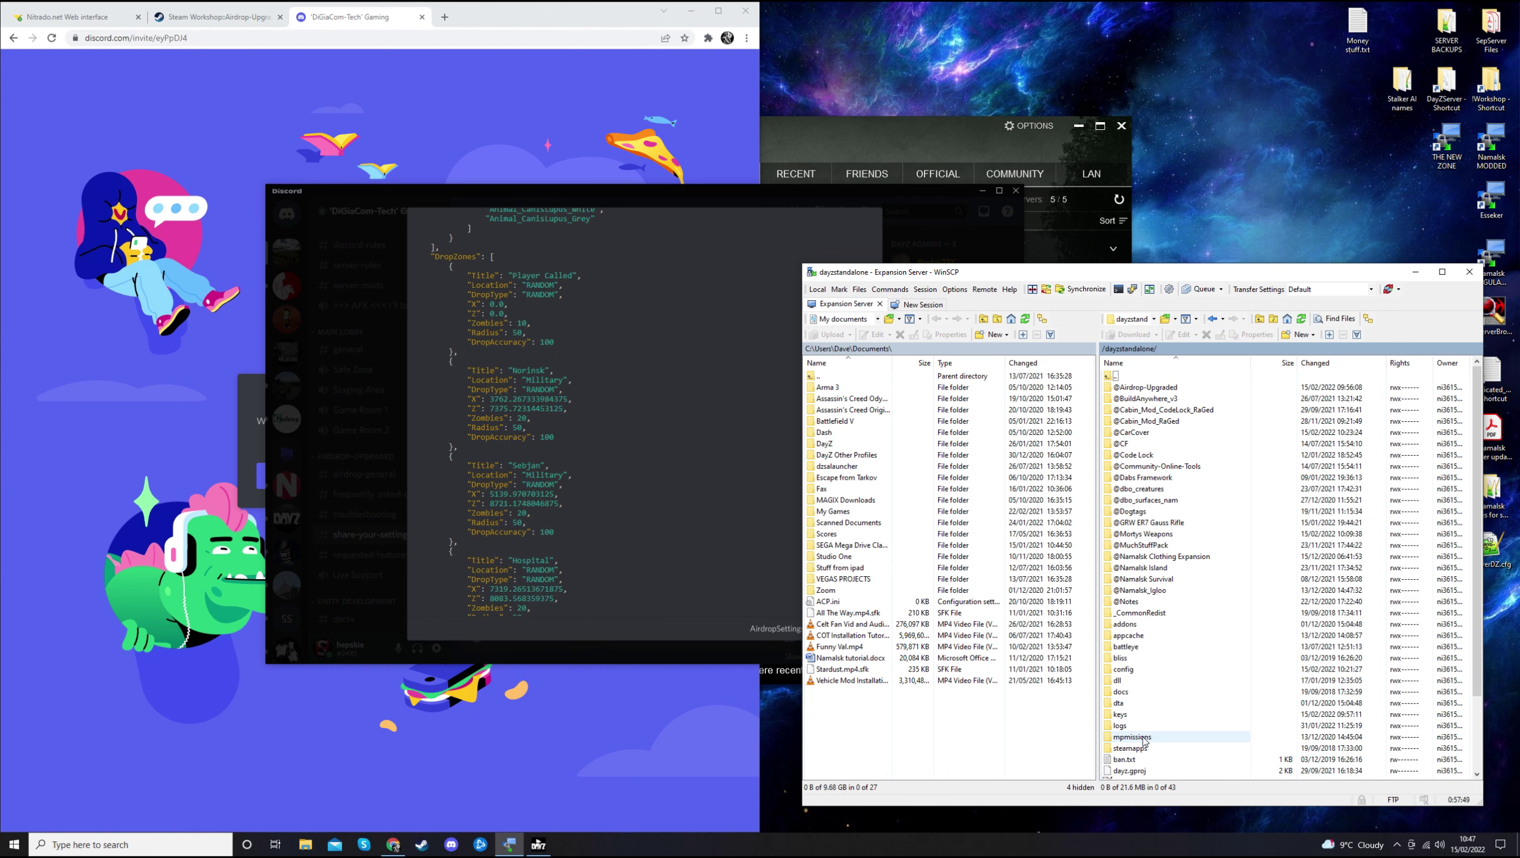
left_click(1134, 672)
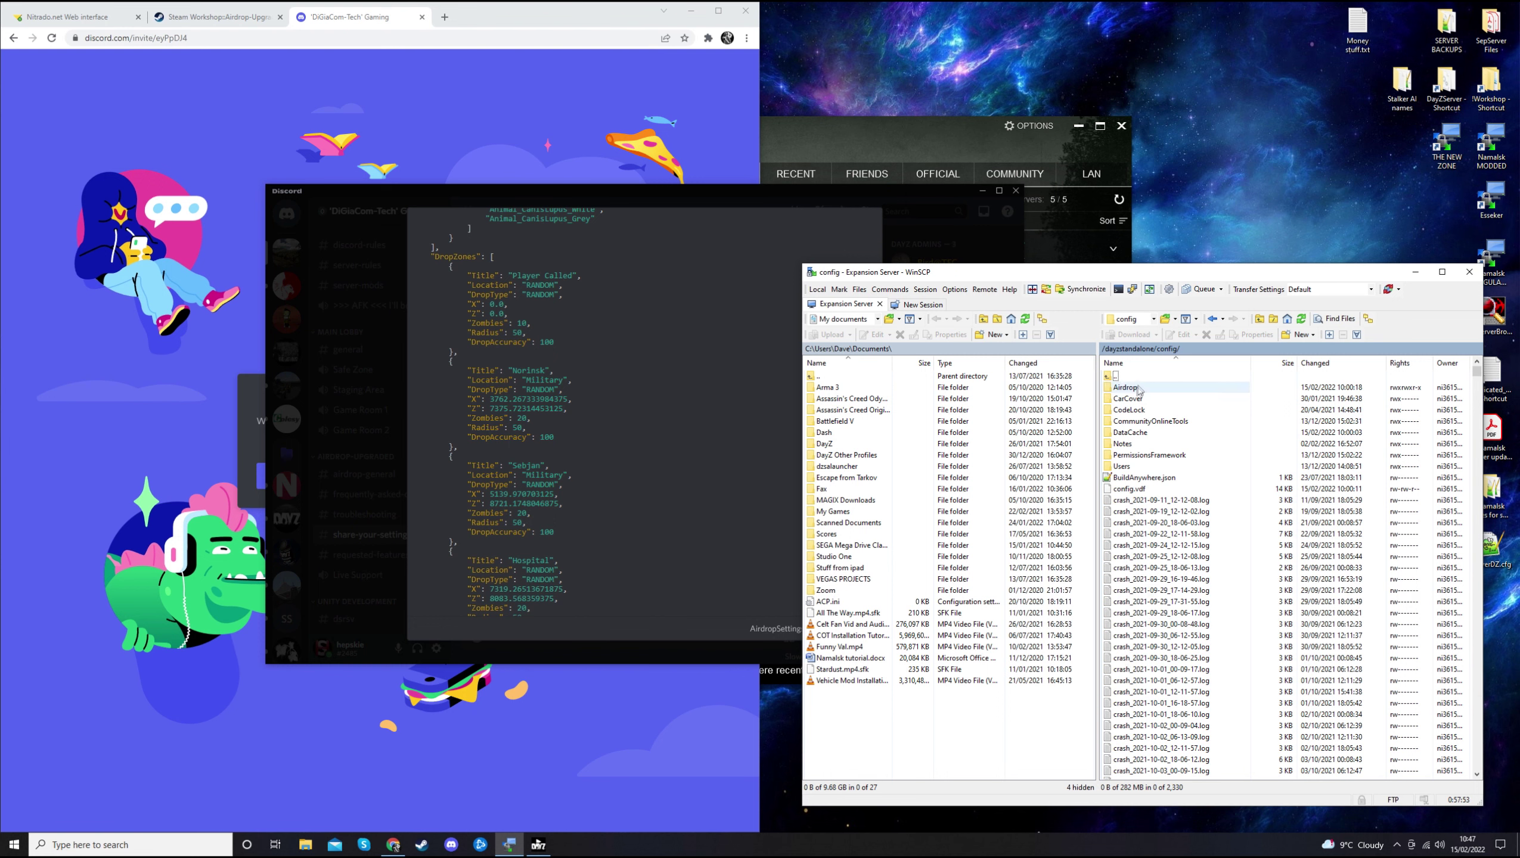
double_click(1141, 389)
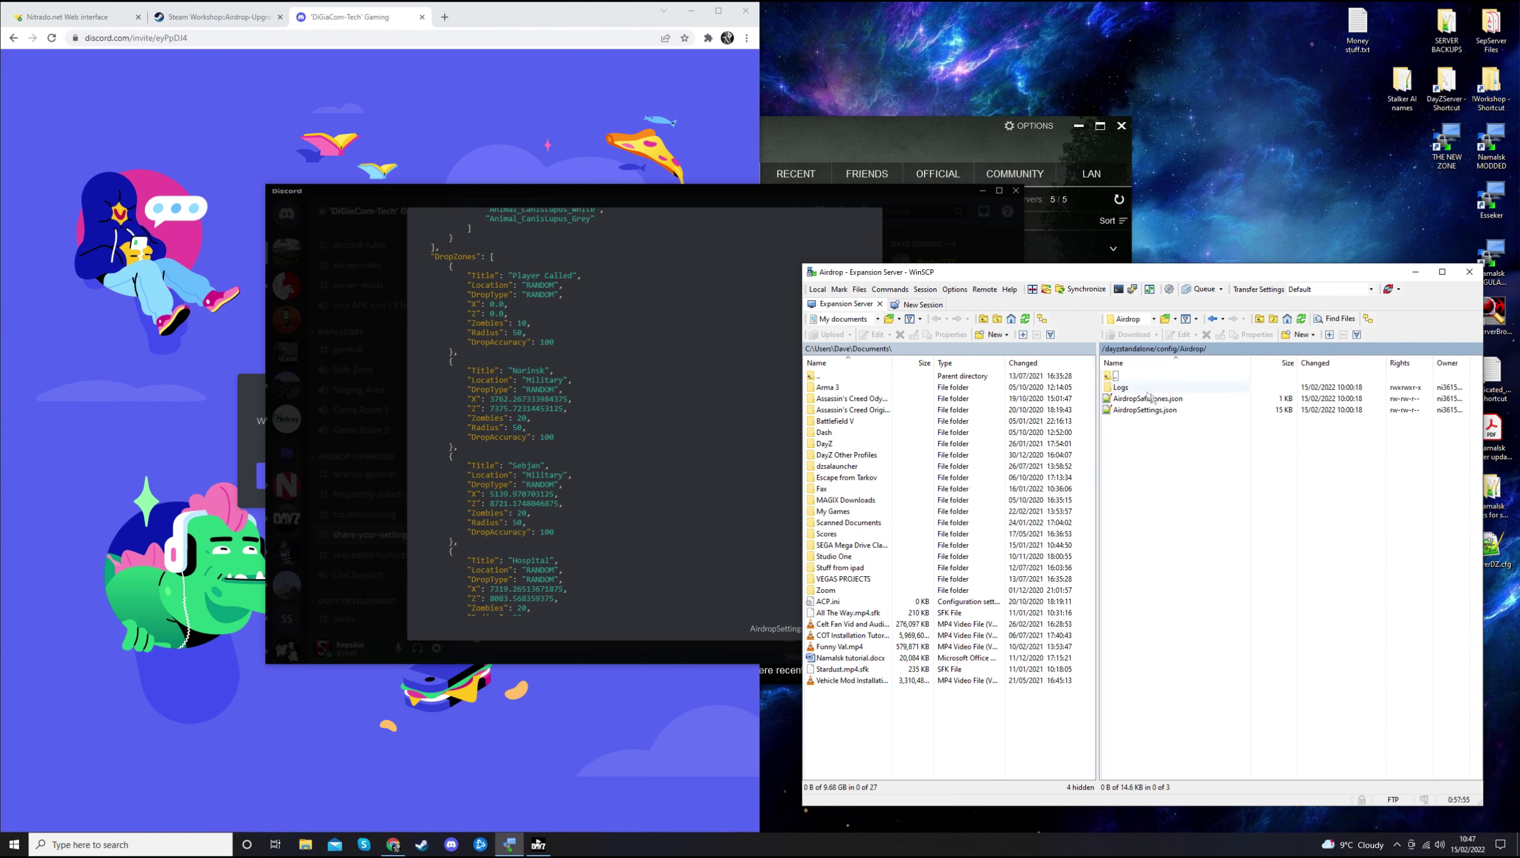
left_click(1145, 411)
double_click(1145, 412)
left_click_drag(724, 210, 1160, 148)
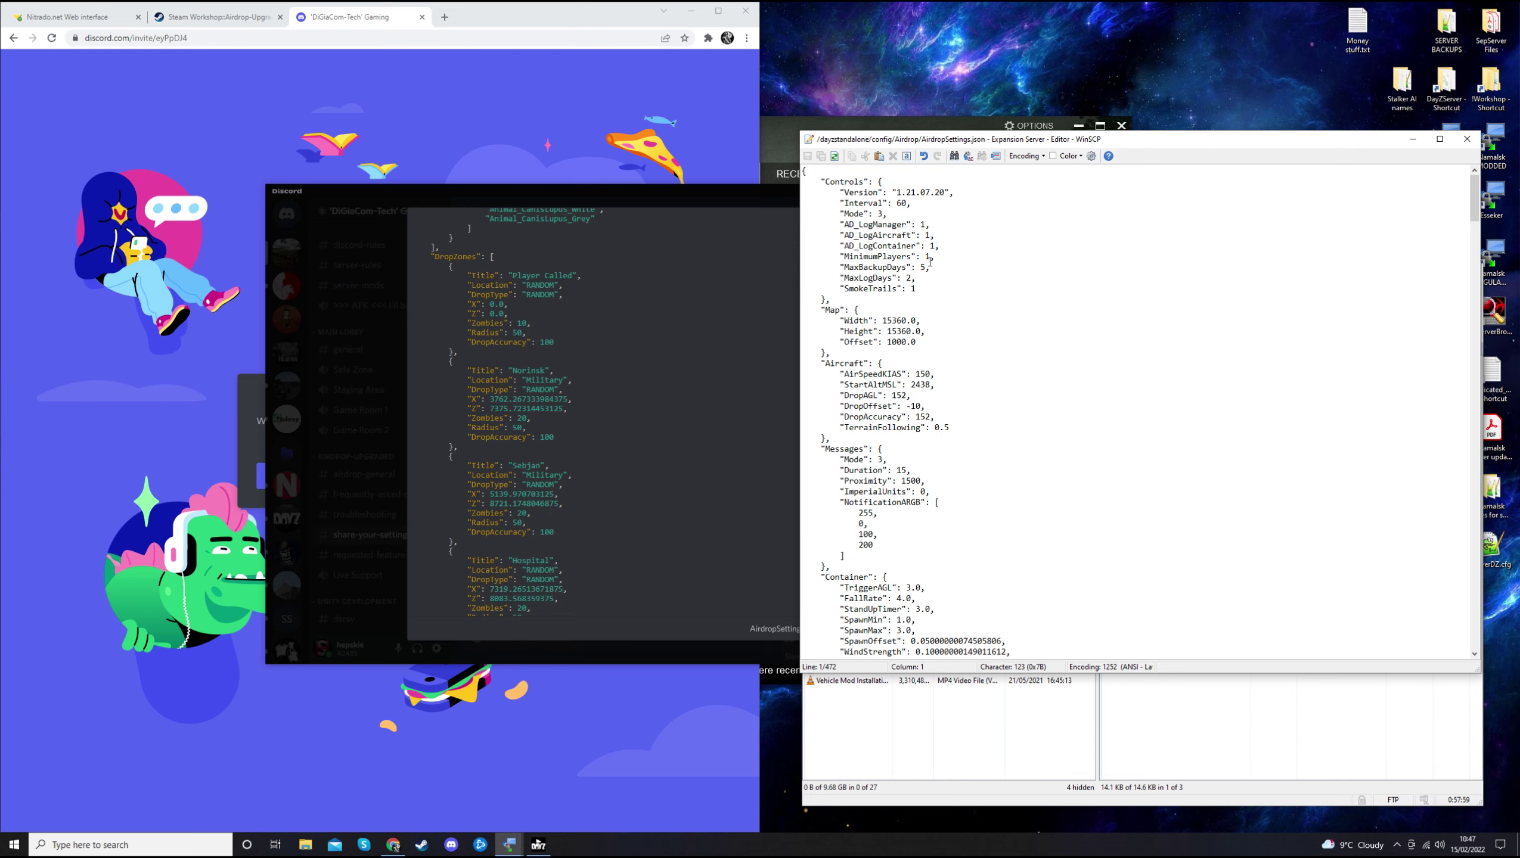
scroll(930, 262, "down", 13)
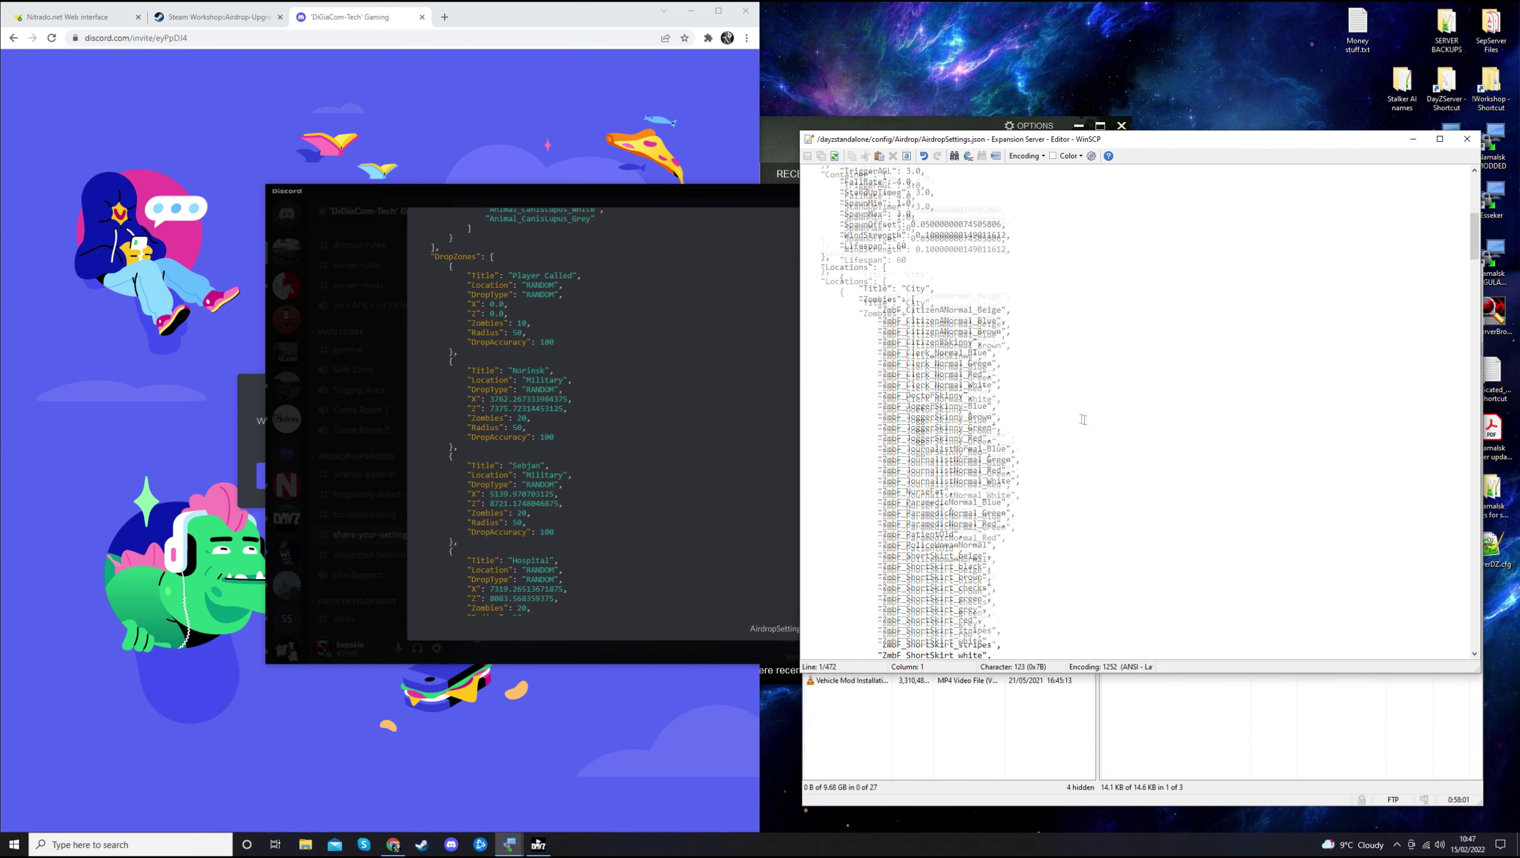
scroll(1083, 419, "down", 20)
left_click(1055, 450)
scroll(1061, 445, "down", 7)
left_click_drag(1474, 325, 1477, 404)
left_click_drag(1476, 407, 1476, 426)
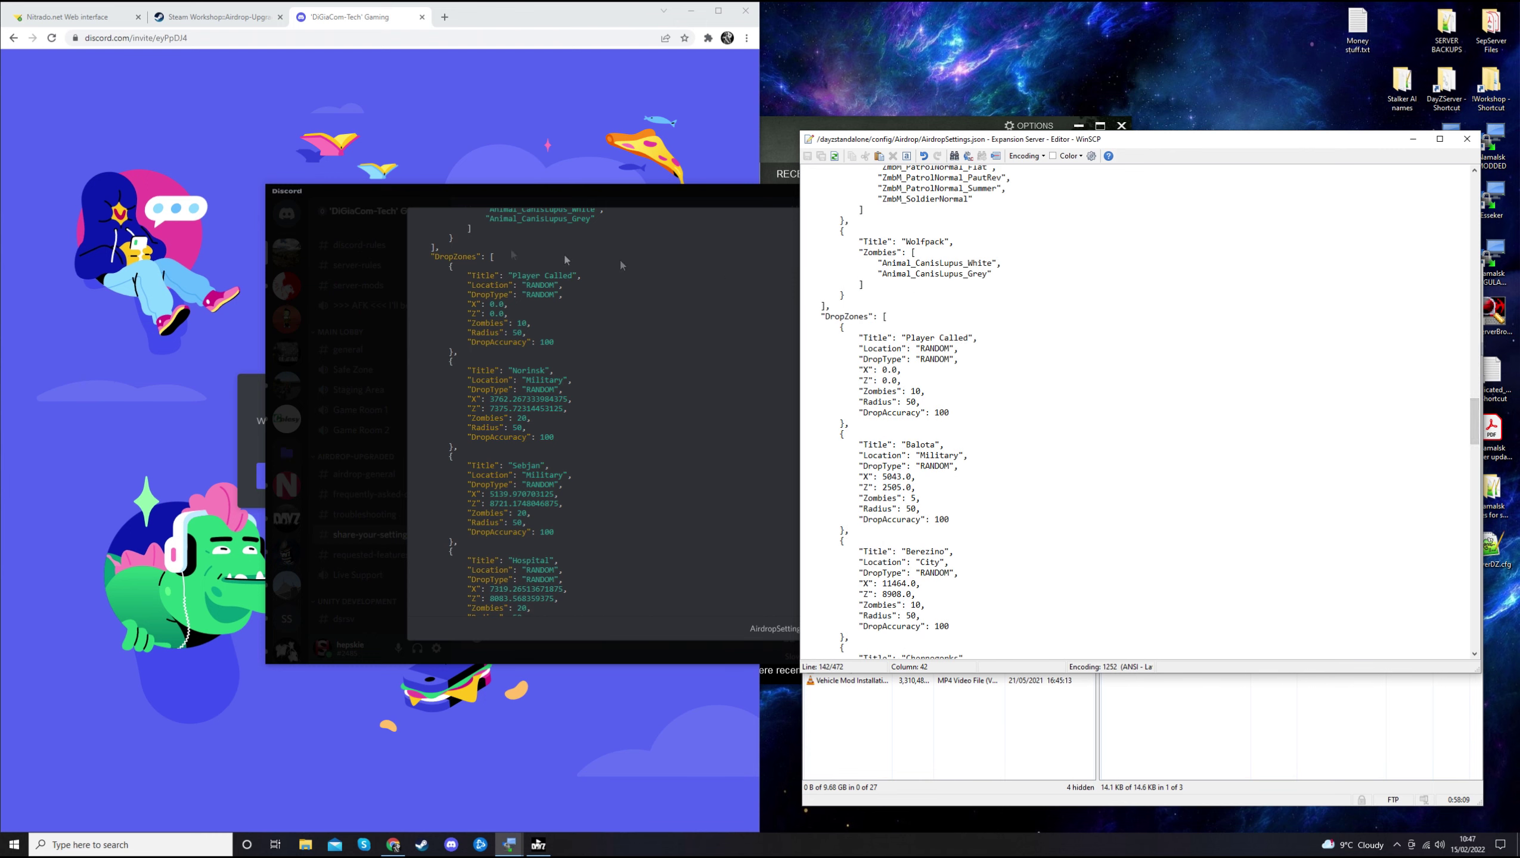
Copy the whole DropZones block, from its heading through the Nemsk entry and closing bracket, from the shared Namalsk settings in Discord.
left_click(443, 255)
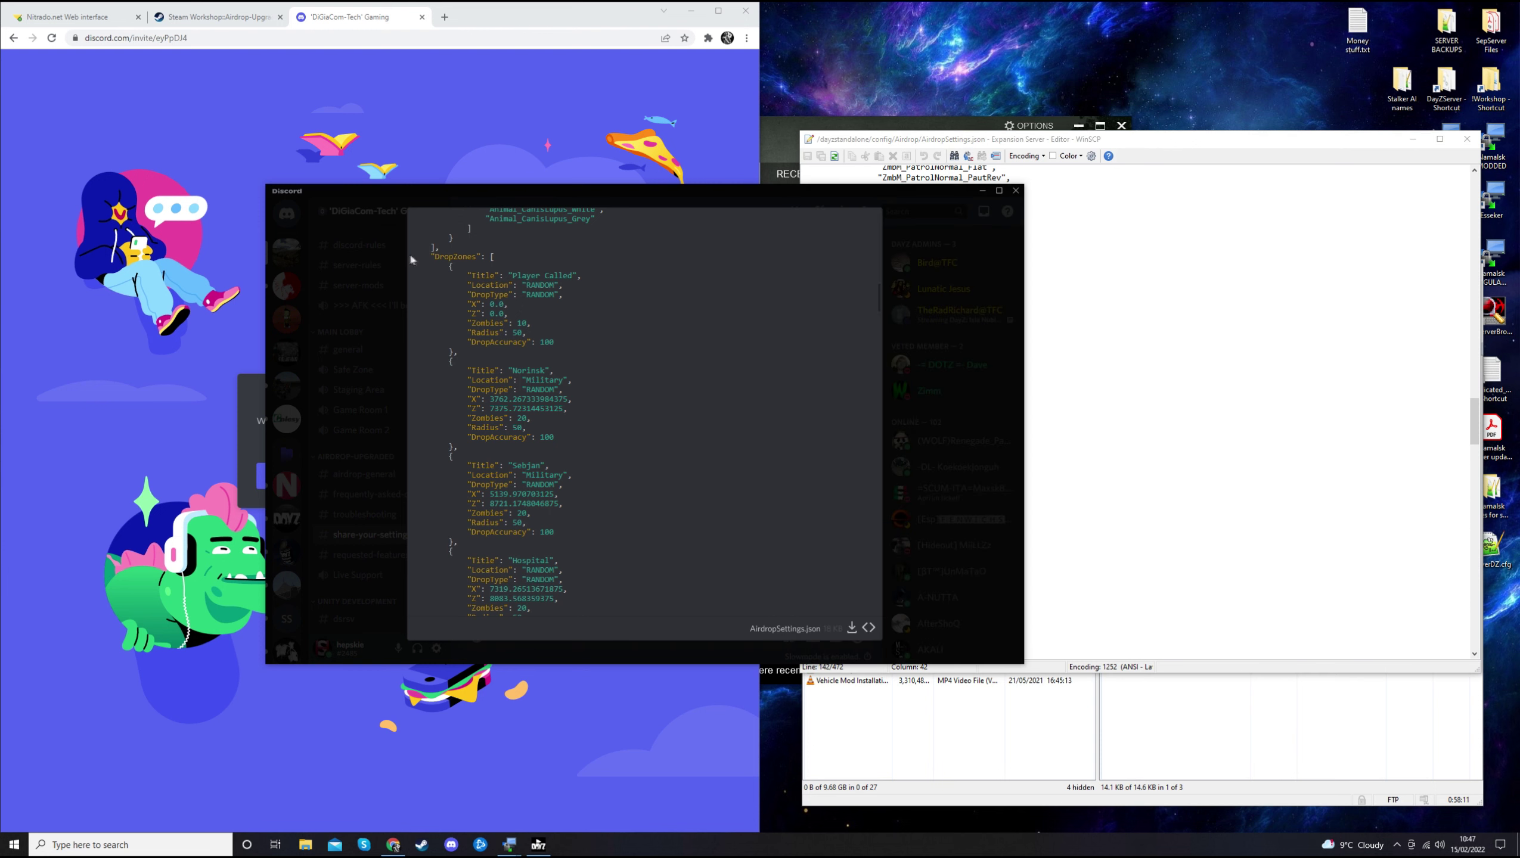
left_click_drag(418, 260, 576, 442)
scroll(629, 466, "up", 4)
scroll(630, 465, "up", 10)
scroll(633, 521, "down", 5)
scroll(634, 522, "down", 10)
left_click(447, 497)
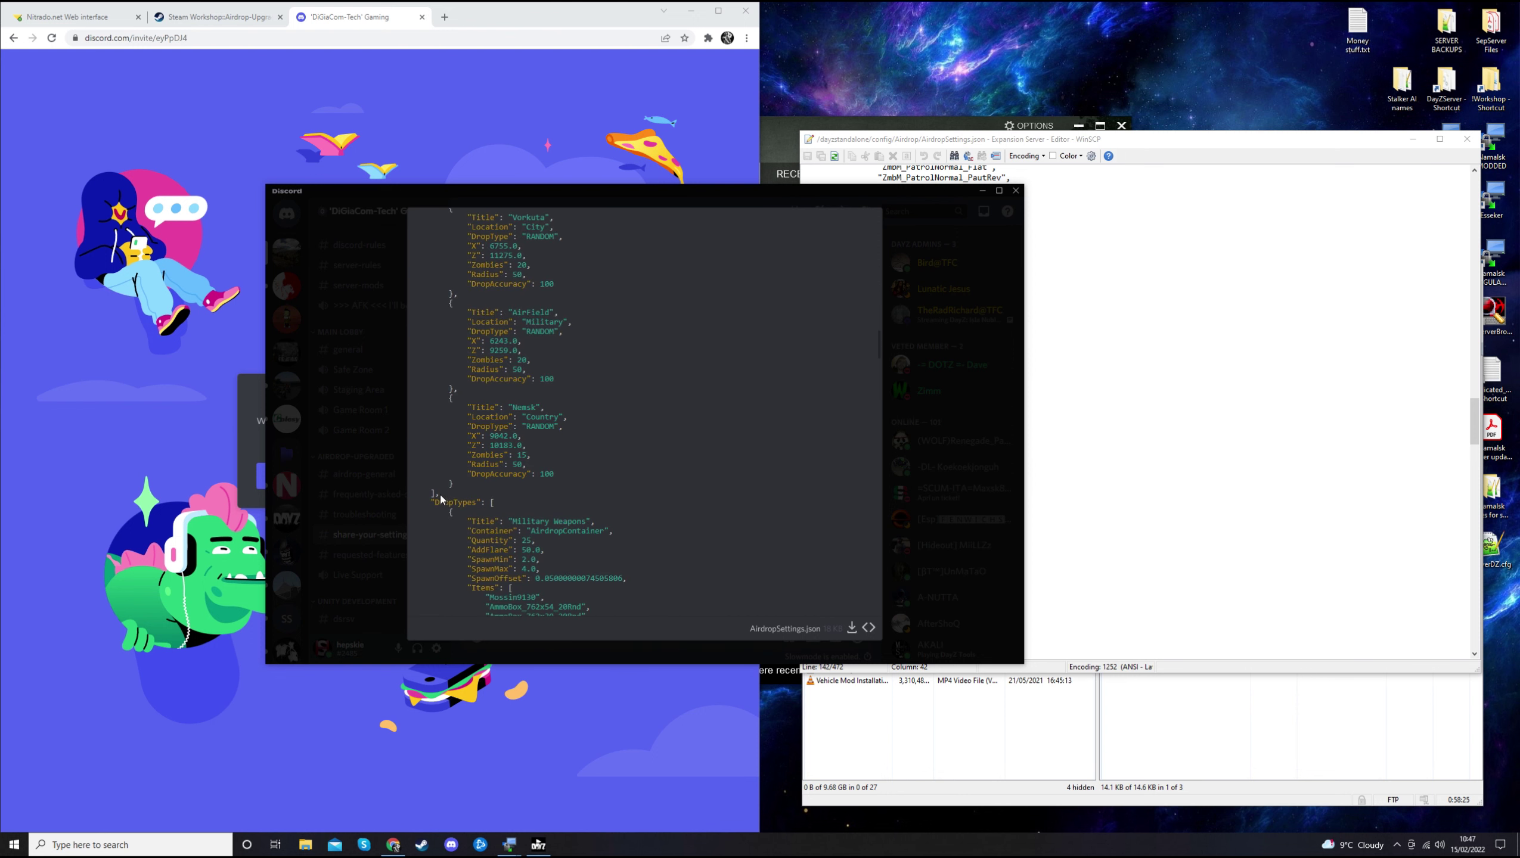
left_click_drag(443, 497, 409, 274)
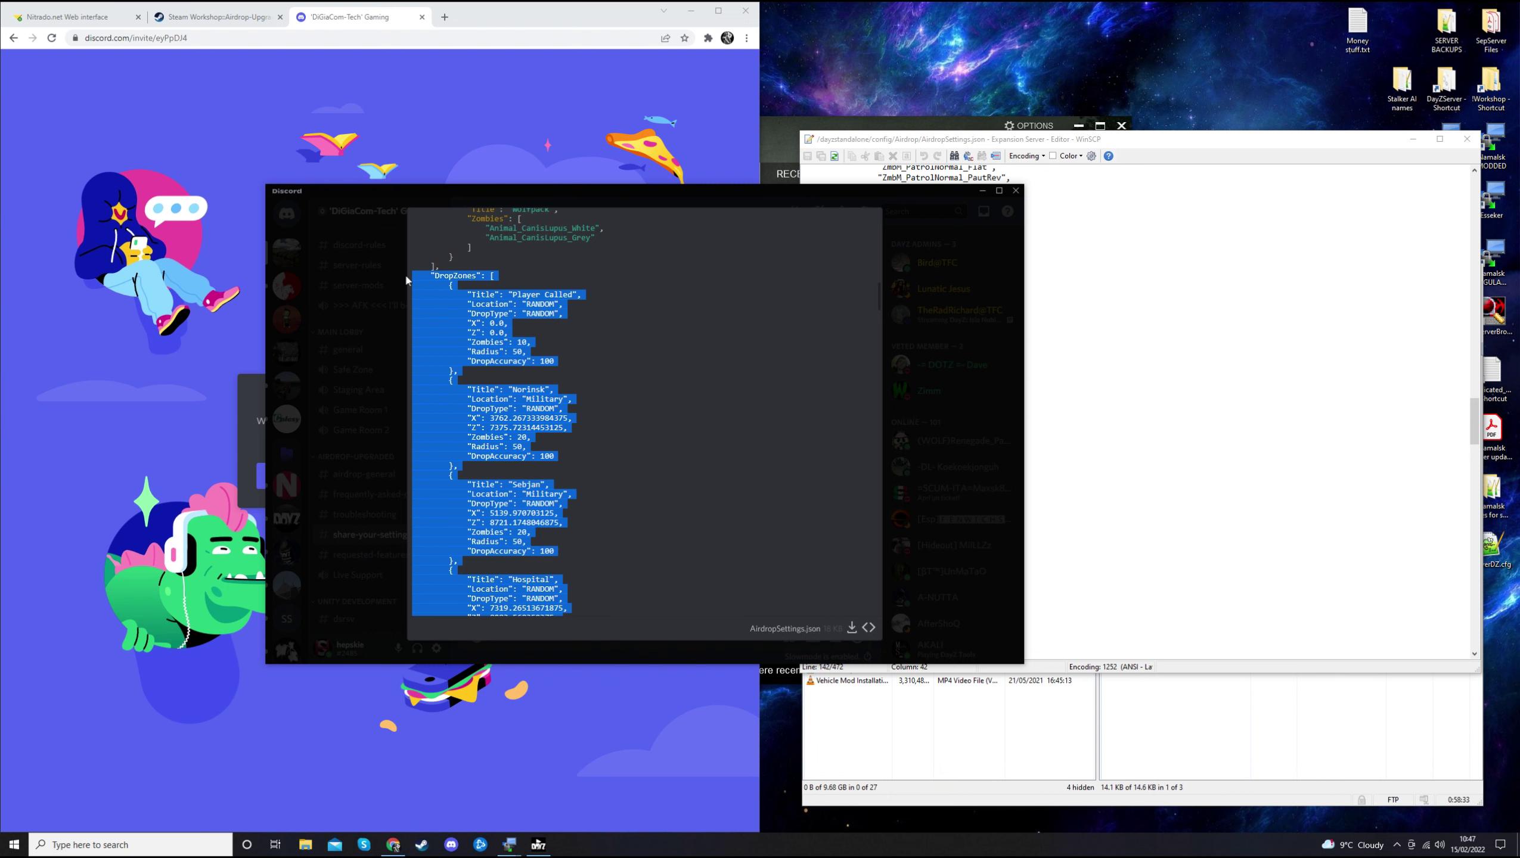
scroll(452, 314, "down", 10)
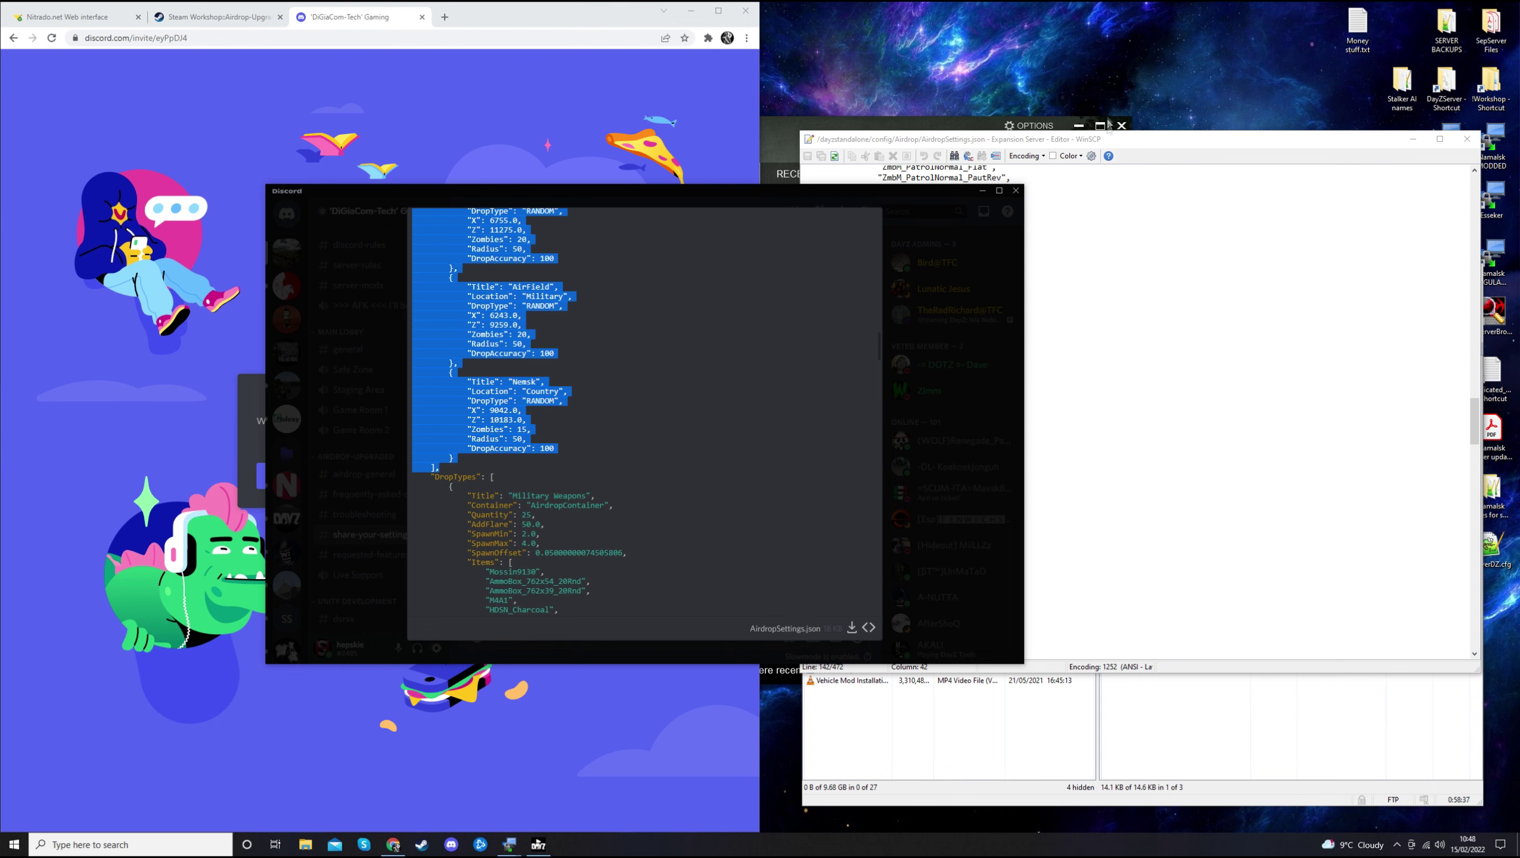
Replace the entire DropZones block in the server's AirdropSettings.json with the copied Namalsk one, keeping the DropTypes heading on its own line.
left_click(1108, 140)
scroll(994, 440, "down", 20)
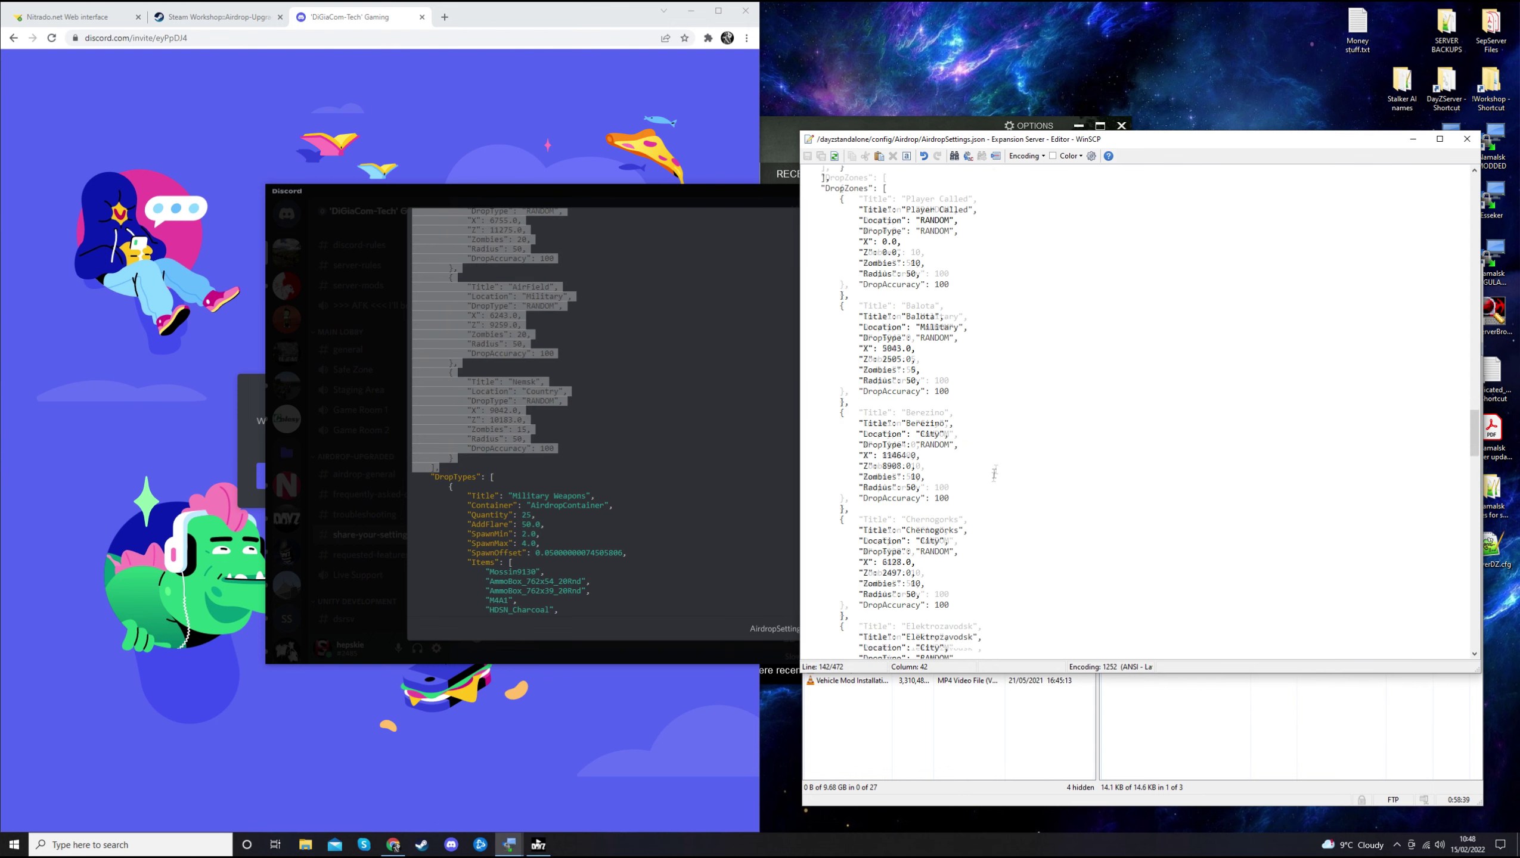
scroll(1007, 502, "down", 20)
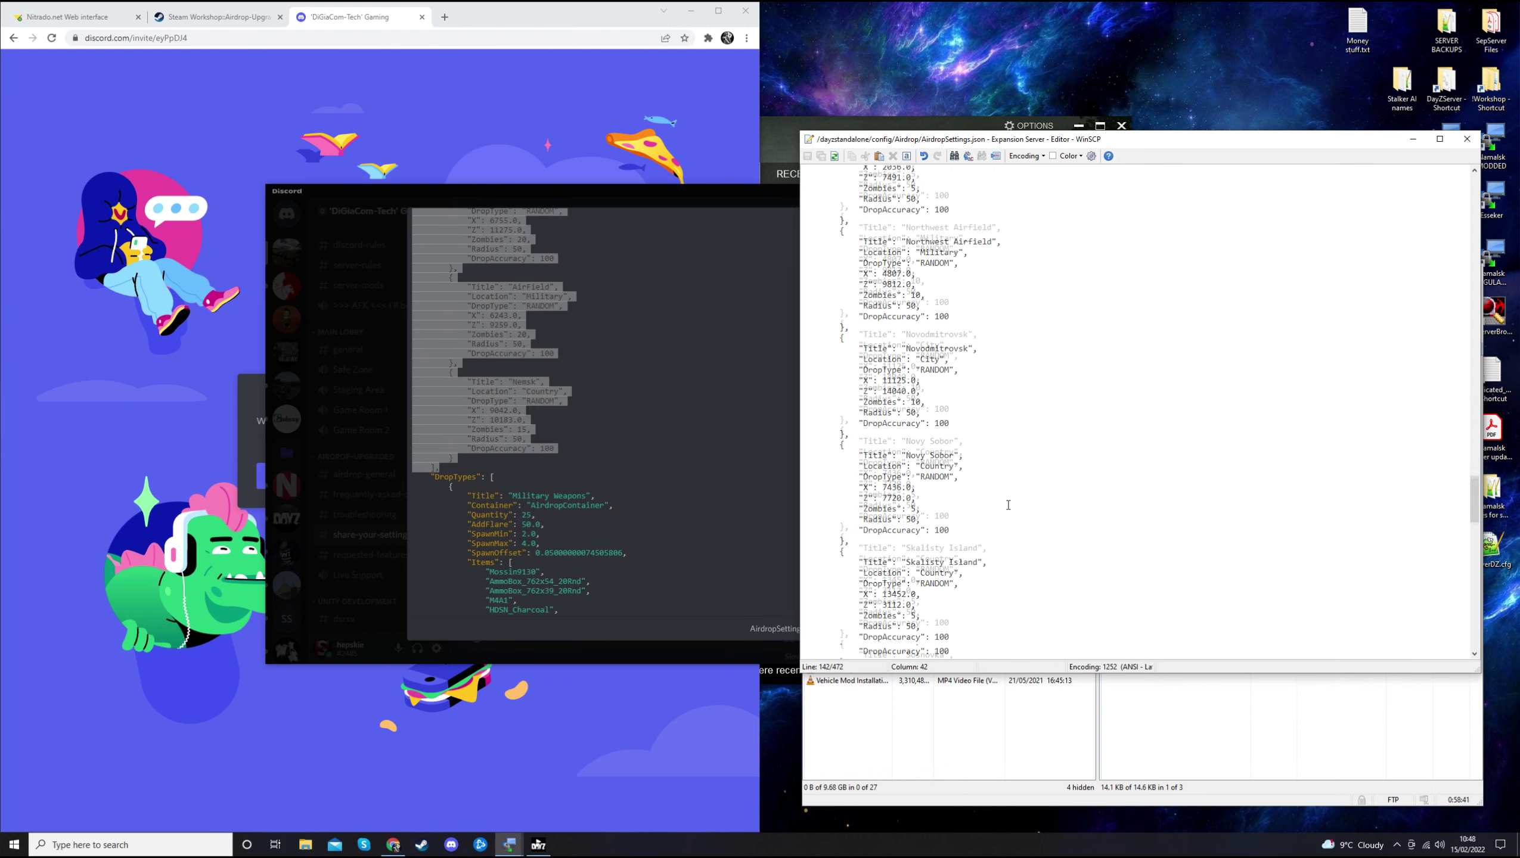
scroll(1008, 505, "up", 1)
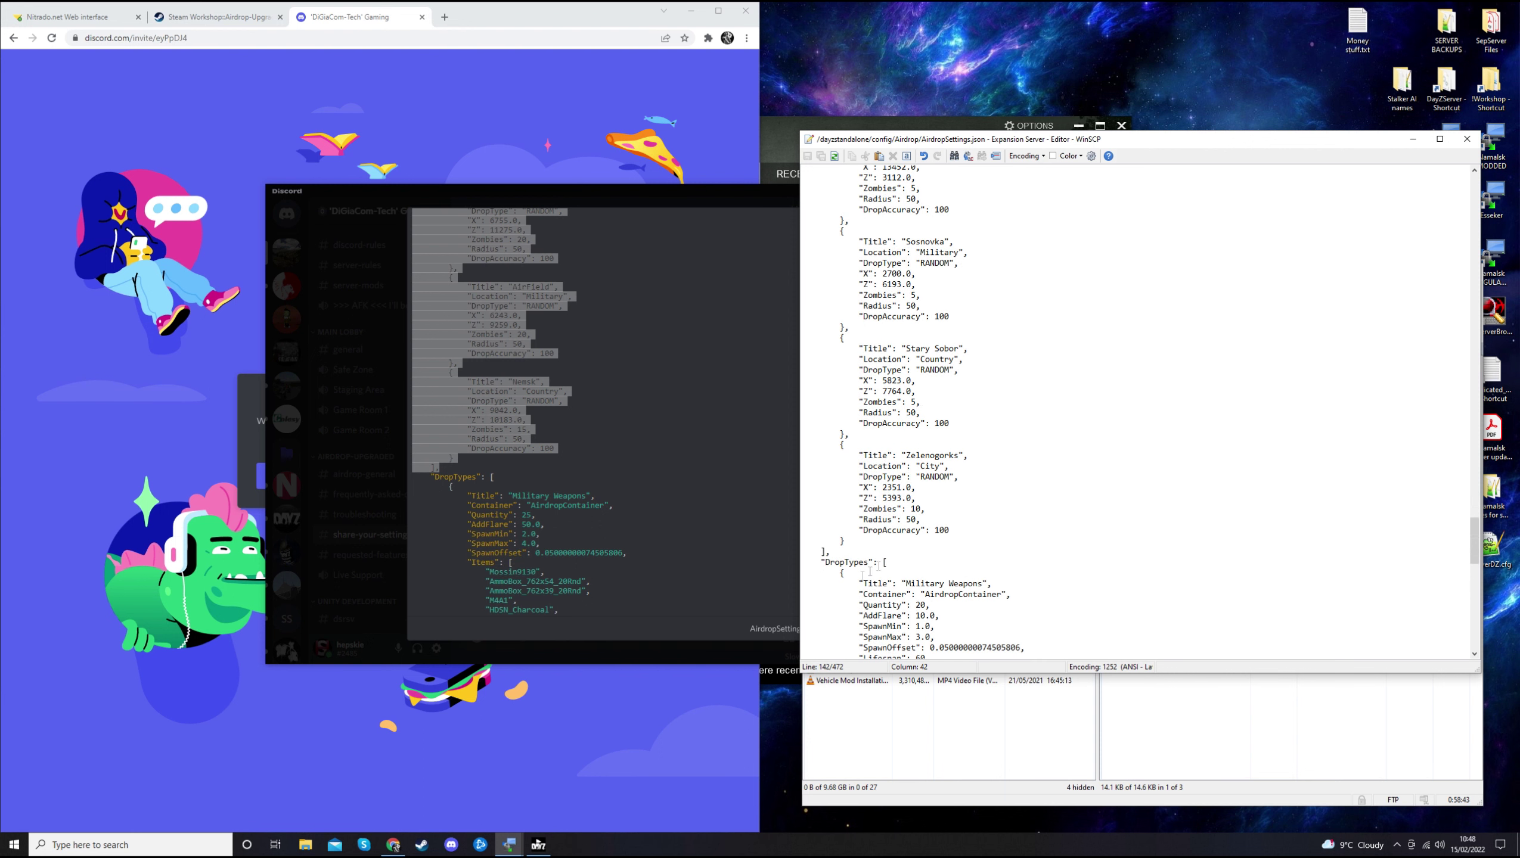
left_click_drag(834, 552, 794, 284)
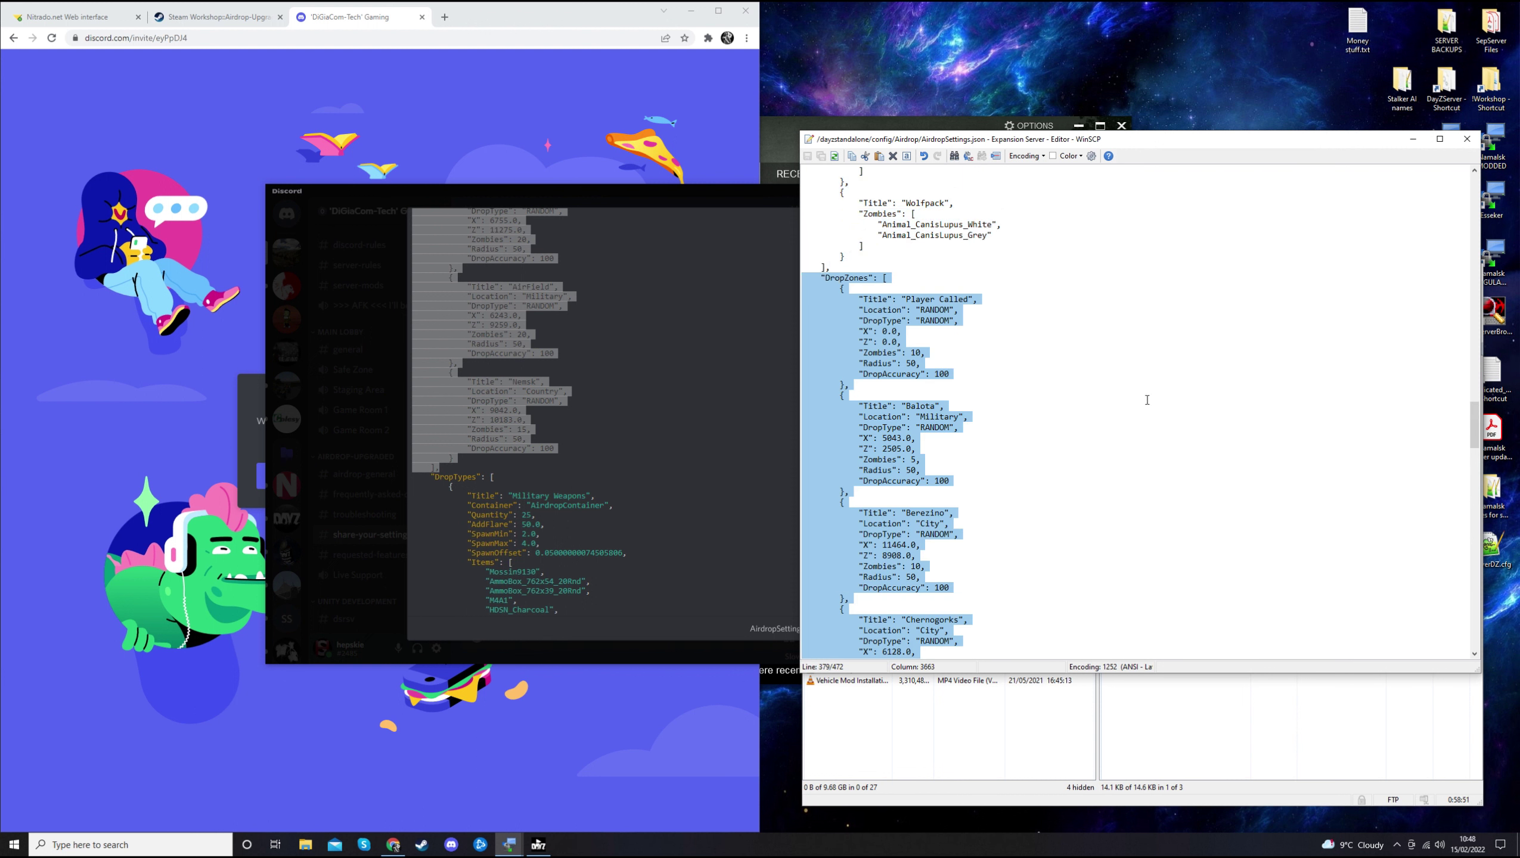
key("ctrl+v")
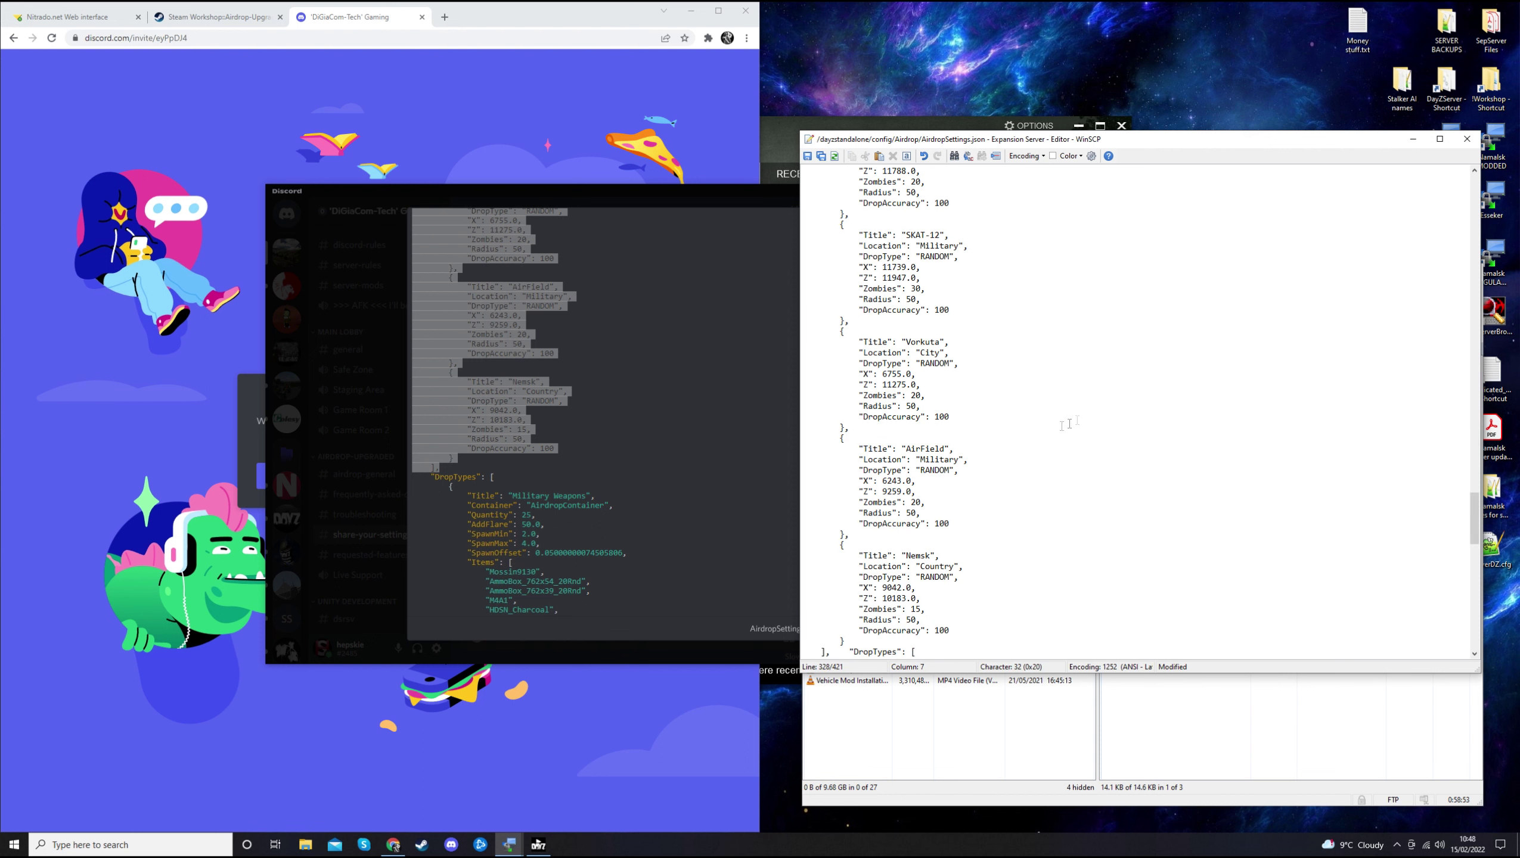
scroll(1026, 497, "down", 3)
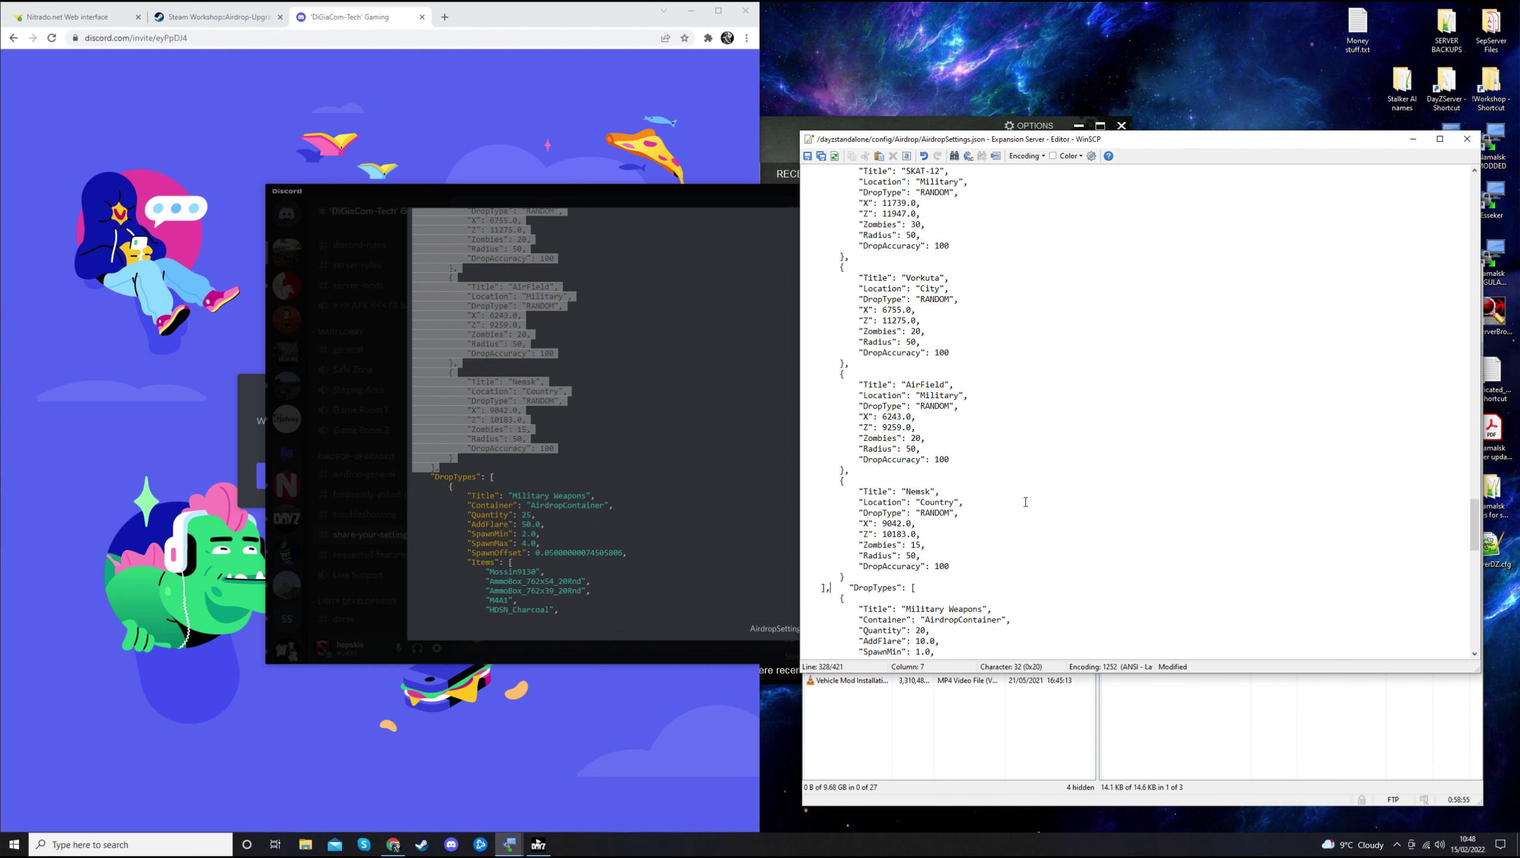
key("Return")
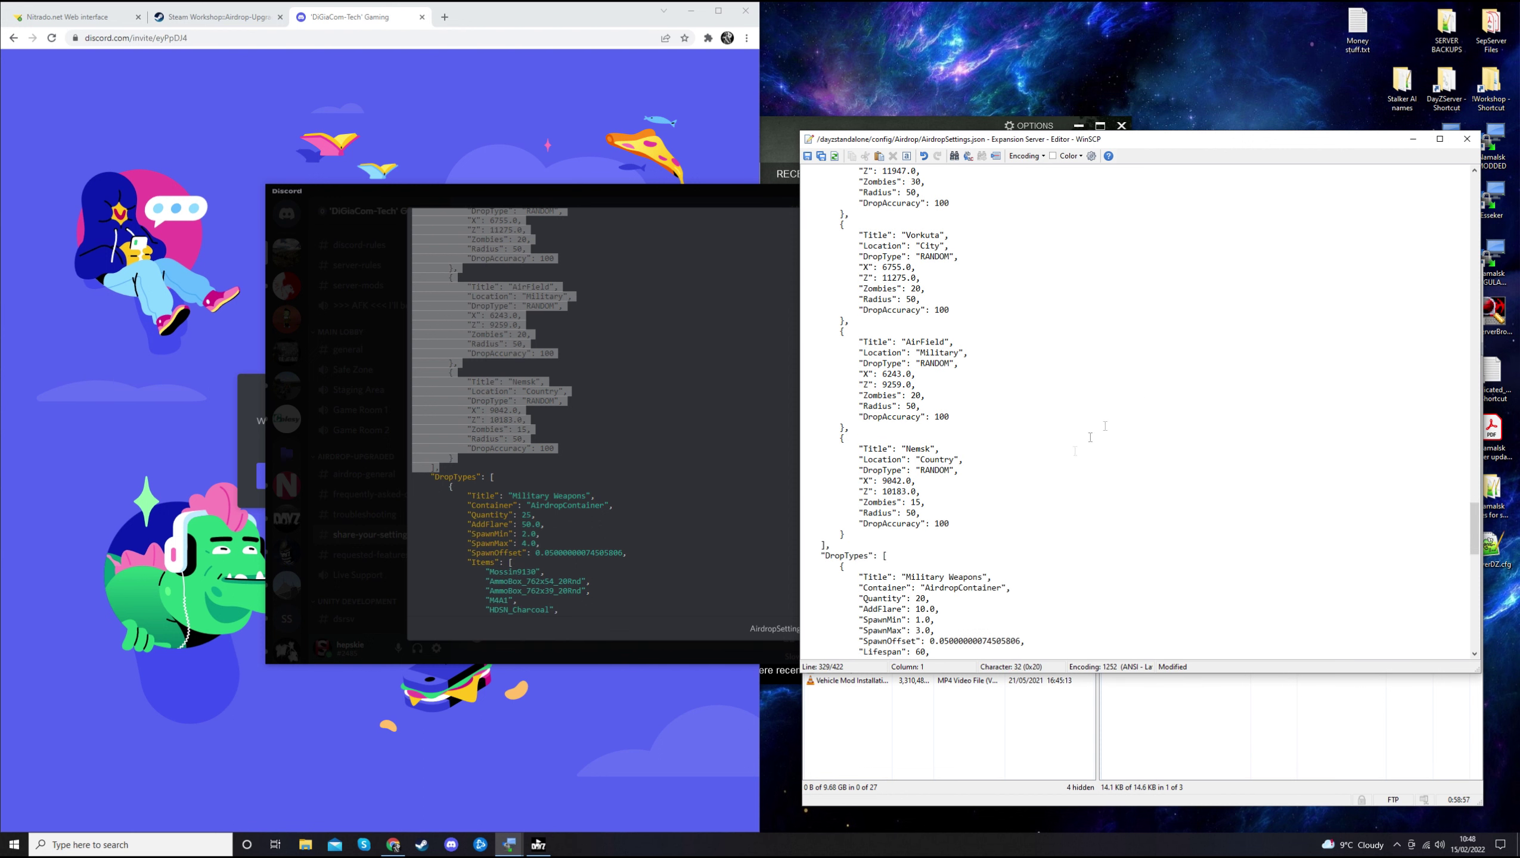
scroll(1116, 376, "up", 5)
scroll(1117, 376, "up", 15)
scroll(1116, 376, "up", 7)
scroll(975, 413, "up", 1)
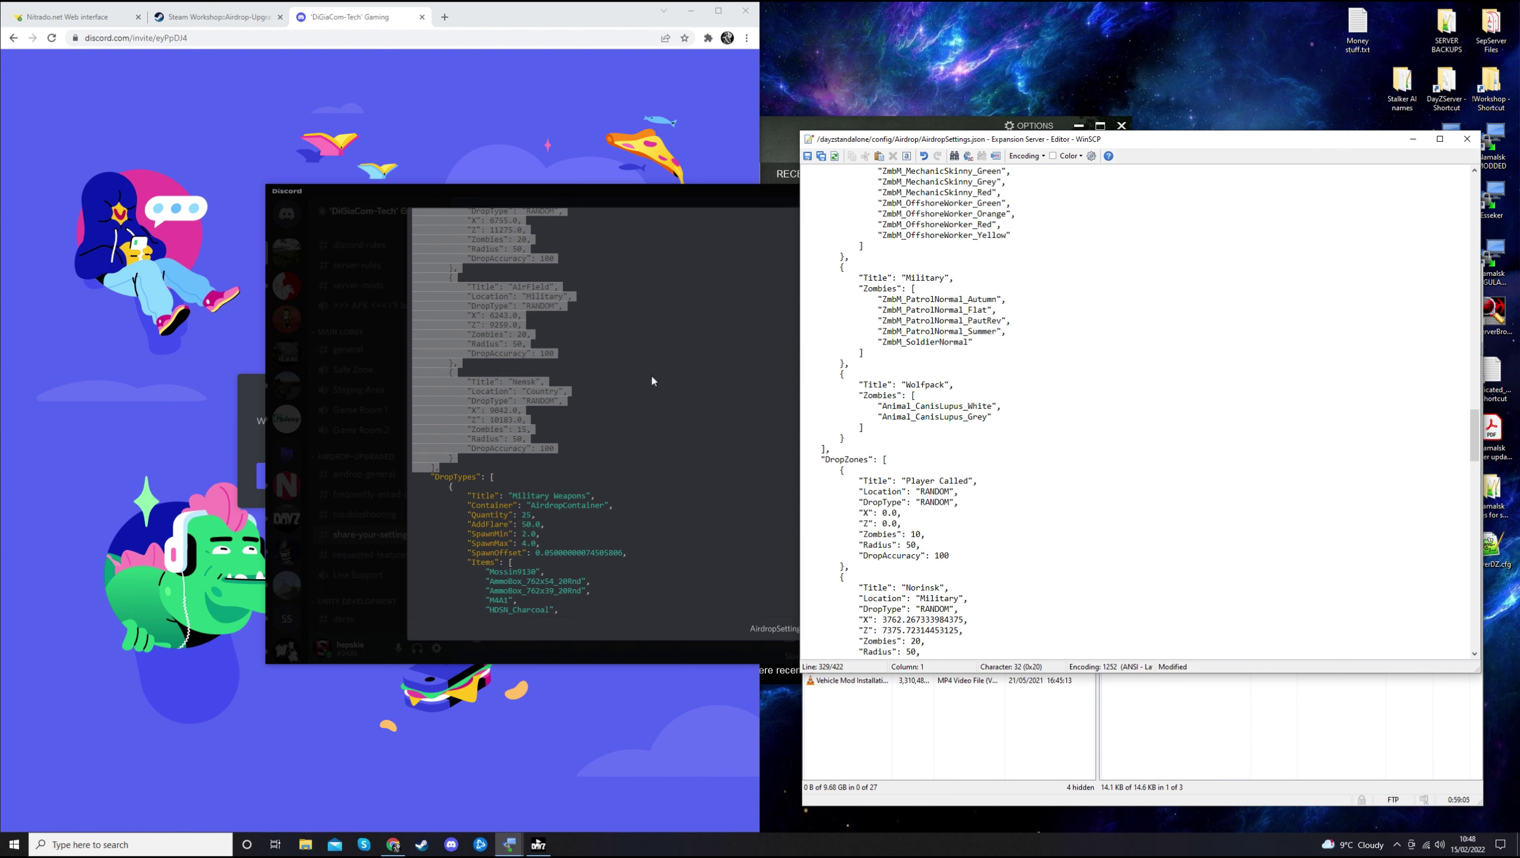
Copy the Map width and height of 12800.0 from the shared file over the server file's values, keeping Offset on its own line.
left_click(586, 408)
scroll(862, 385, "up", 3)
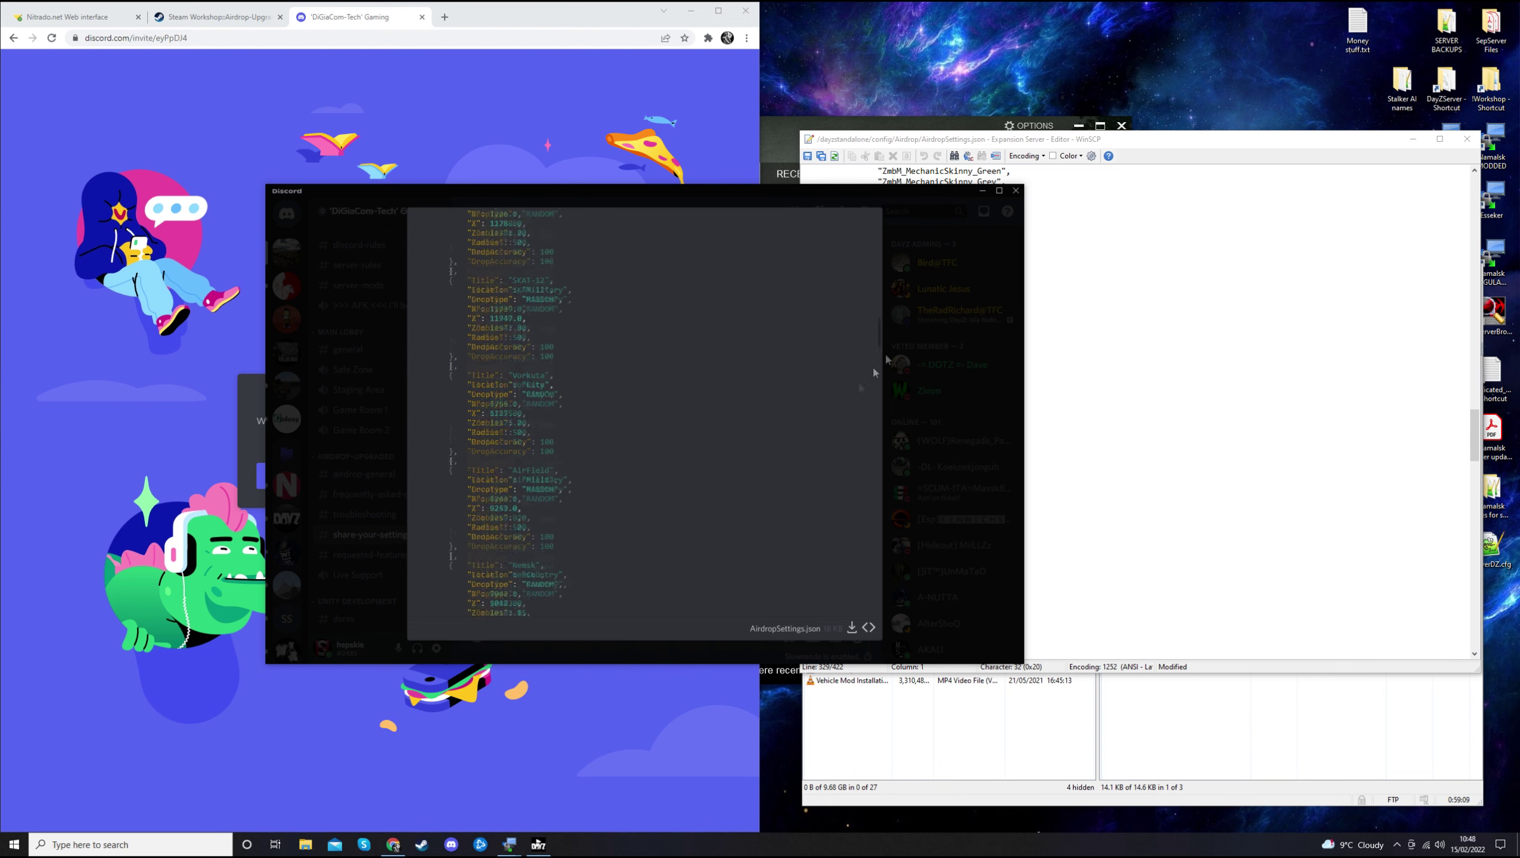
left_click_drag(879, 333, 882, 217)
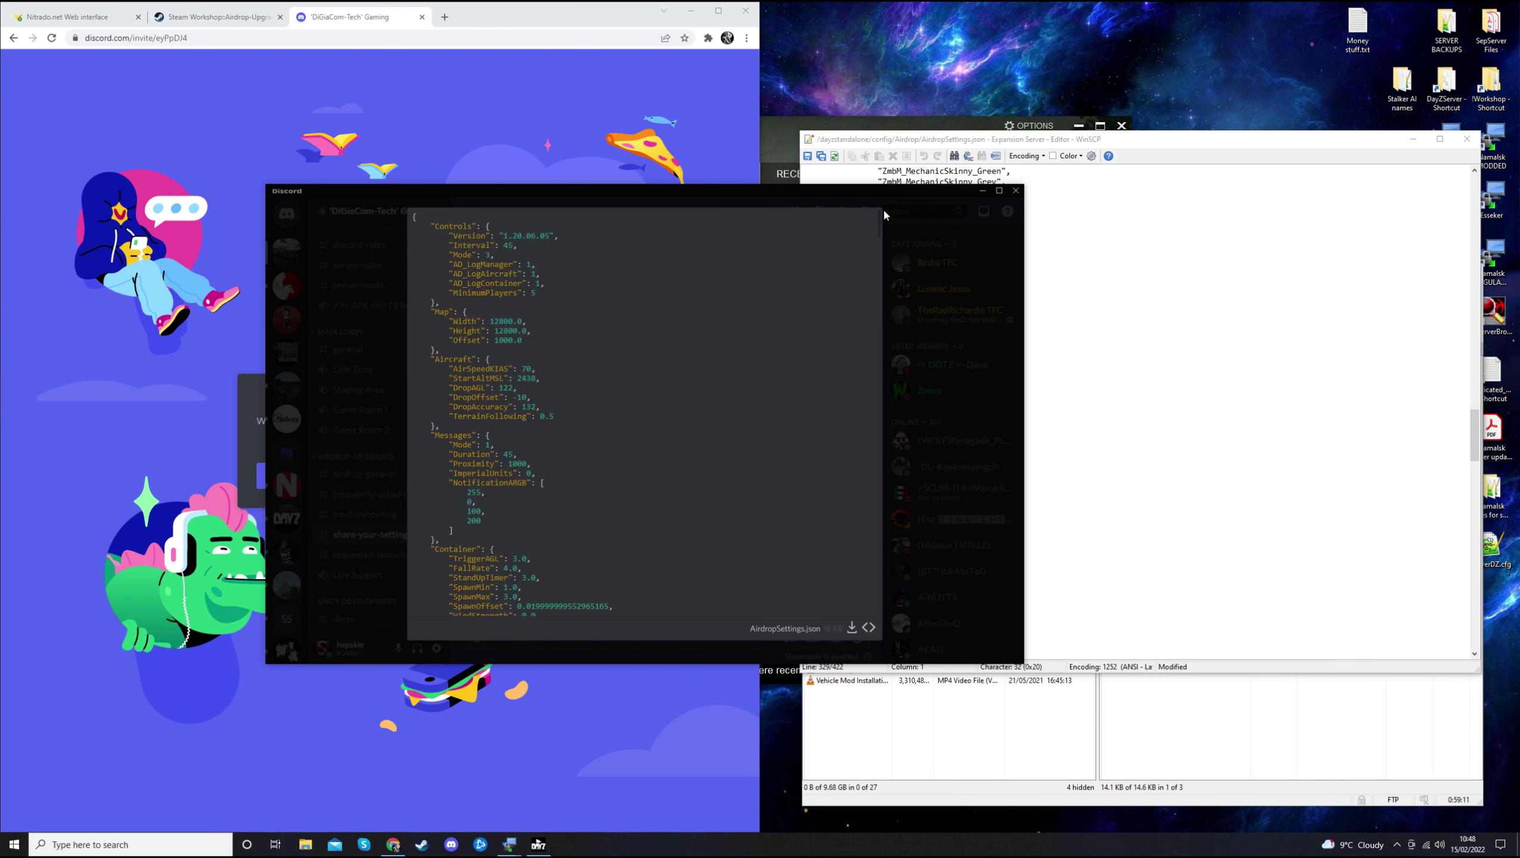
left_click(1131, 142)
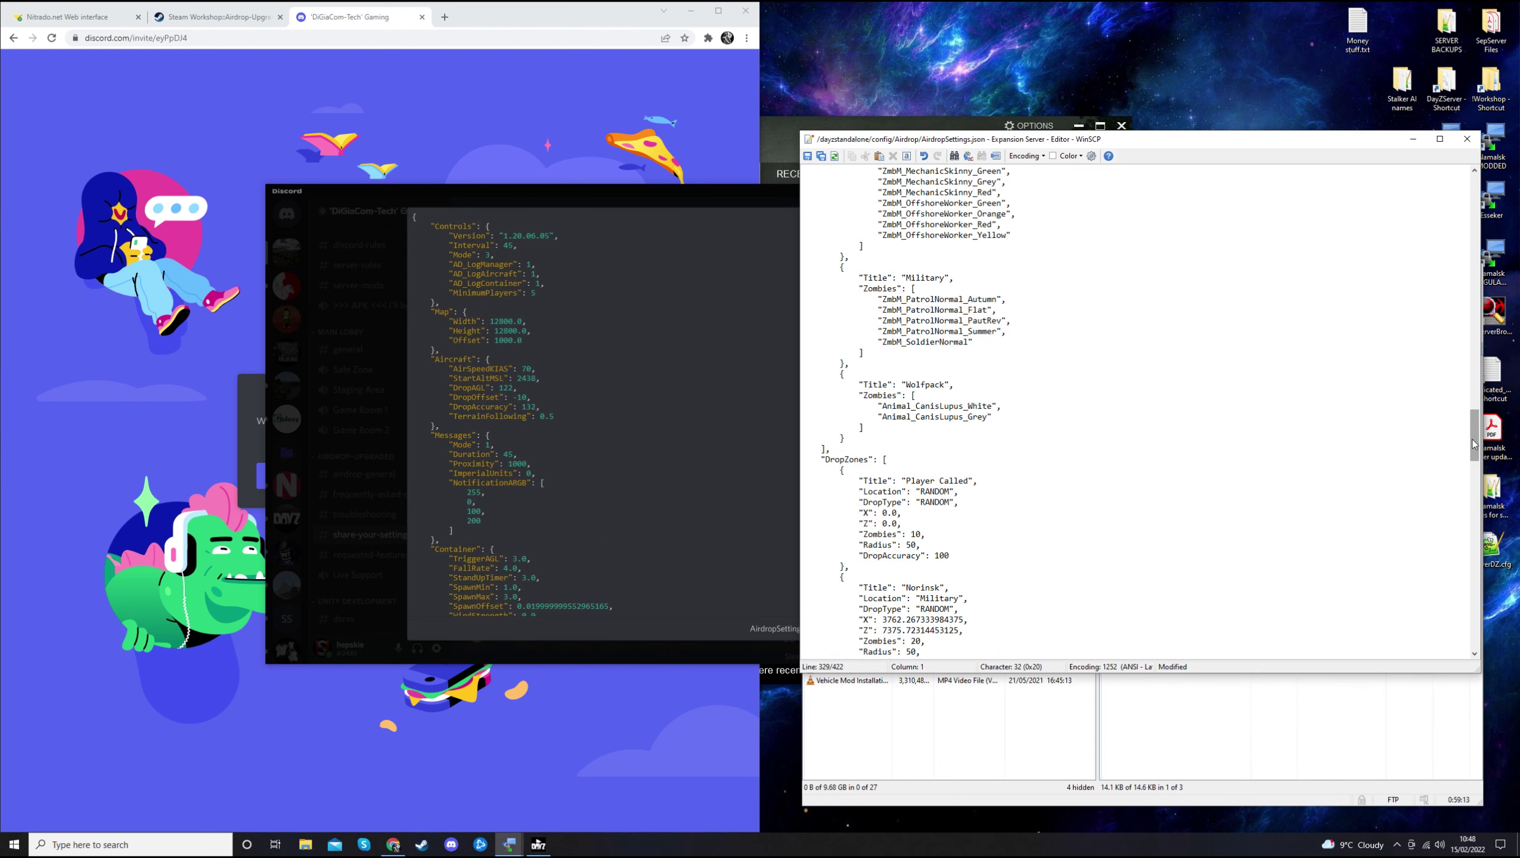
left_click_drag(1475, 434, 1494, 205)
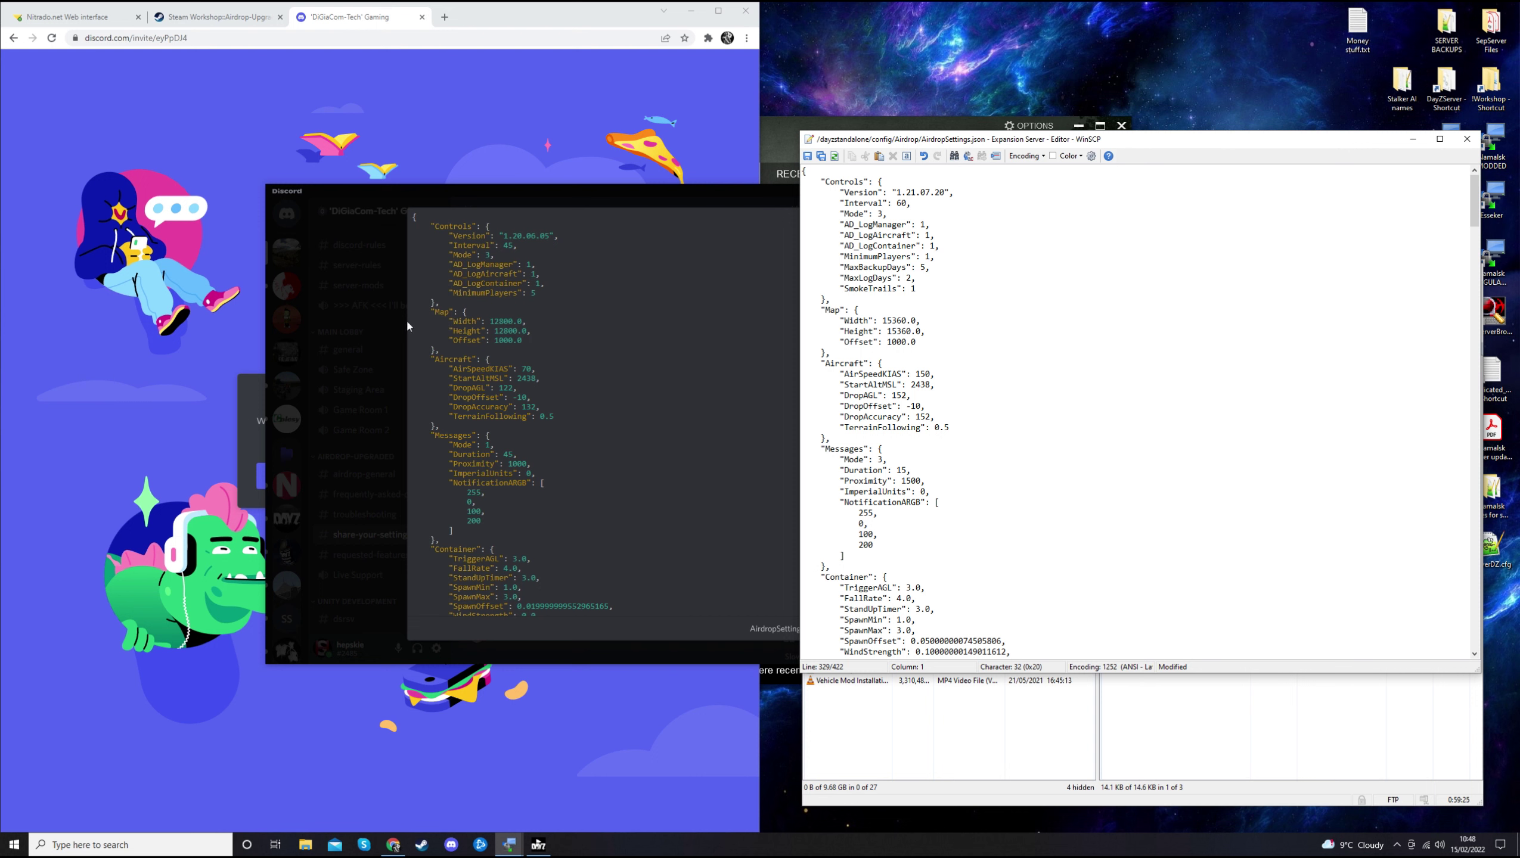
left_click_drag(419, 326, 559, 334)
key("ctrl+c")
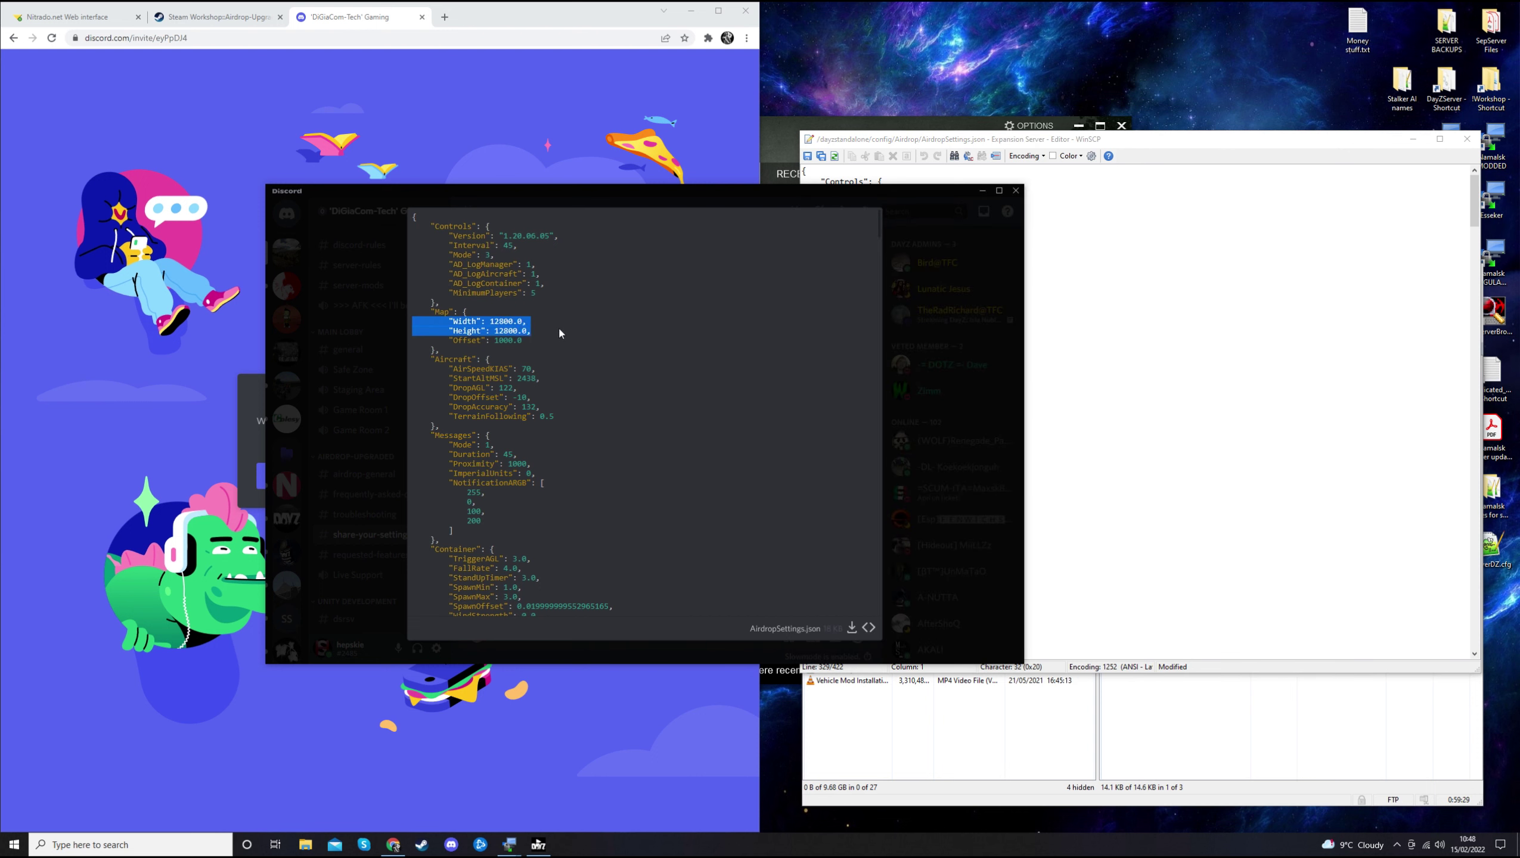
left_click(1099, 142)
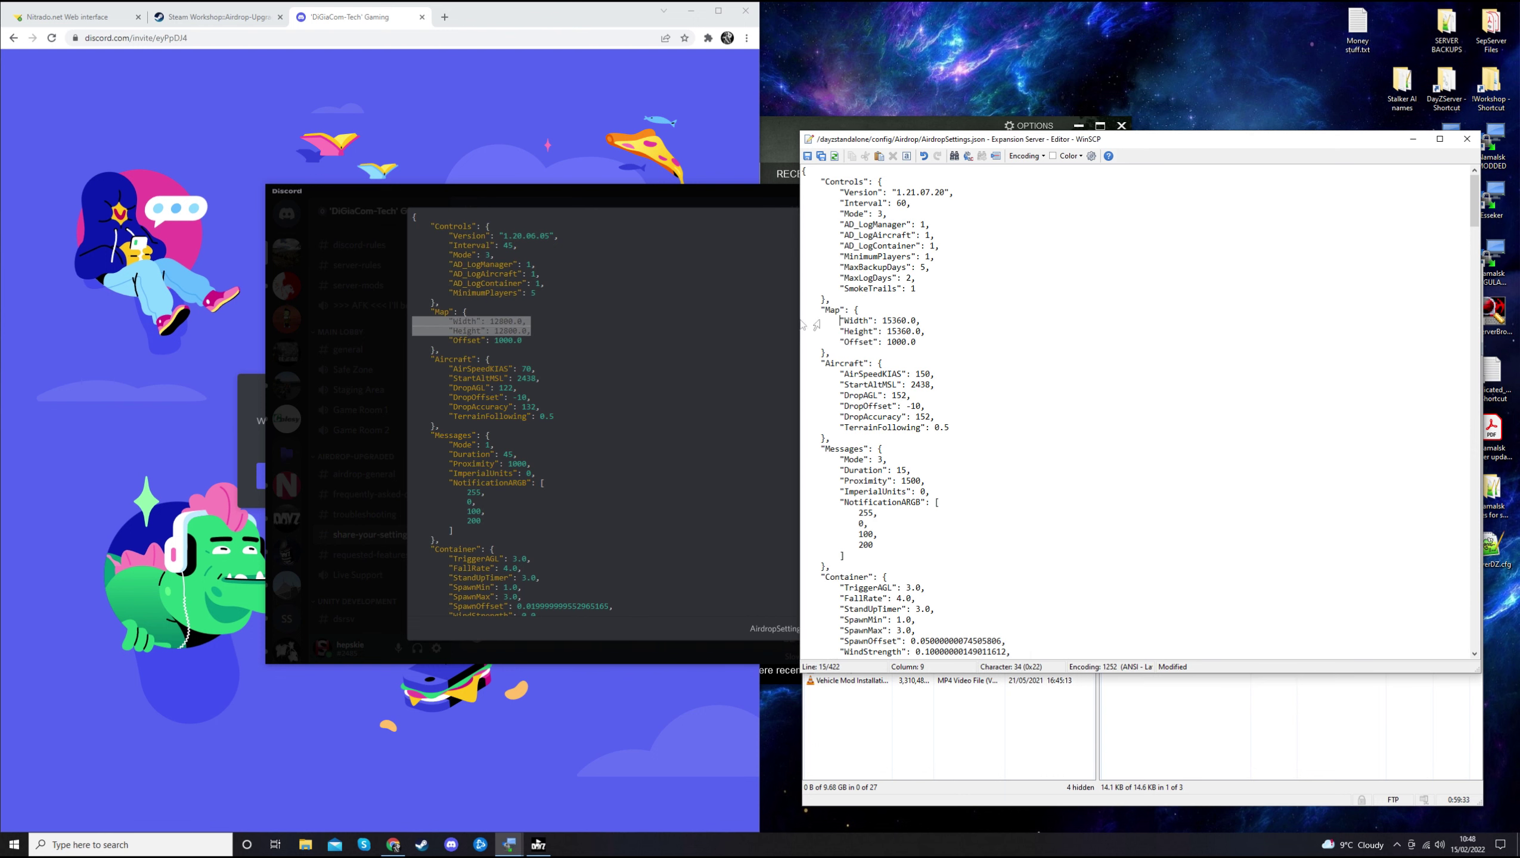
left_click_drag(804, 323, 952, 336)
key("ctrl+v")
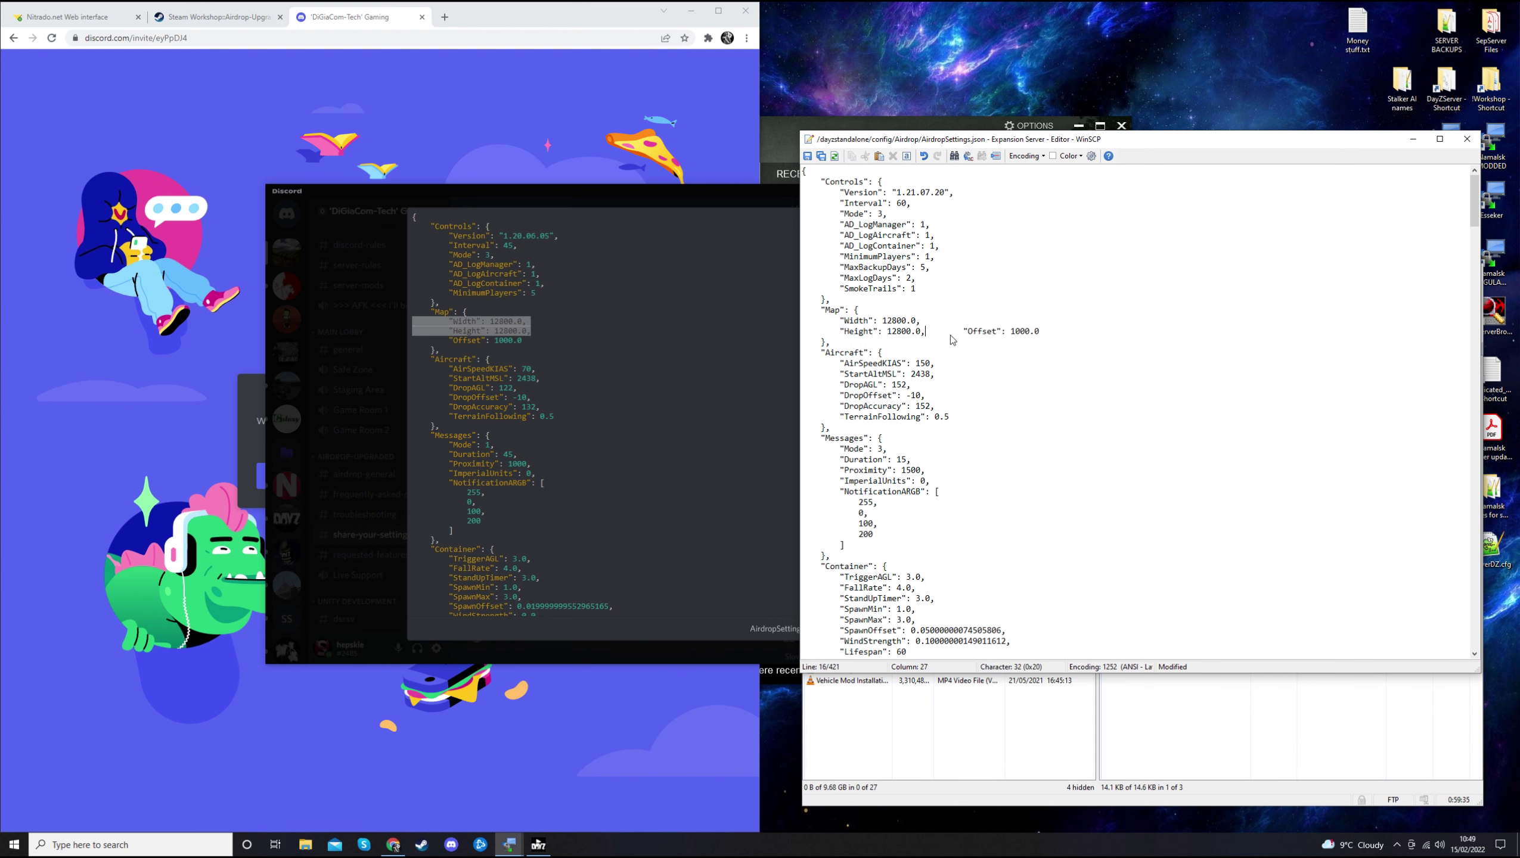
key("Return")
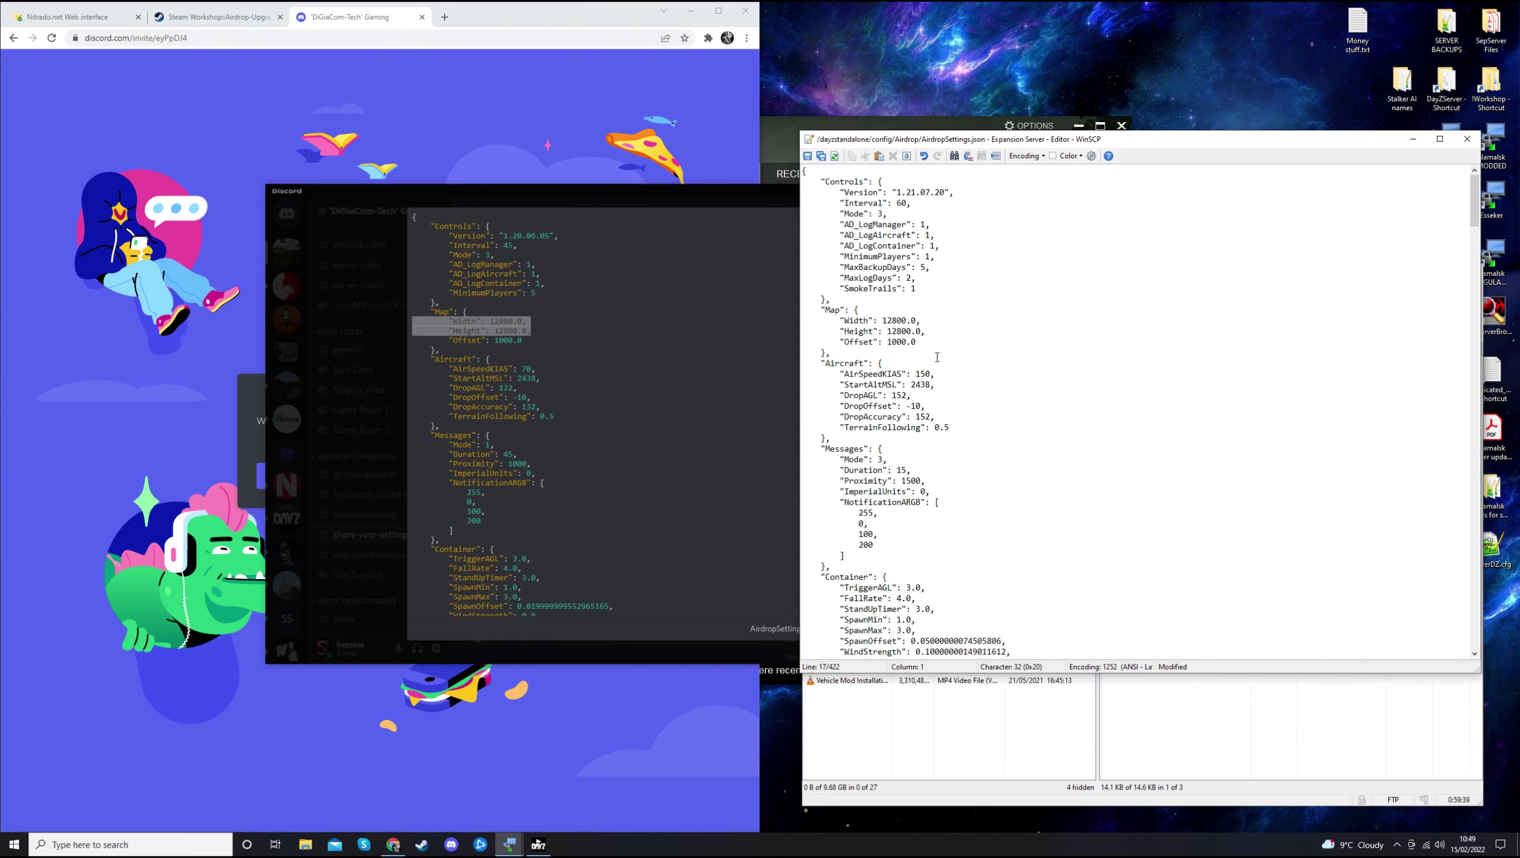
left_click(932, 348)
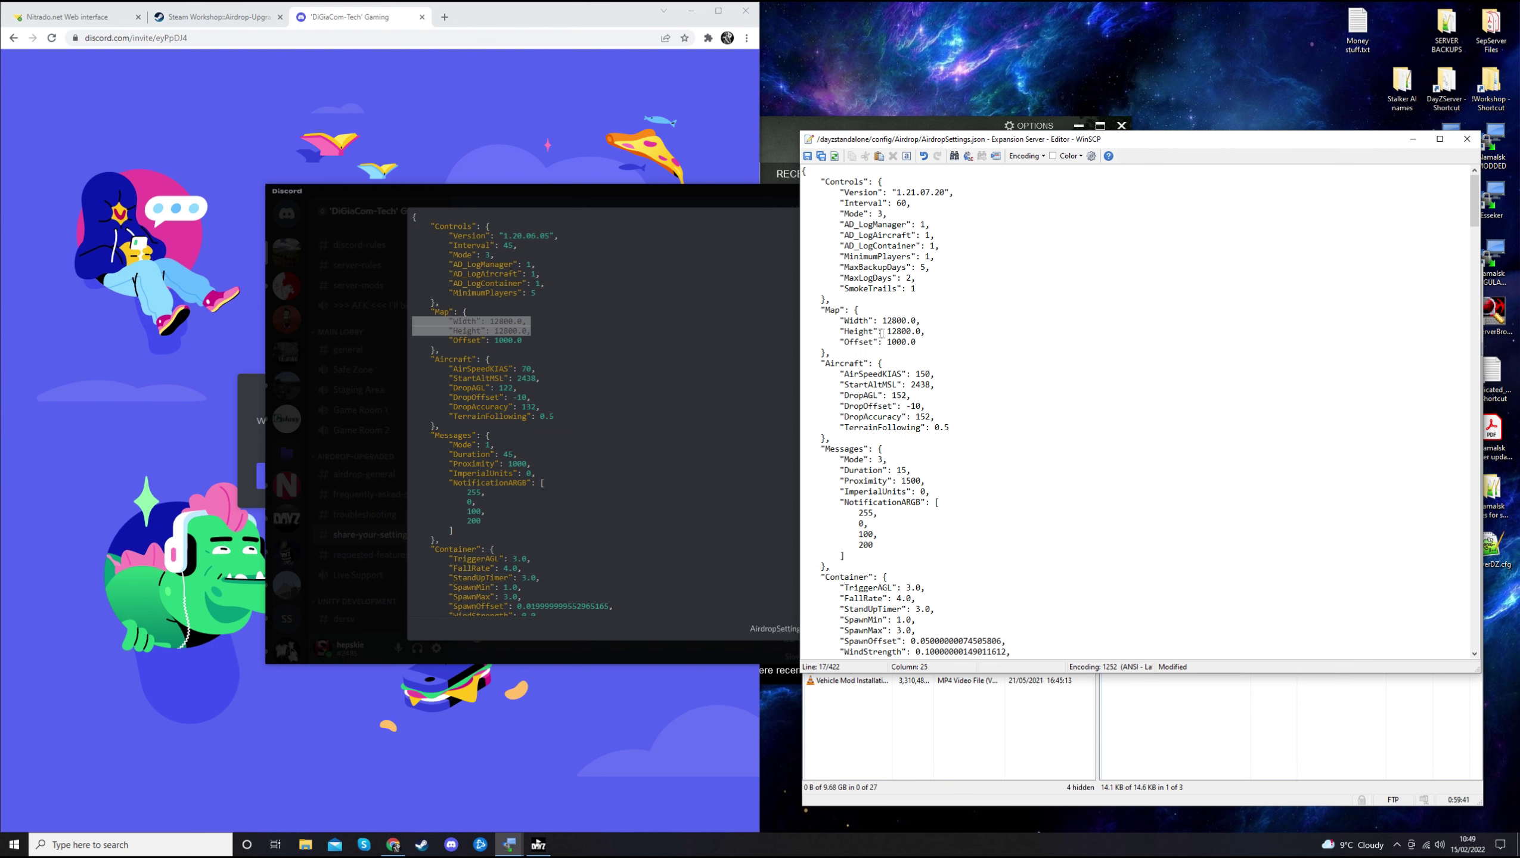
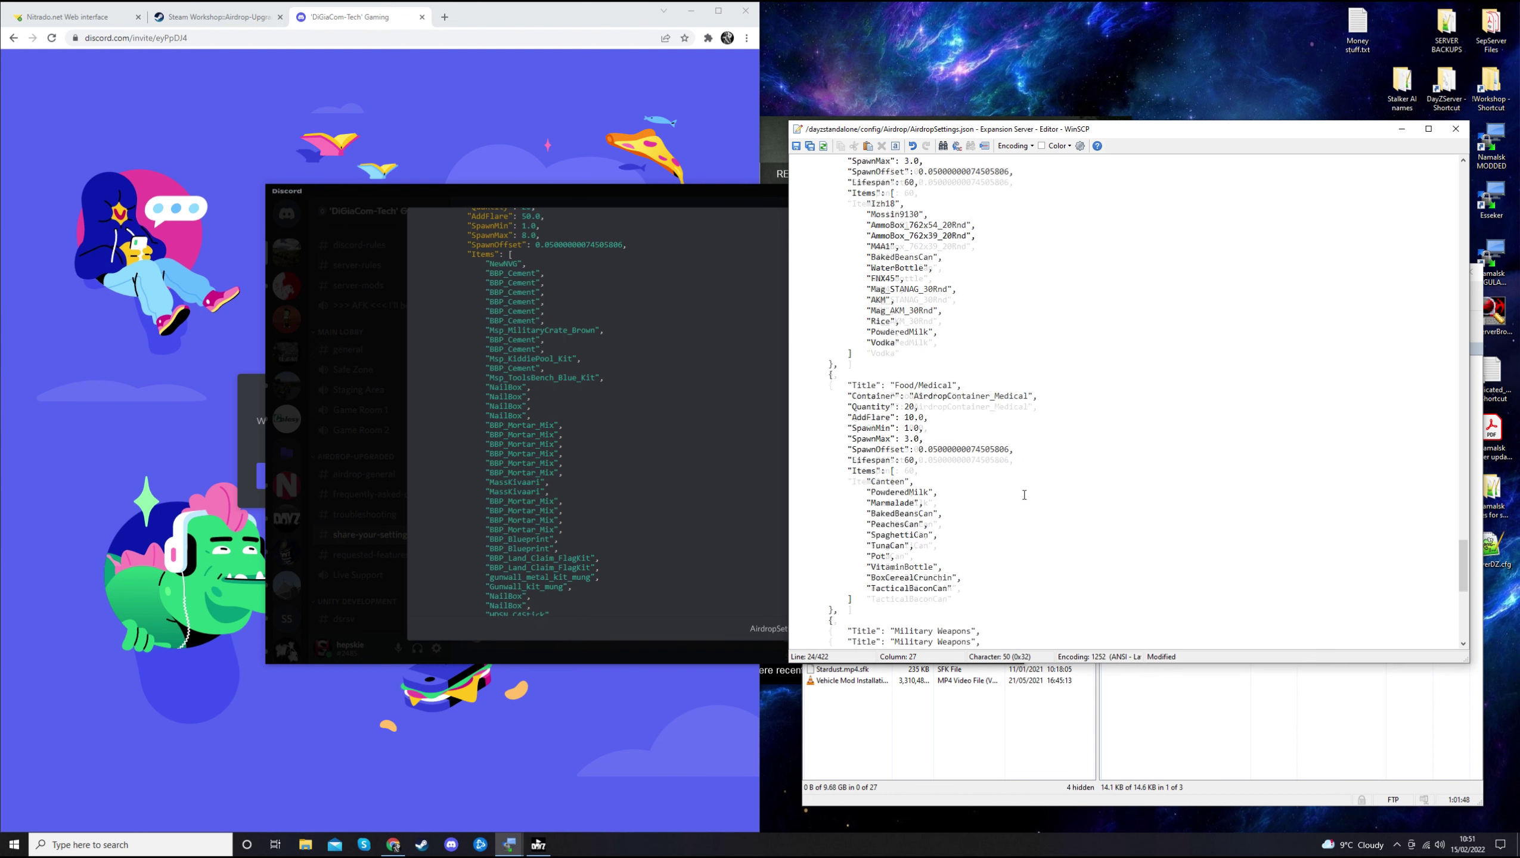
Review the drop types and VPP_Map section at the end of the server's AirdropSettings.json, and close Discord.
scroll(987, 459, "down", 3)
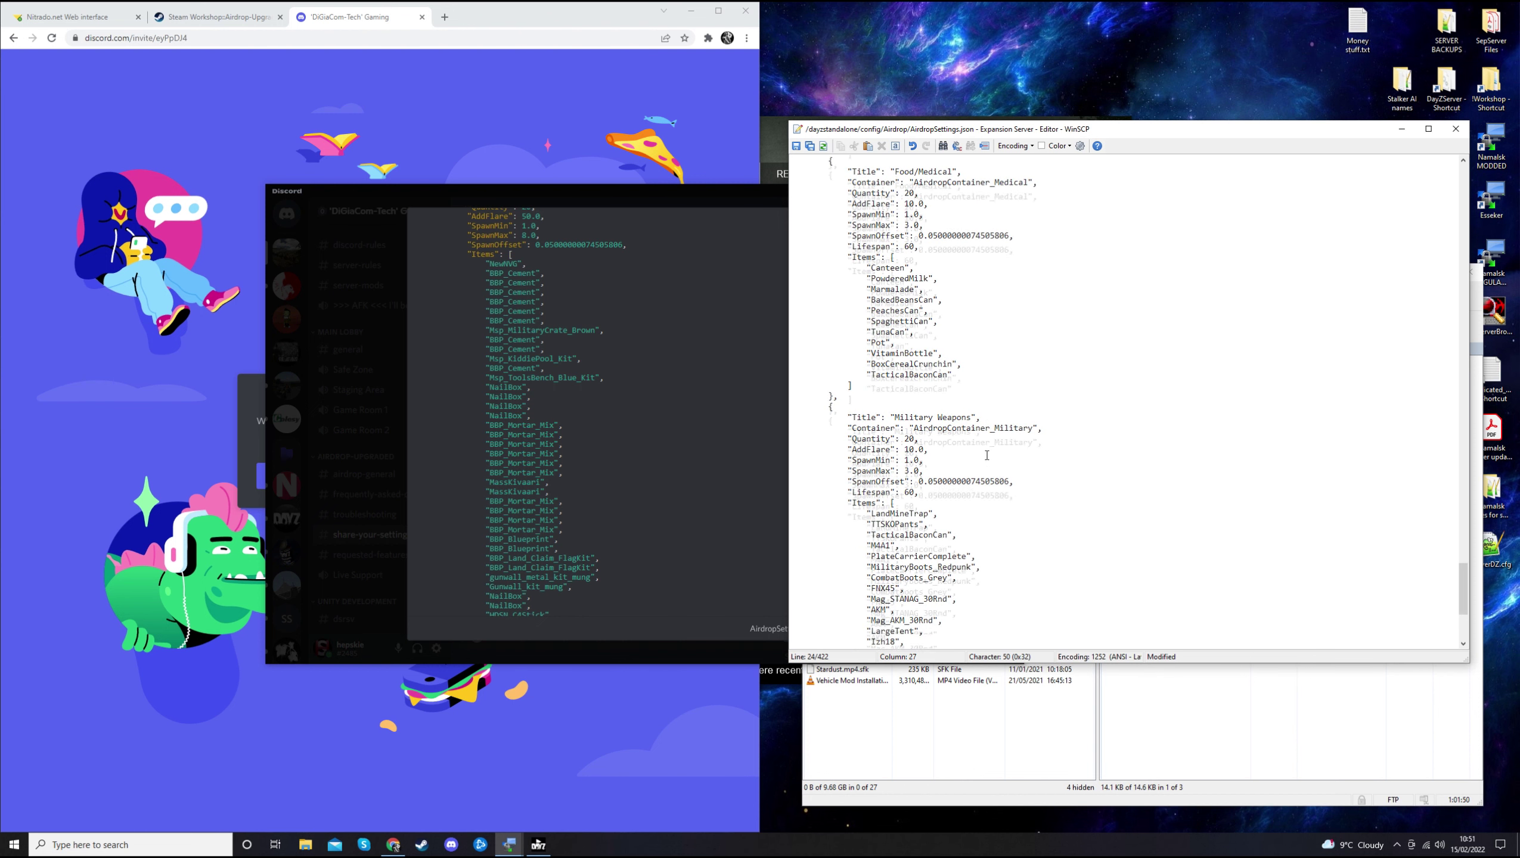
scroll(987, 460, "up", 4)
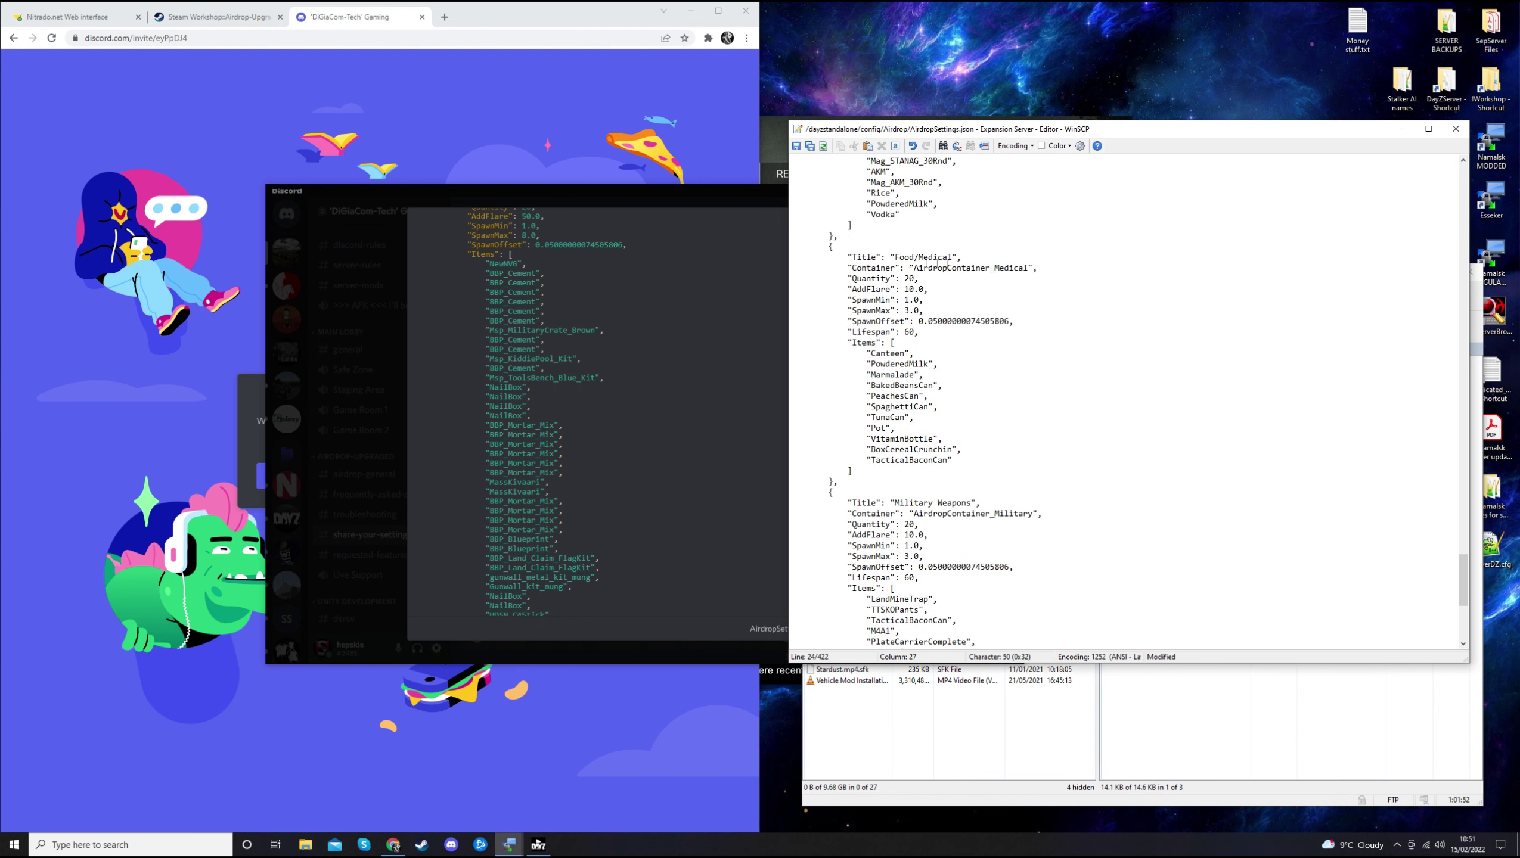
left_click_drag(1464, 580, 1464, 613)
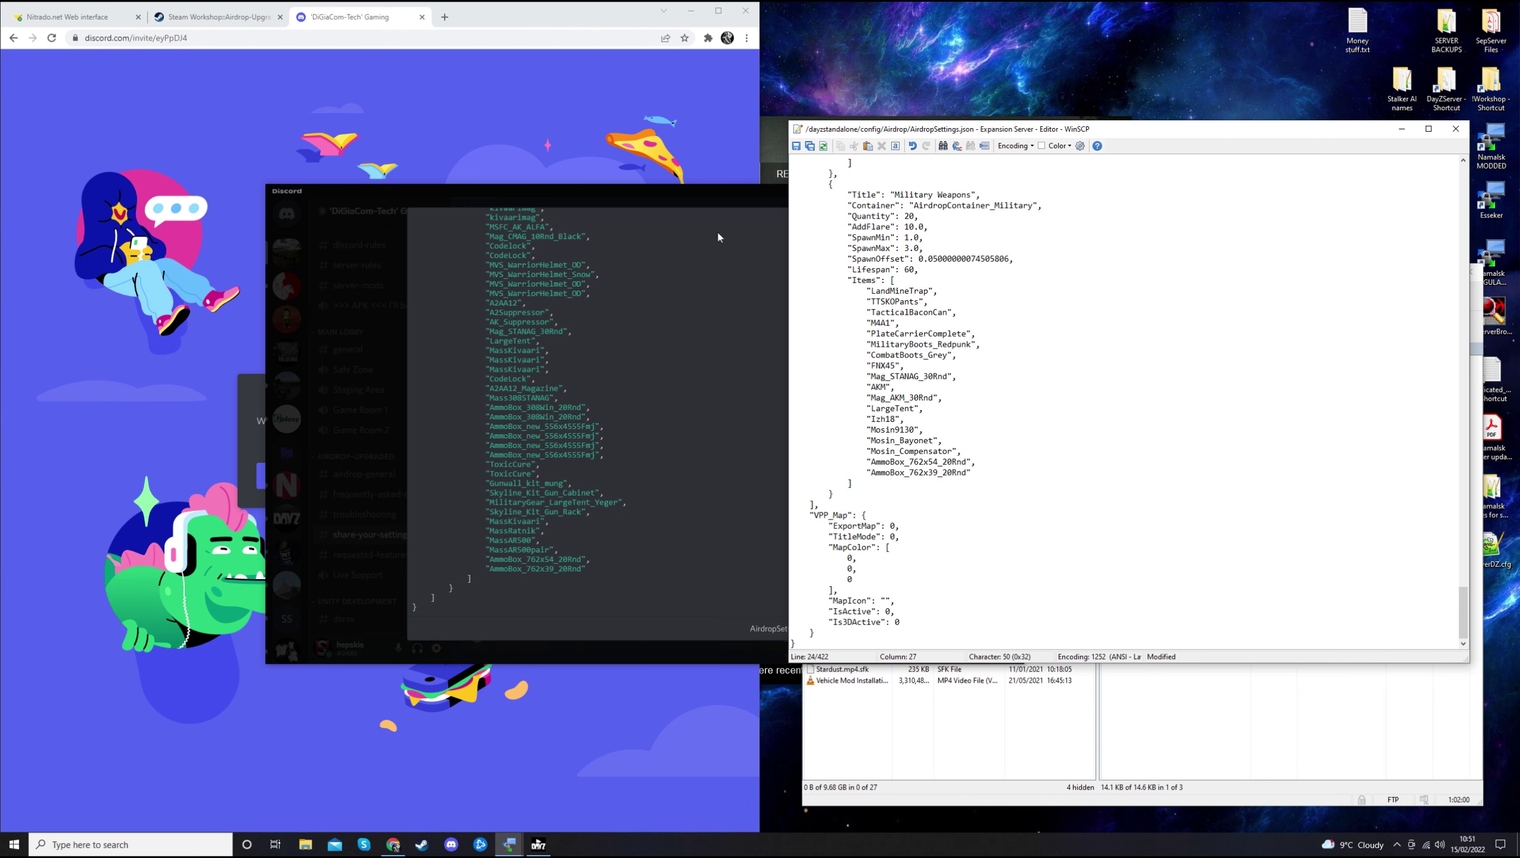
left_click(672, 198)
left_click(1021, 191)
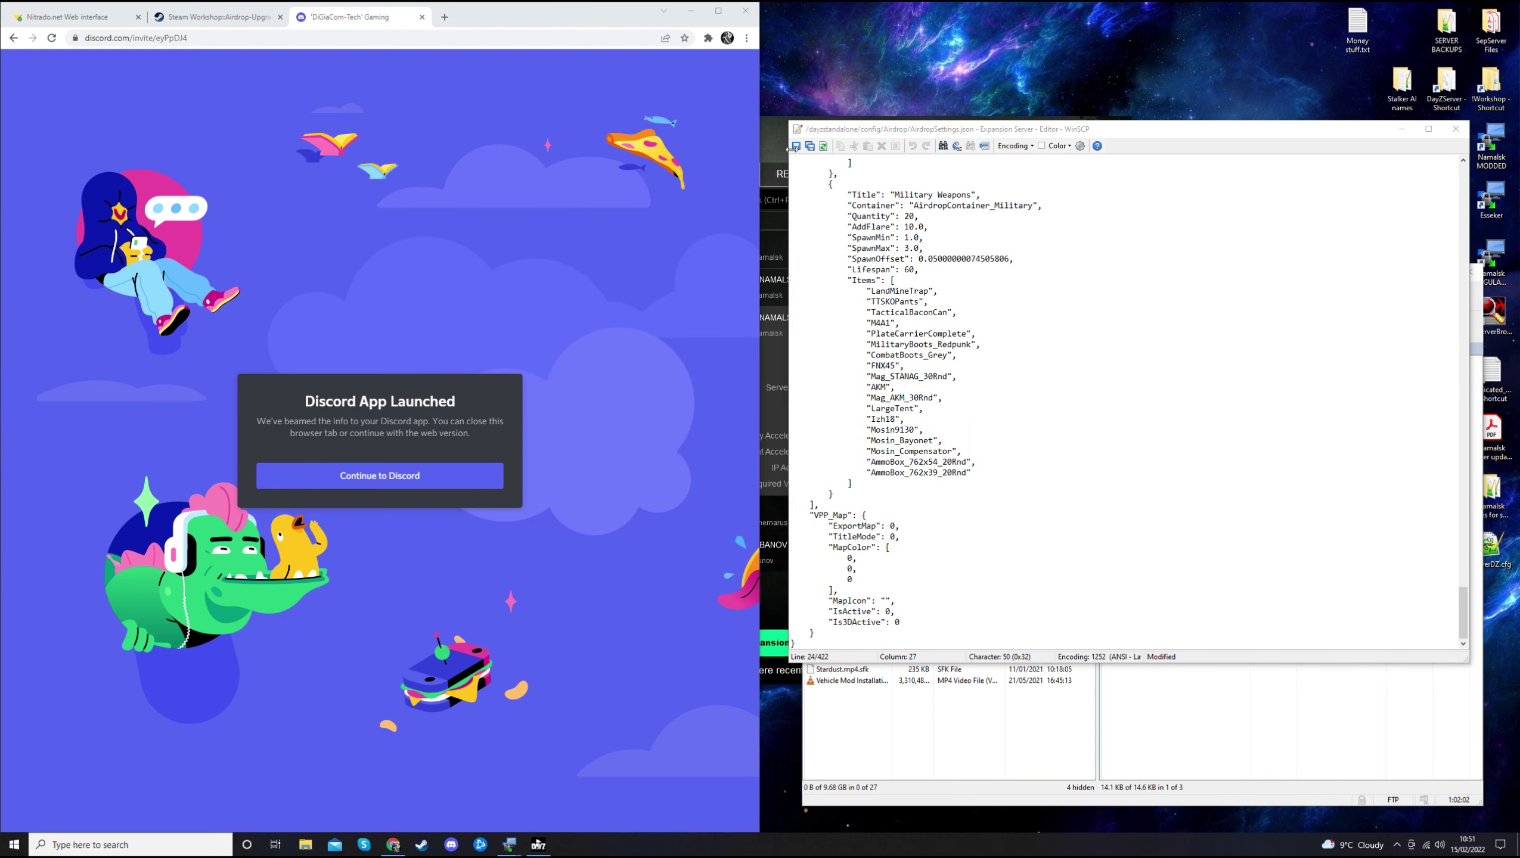
Save AirdropSettings.json to the server, close it after checking the Map values, and return to the Nitrado web interface.
left_click(796, 147)
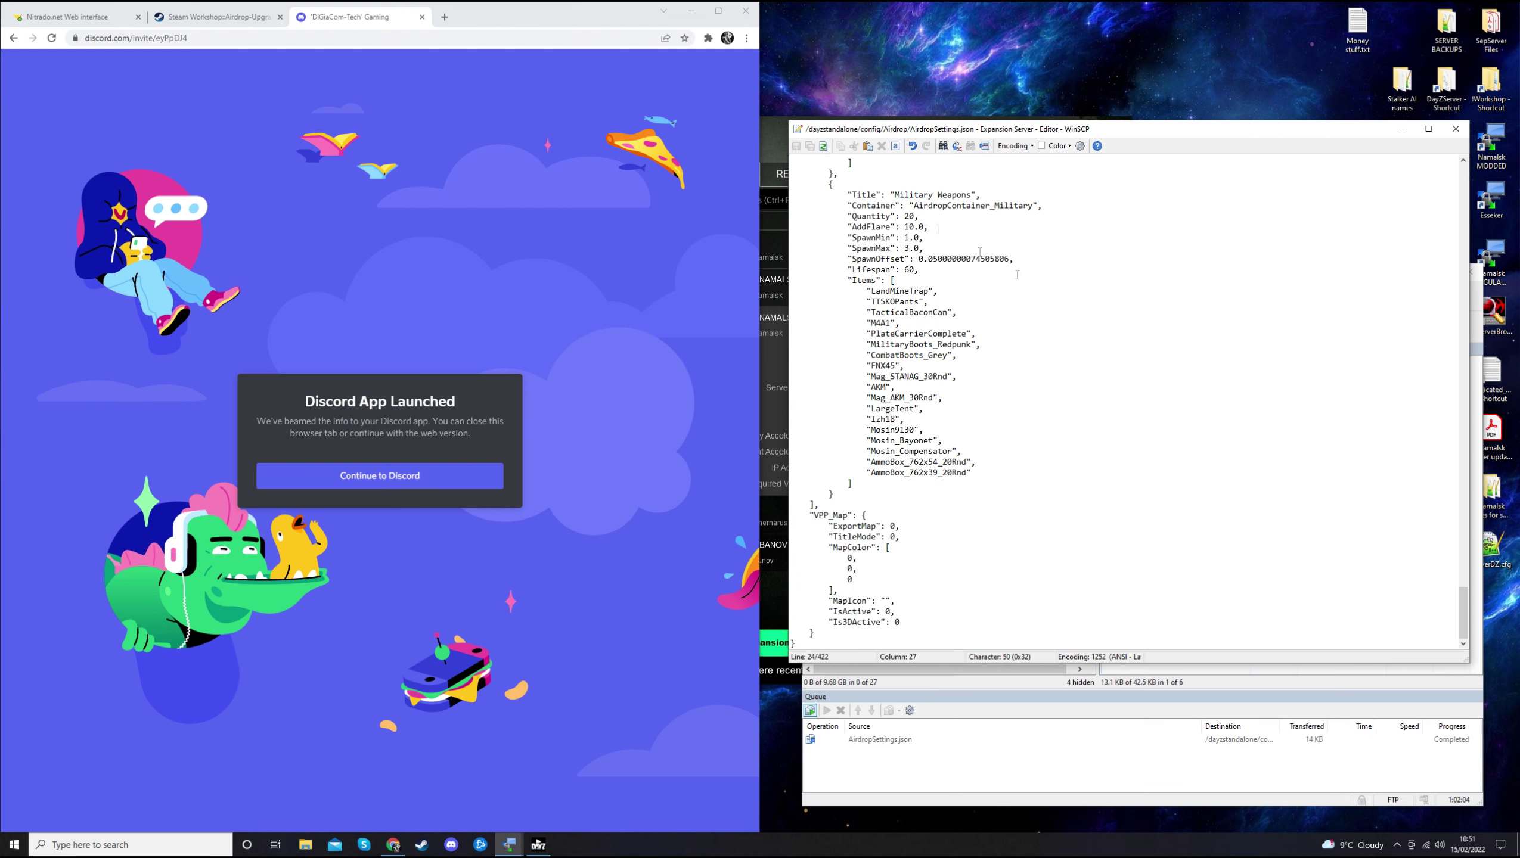
left_click_drag(1464, 610, 1471, 191)
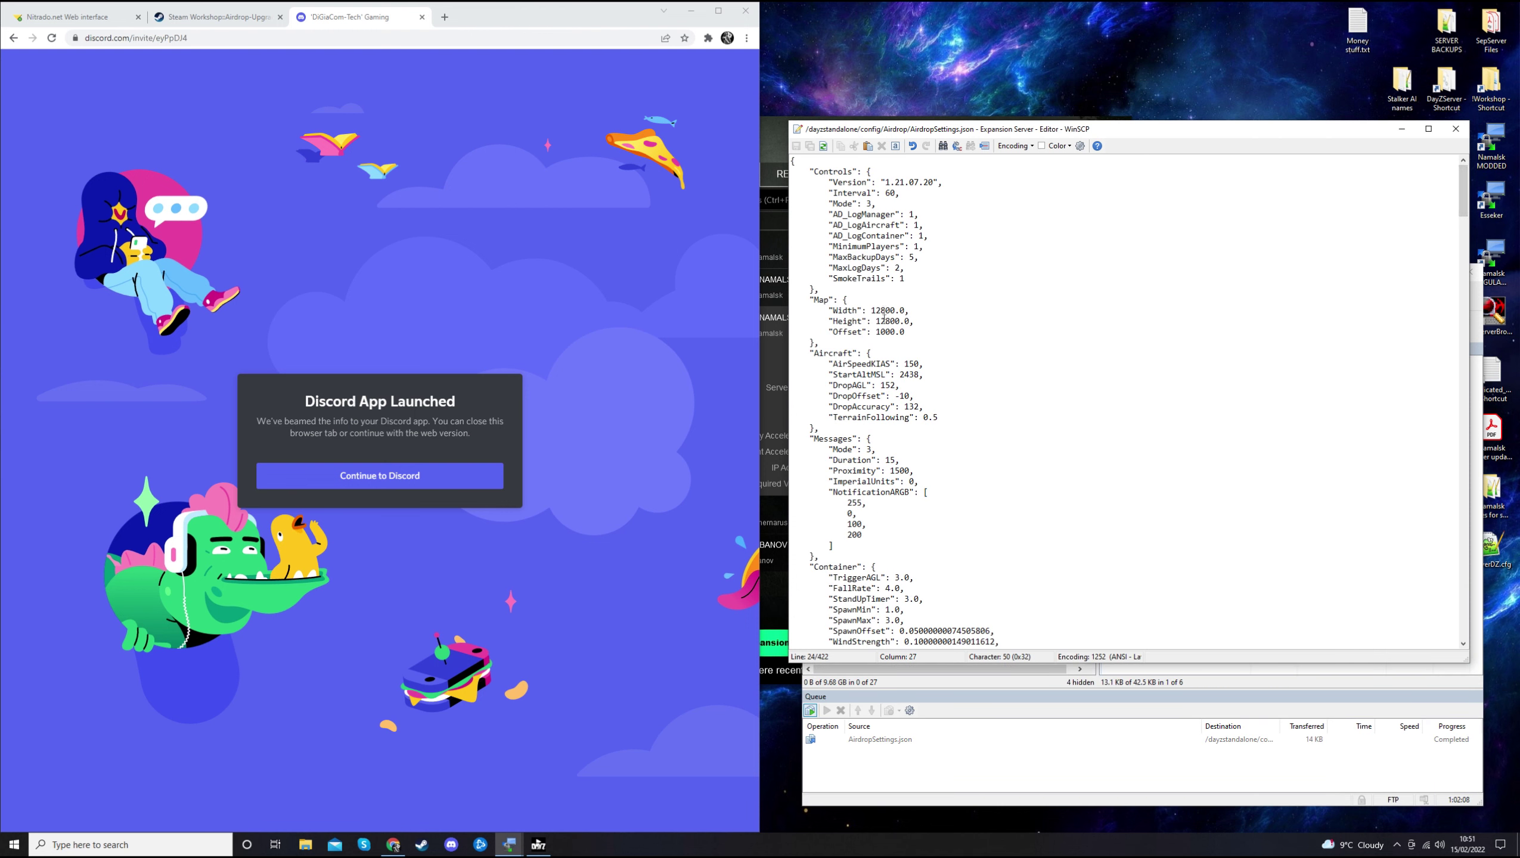
left_click(1454, 129)
left_click(69, 16)
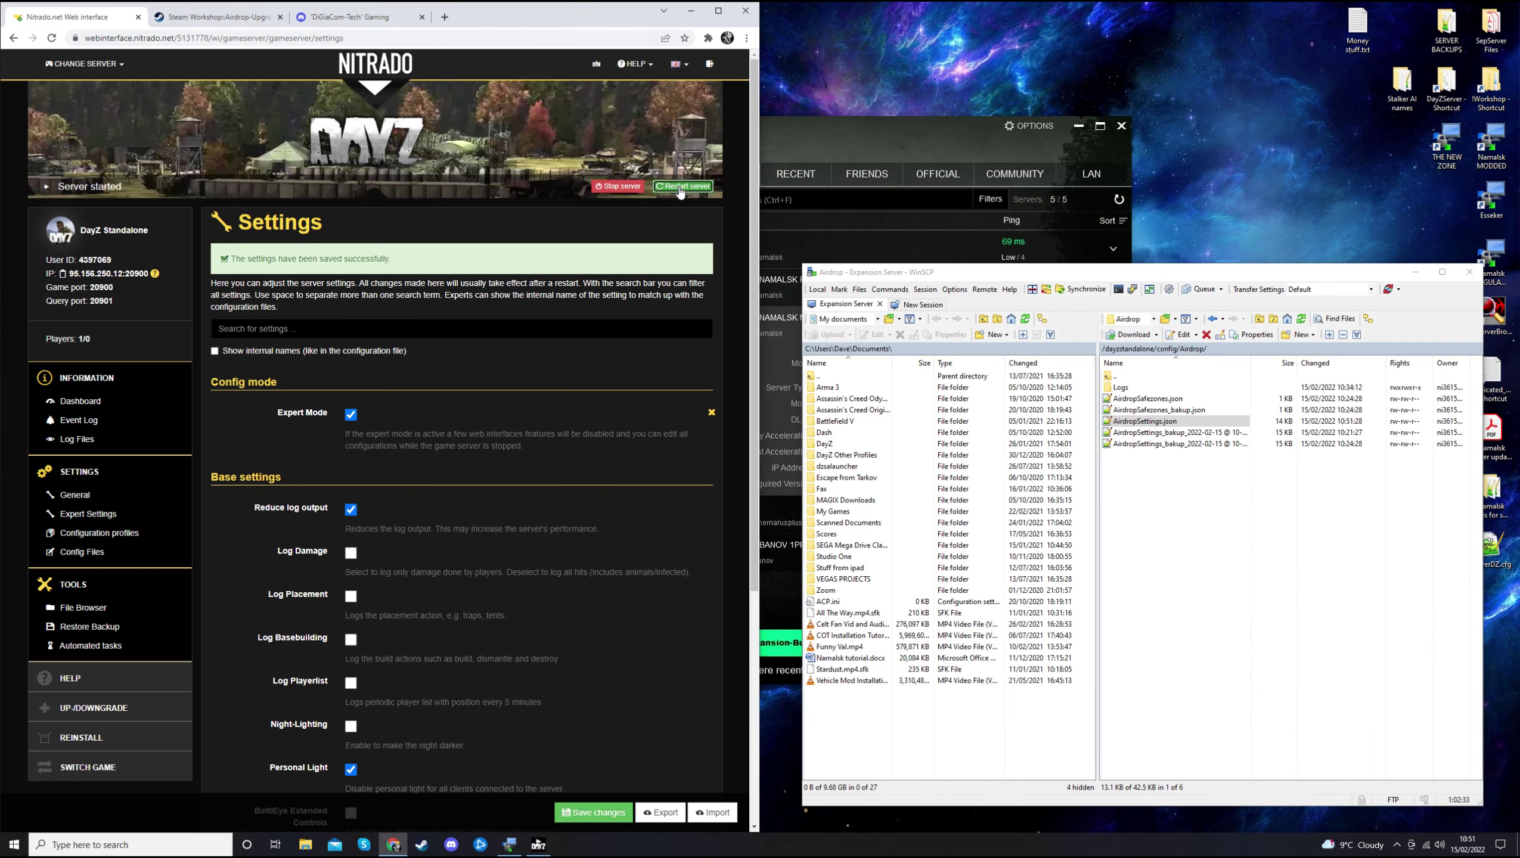
Restart the DayZ server in Nitrado to apply the updated airdrop configuration.
left_click(681, 188)
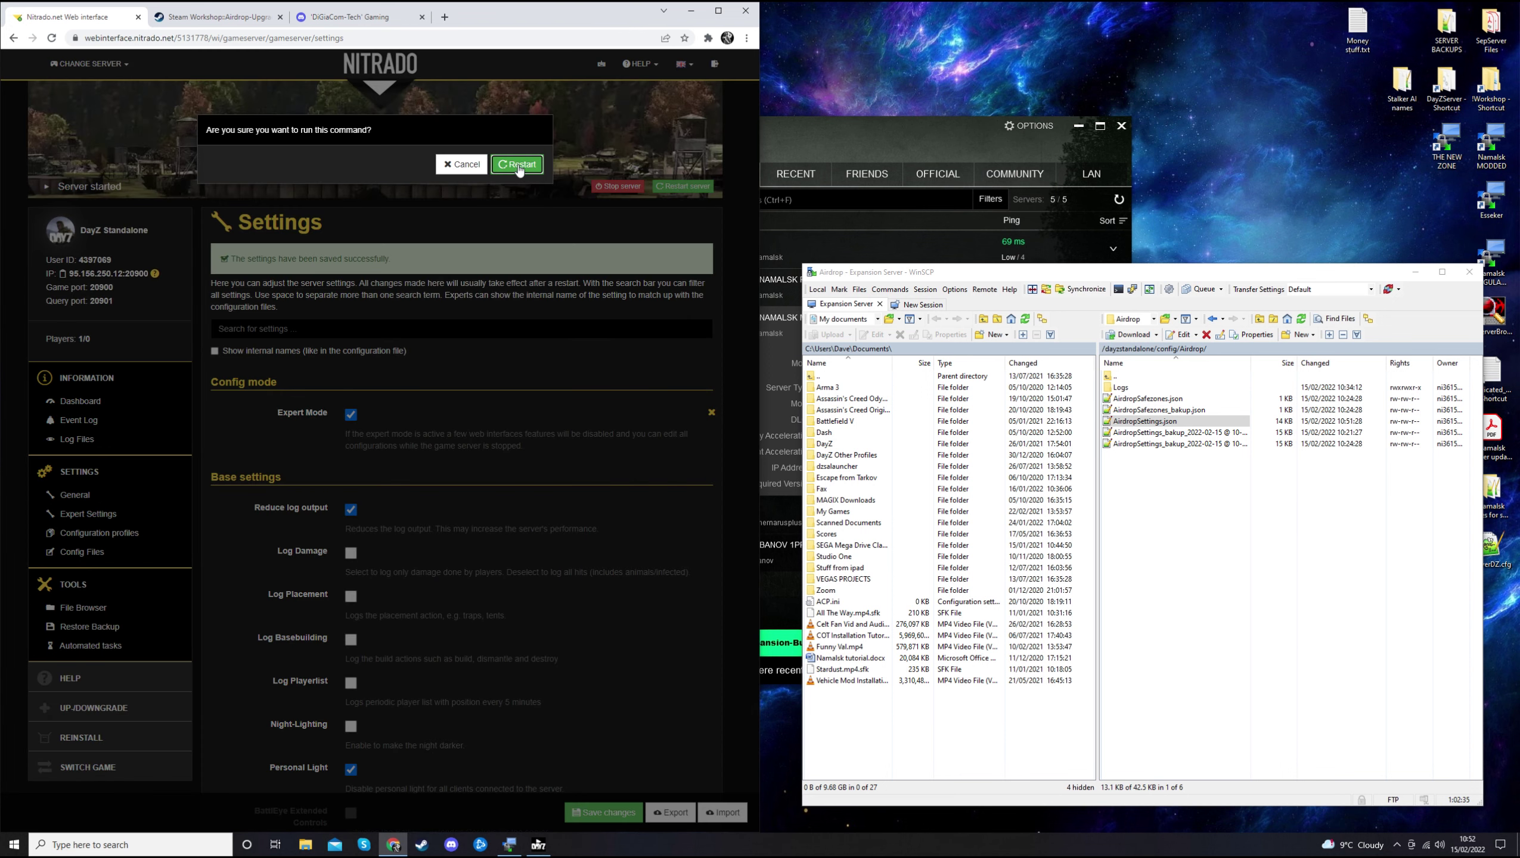
left_click(516, 165)
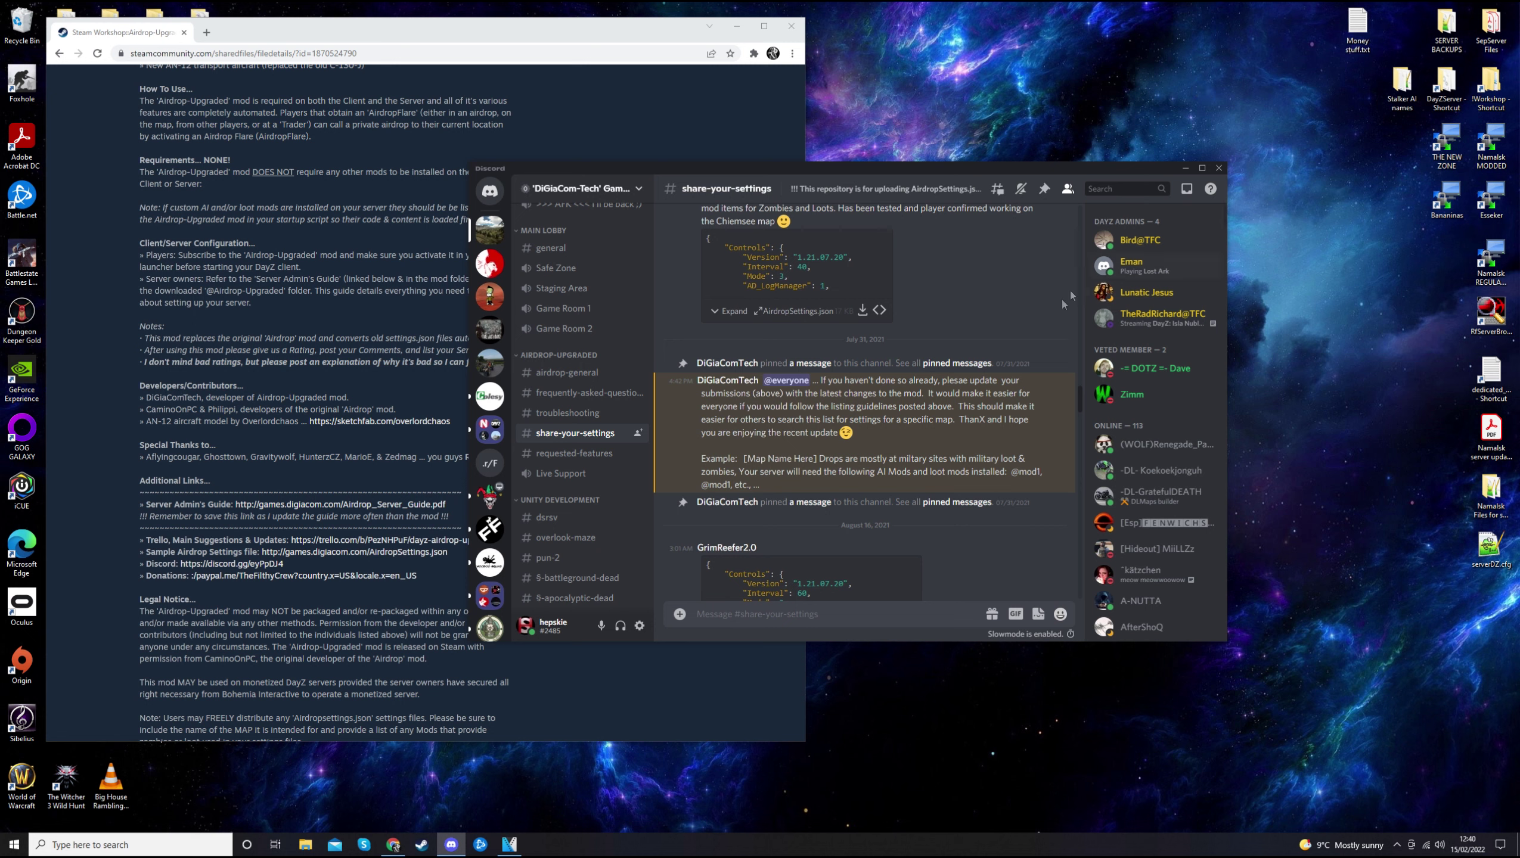
In Discord, copy the AirdropFlare types.xml entry from the share-your-settings channel's pinned messages.
scroll(1015, 423, "down", 3)
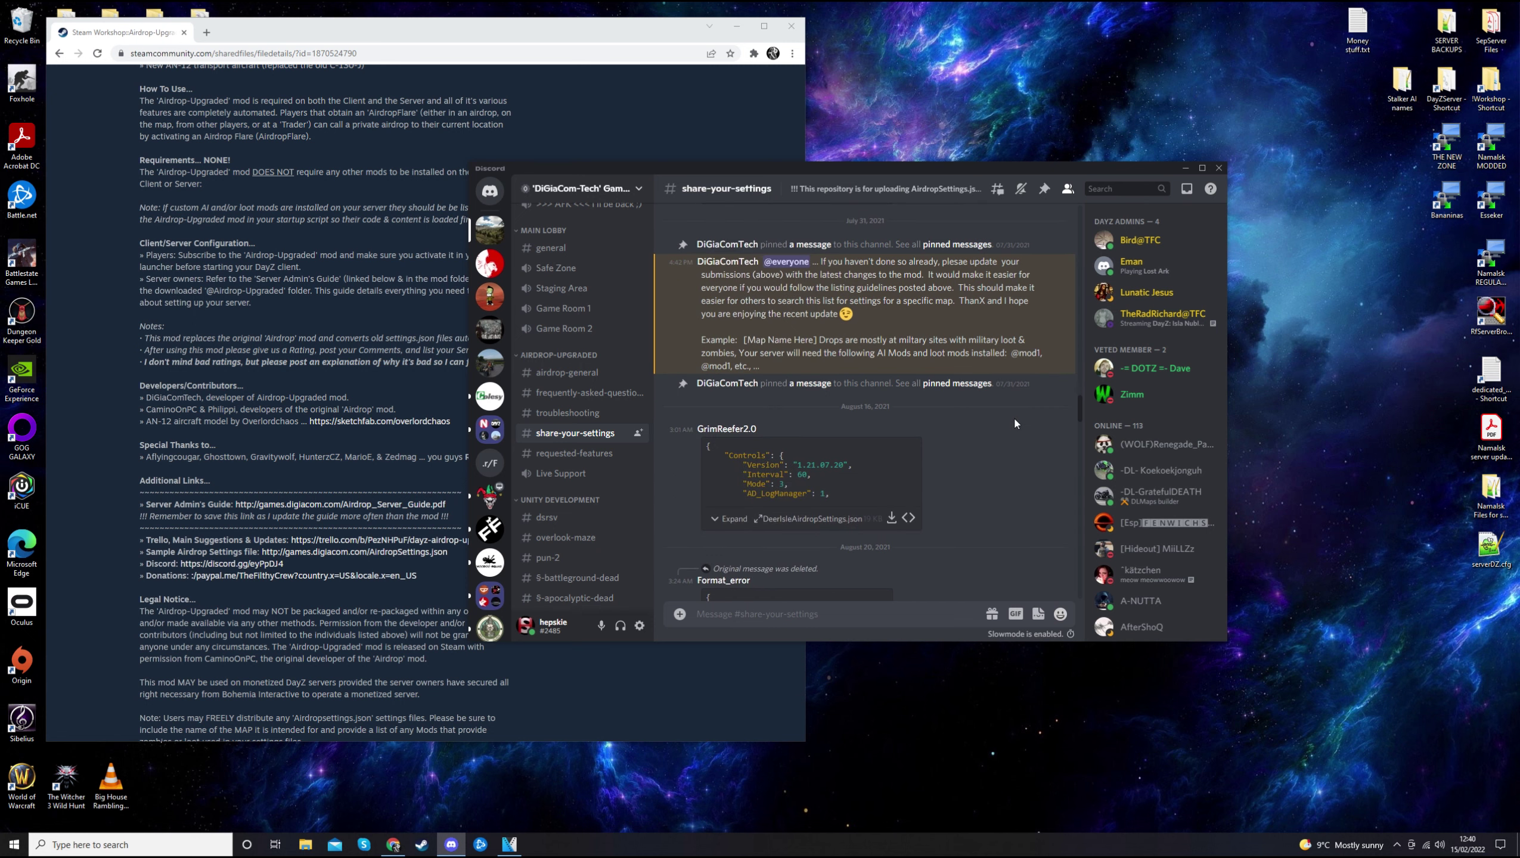
scroll(1015, 423, "down", 2)
scroll(971, 455, "up", 3)
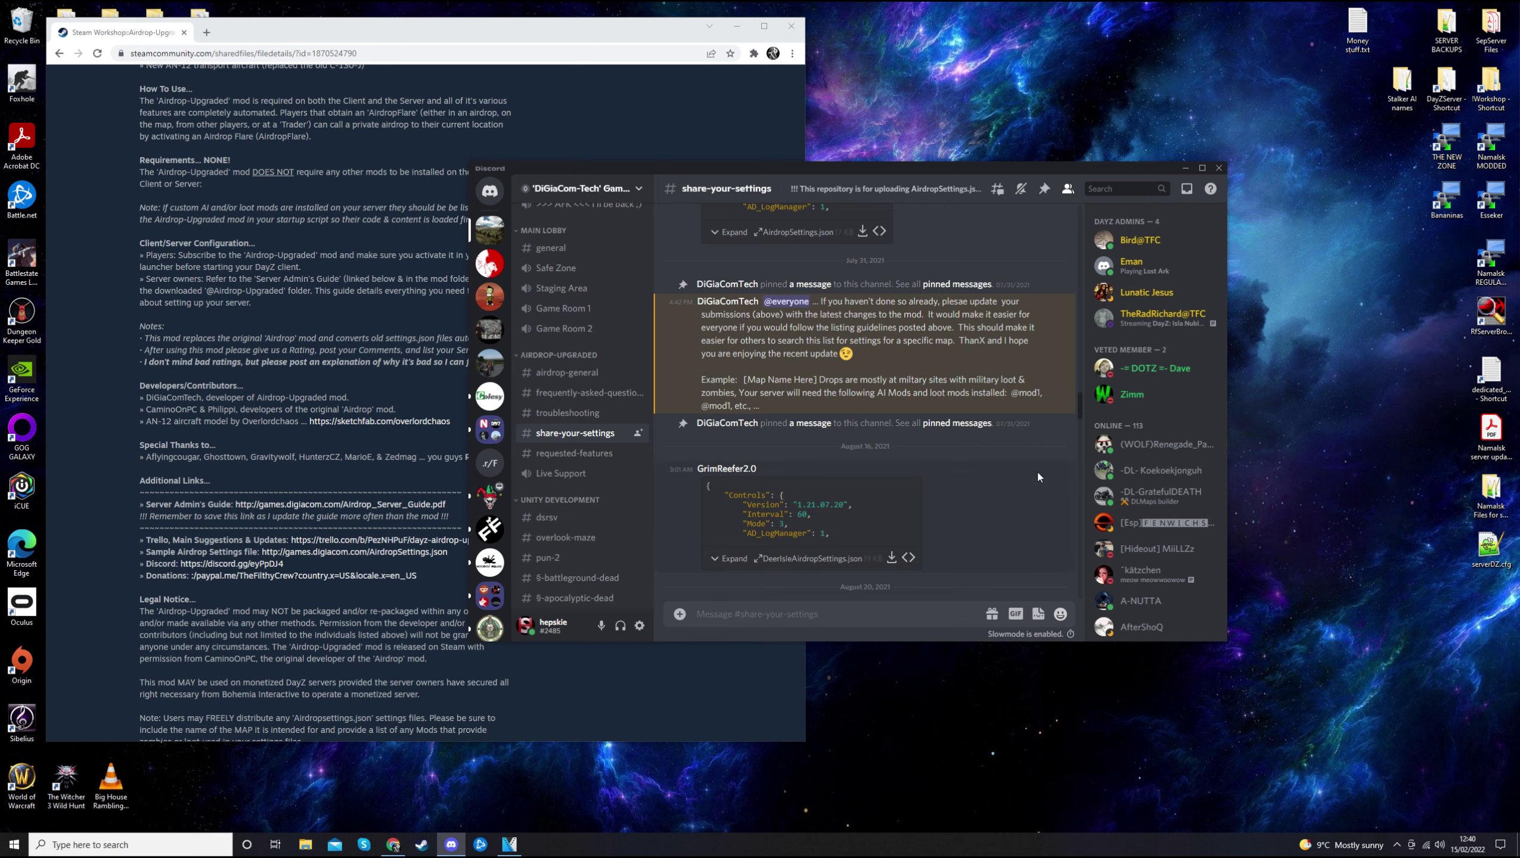
scroll(994, 506, "up", 5)
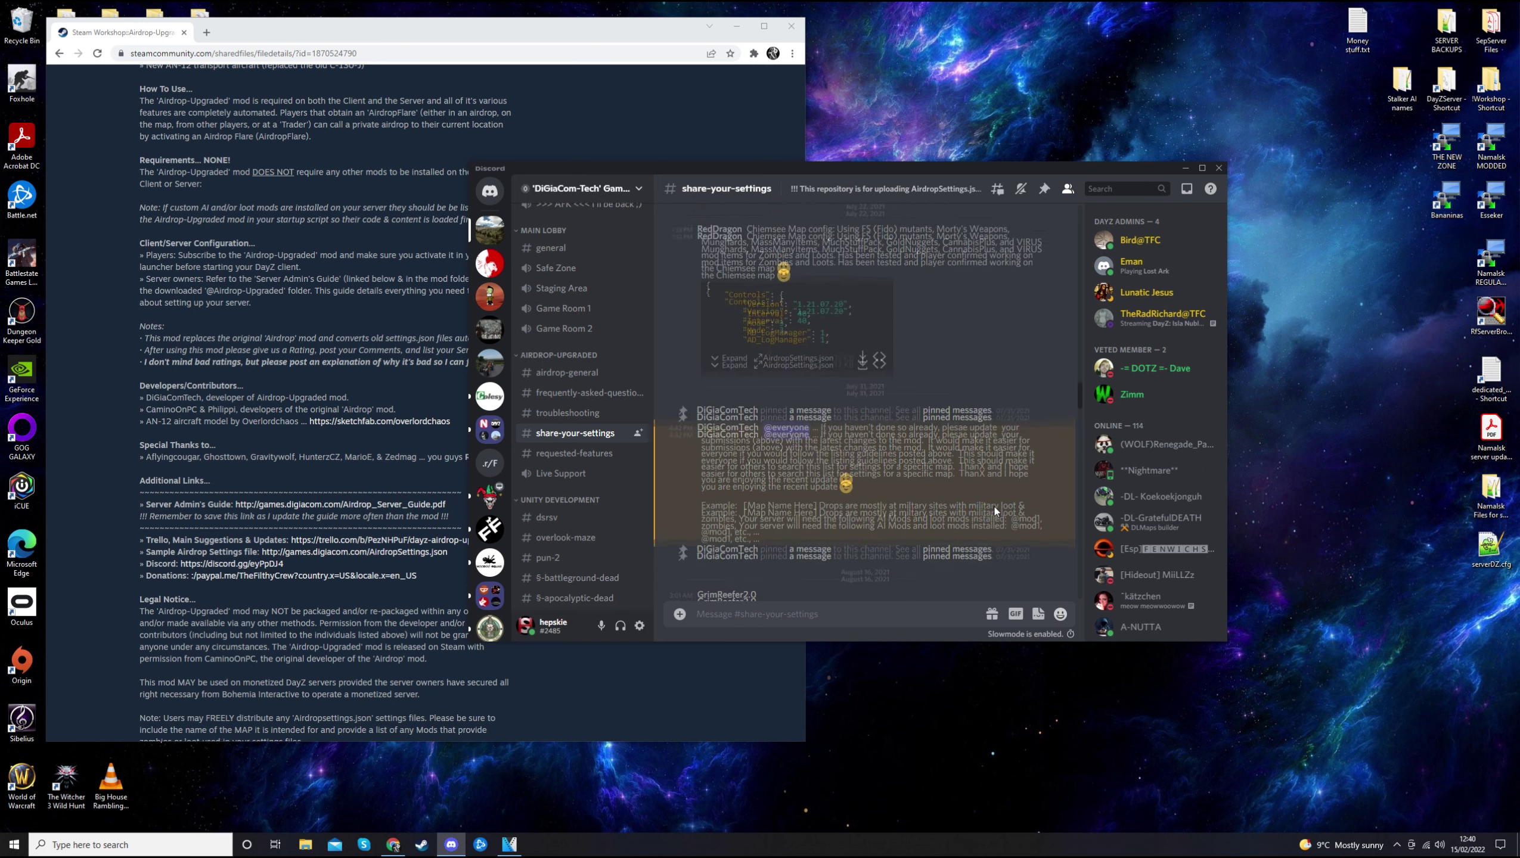
scroll(993, 506, "down", 5)
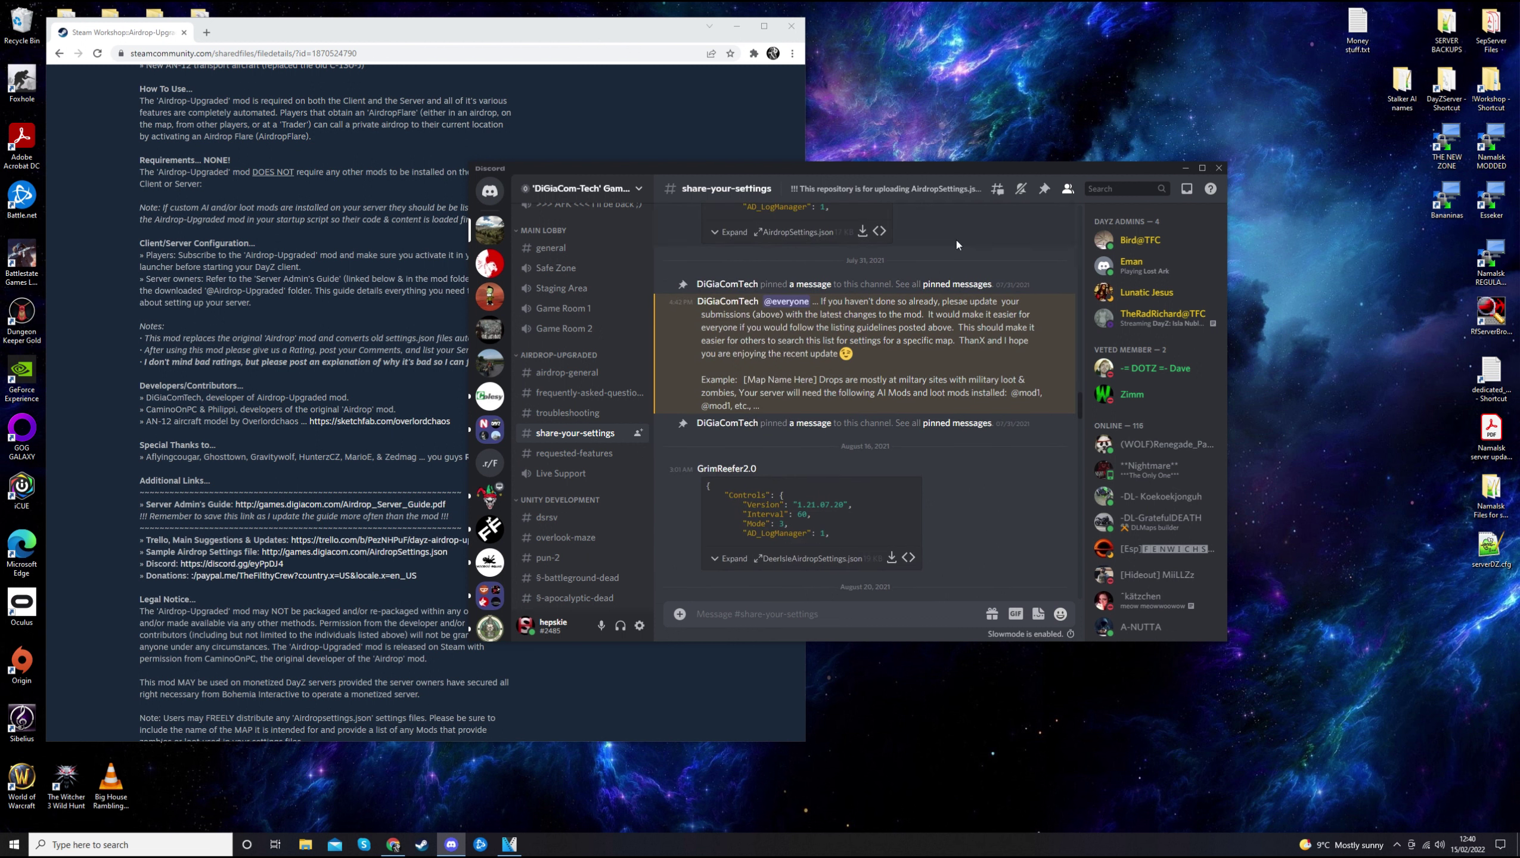
scroll(598, 346, "up", 2)
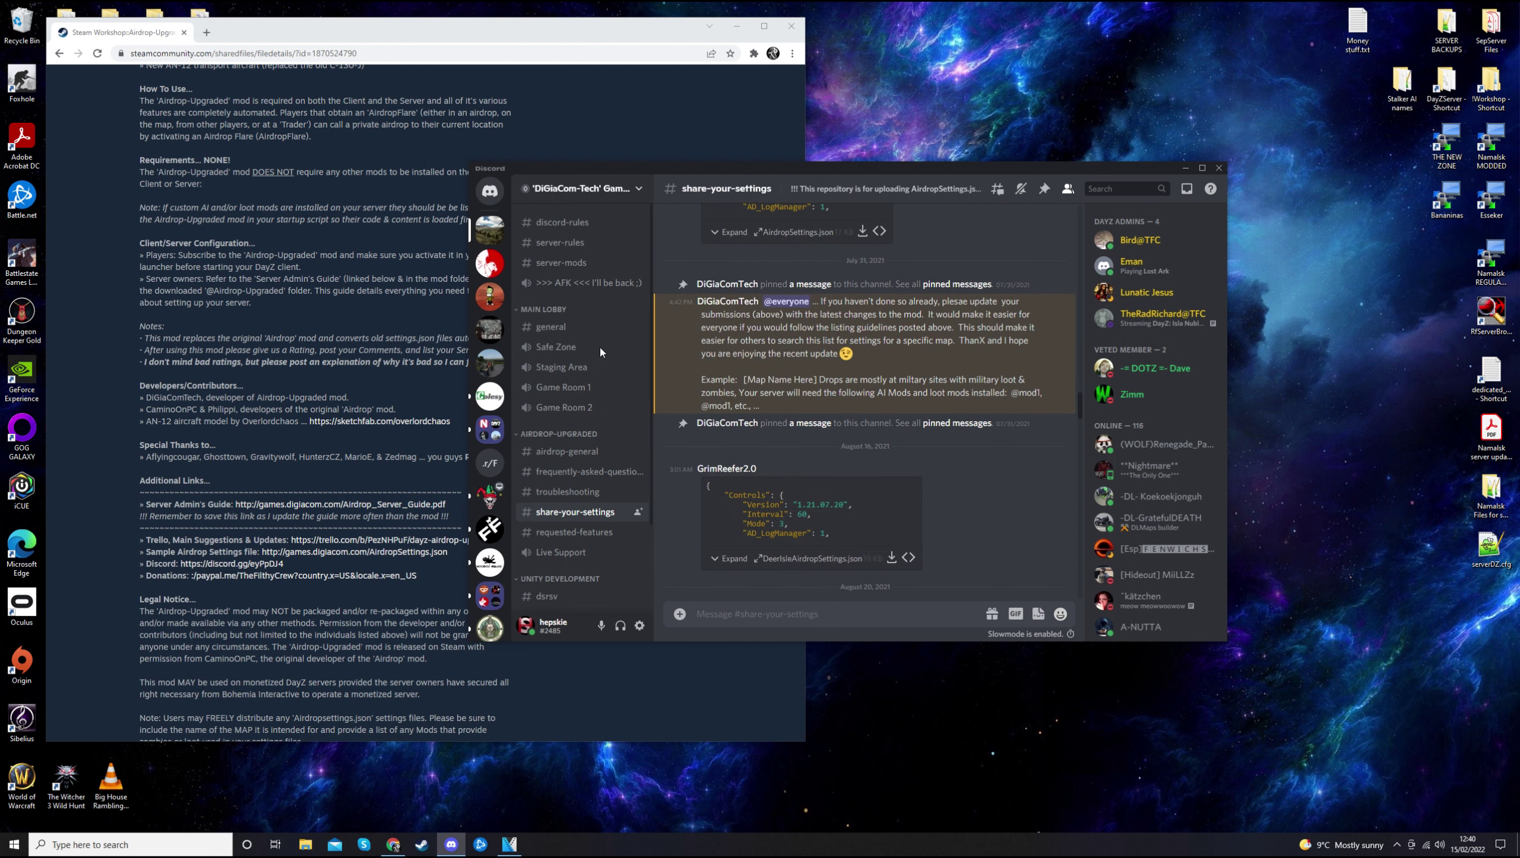
scroll(604, 354, "down", 2)
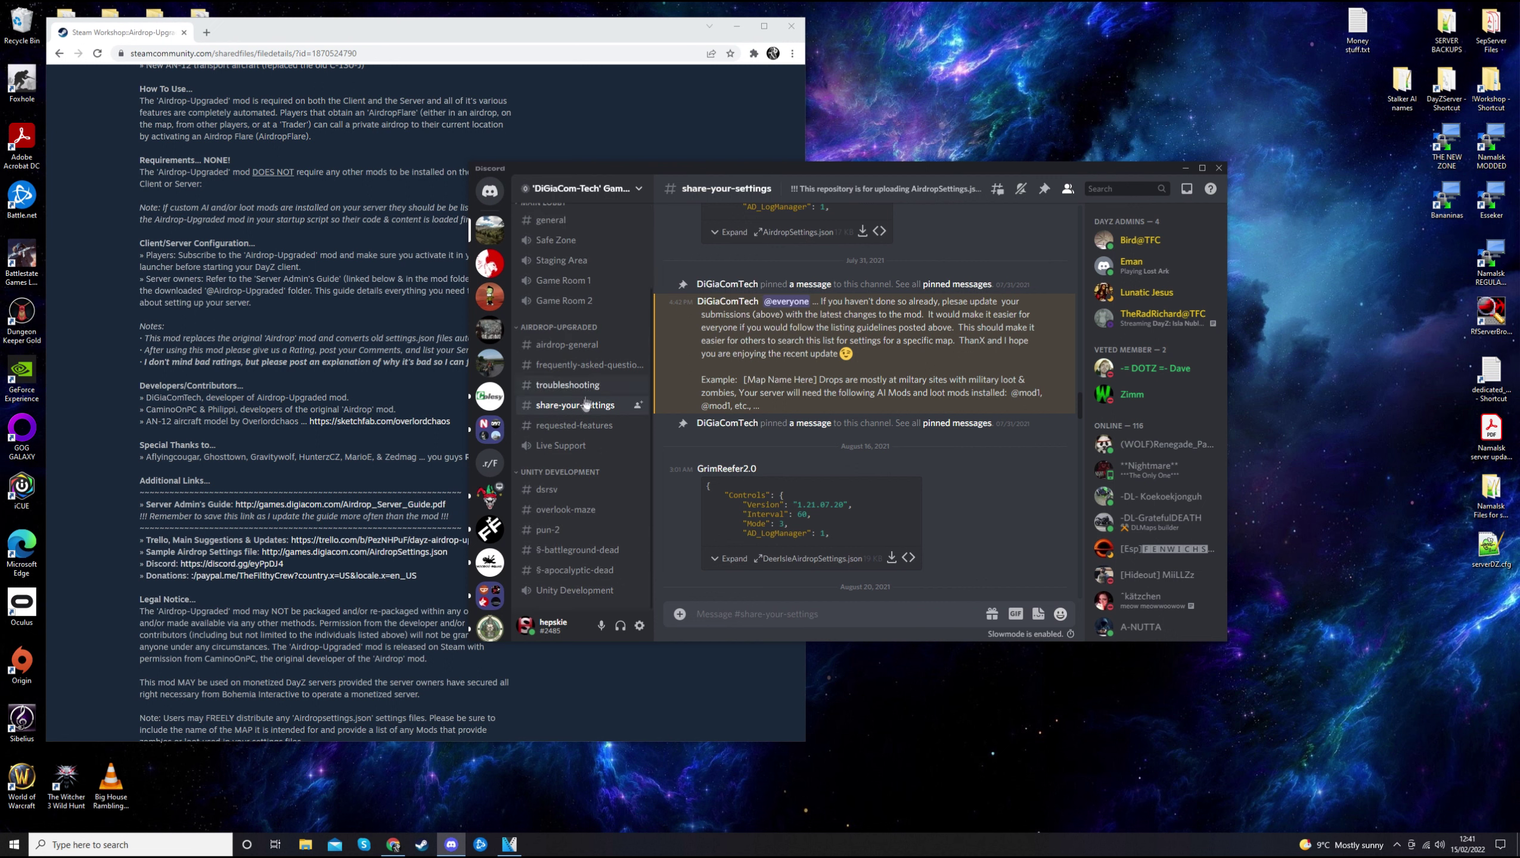
left_click(1045, 189)
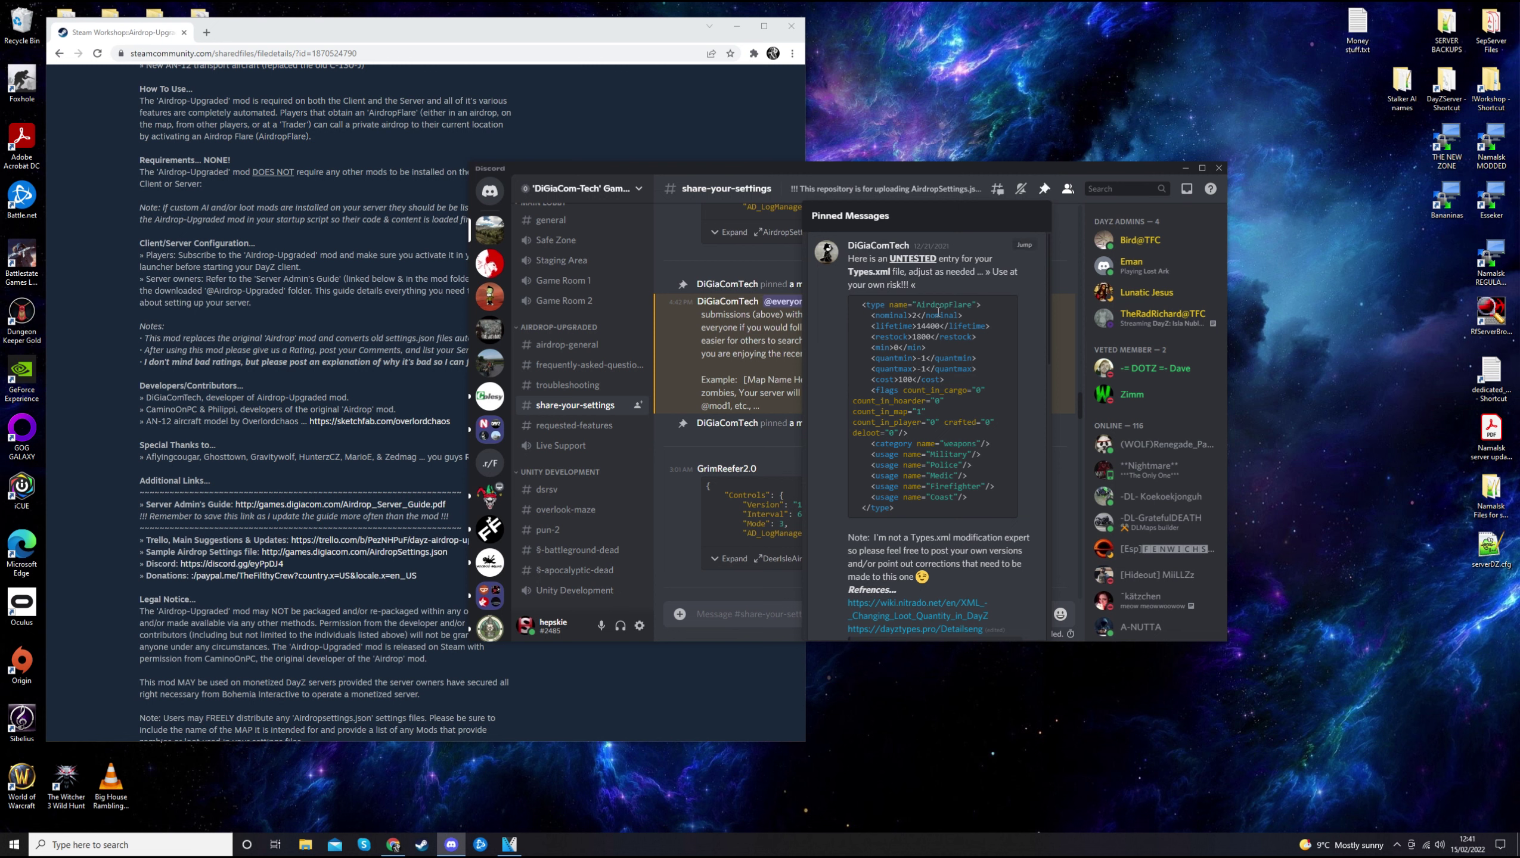
left_click_drag(863, 304, 967, 511)
key("ctrl+c")
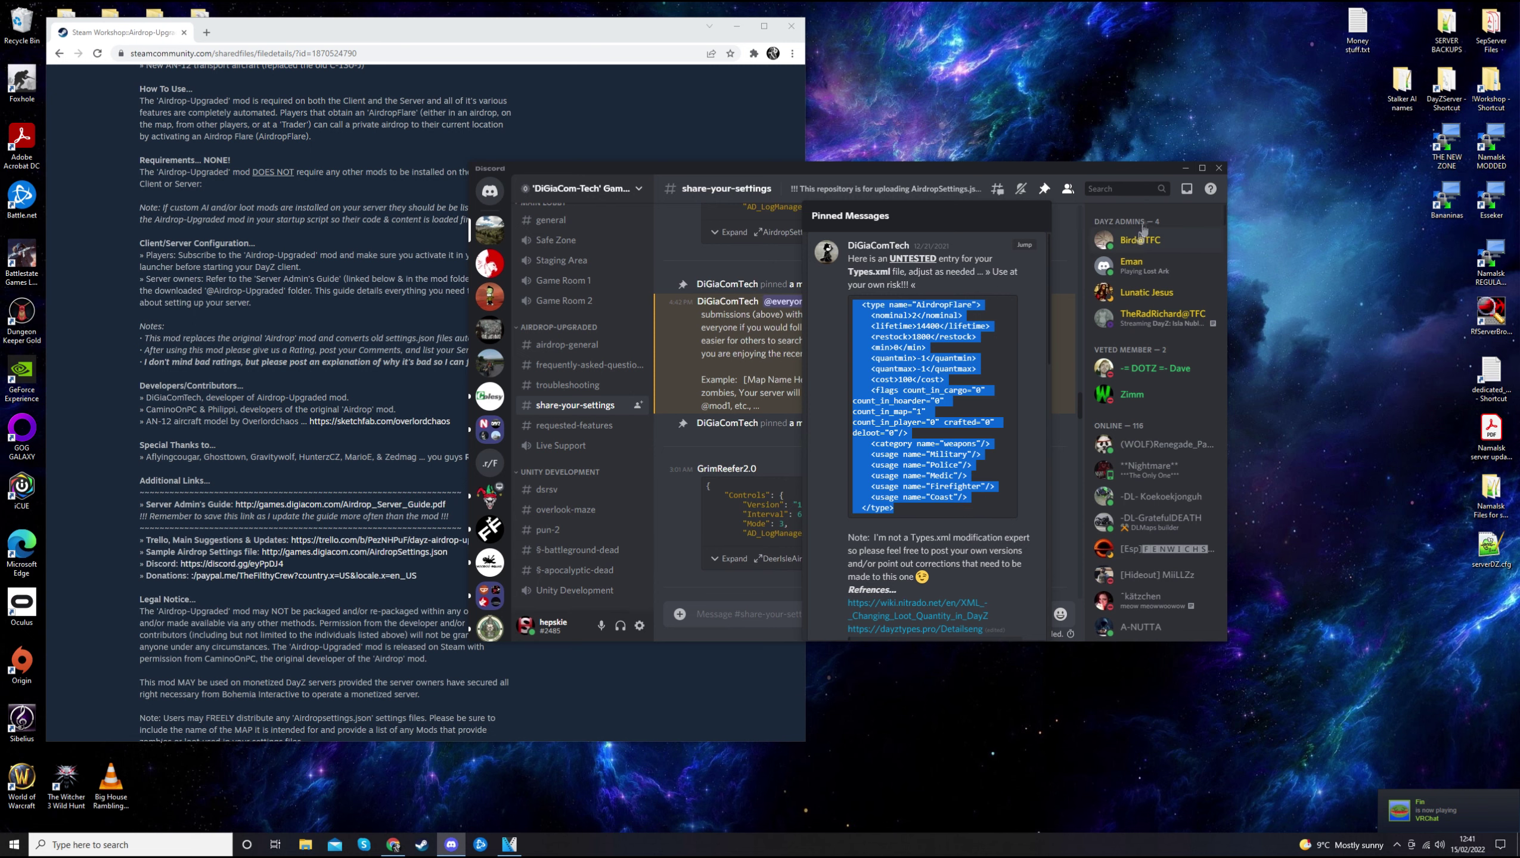
Move Discord aside, connect to the Namalsk server in WinSCP, and open types.xml from mpmissions/regular.namalsk/db.
left_click(1085, 171)
left_click_drag(1084, 171, 786, 199)
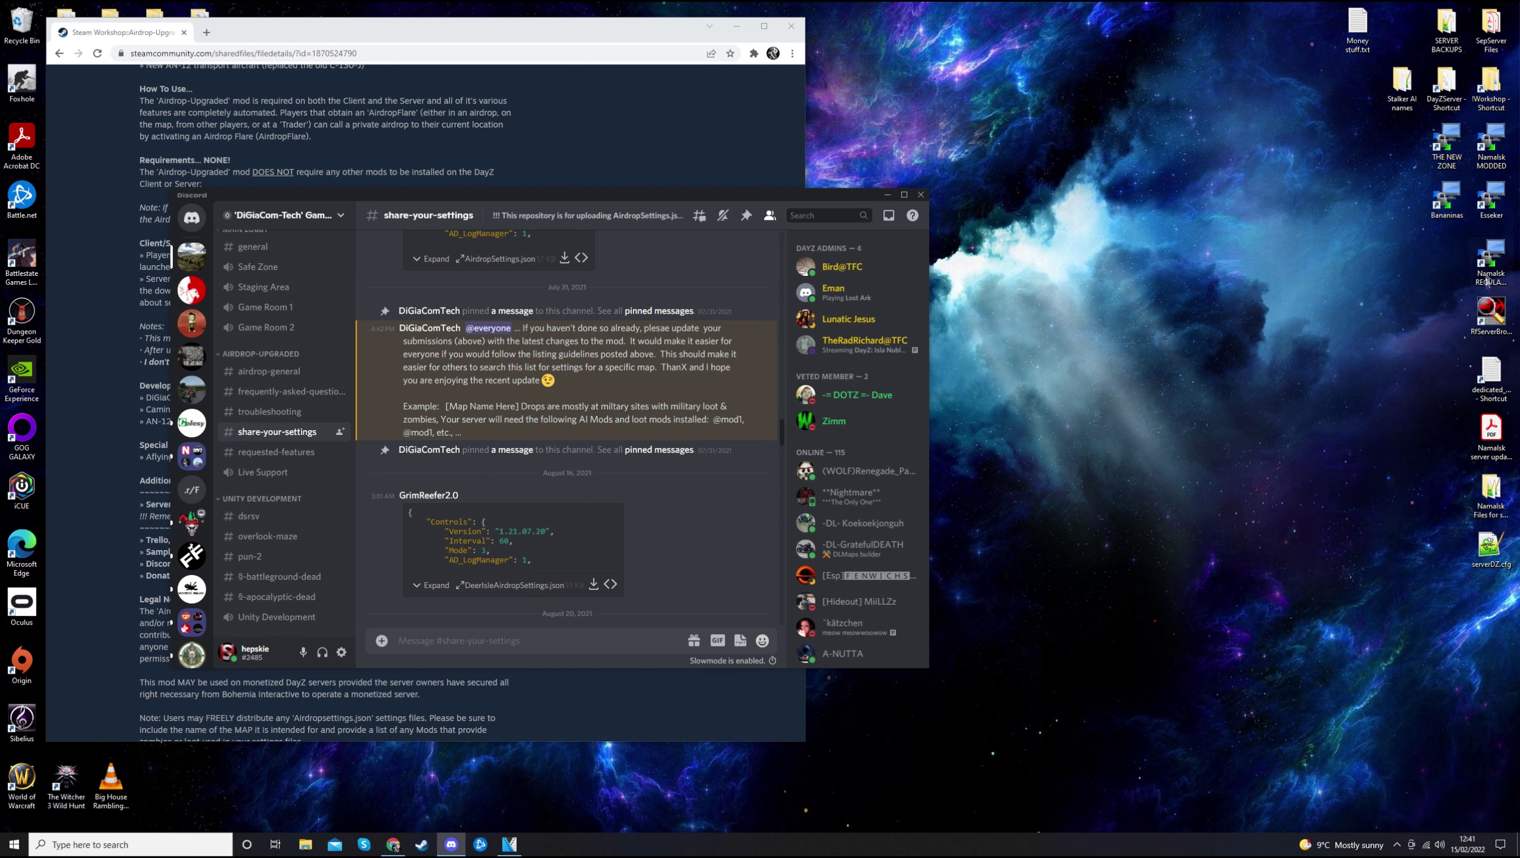
left_click(1501, 161)
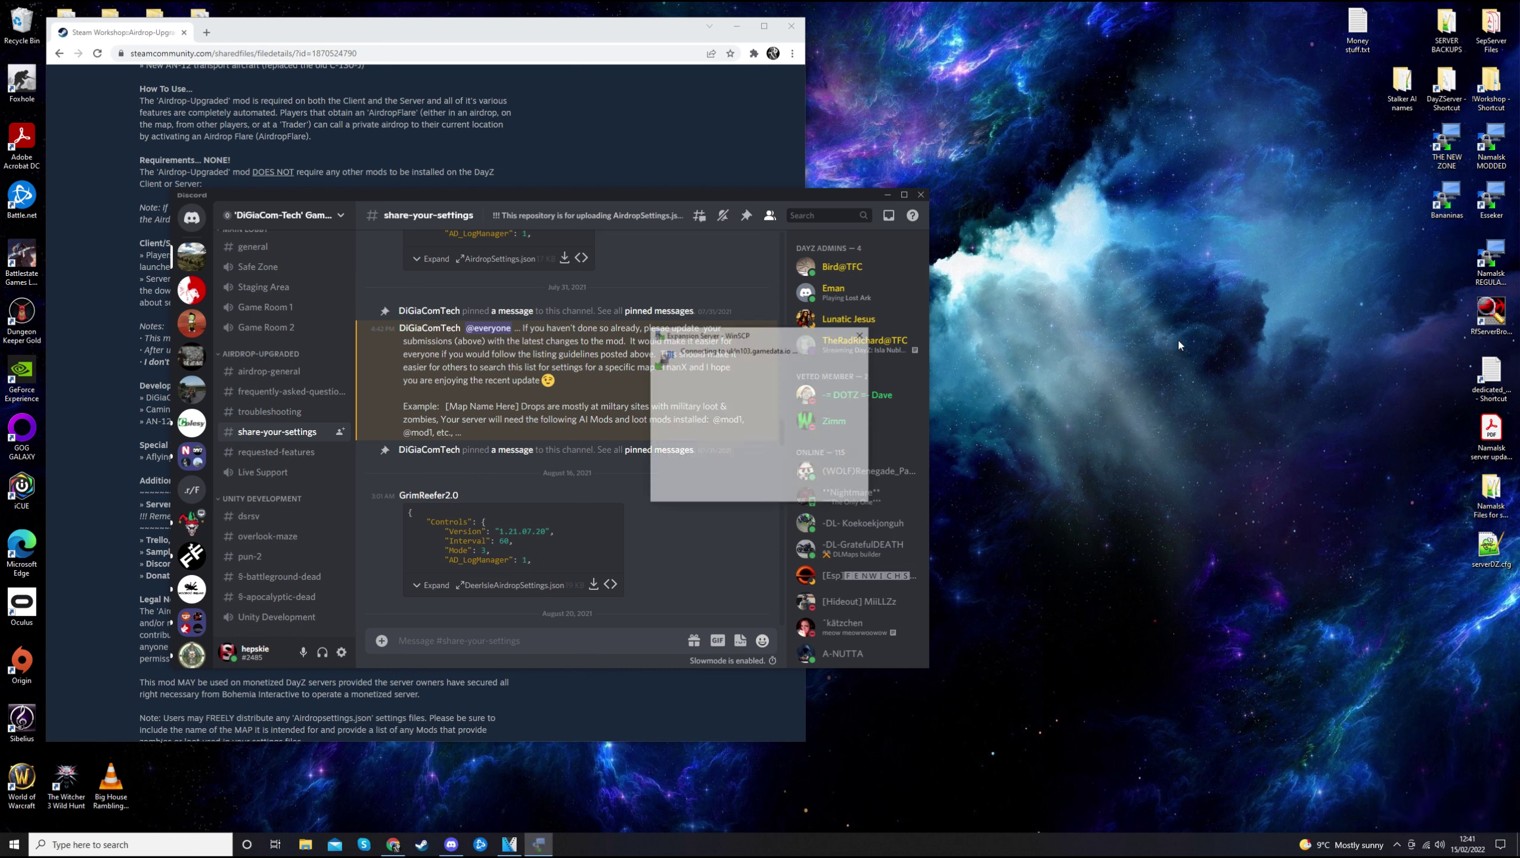
left_click(1125, 352)
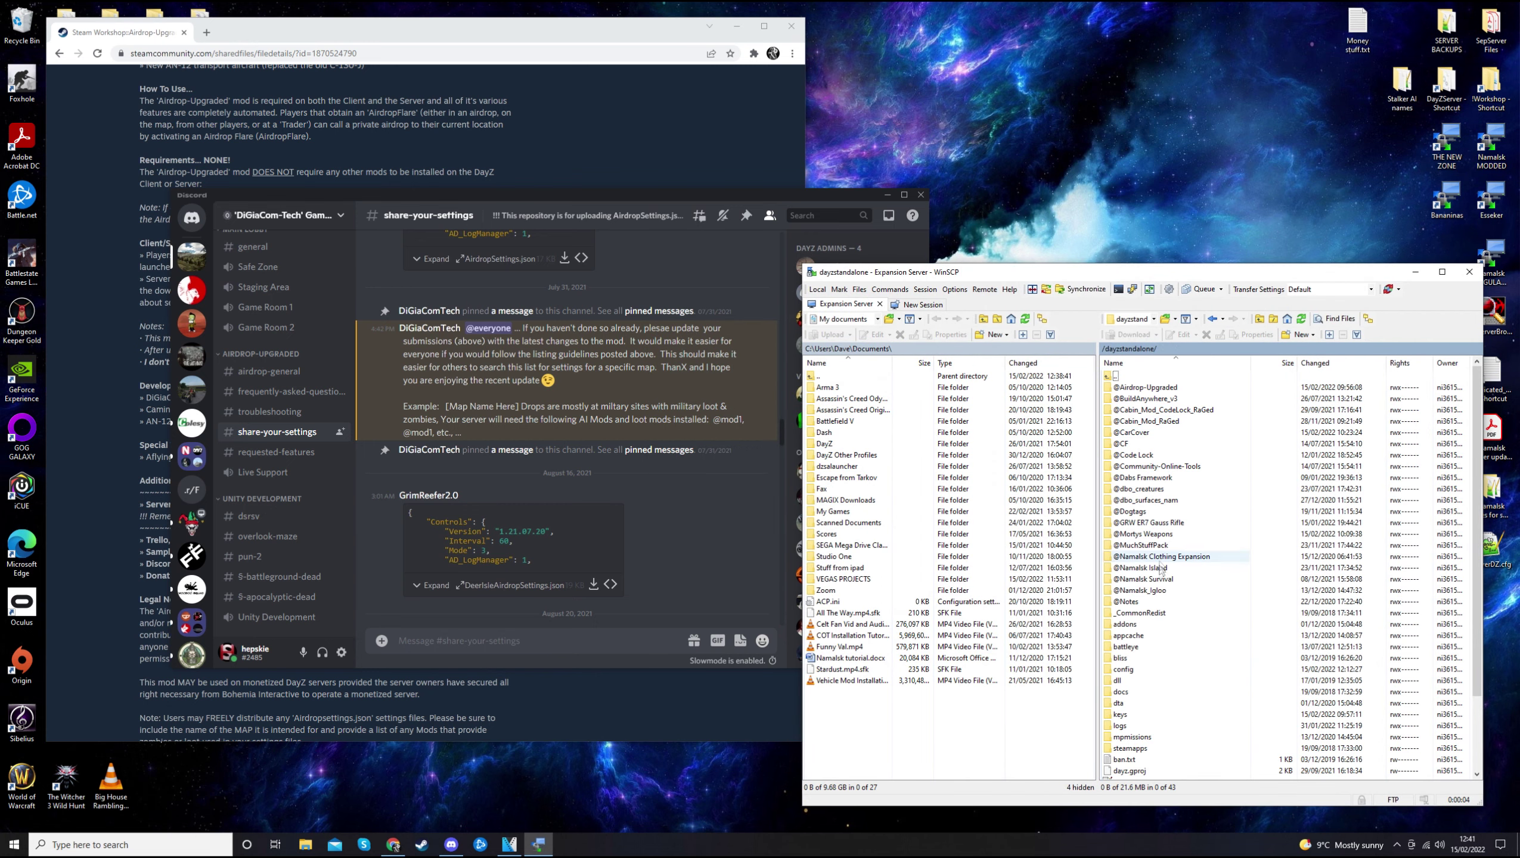
left_click(1144, 740)
double_click(1144, 739)
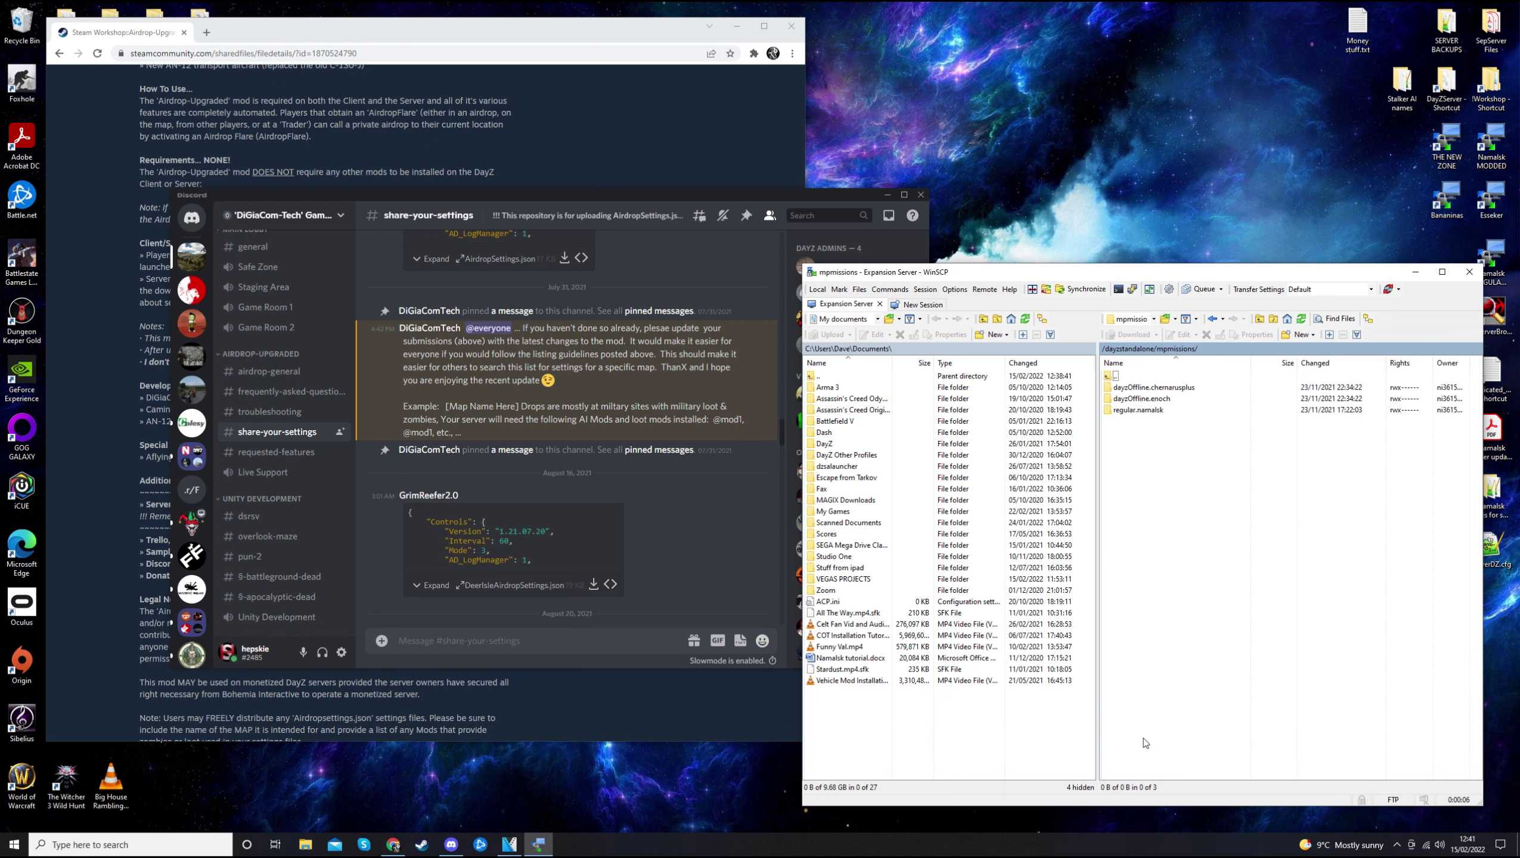
double_click(1157, 411)
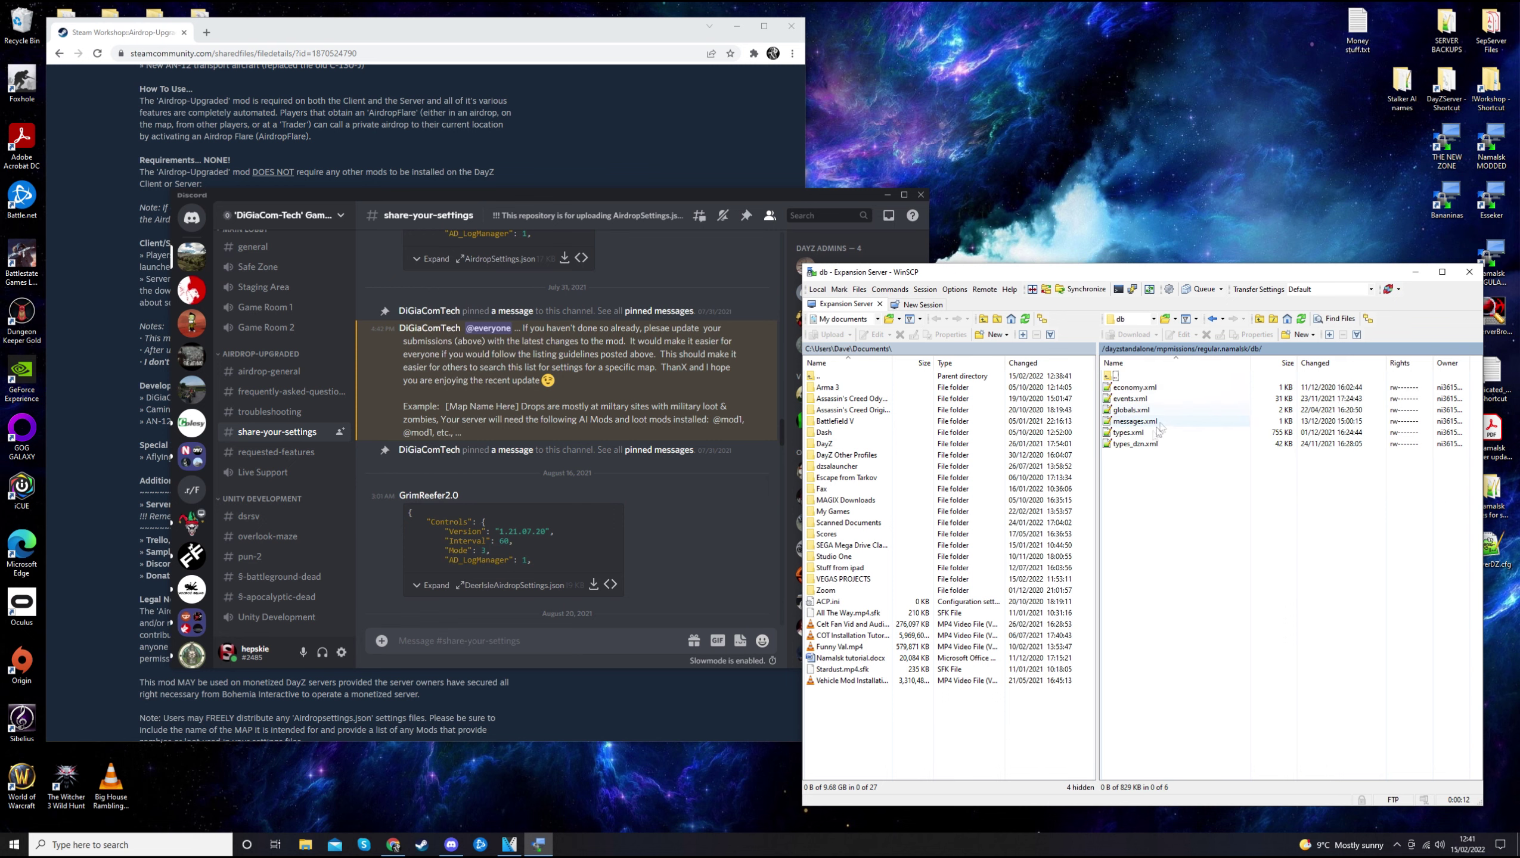
left_click(1130, 434)
double_click(1129, 434)
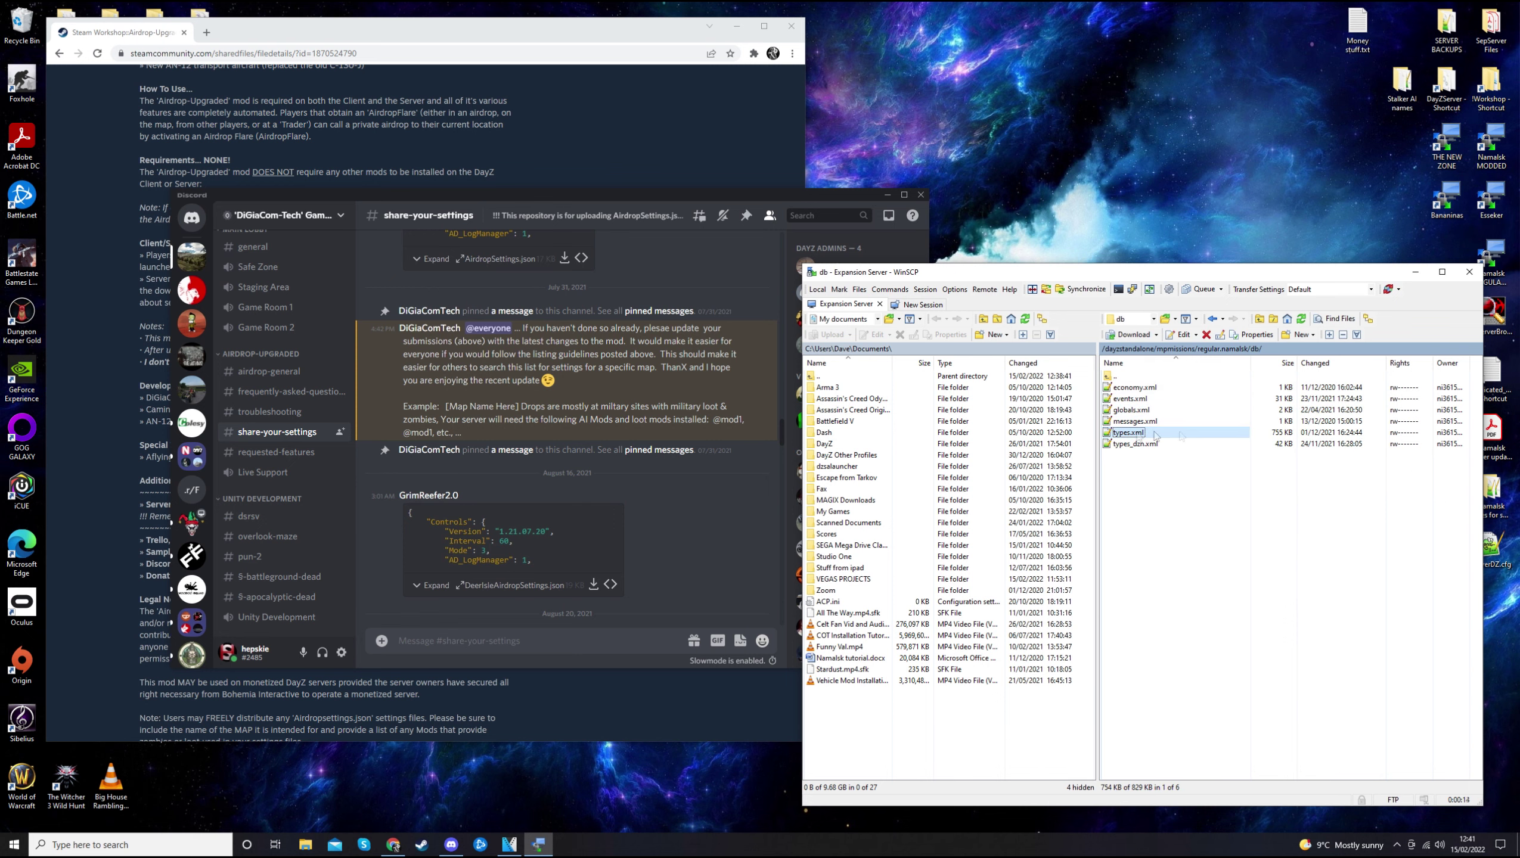
Paste the copied AirdropFlare entry at the end of types.xml, just above the closing </types> tag.
left_click_drag(1464, 174, 1461, 648)
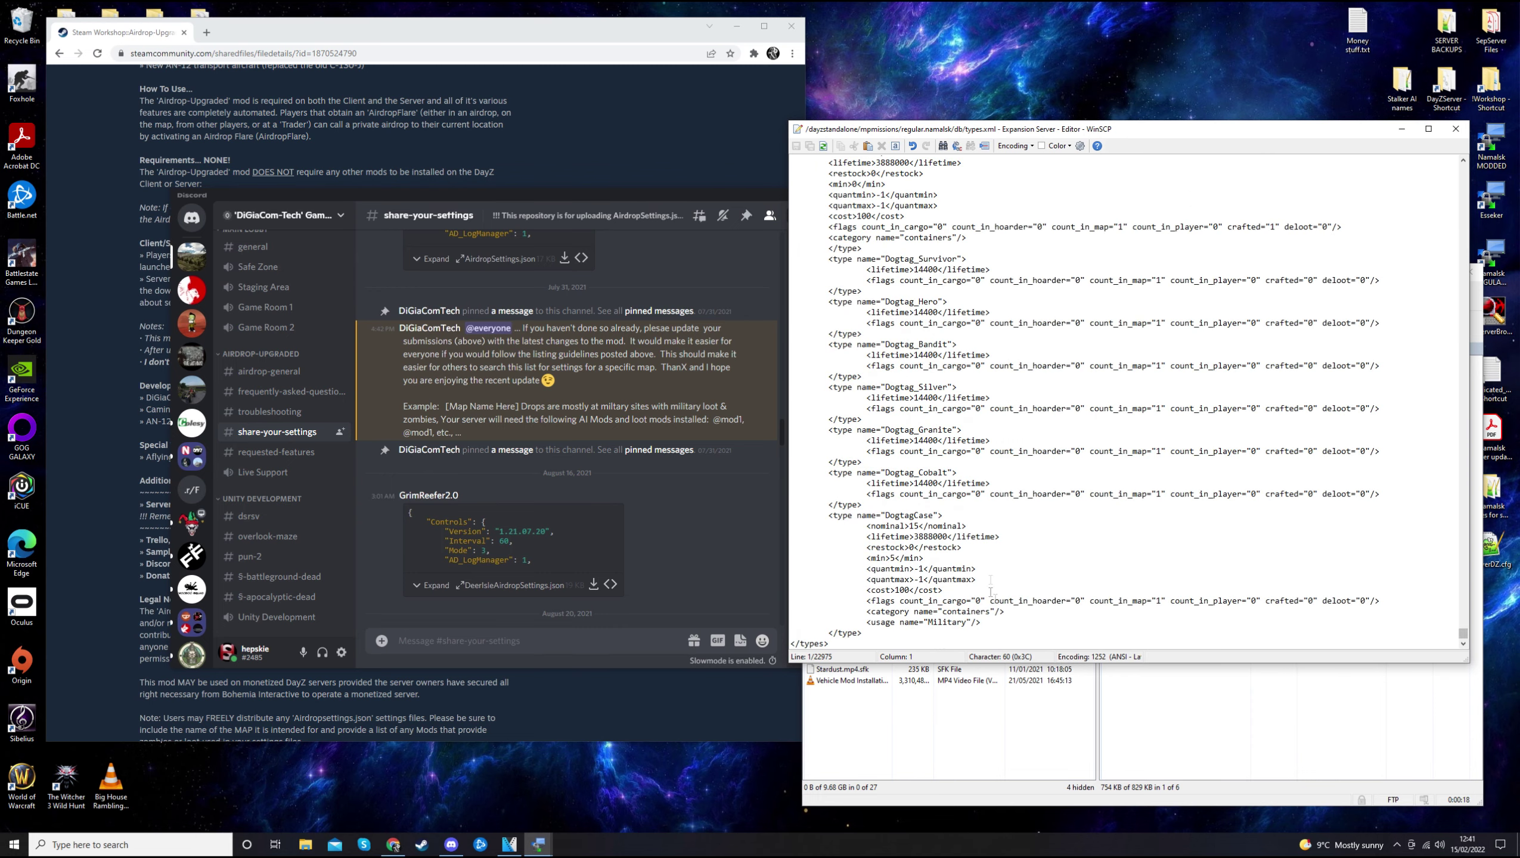
left_click(871, 636)
key("Return")
scroll(963, 574, "down", 1)
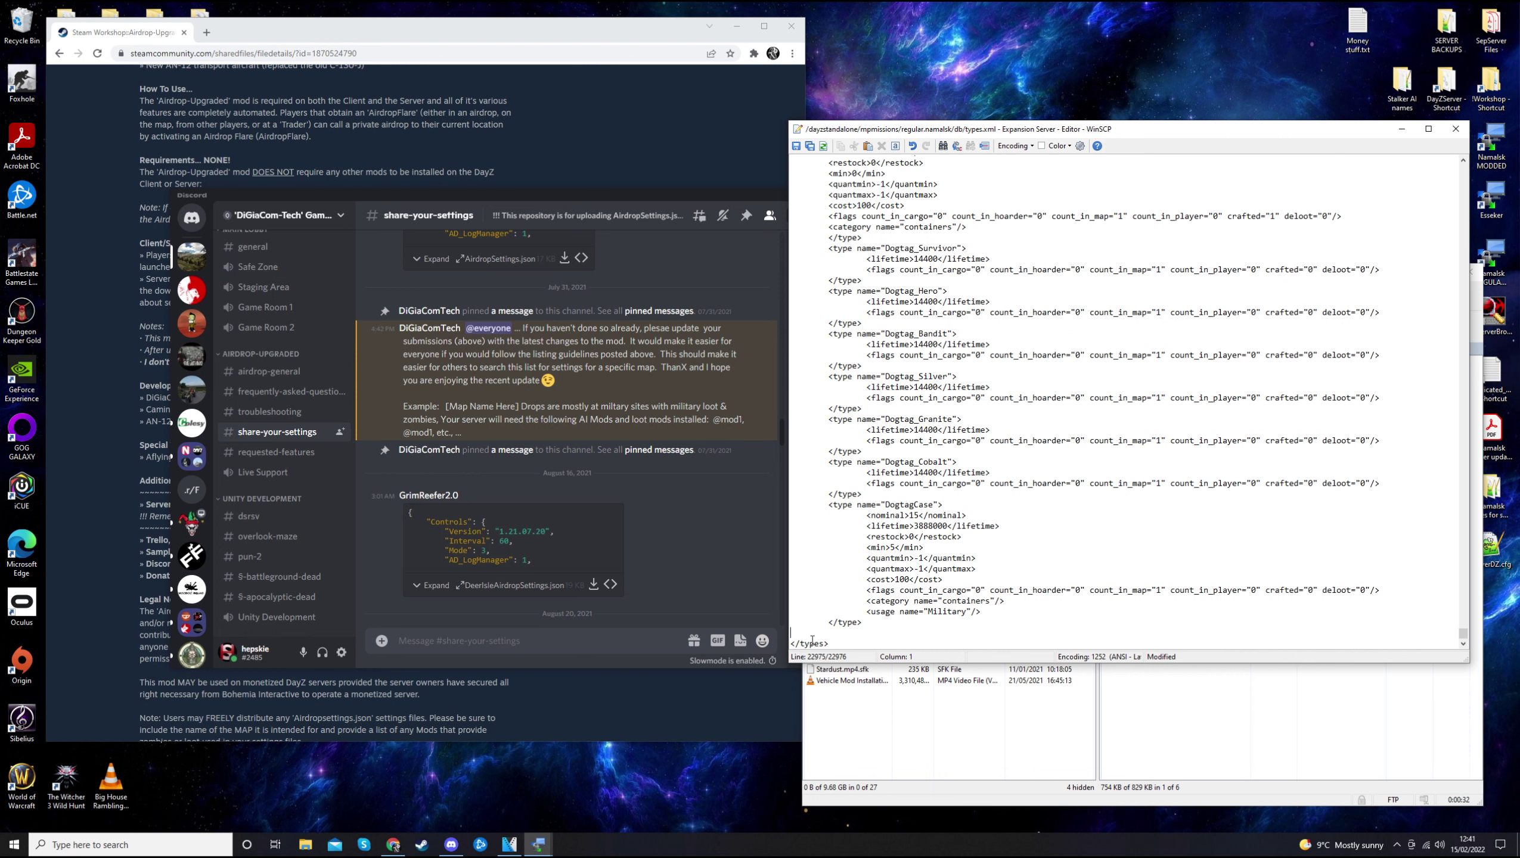
key("ctrl+v")
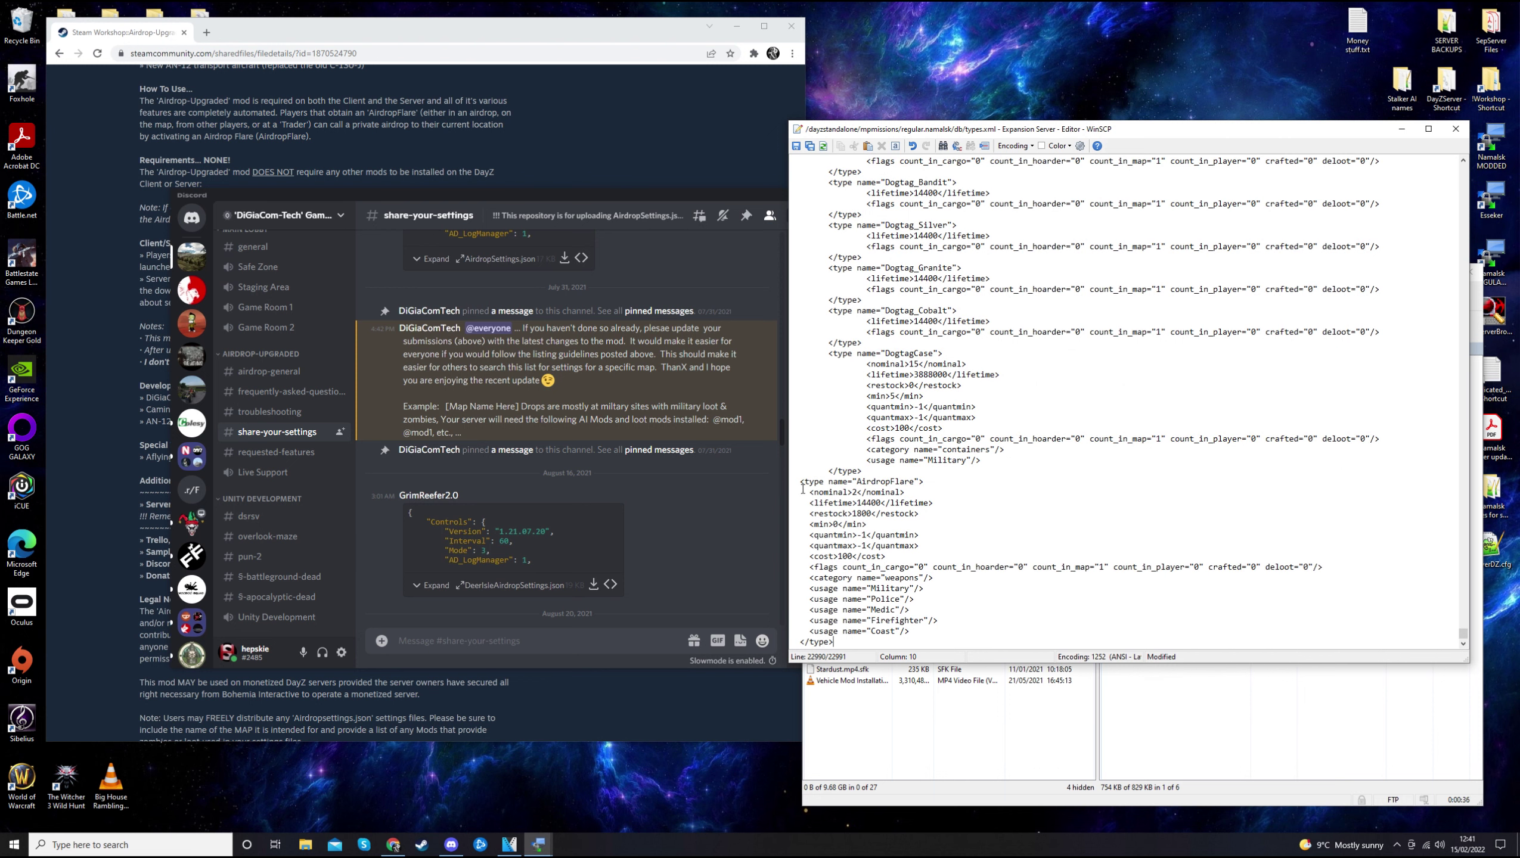
left_click_drag(804, 488, 823, 646)
left_click(837, 648)
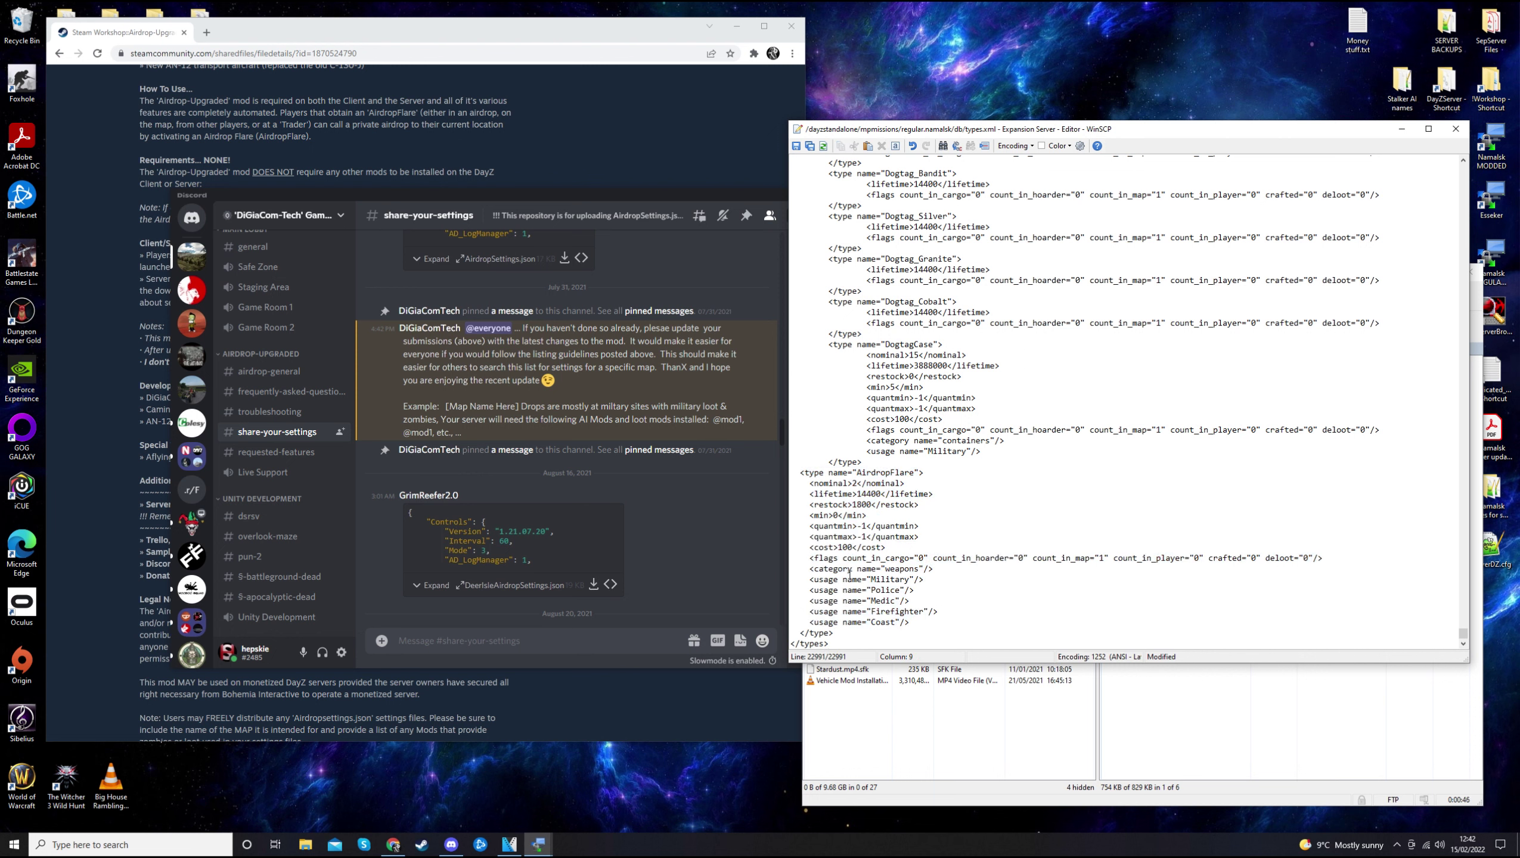
Check the AirdropFlare entry's values, save types.xml to the server, and close the file and the WinSCP session.
left_click_drag(853, 486, 864, 488)
left_click(909, 485)
scroll(1051, 564, "up", 2)
scroll(1051, 564, "down", 2)
double_click(863, 475)
left_click(939, 505)
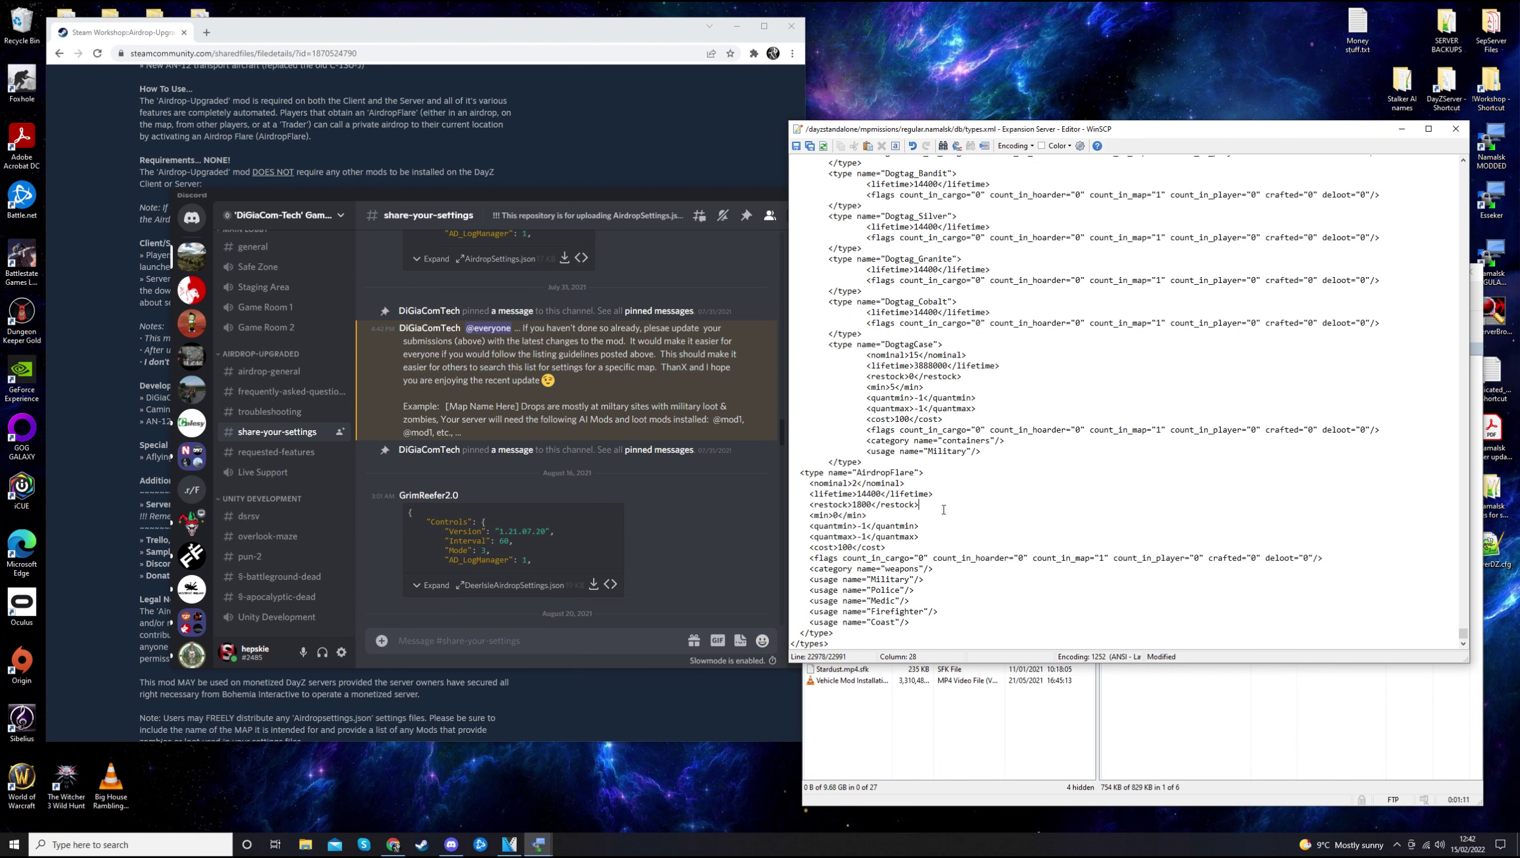
left_click(796, 146)
left_click(1456, 129)
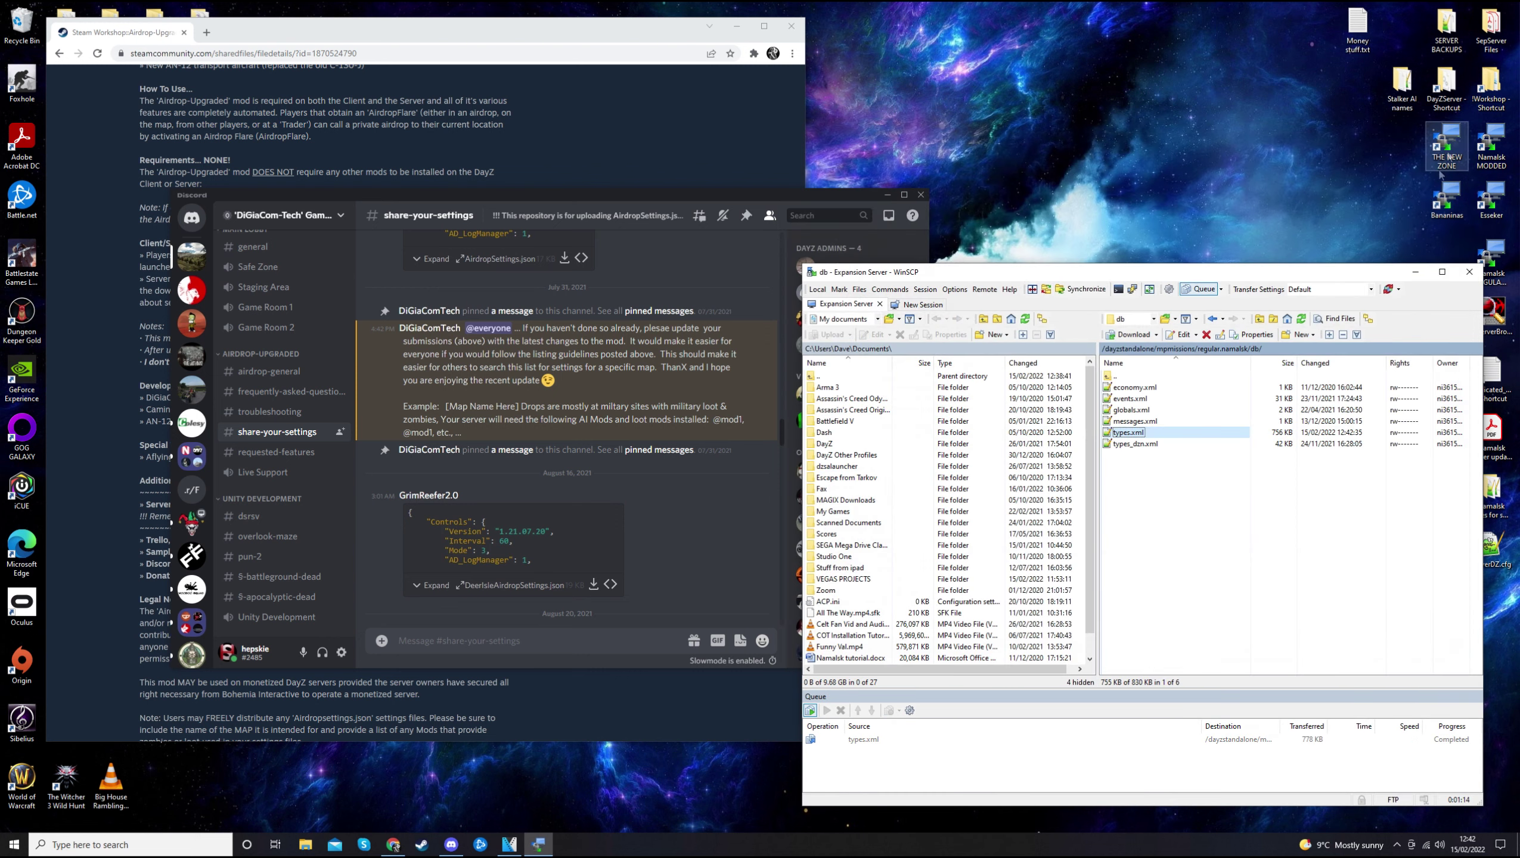
left_click(1469, 273)
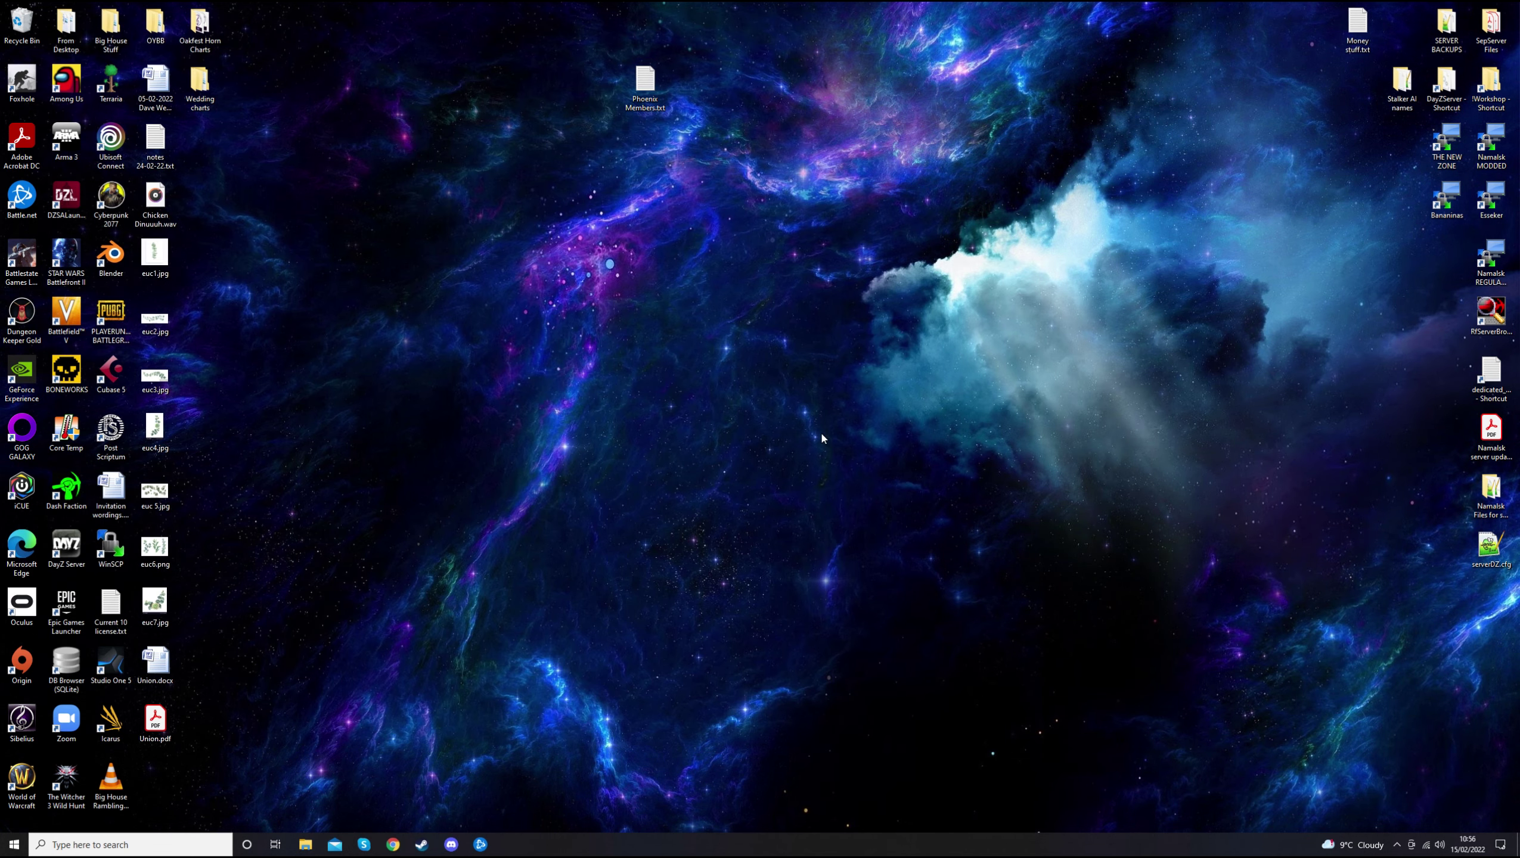
left_click(398, 848)
left_click(748, 12)
left_click_drag(688, 257, 902, 394)
Switch to Chrome, search the web for "airdrop mod dayz", and open the Airdrop-Upgraded Steam Workshop page.
left_click(393, 845)
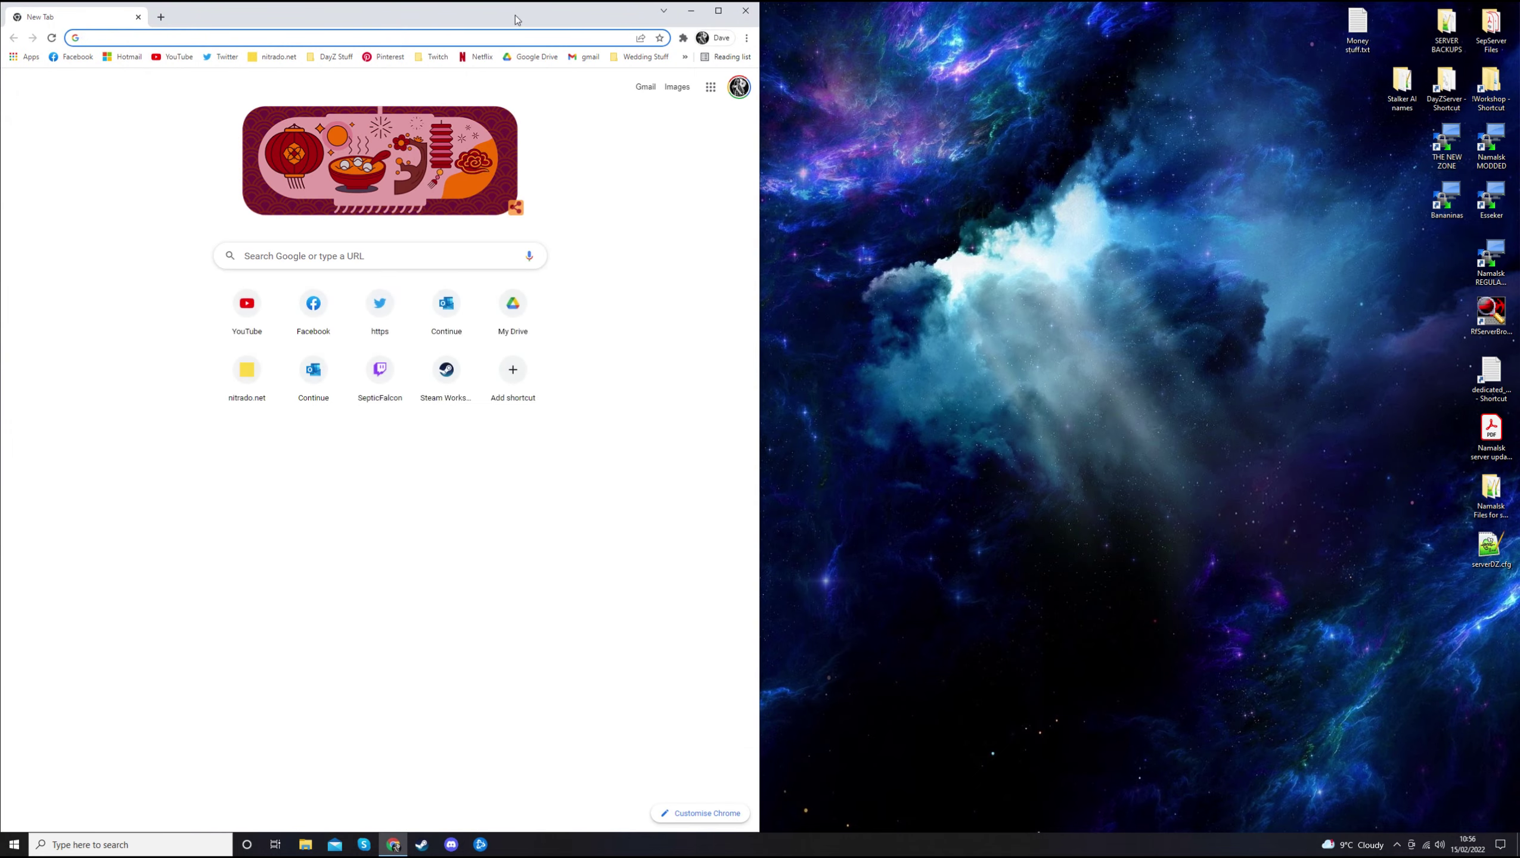
left_click_drag(517, 20, 887, 50)
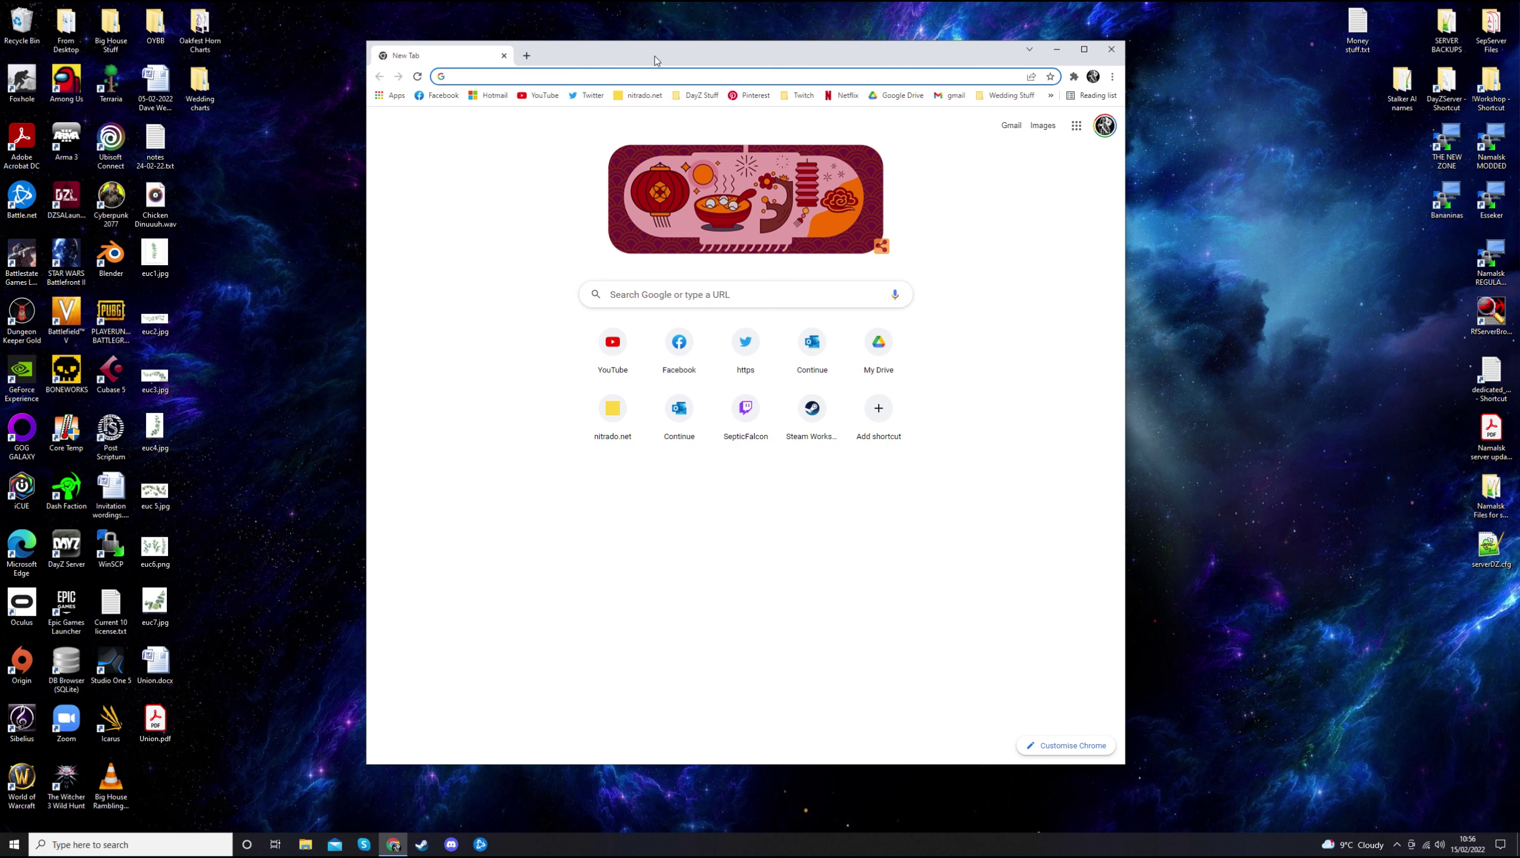
type("airdr")
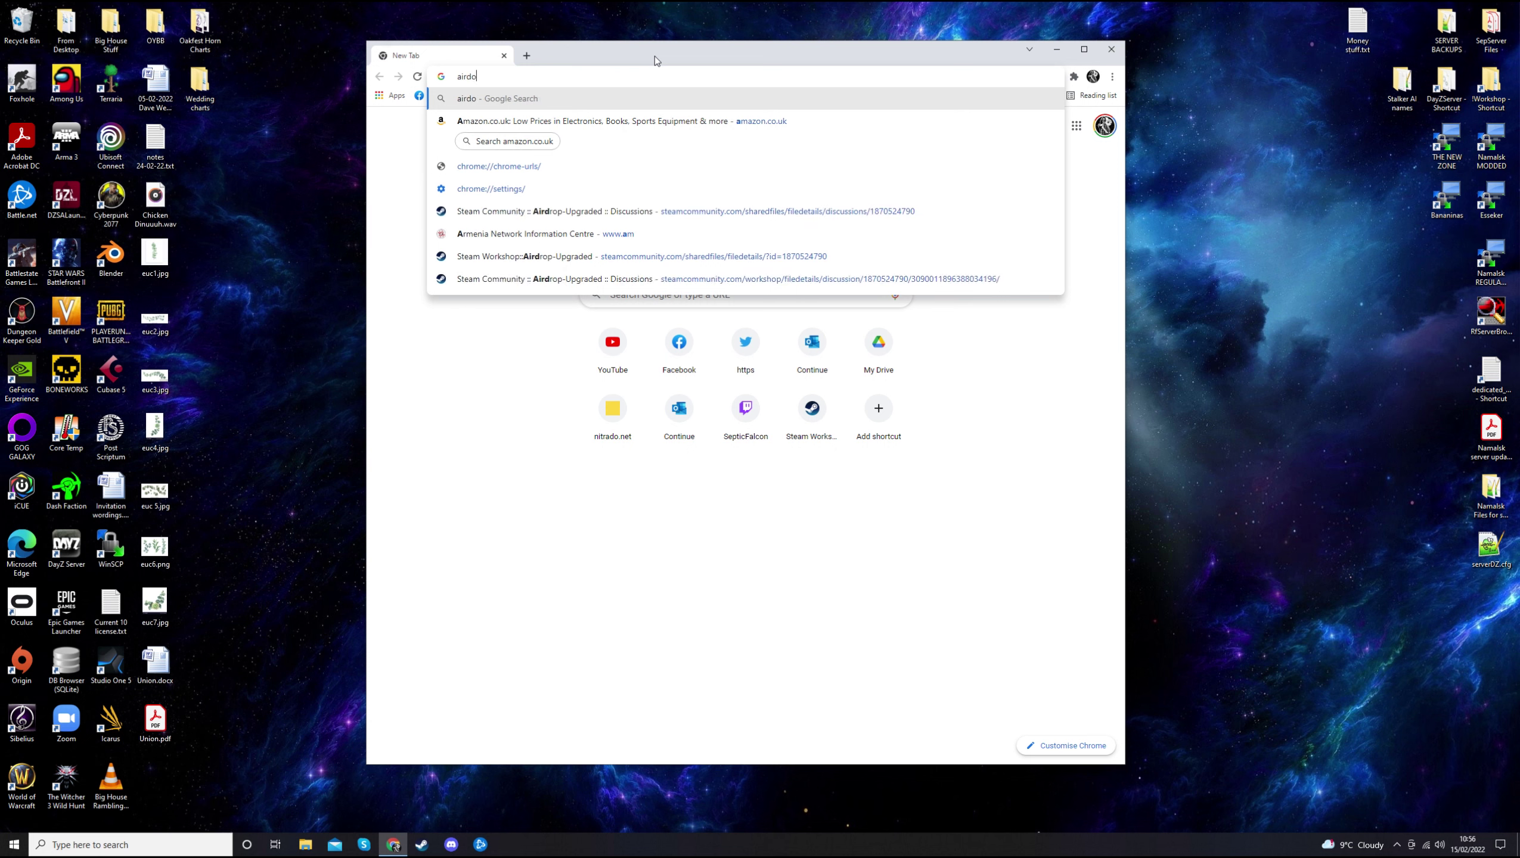
type("op ")
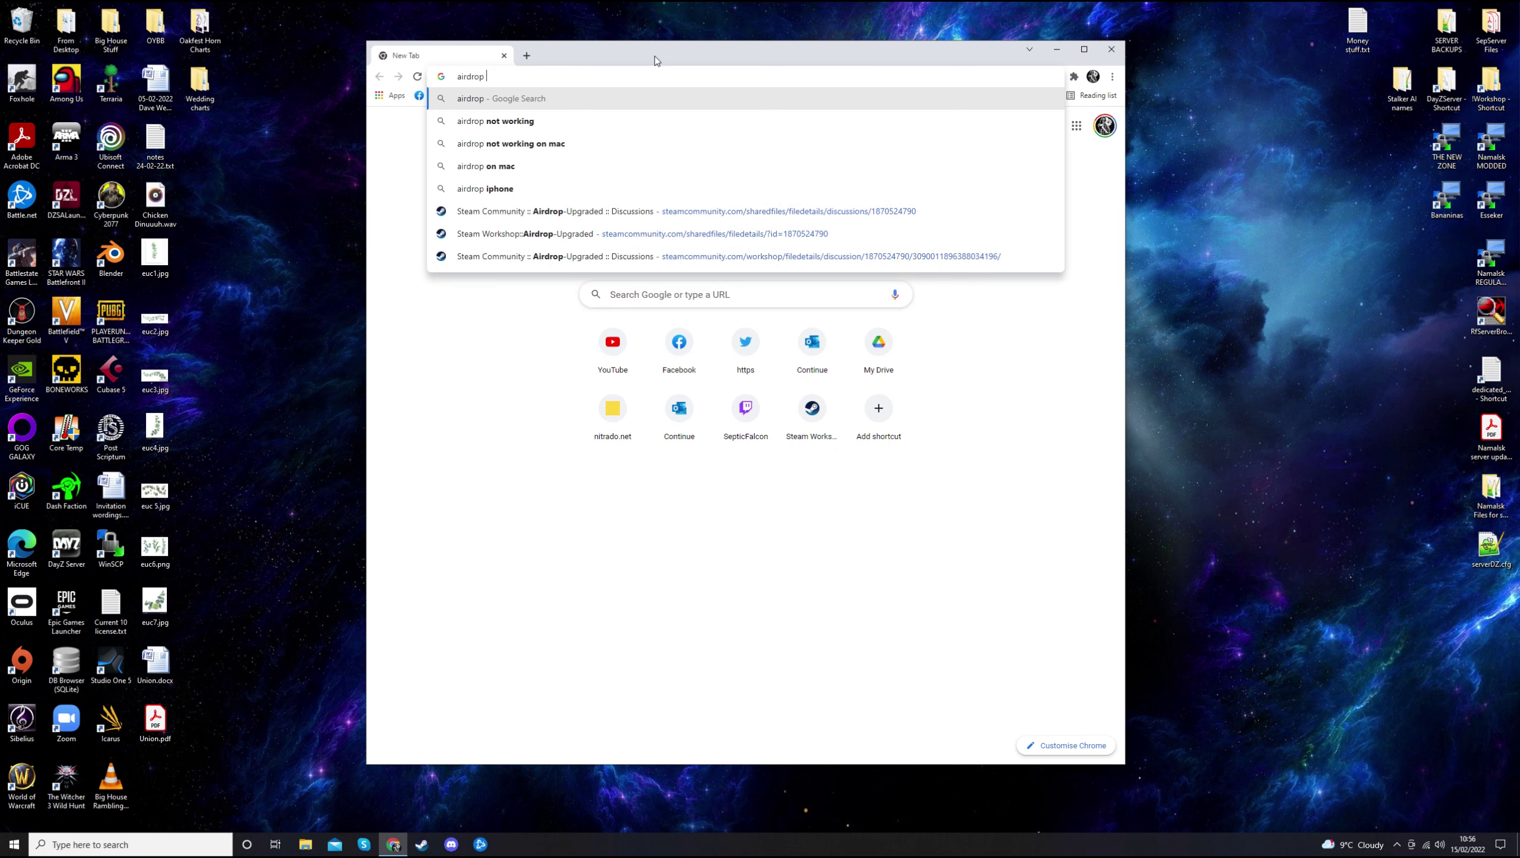
type("mod dayz")
key("Return")
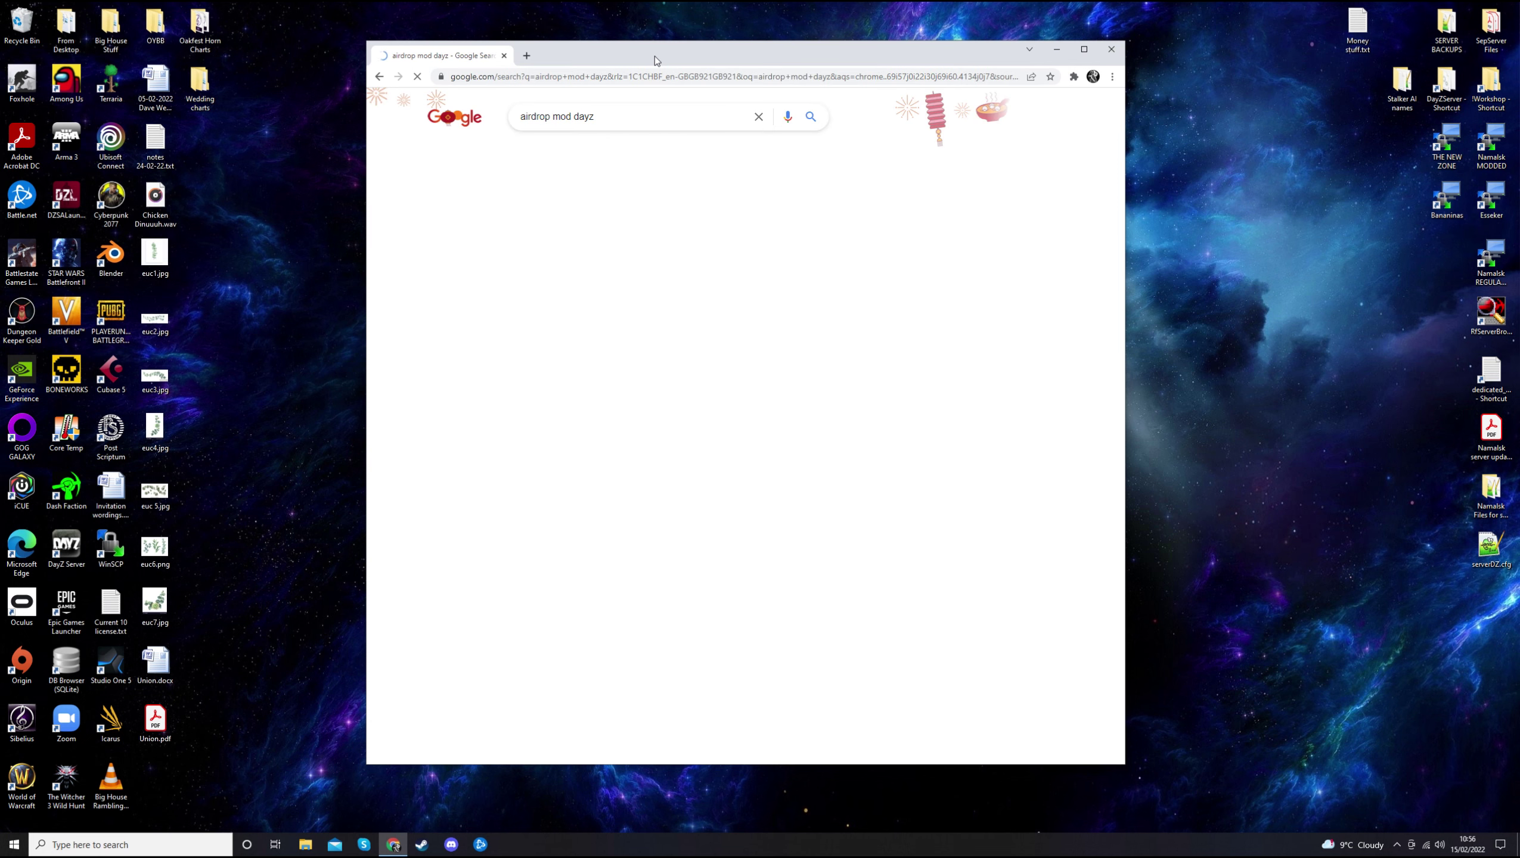
left_click(574, 220)
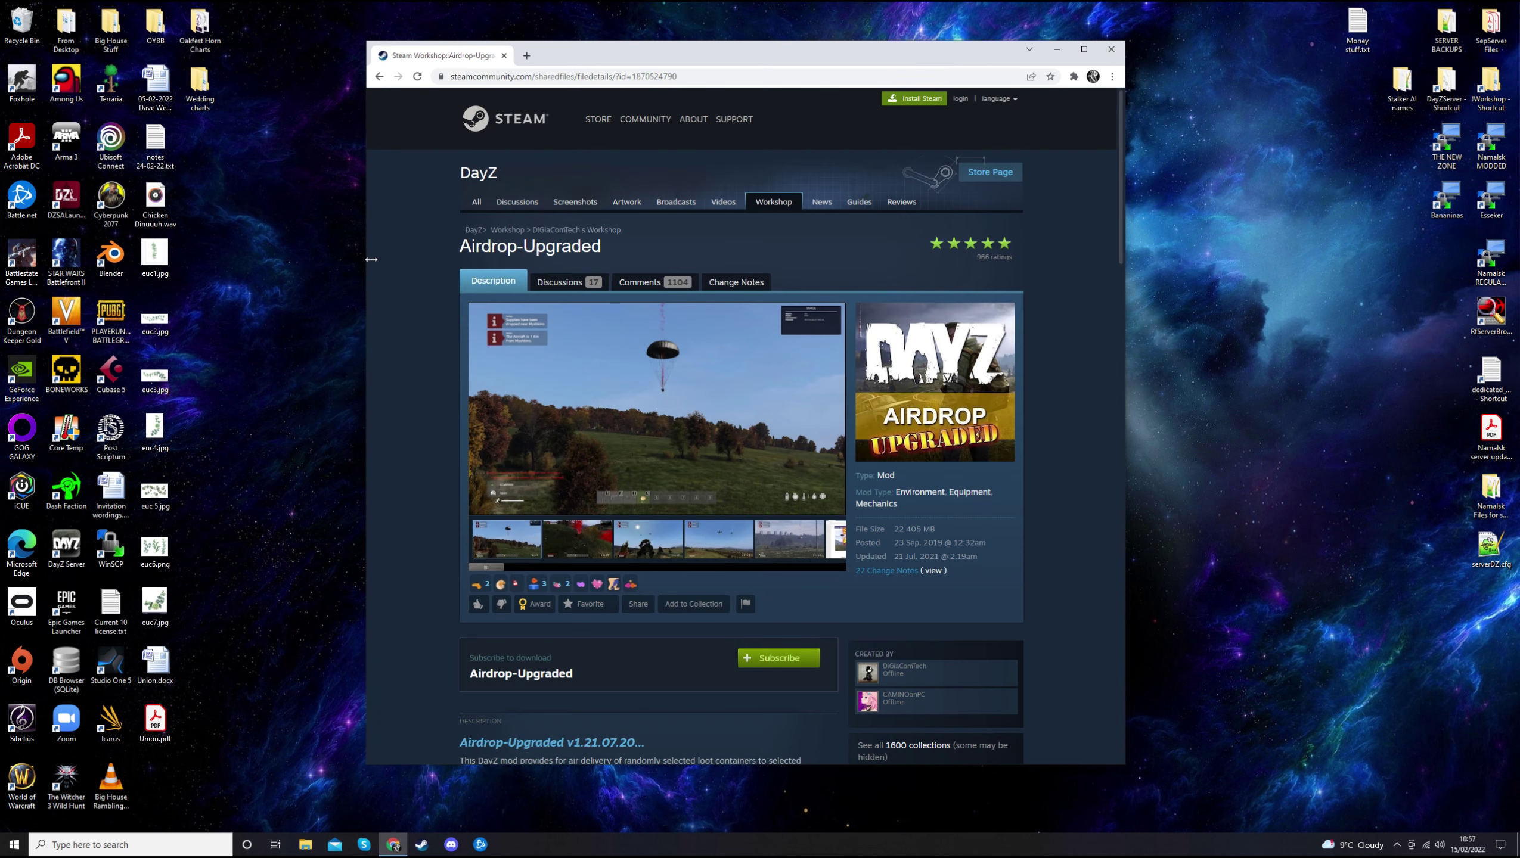
Review the Airdrop-Upgraded page's description, client/server configuration notes and additional links.
scroll(428, 370, "down", 2)
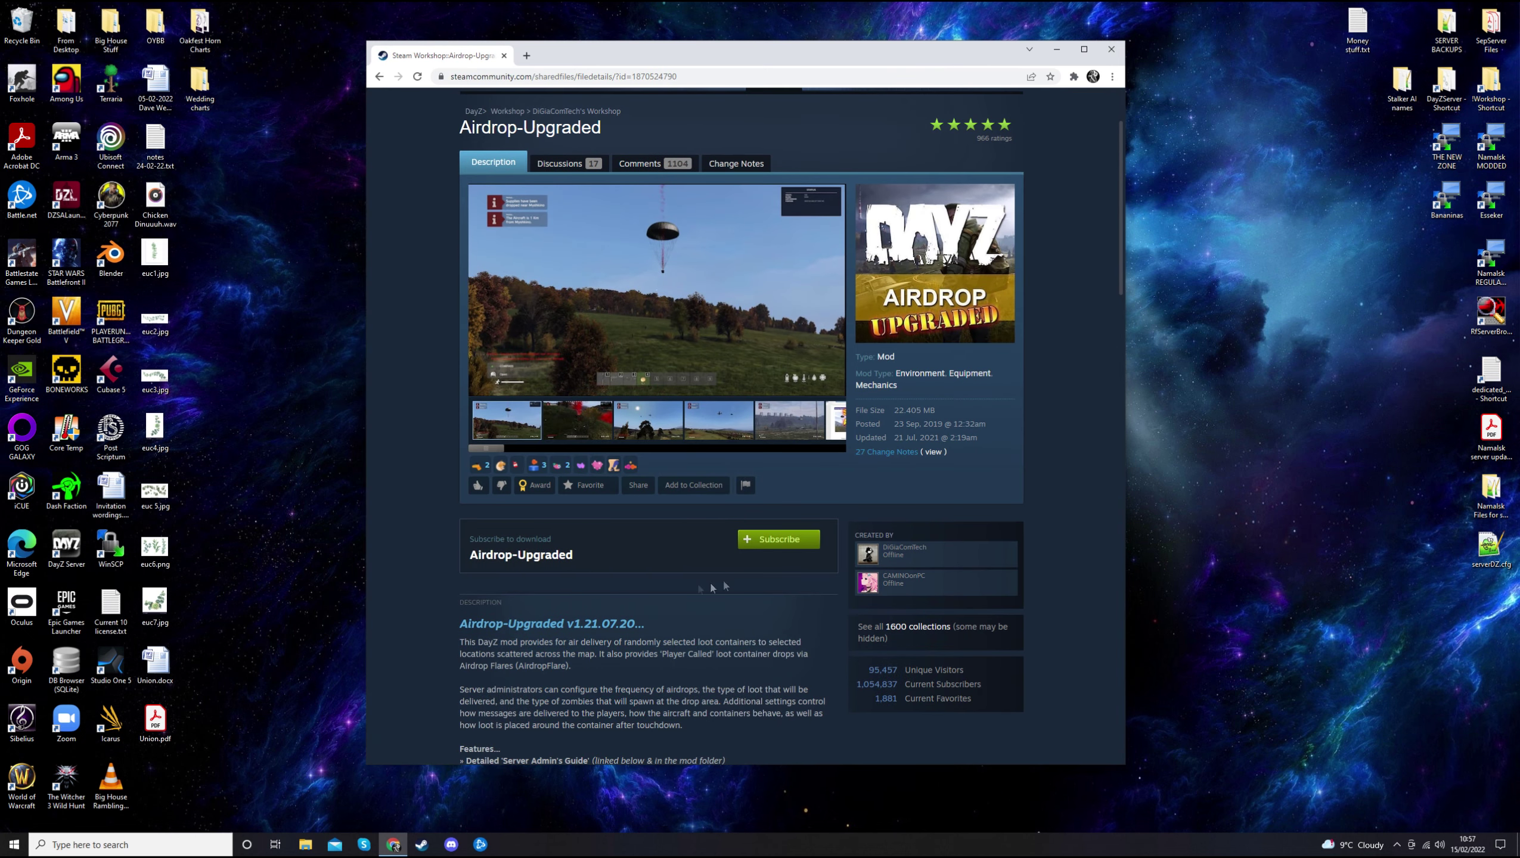
scroll(606, 559, "down", 2)
scroll(468, 528, "up", 4)
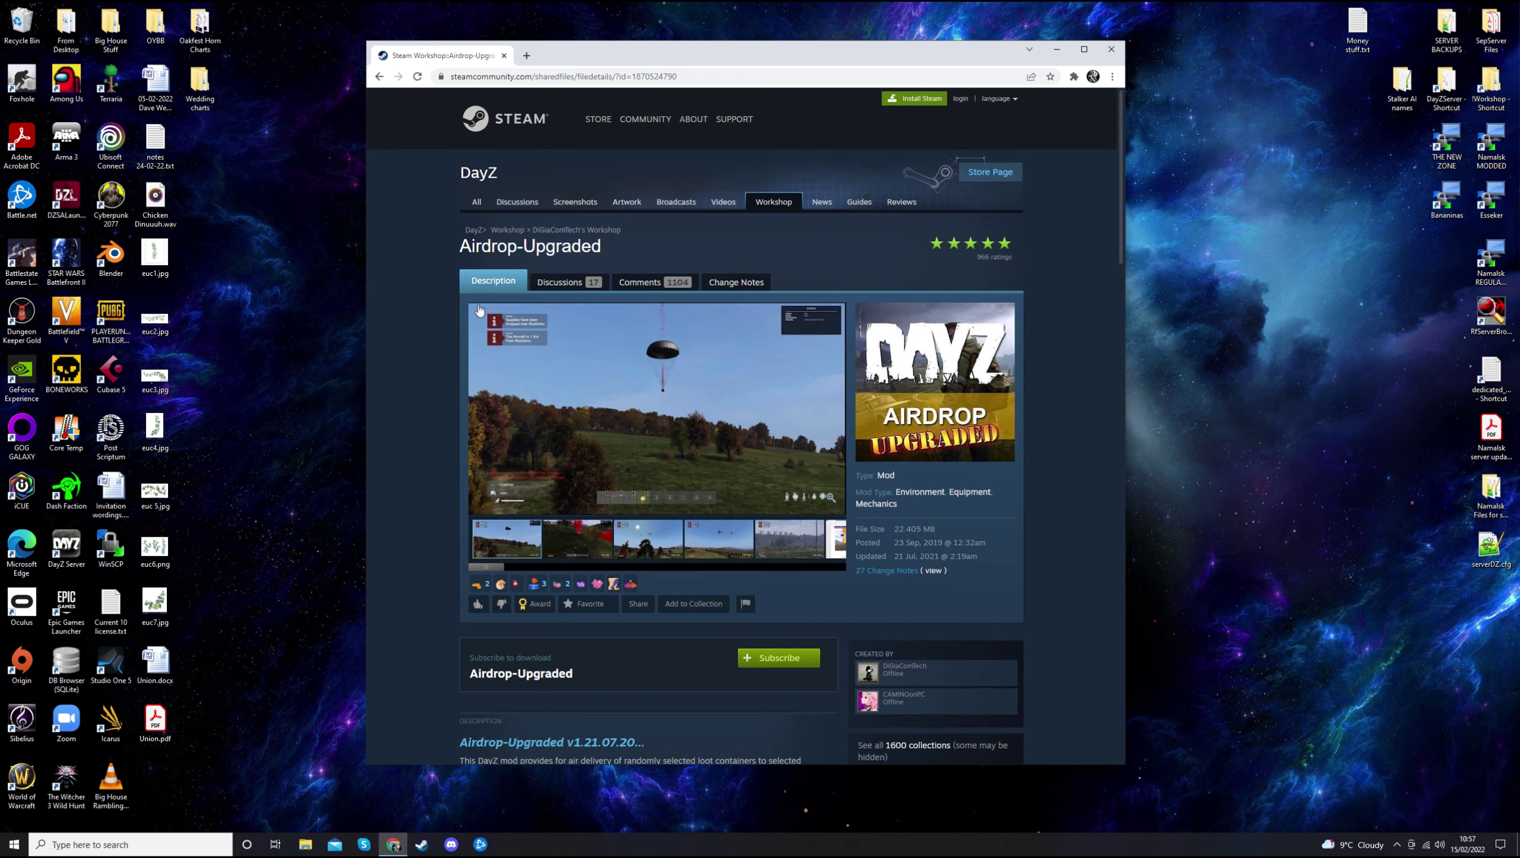
scroll(431, 395, "down", 9)
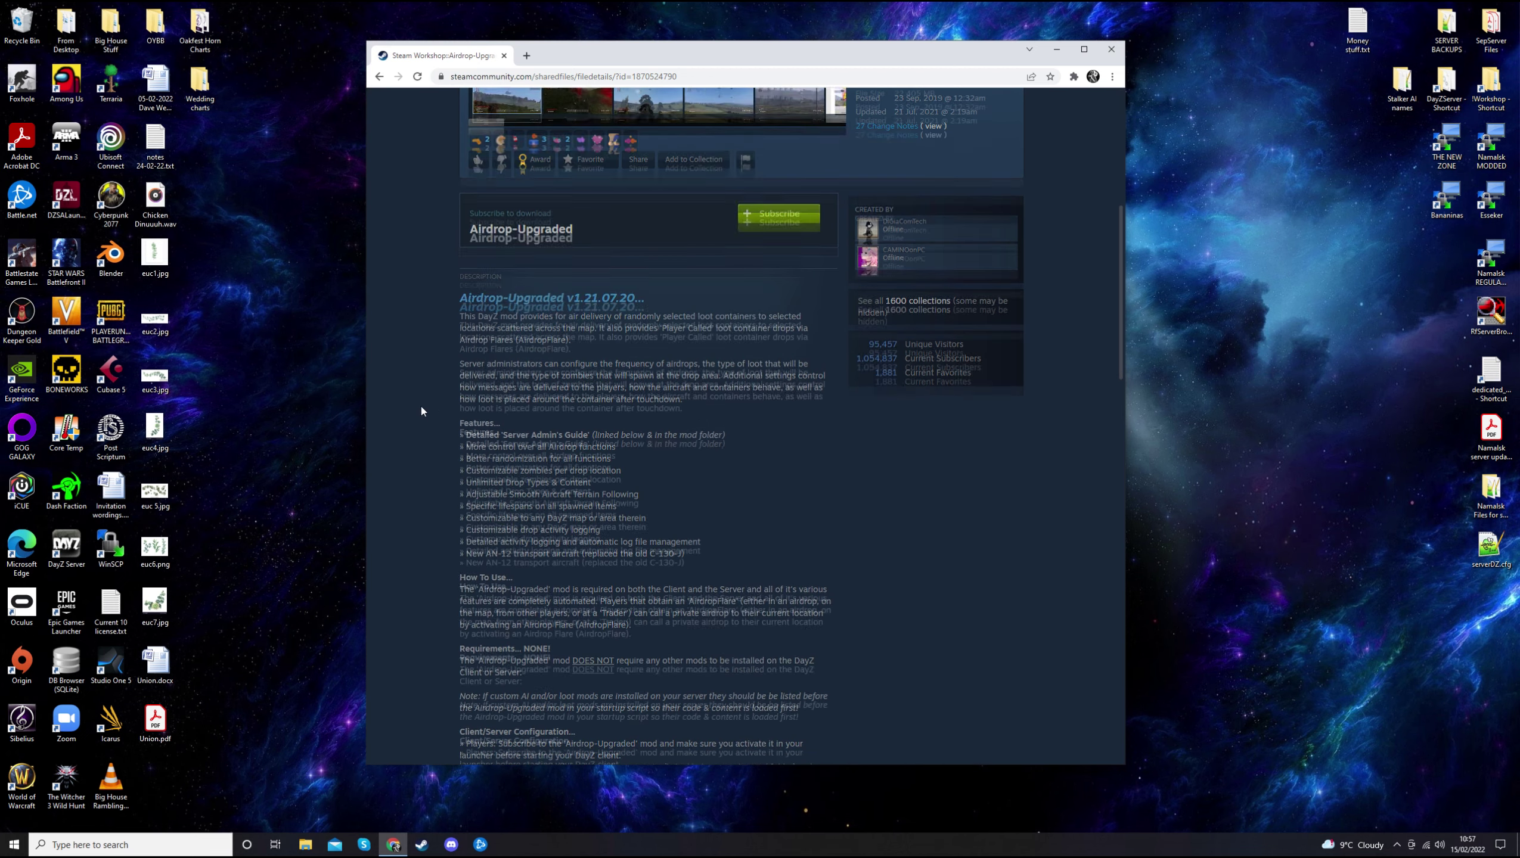
scroll(424, 341, "down", 10)
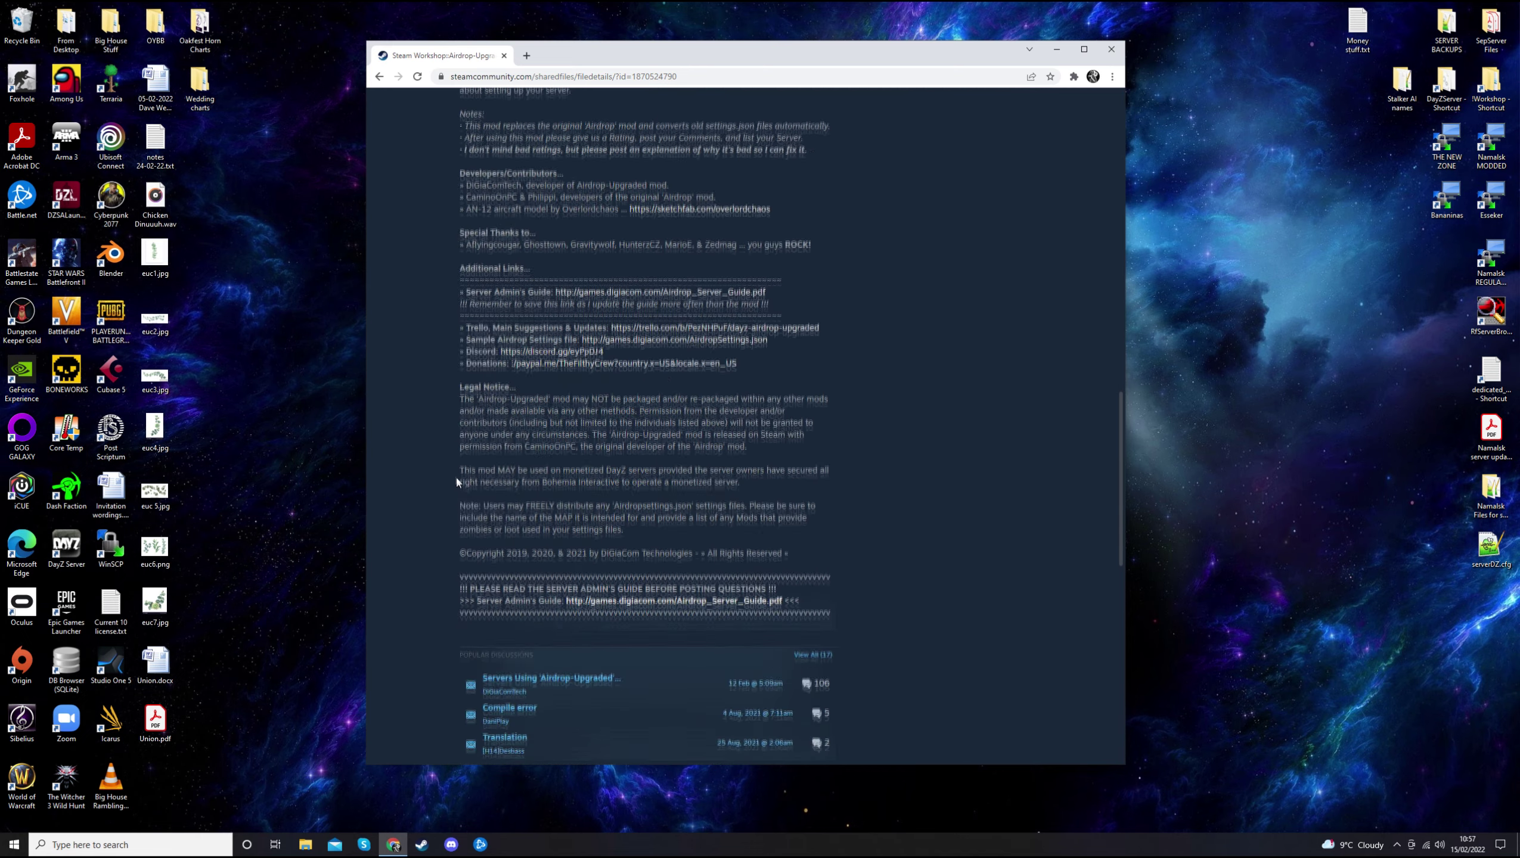
scroll(454, 475, "up", 3)
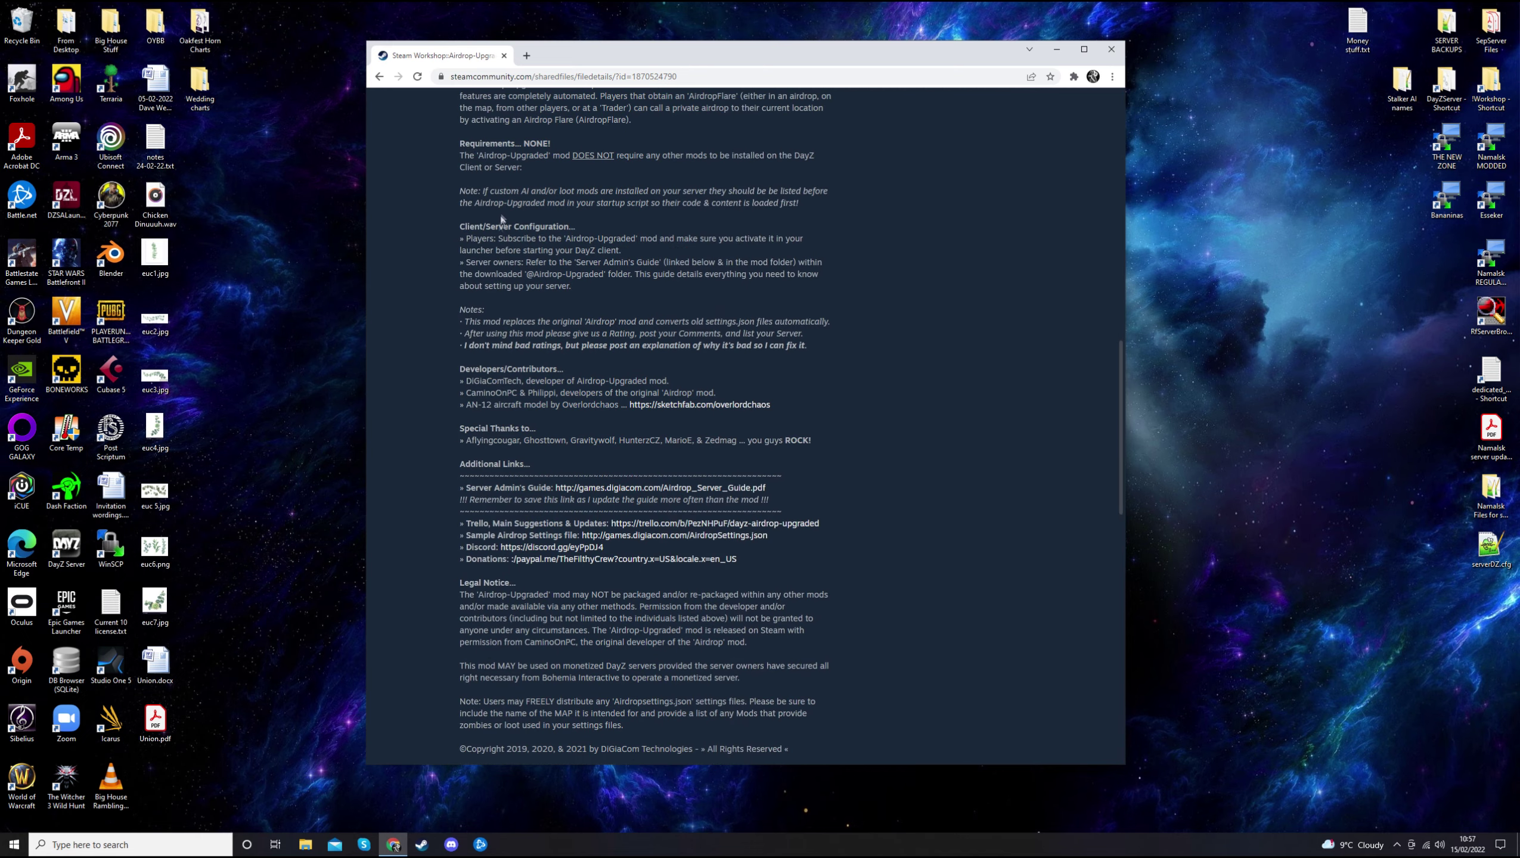
scroll(481, 429, "down", 2)
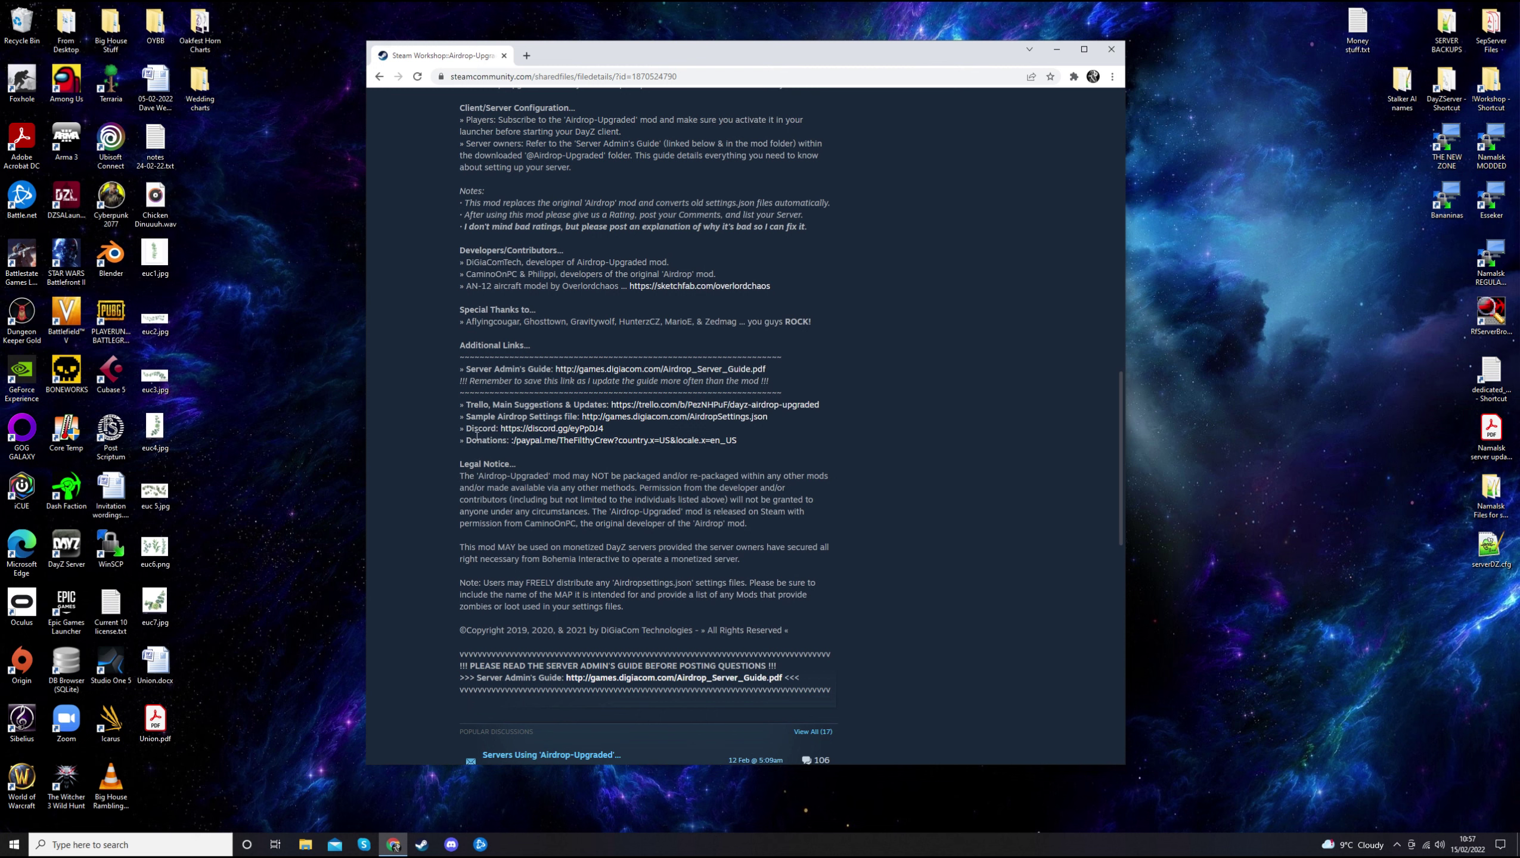
Highlight the Discord link among the Airdrop-Upgraded page's additional links, and look over the mod's description and Server Admin's Guide references again.
left_click_drag(472, 433, 615, 426)
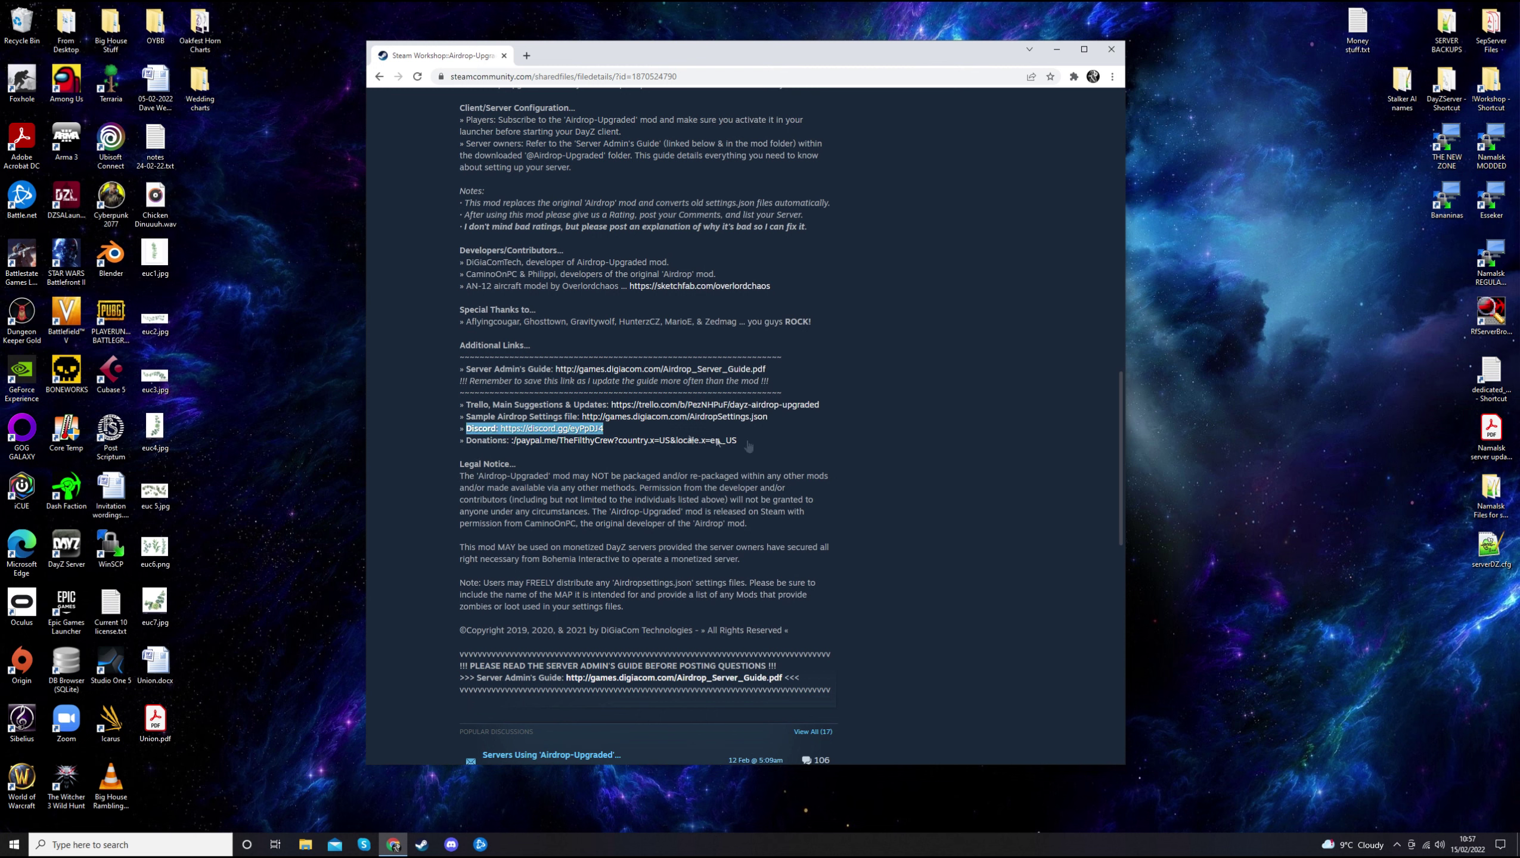
left_click(975, 446)
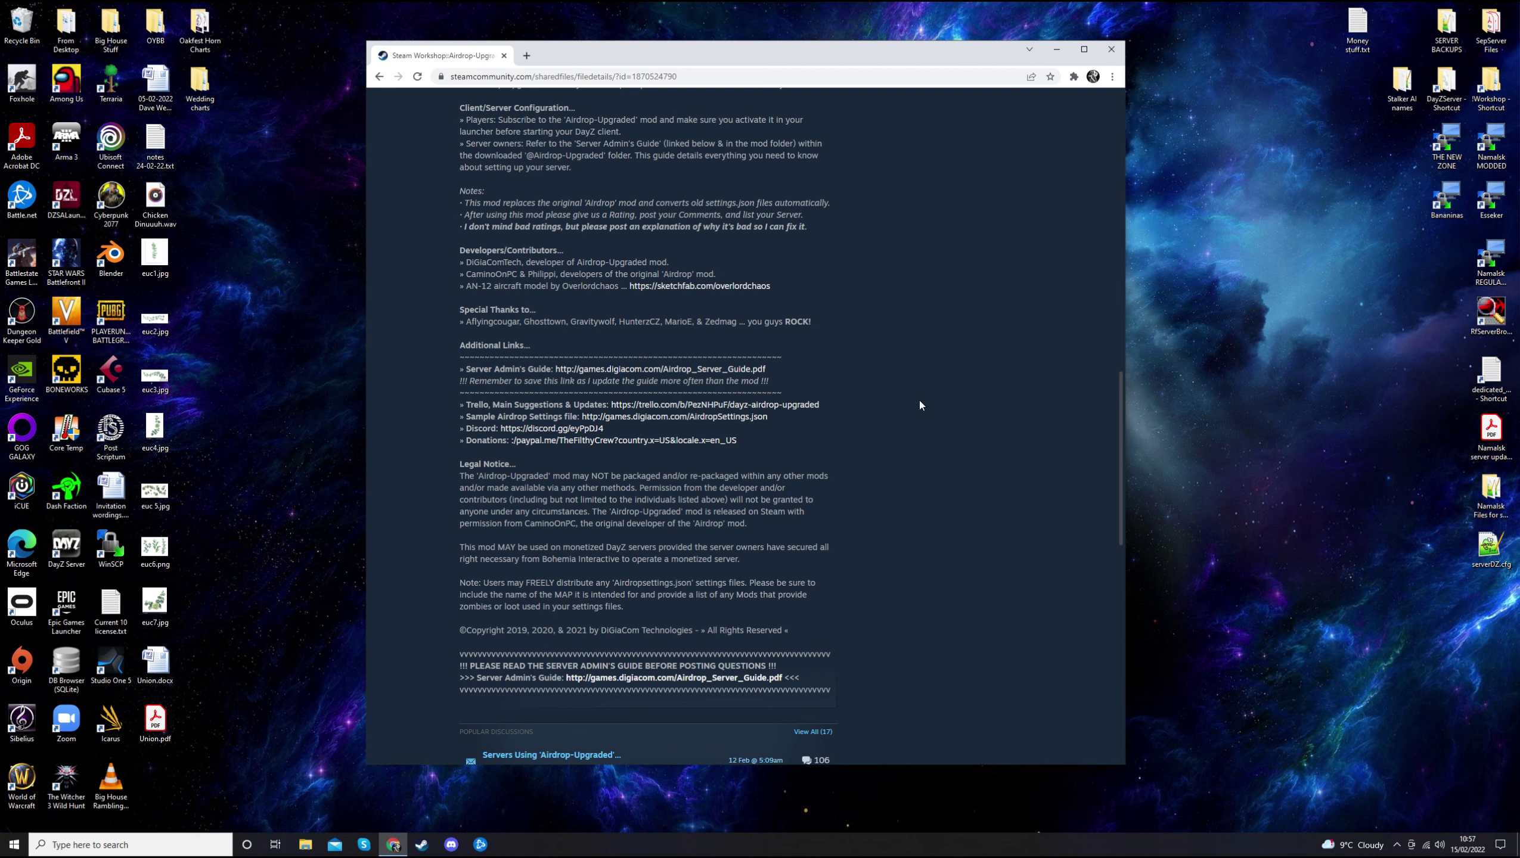
scroll(919, 401, "up", 5)
scroll(921, 405, "up", 5)
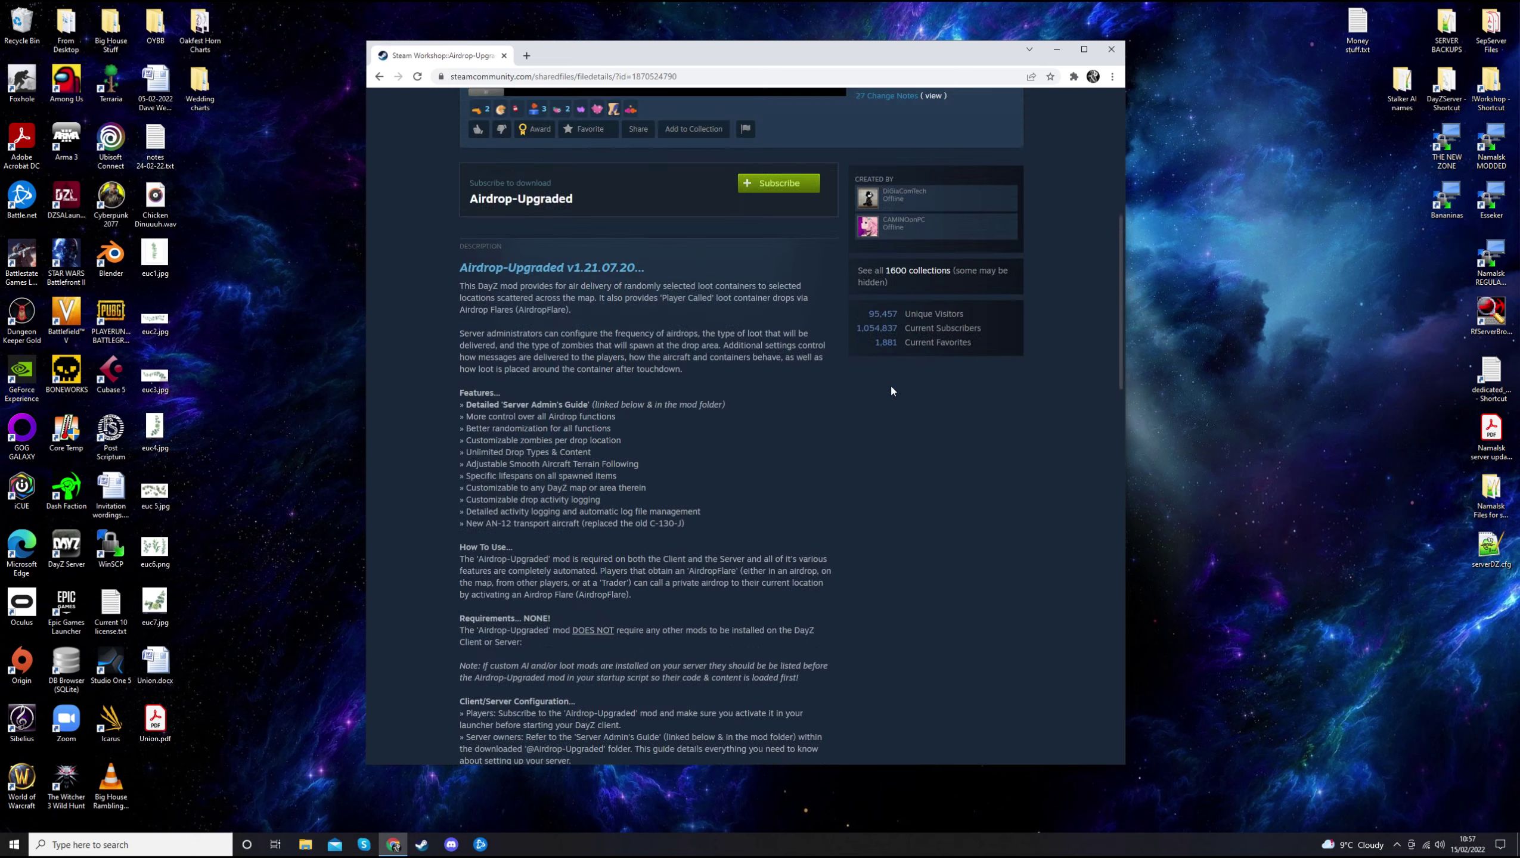
scroll(914, 471, "down", 15)
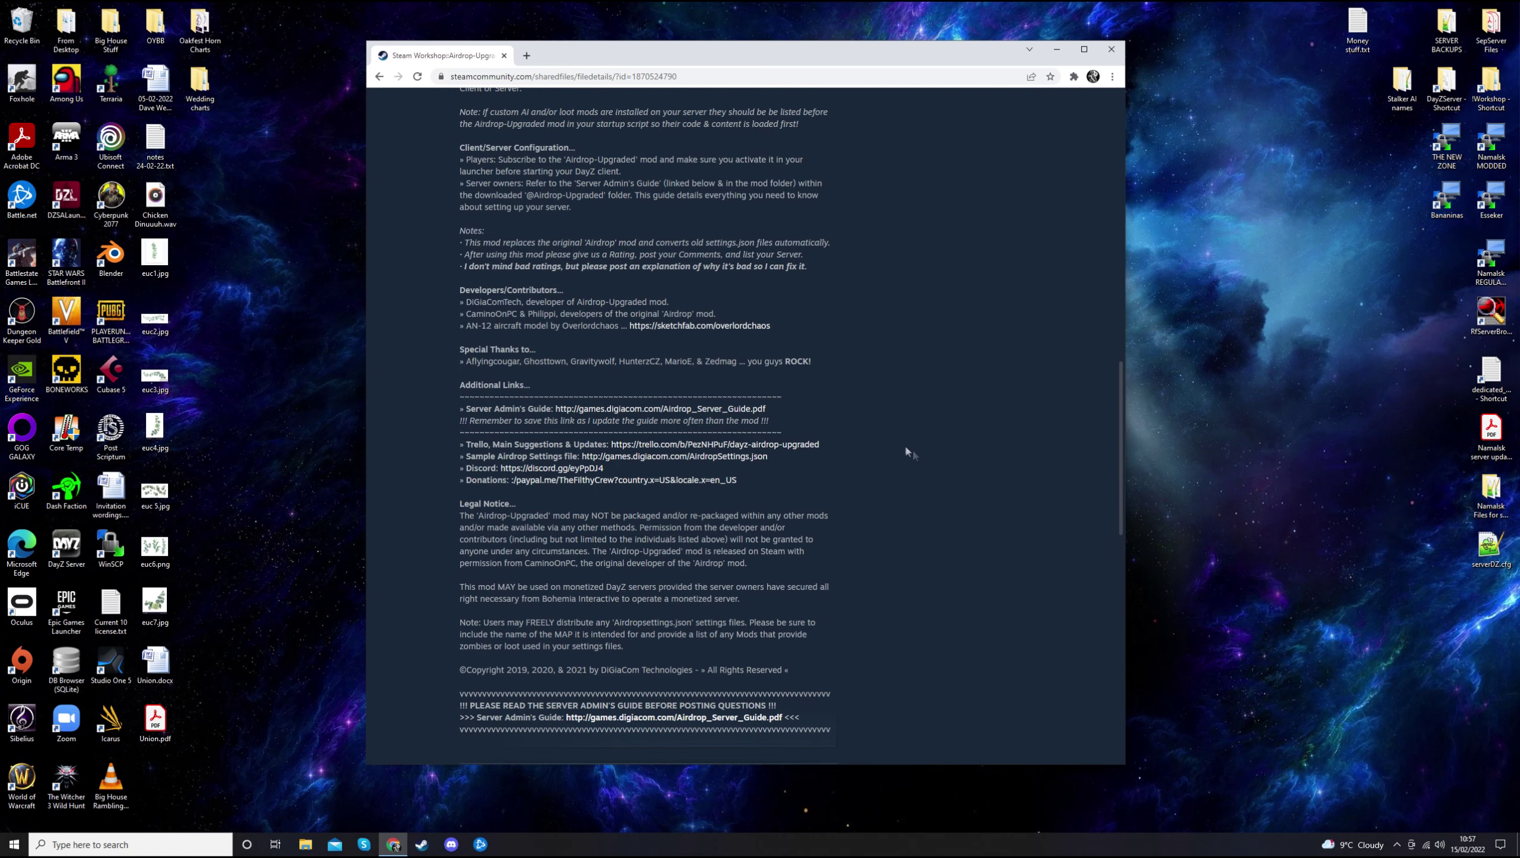
scroll(1036, 534, "up", 15)
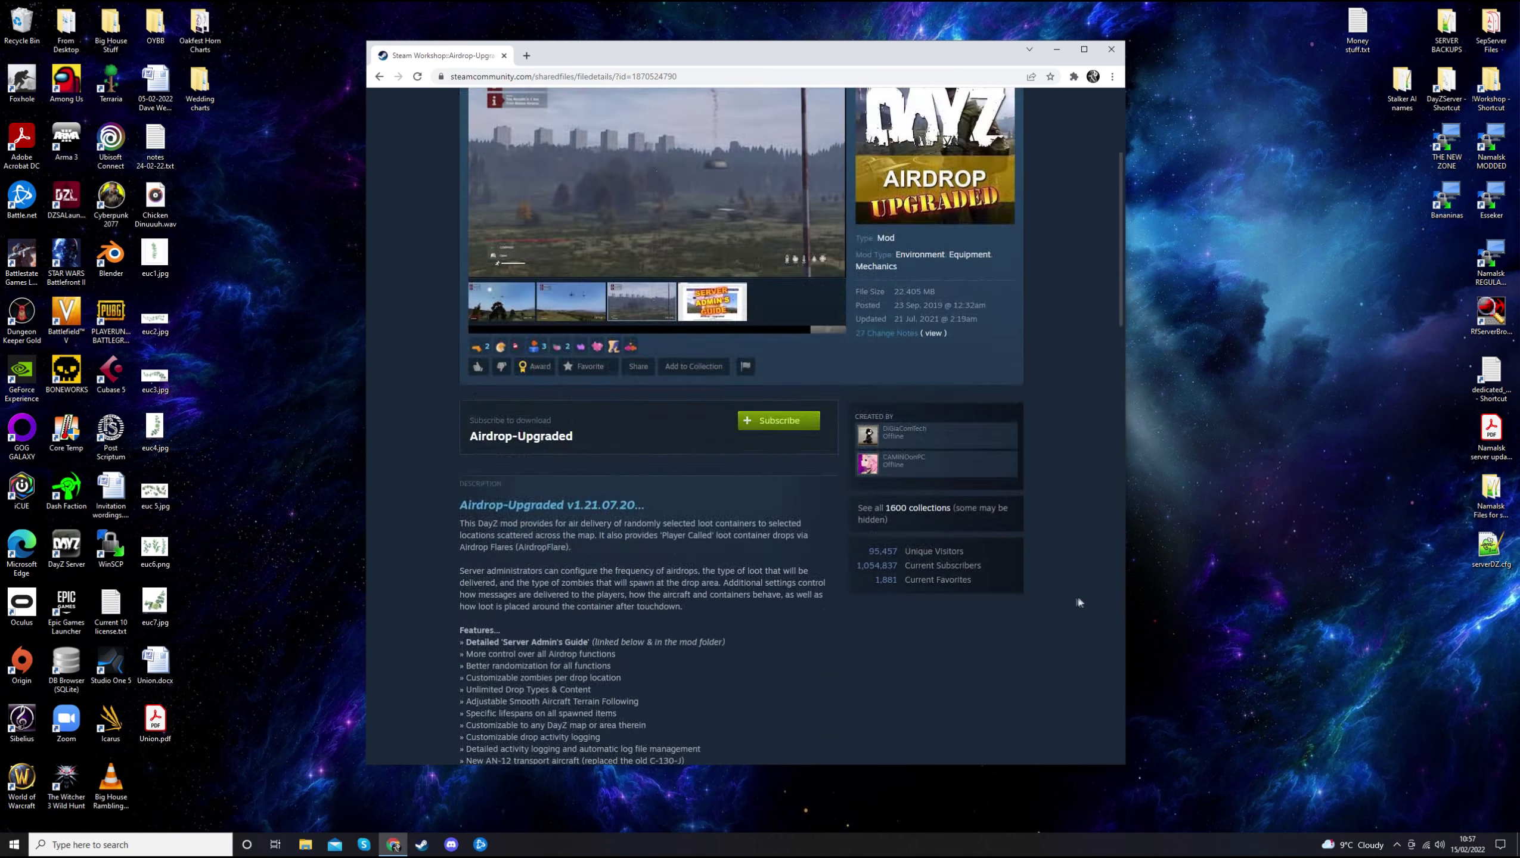
Search YouTube for "installing dayz expansion" alongside the Workshop page, look over the tutorial results, and close the browser.
left_click(526, 56)
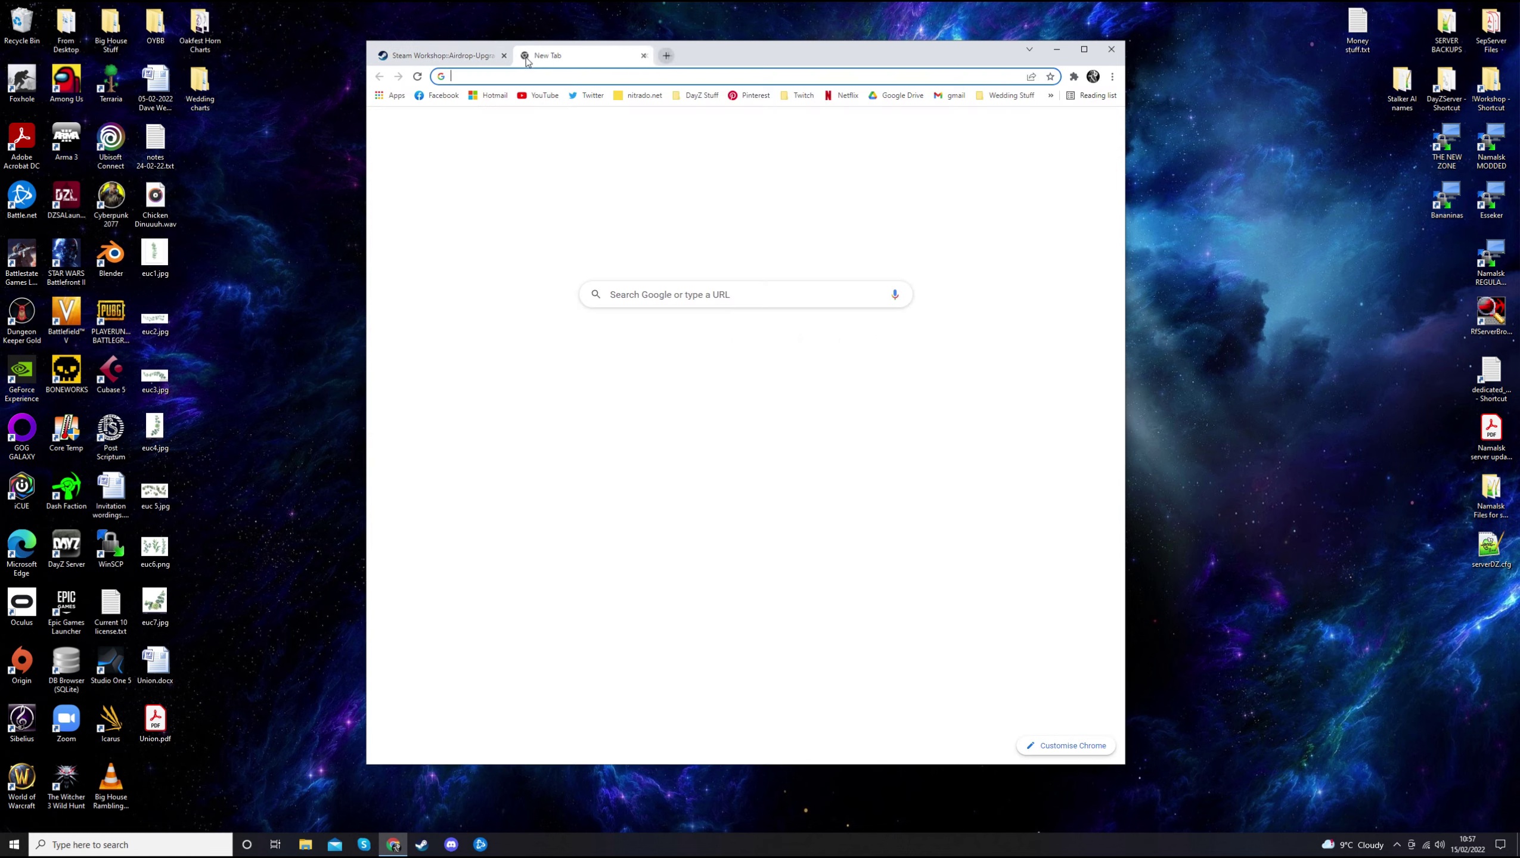
left_click(538, 98)
left_click(620, 109)
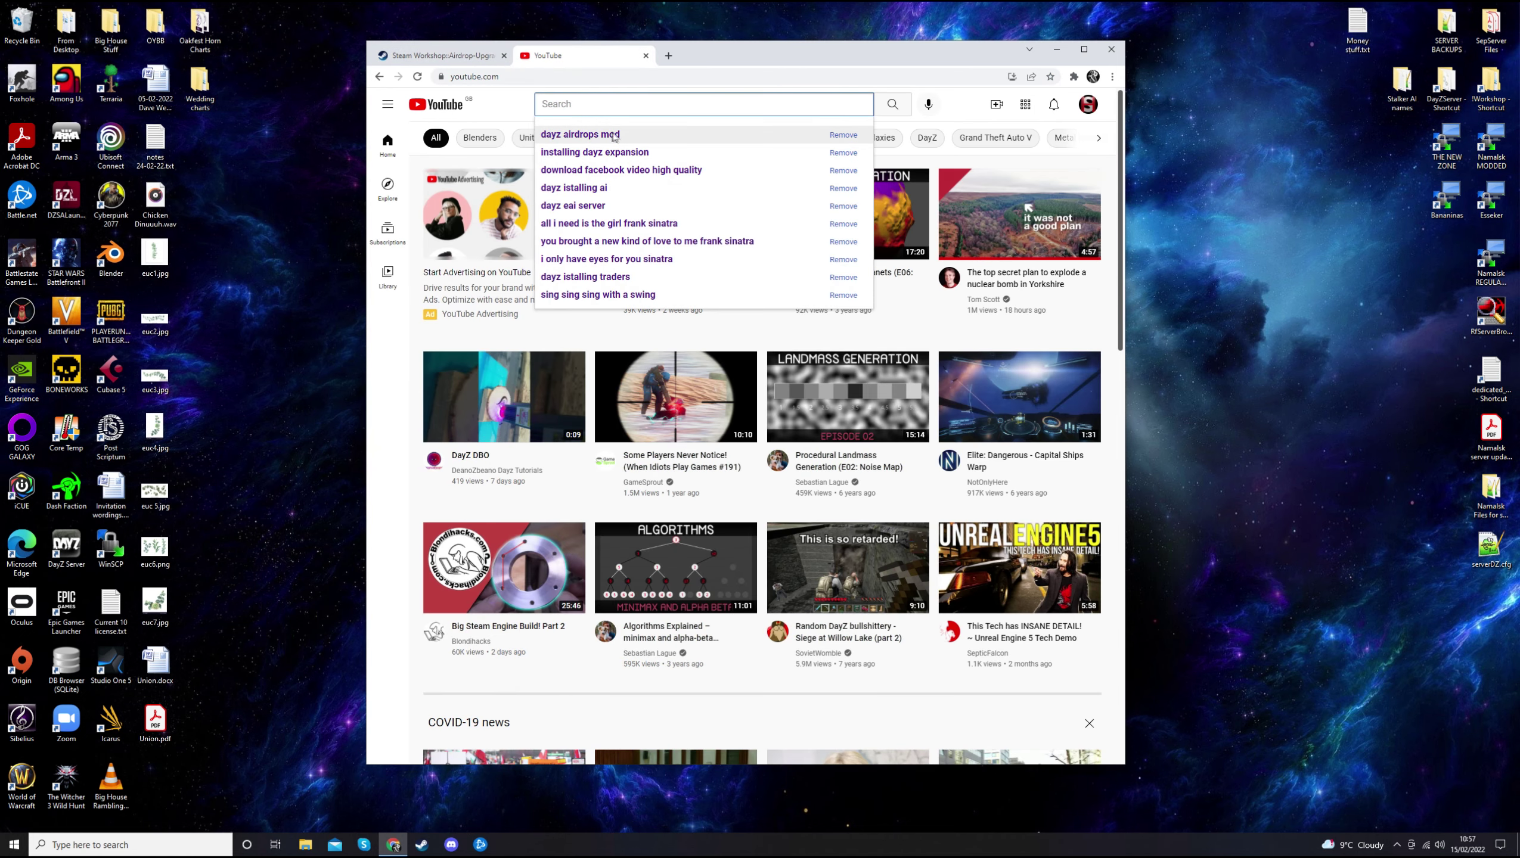
left_click(619, 152)
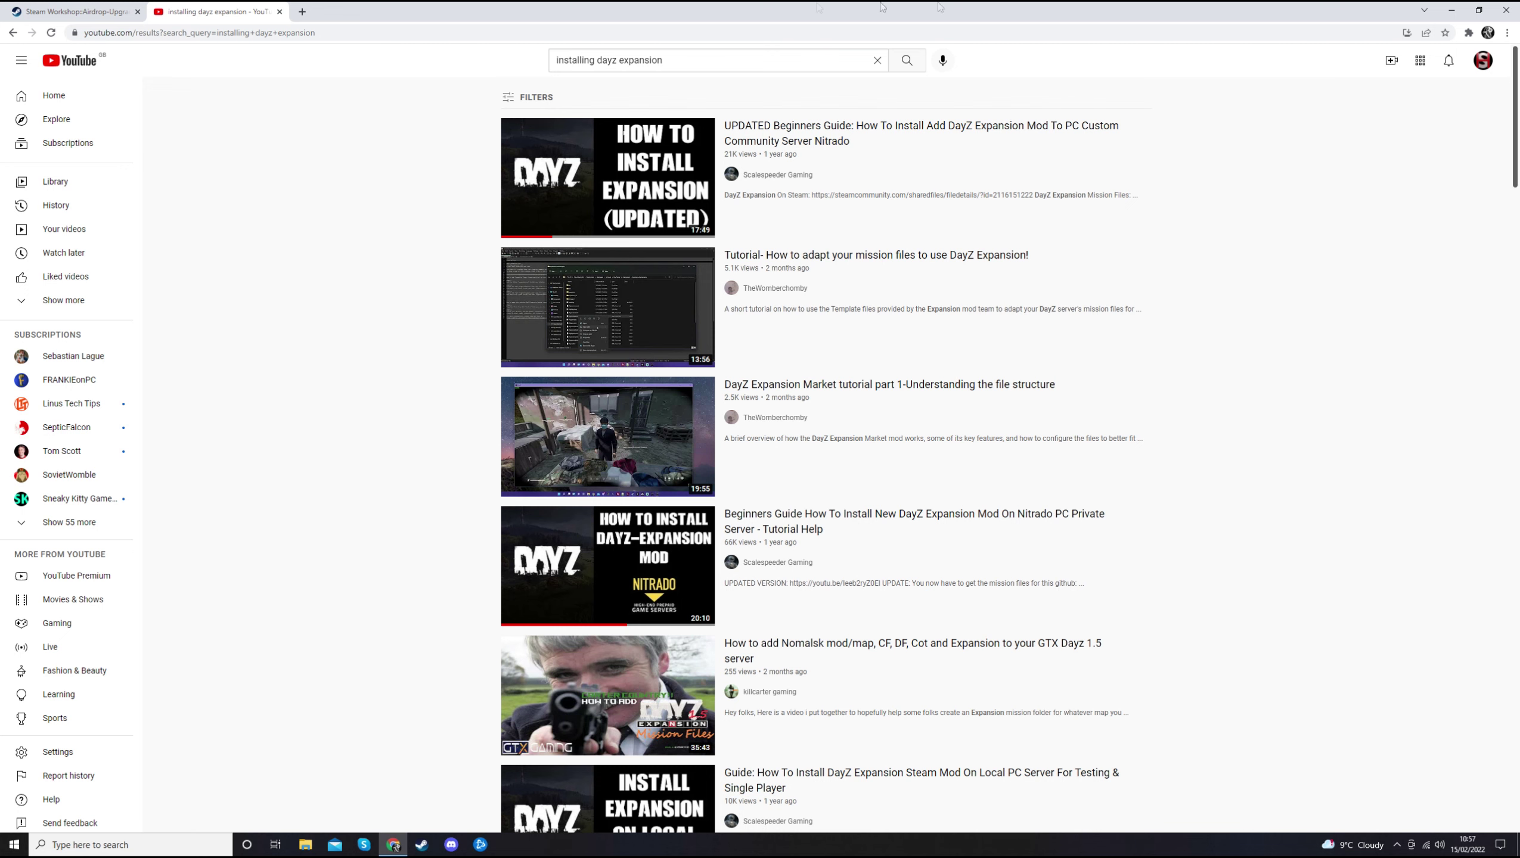
left_click(1506, 12)
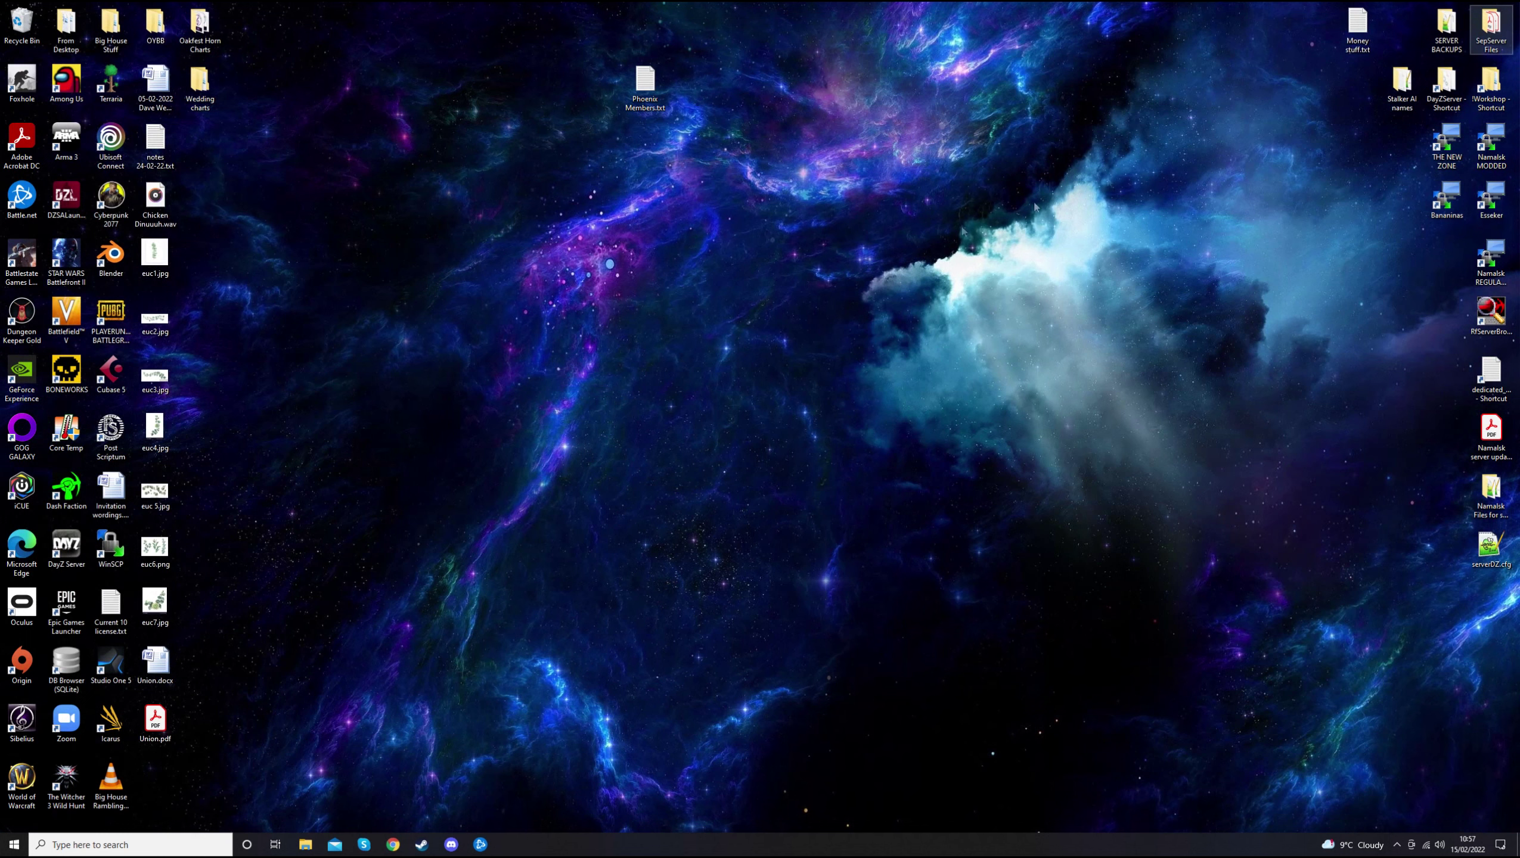
left_click_drag(501, 267, 1059, 598)
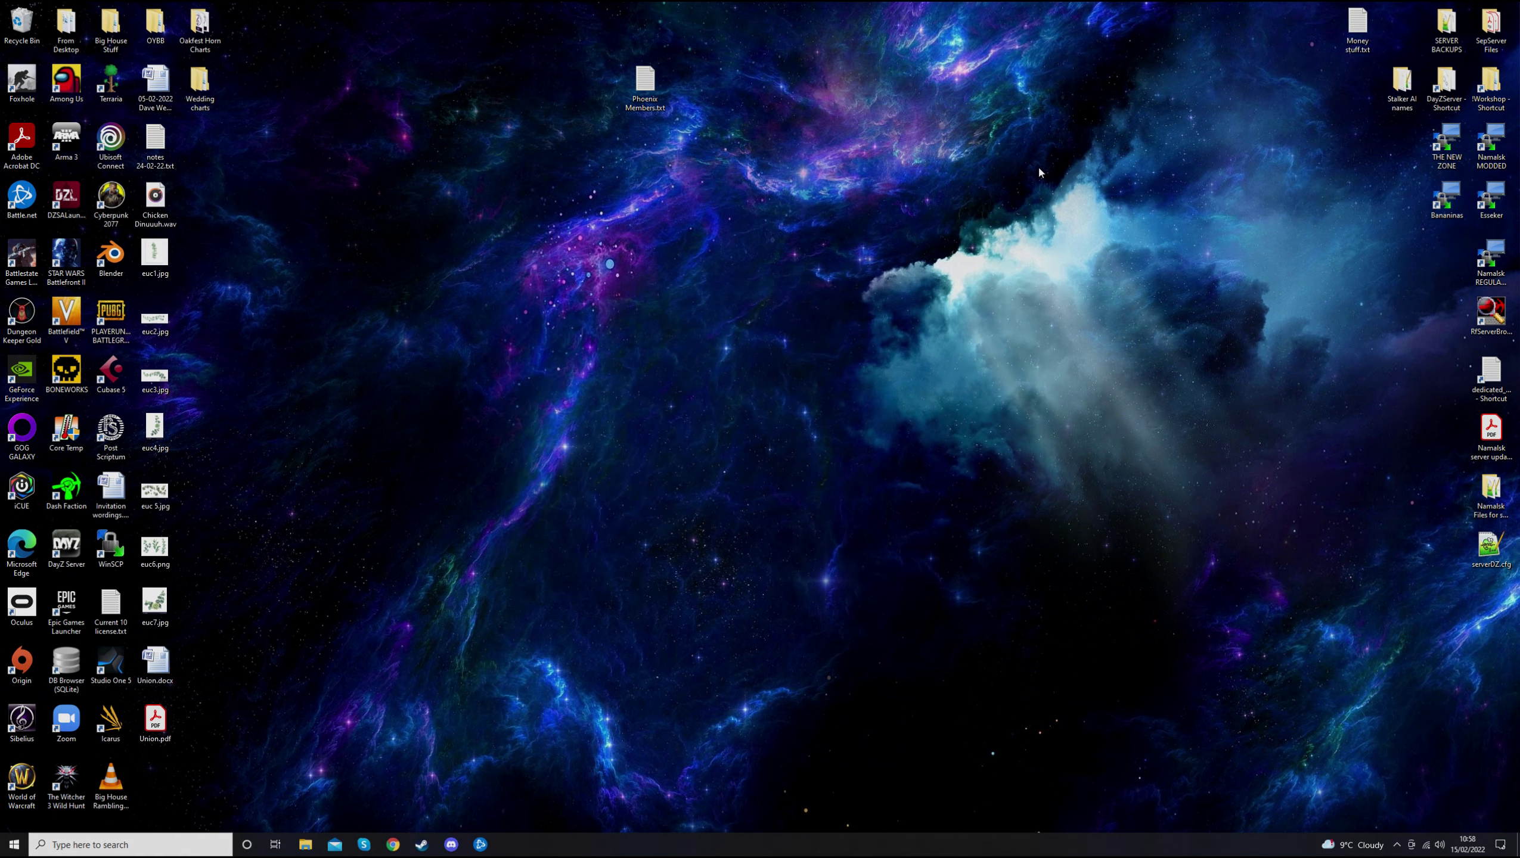